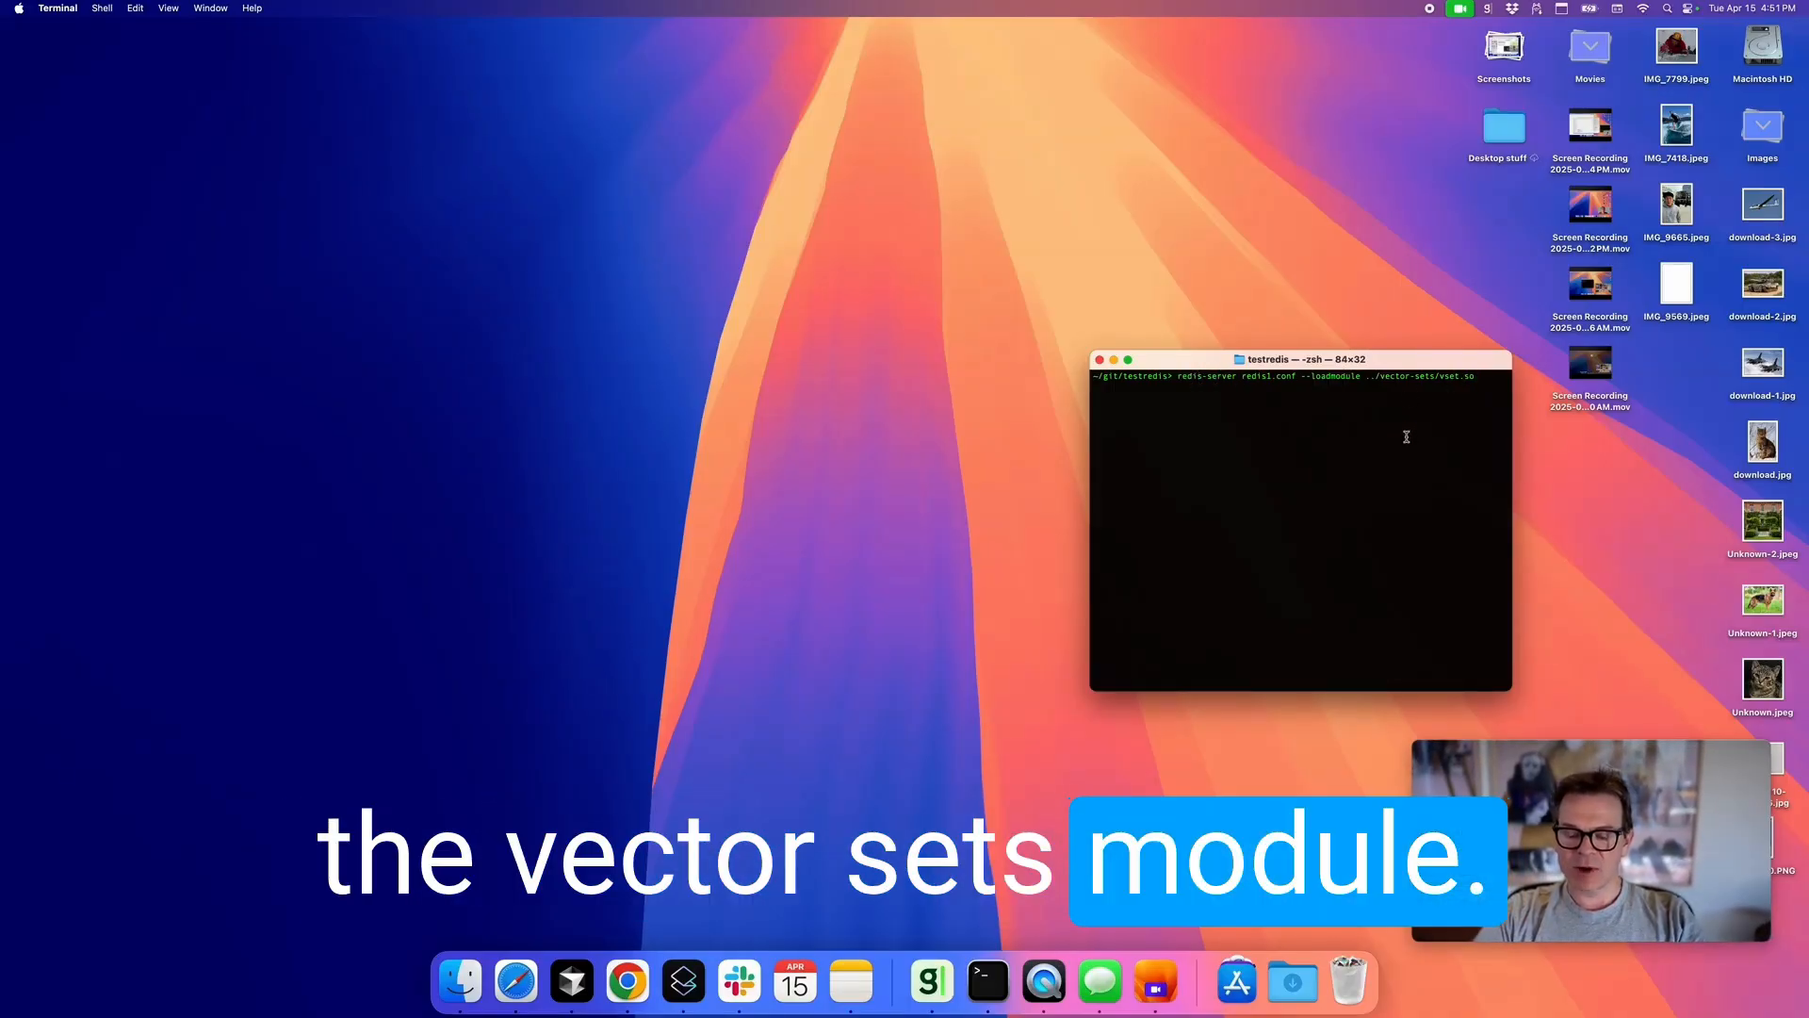
Start the Redis server with redis1.conf and the ../vector-sets/vset.so module, and minimize the terminal window
key("Return")
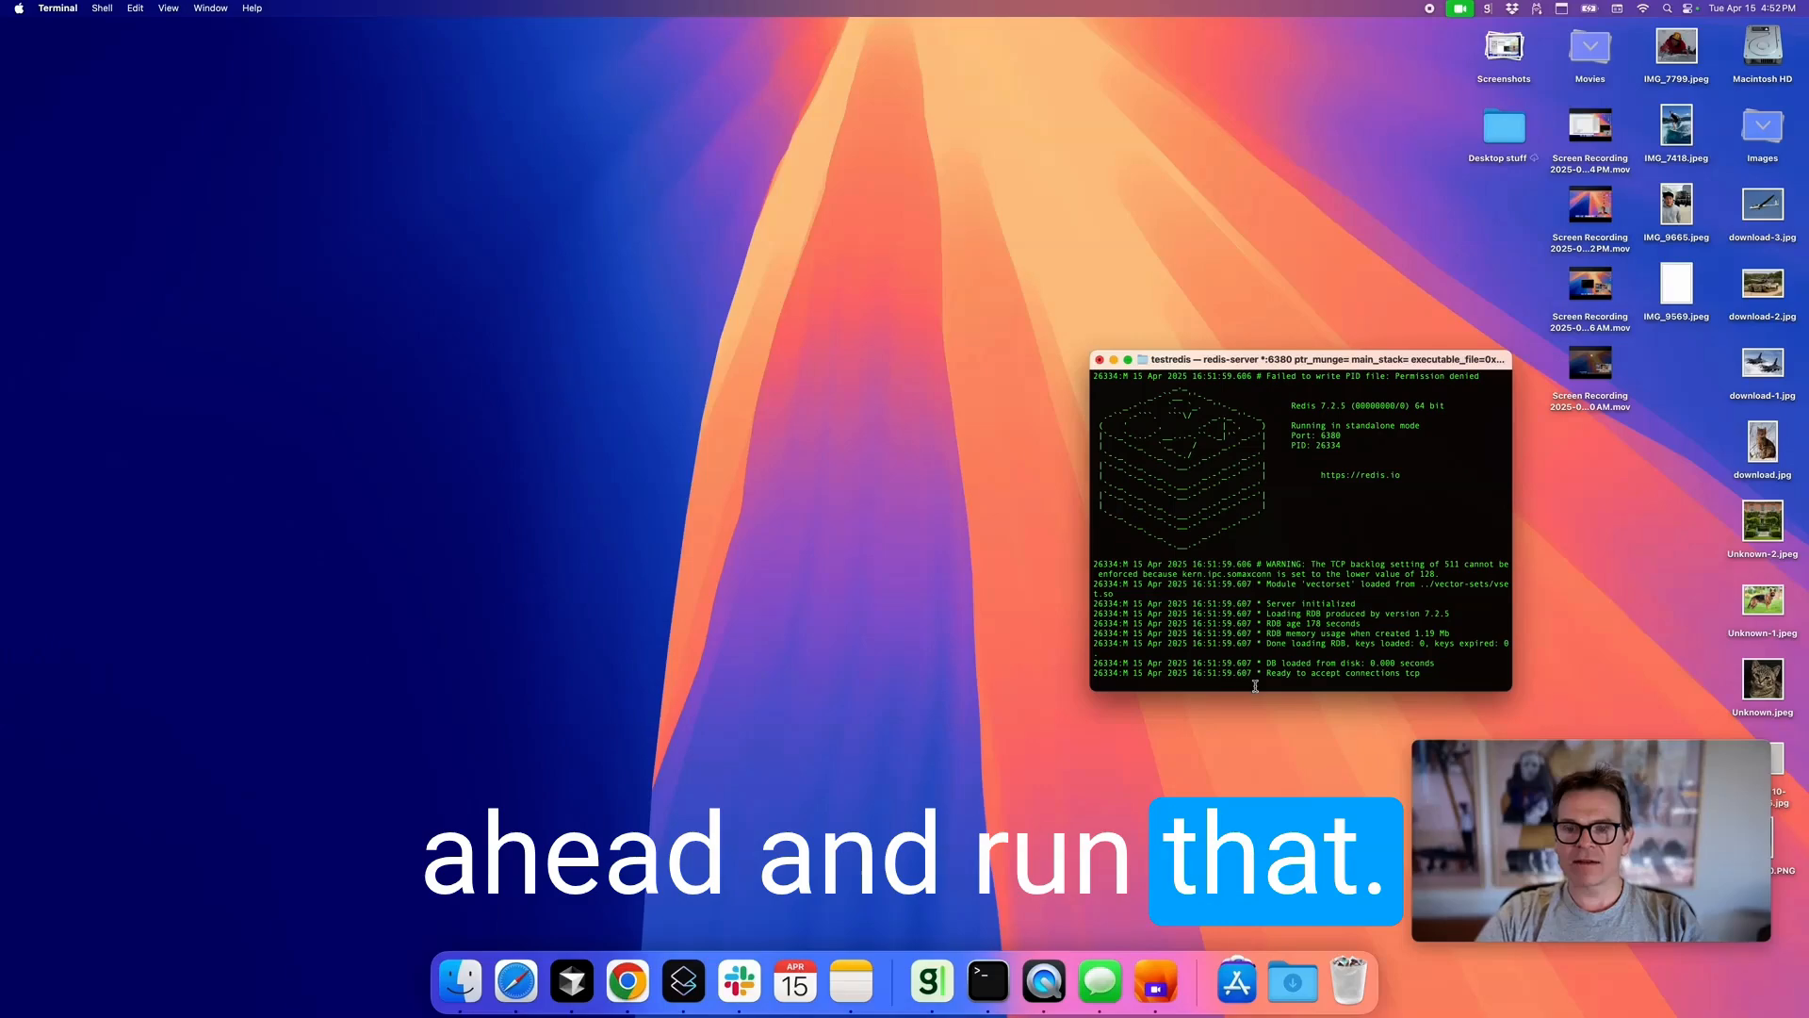
left_click(1114, 359)
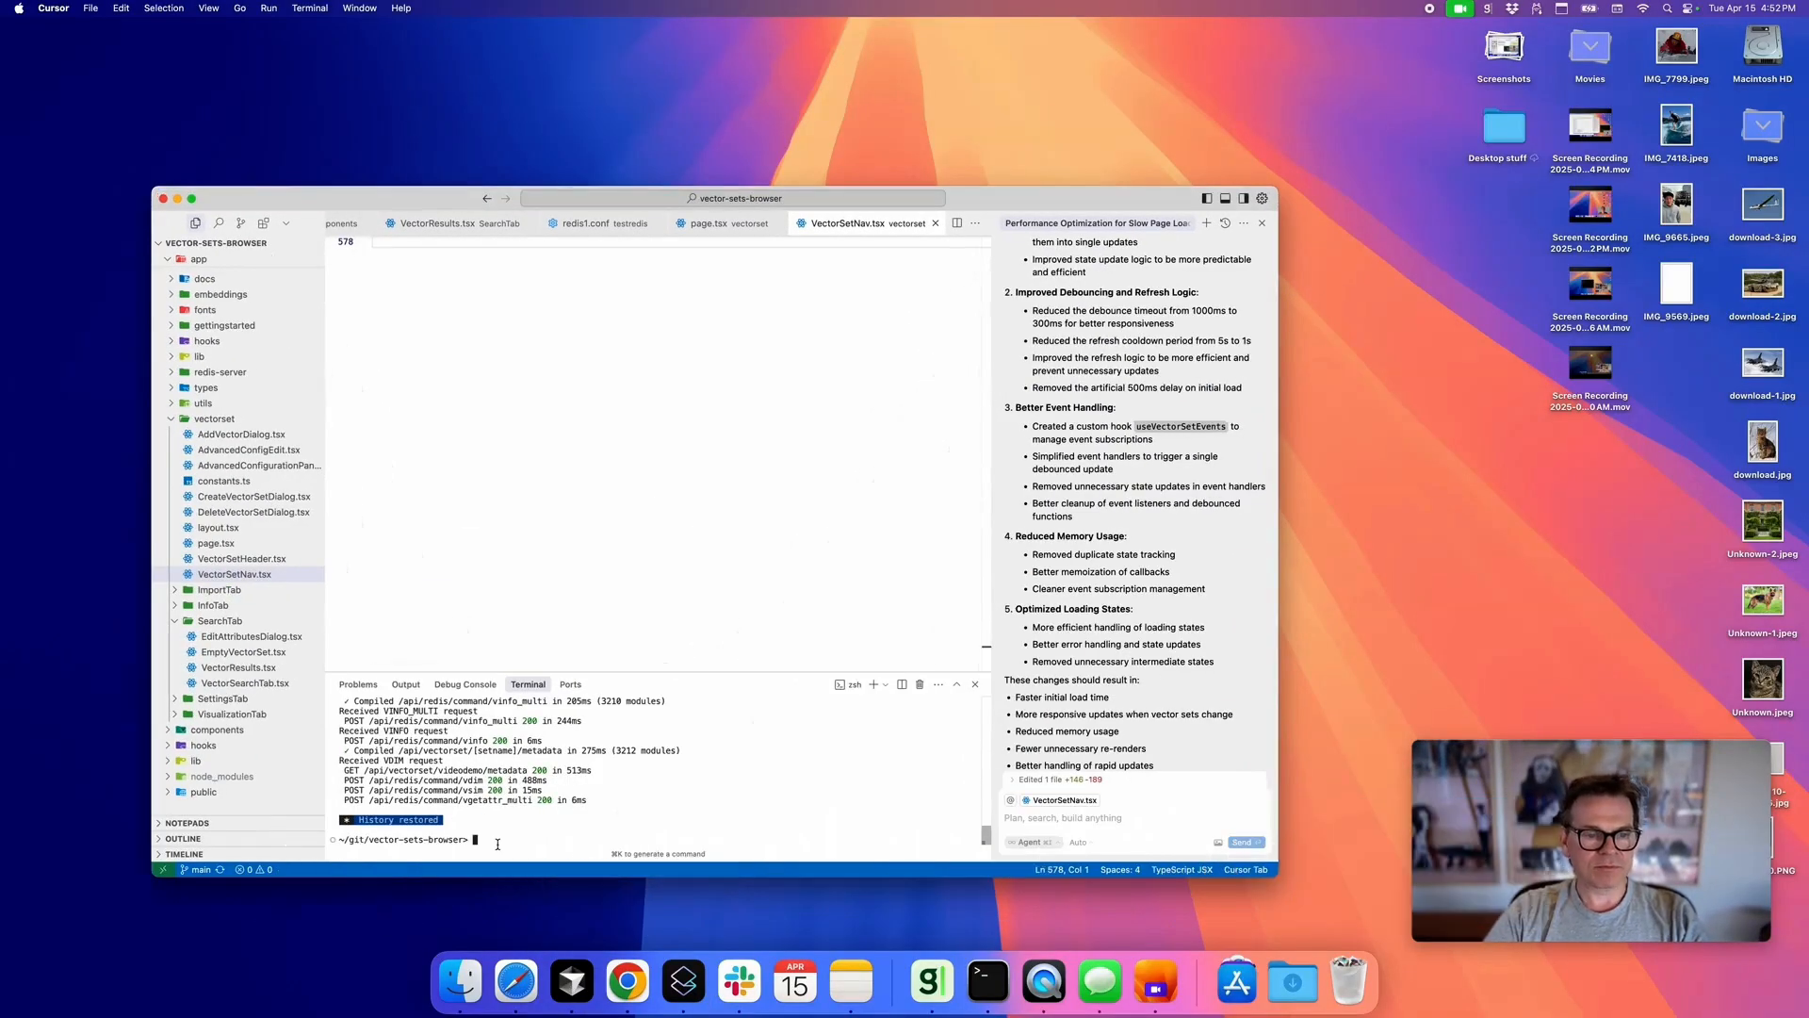
Run npm run dev in the vector-sets-browser project terminal and minimize the editor window
type("npm run dev")
key("Return")
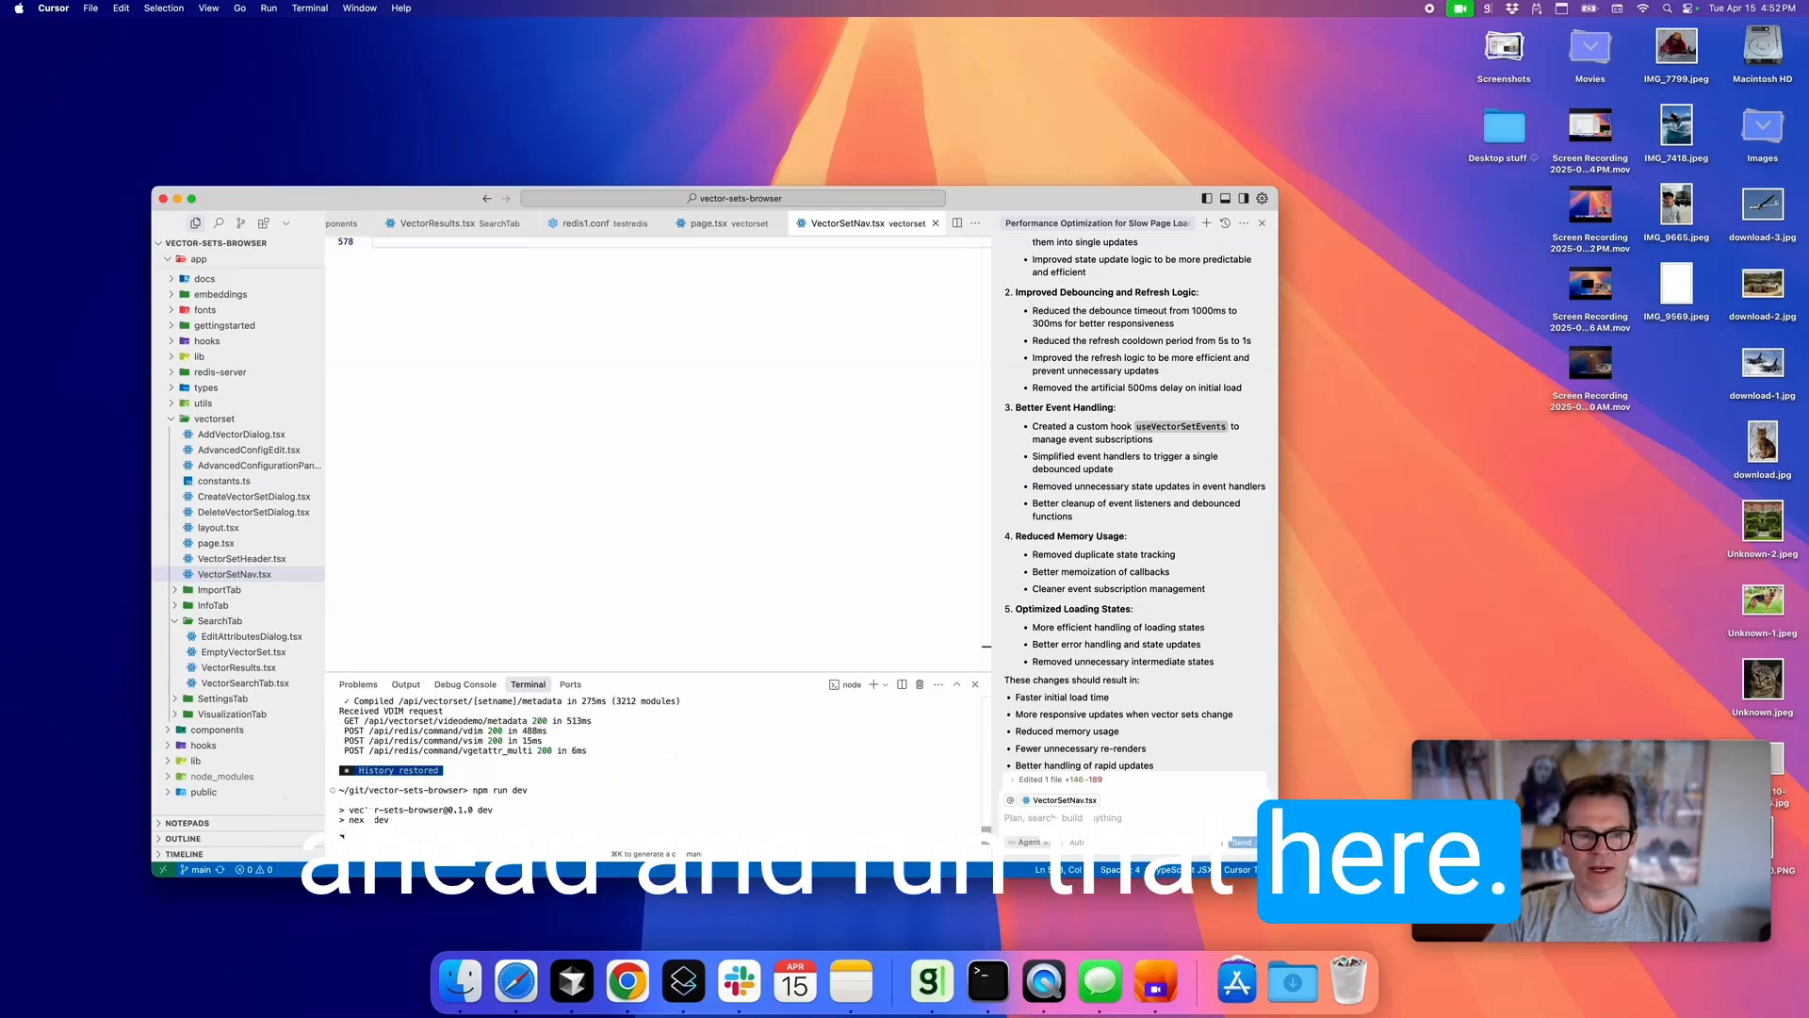
scroll(282, 424, "down", 10)
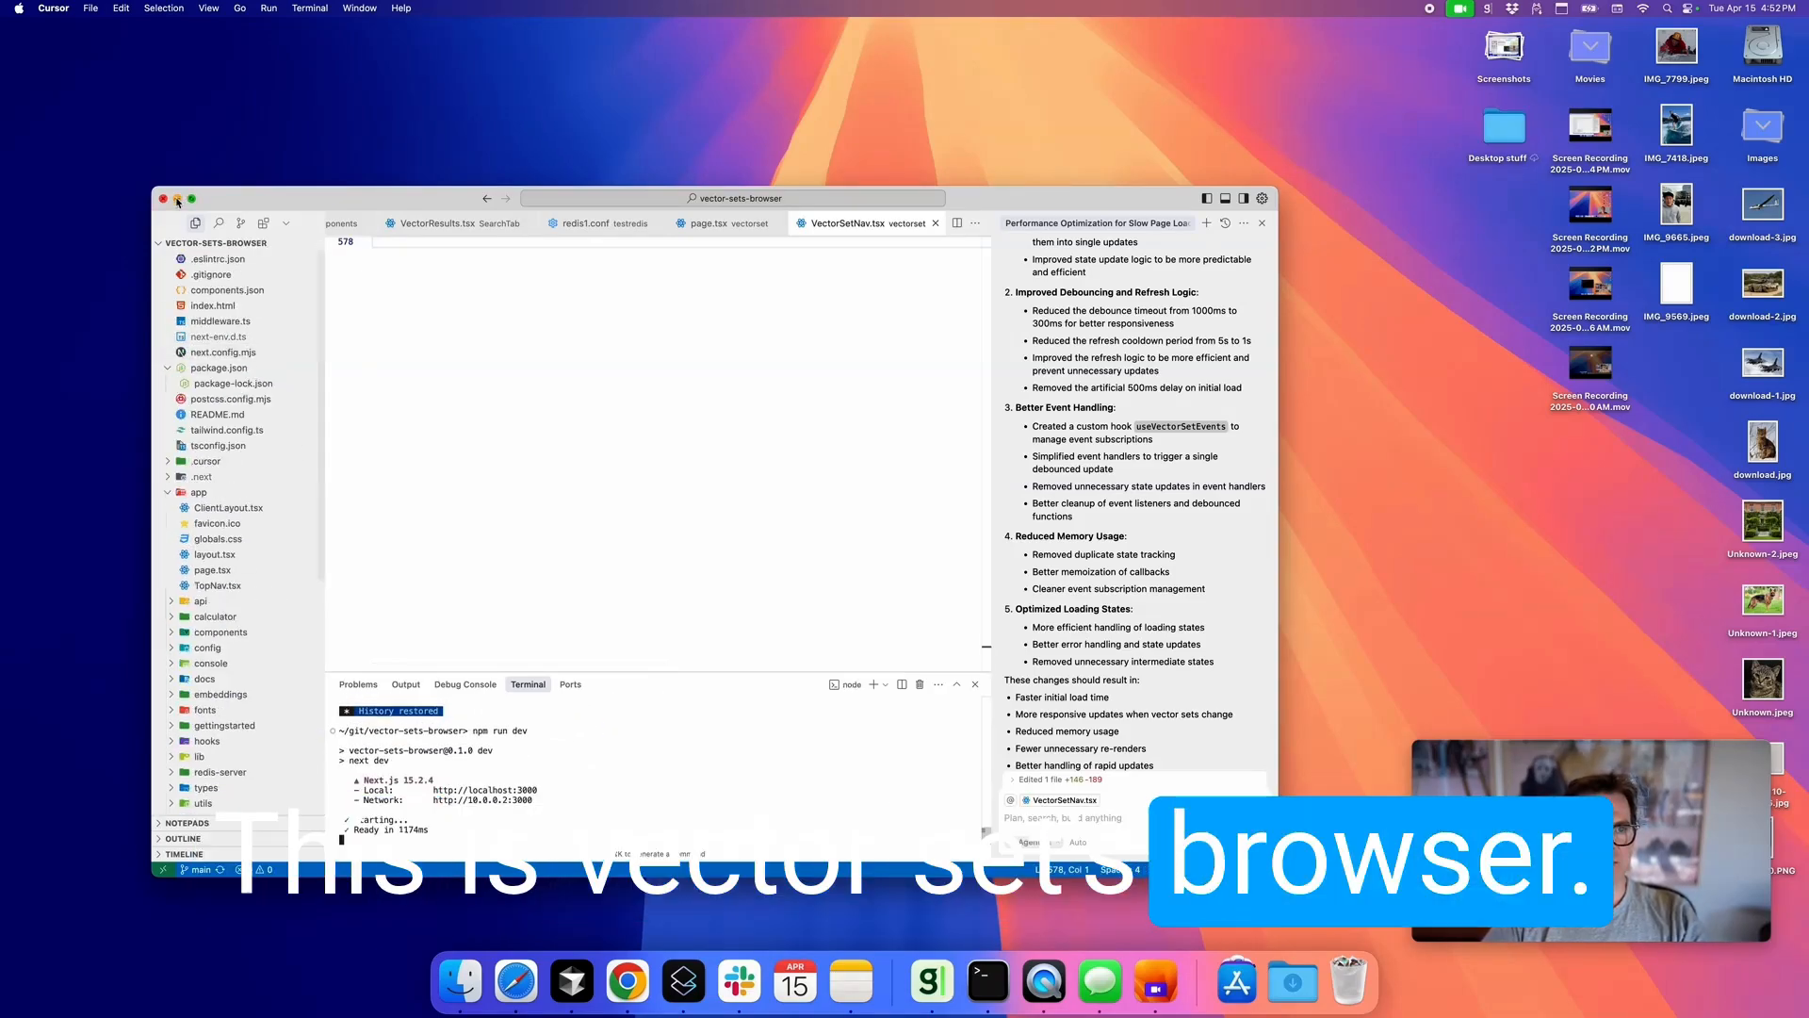
left_click(177, 199)
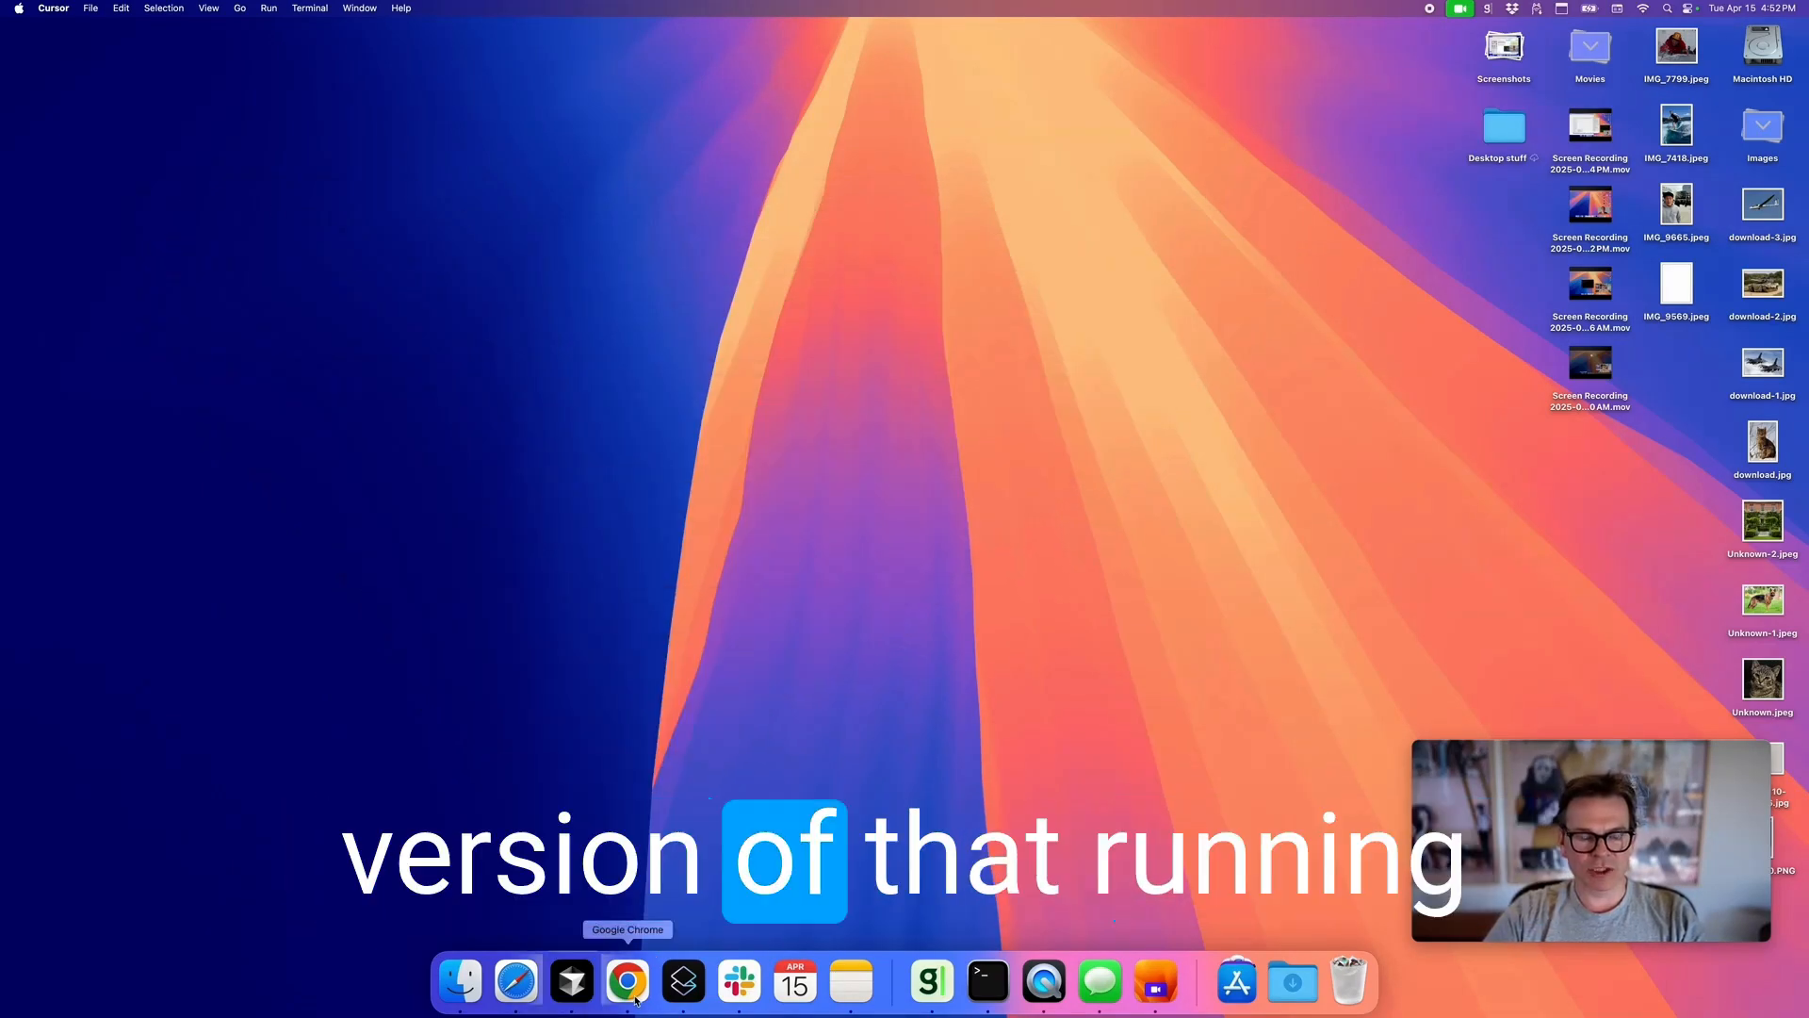
Switch to Chrome, load localhost:3000/console, connect to Demo Server, and shrink the browser window slightly
left_click(624, 984)
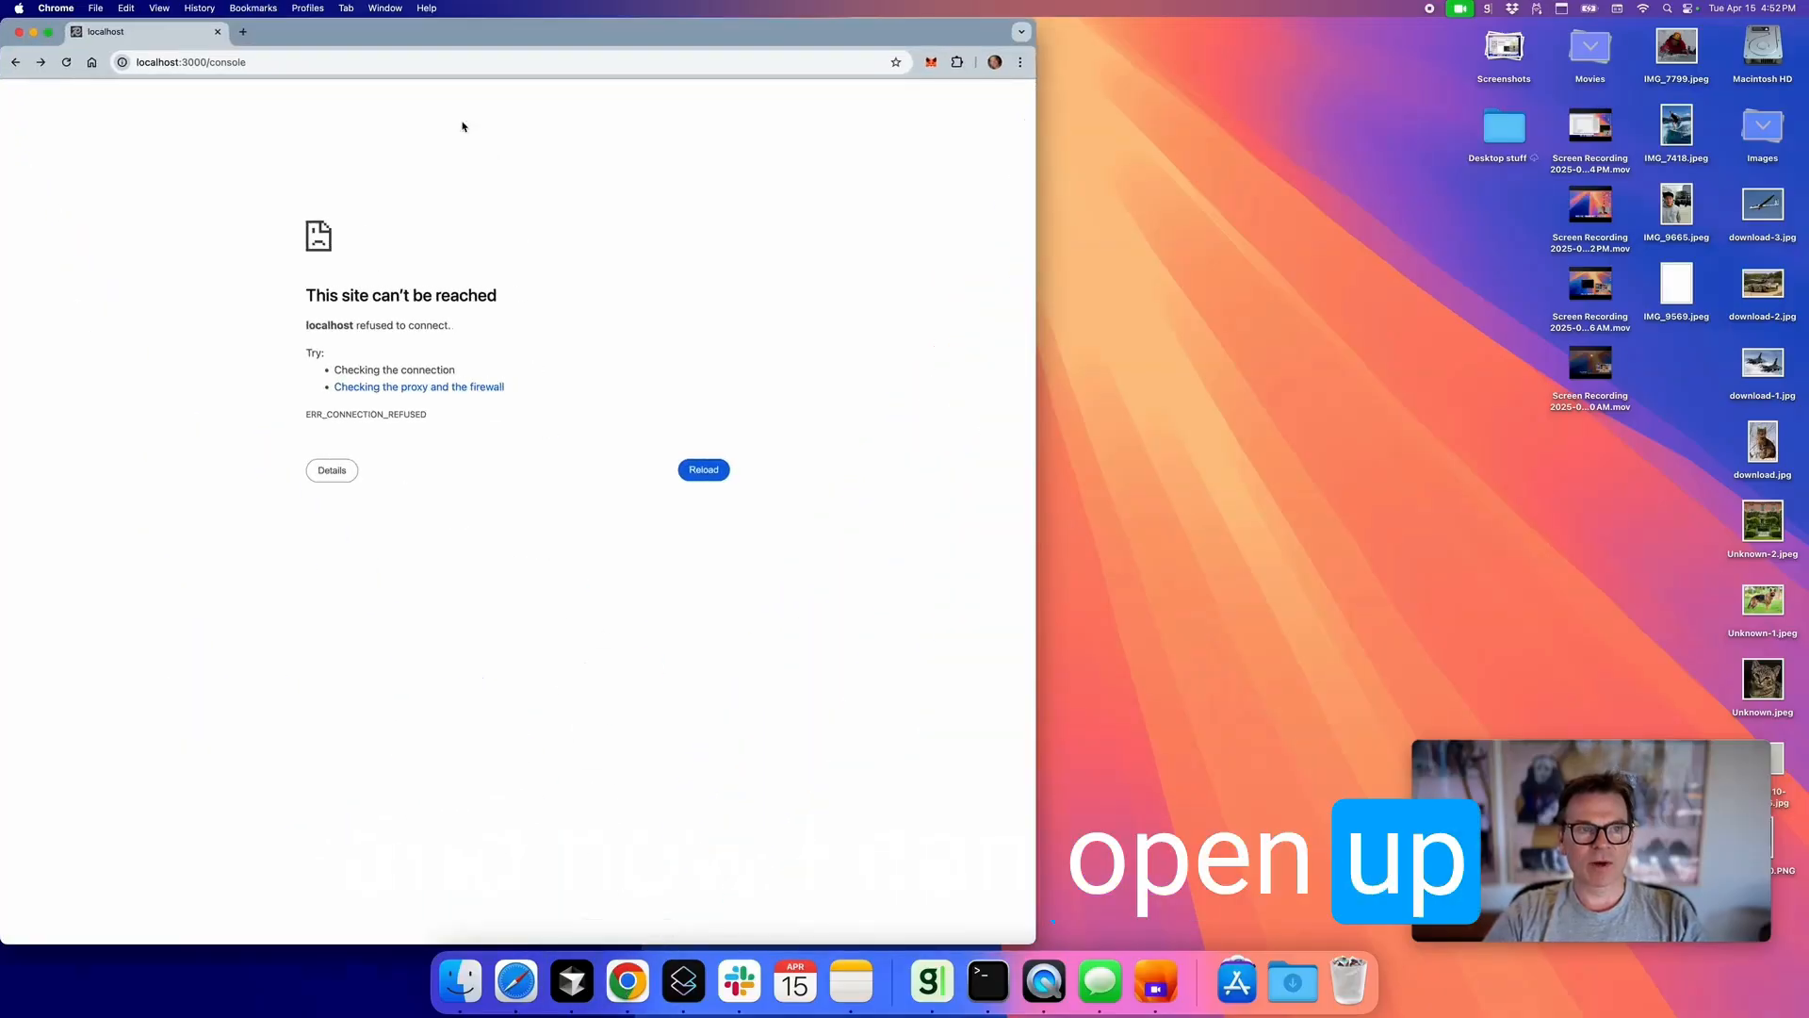
left_click(446, 64)
key("Return")
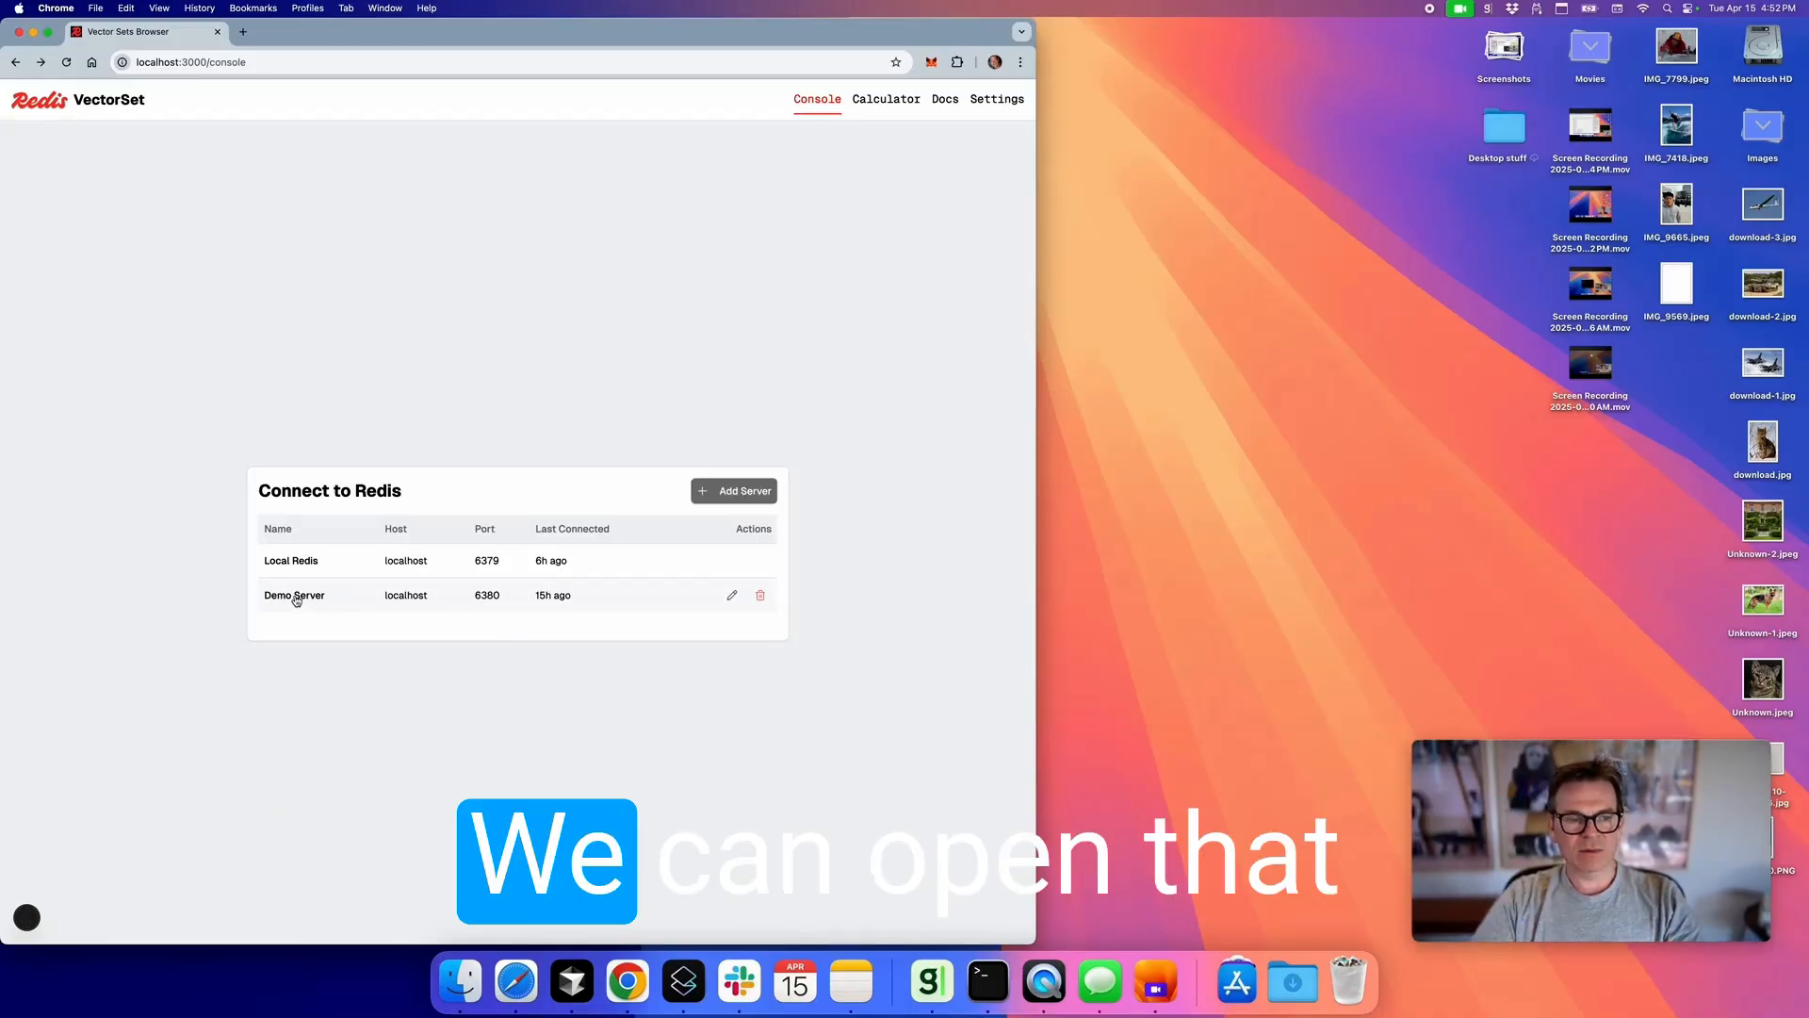
left_click(296, 598)
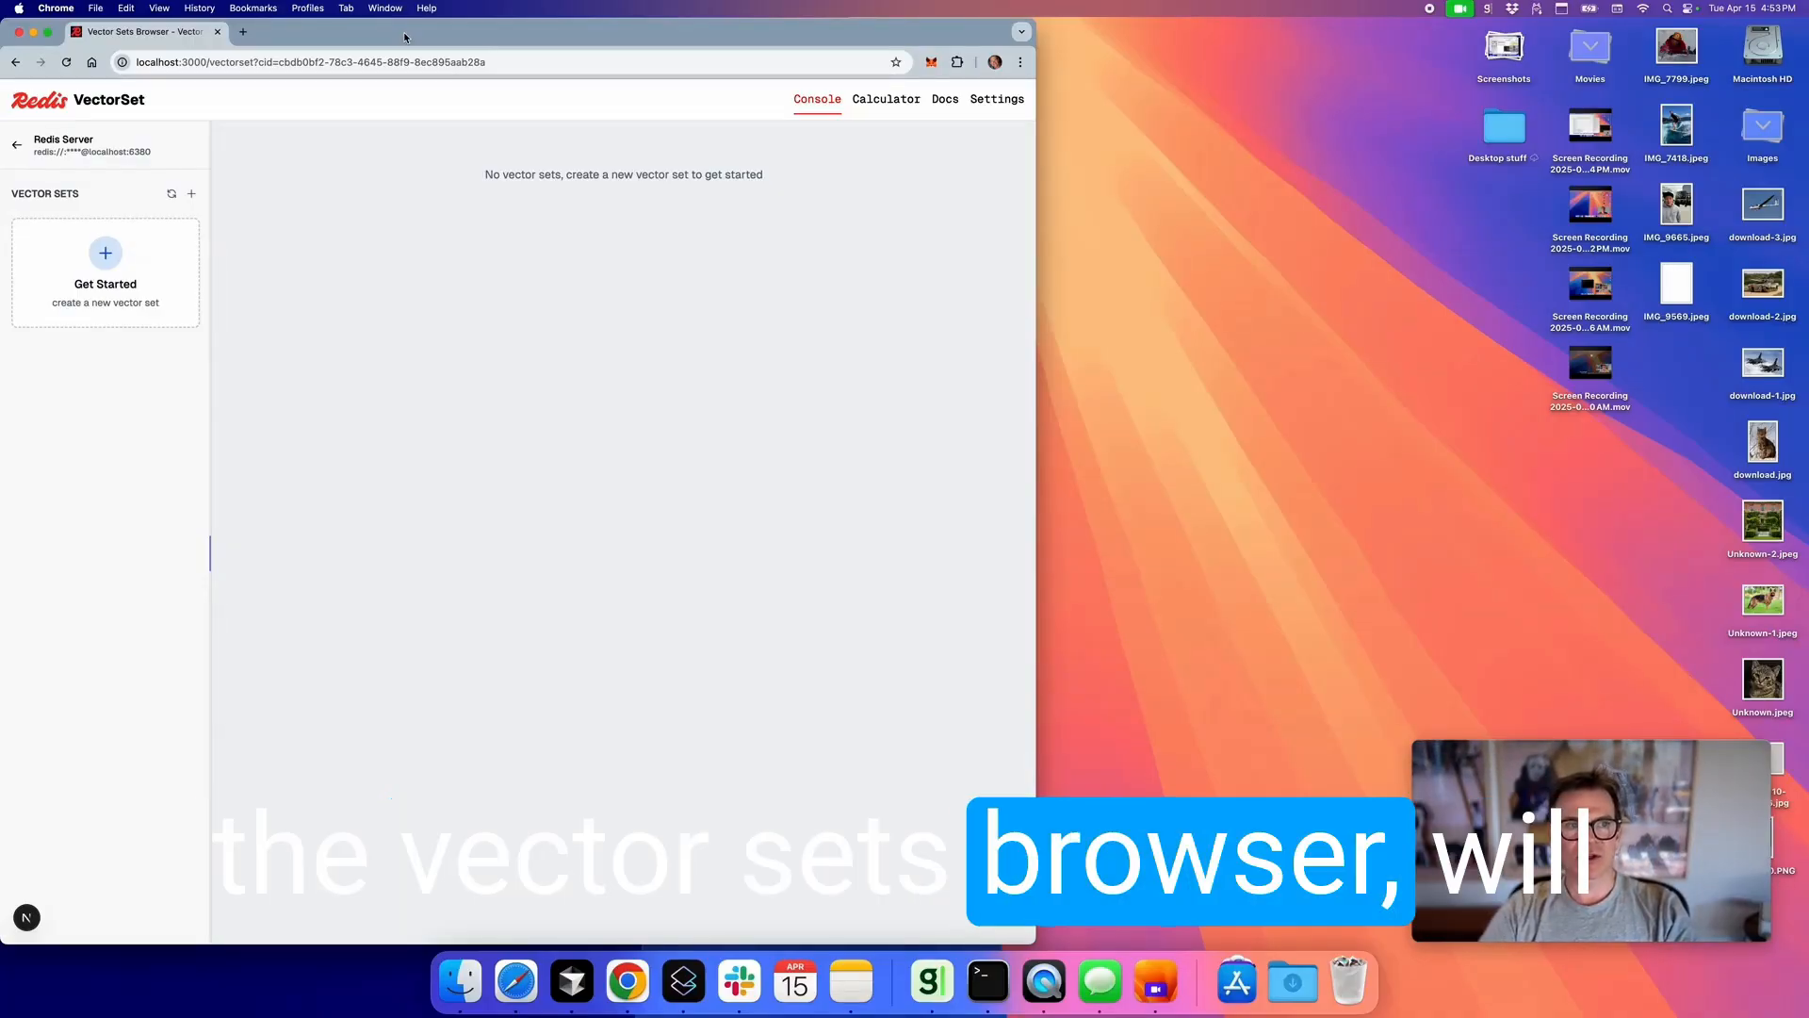
left_click_drag(3, 26, 60, 52)
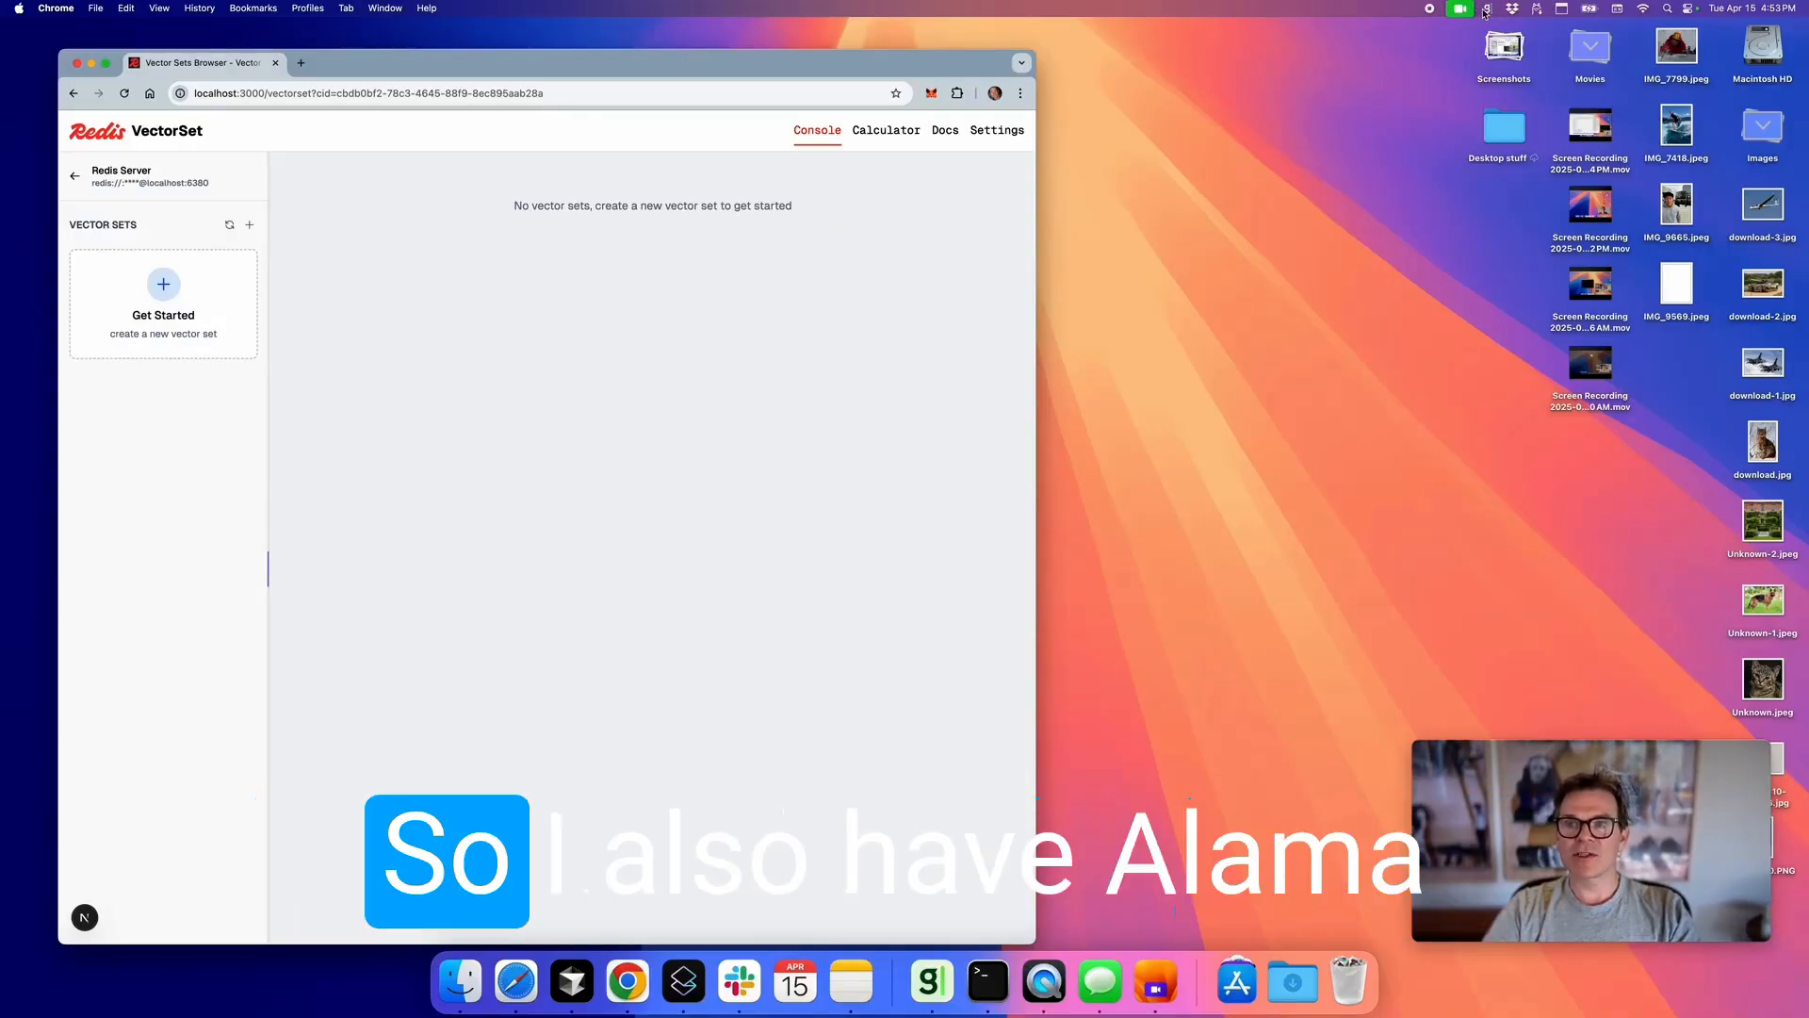
Check that Ollama is running on this computer
left_click(1537, 9)
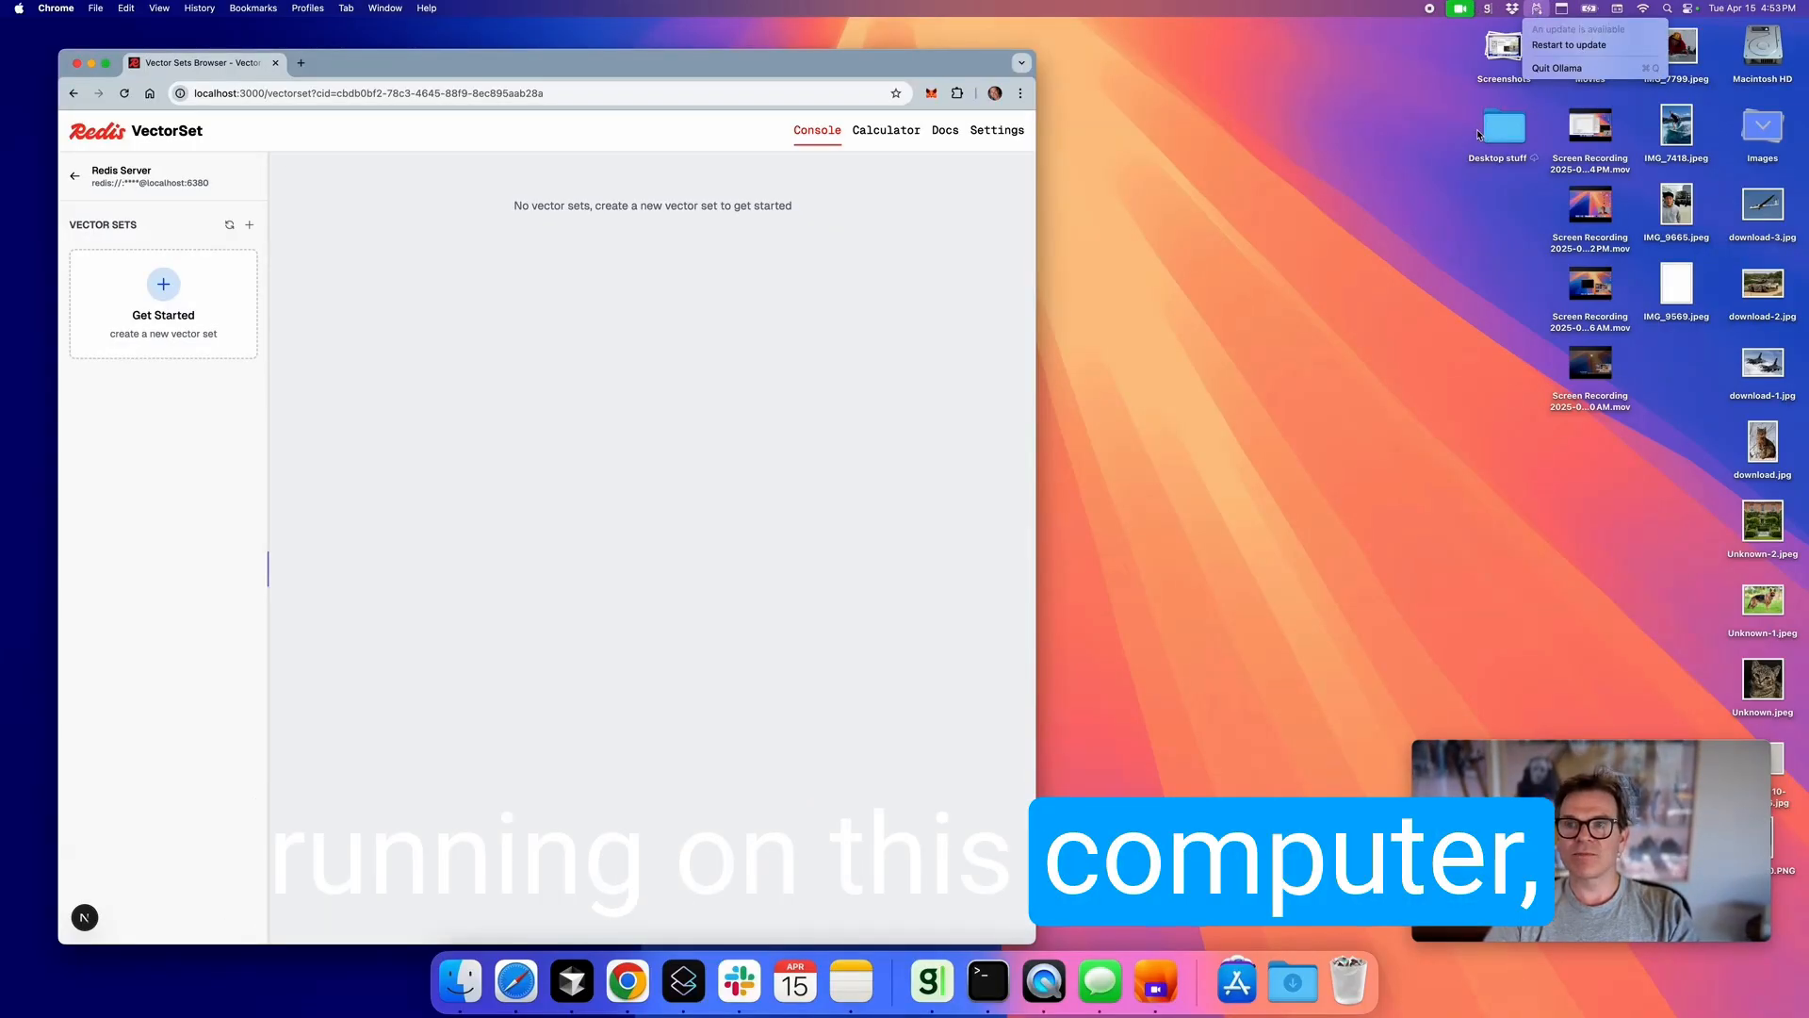
left_click(893, 66)
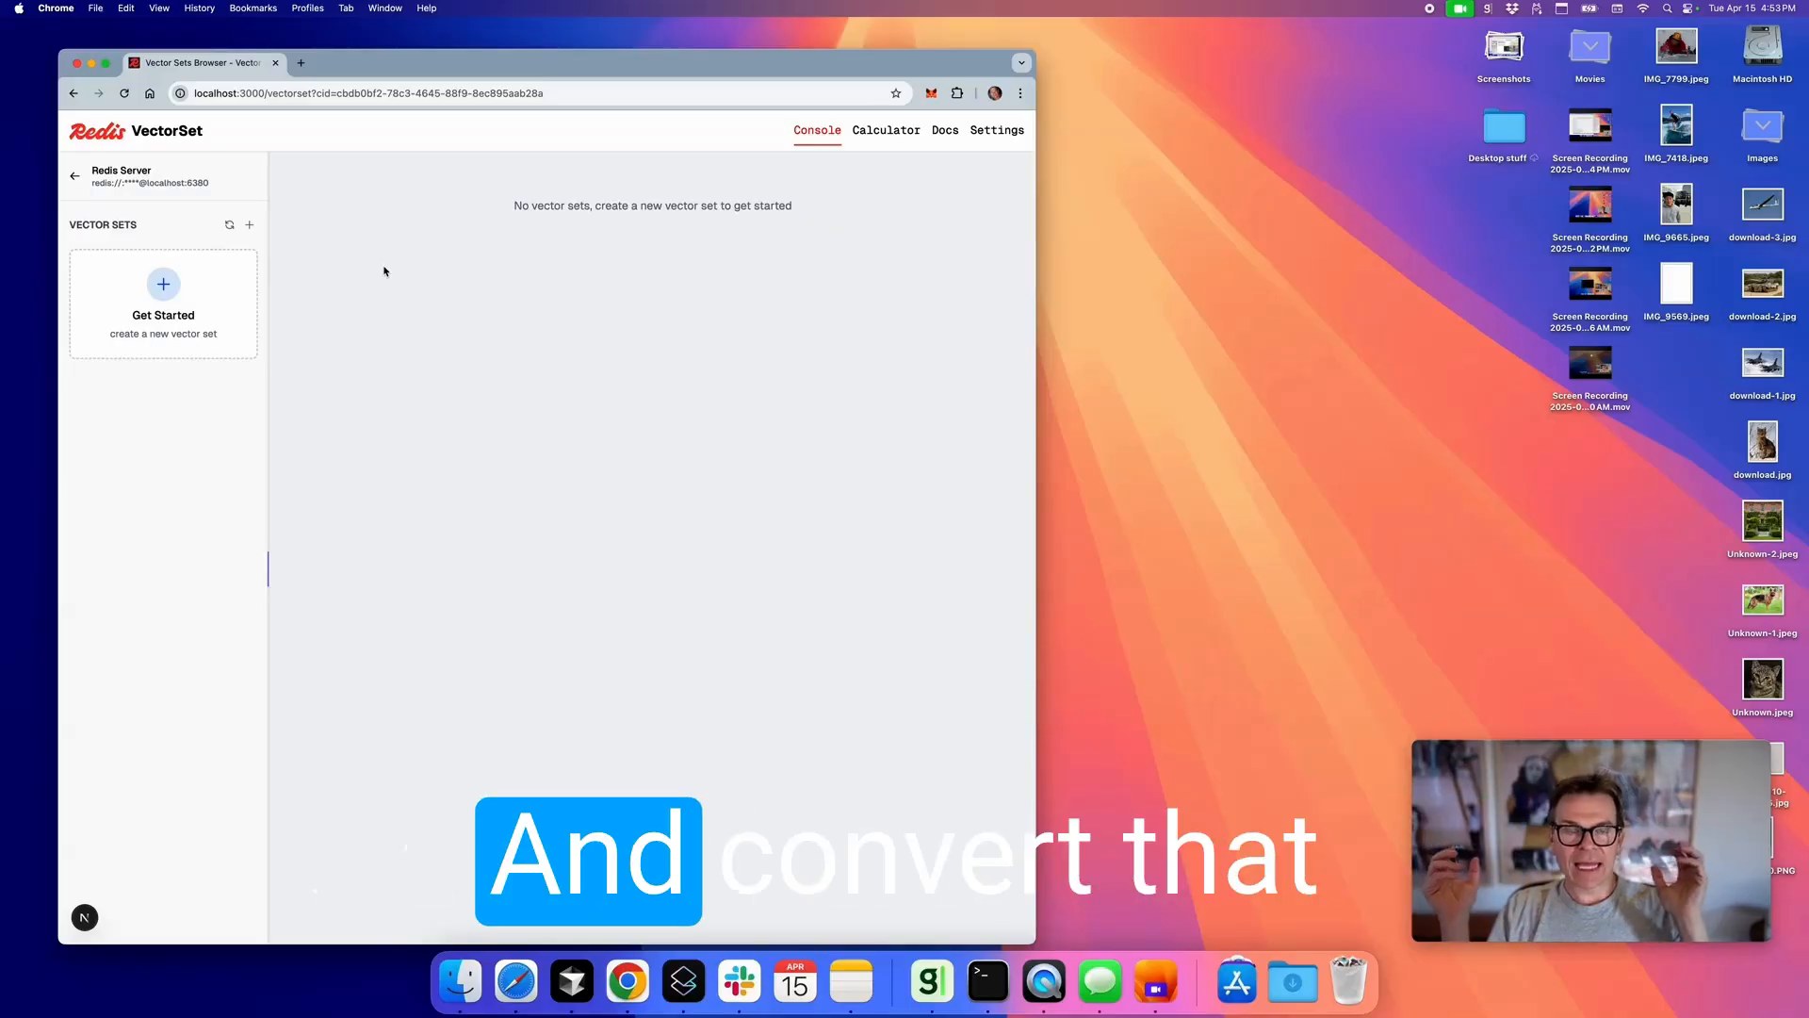
Create a new vector set named demo with the default embedding and vector settings
left_click(166, 304)
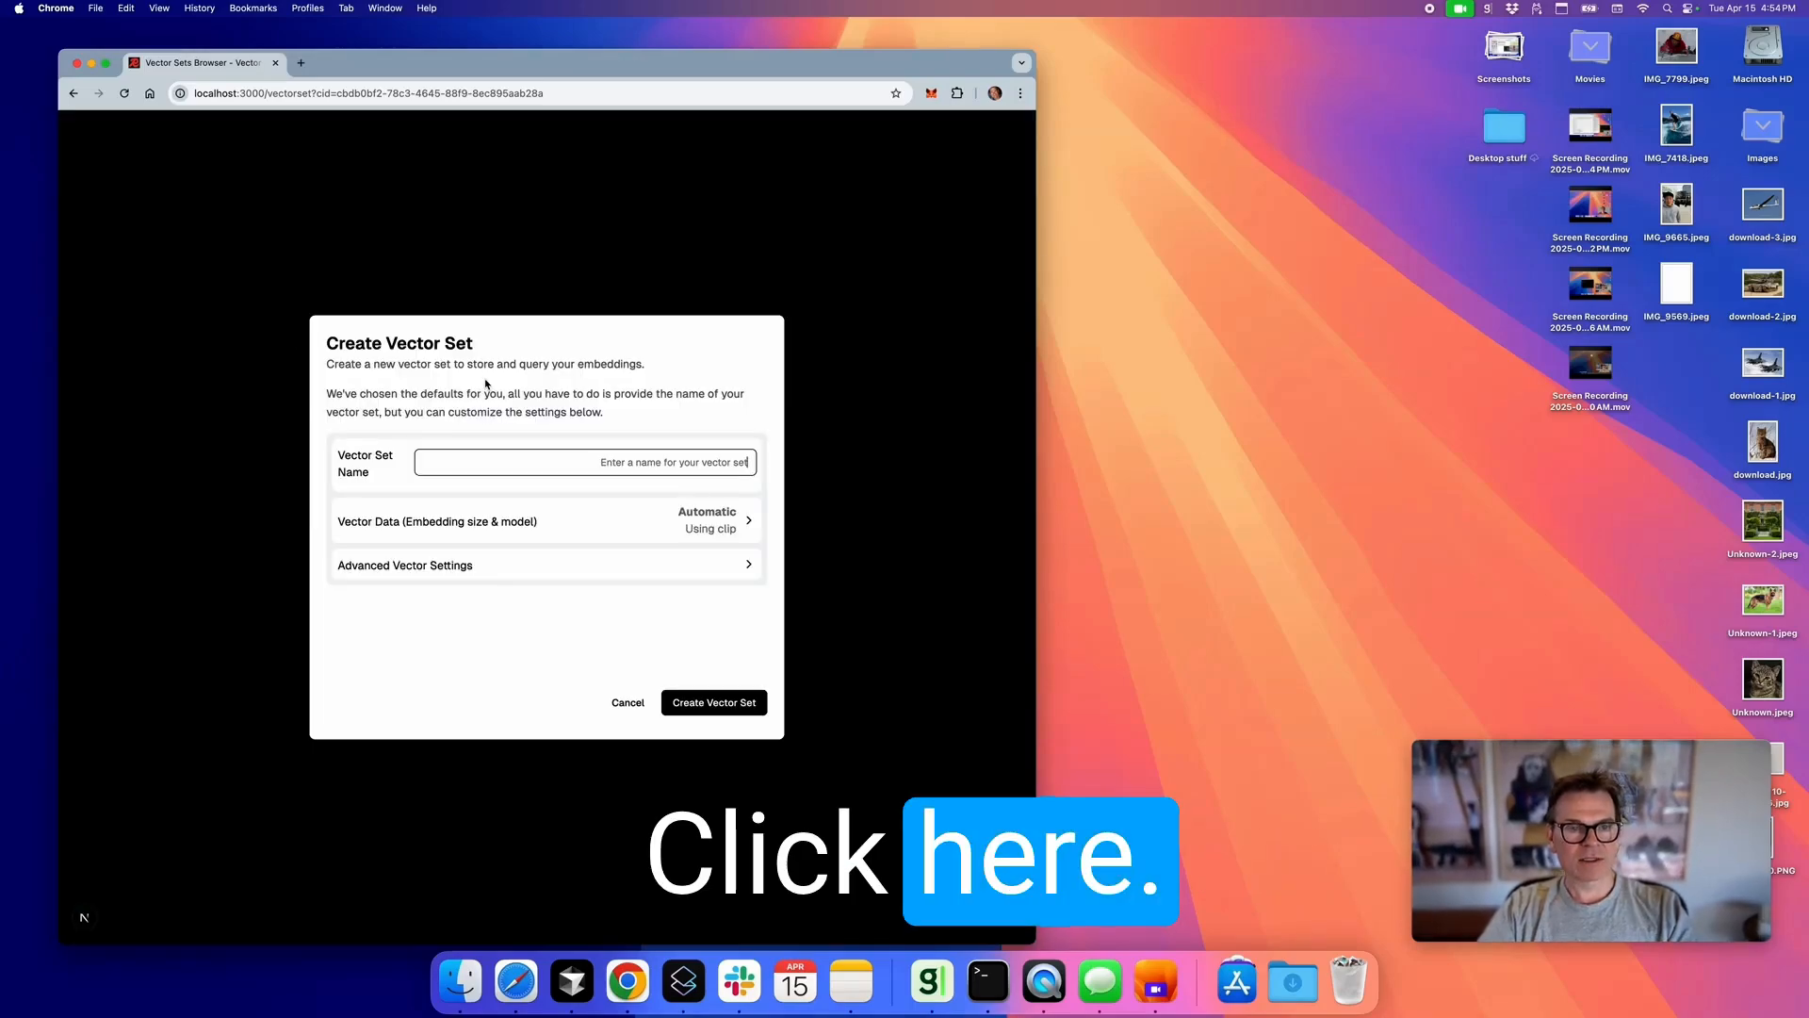
type("demo")
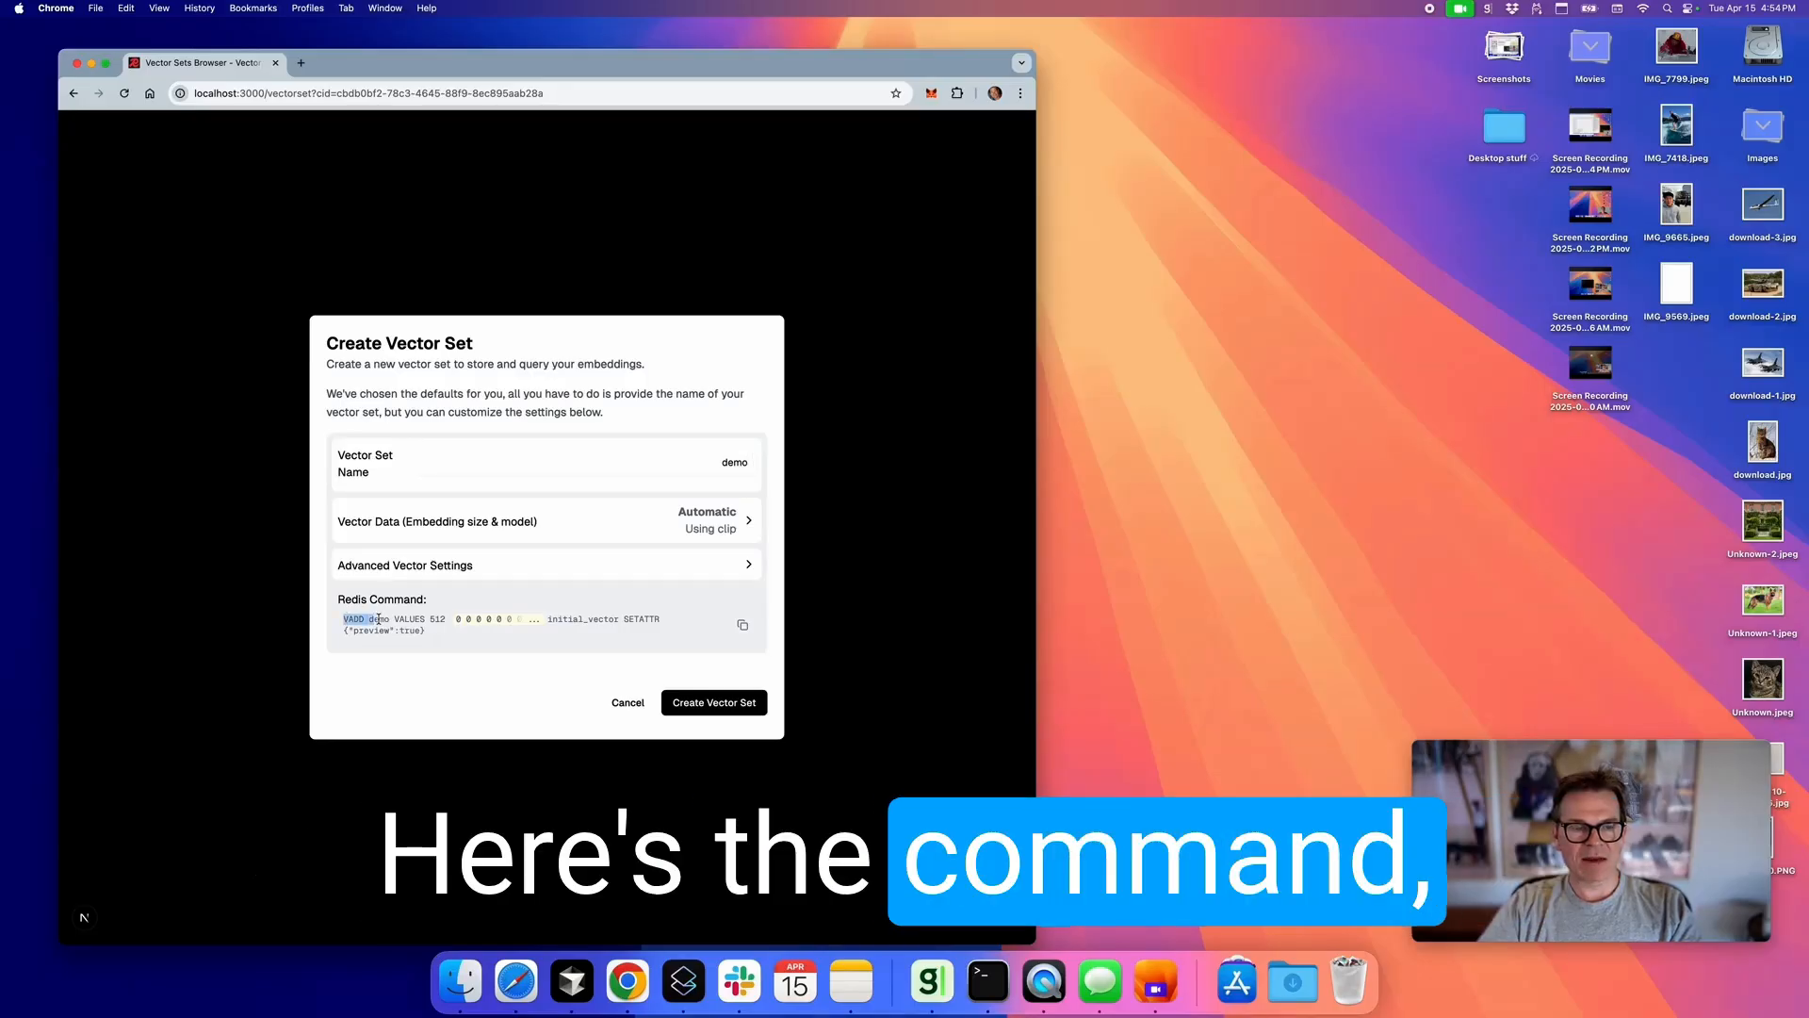
left_click_drag(378, 619, 430, 633)
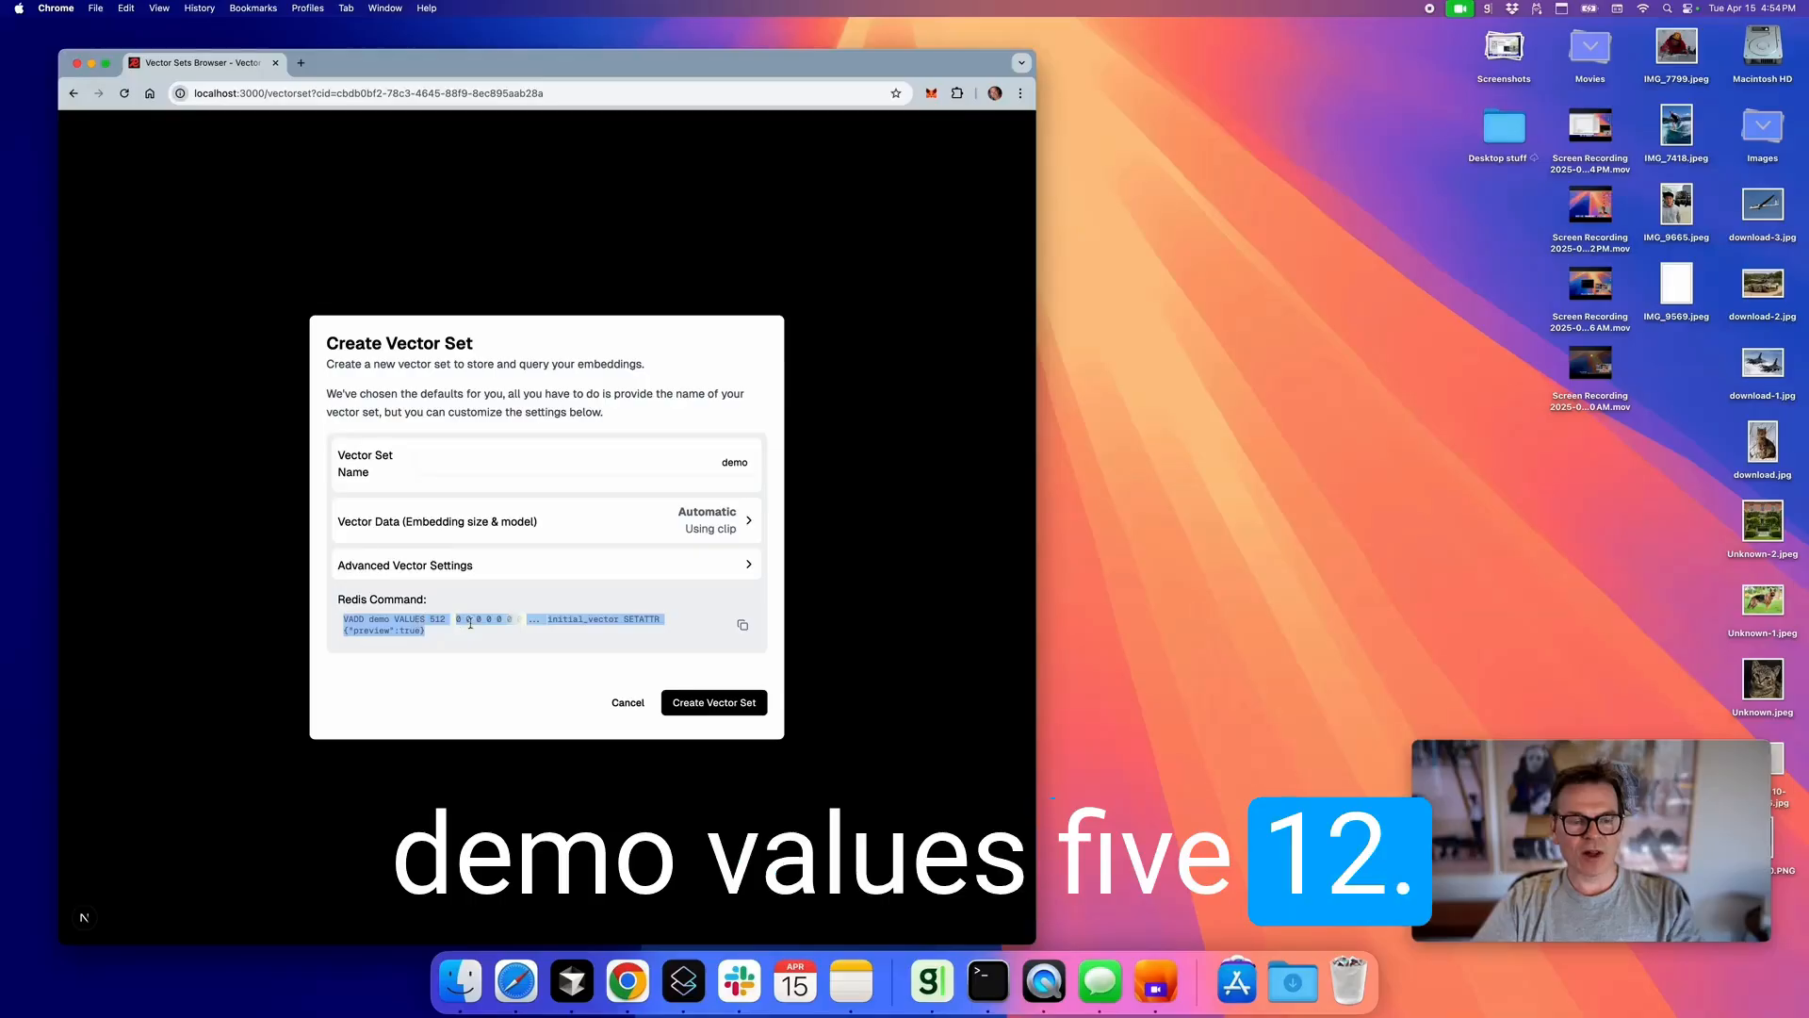
left_click(722, 705)
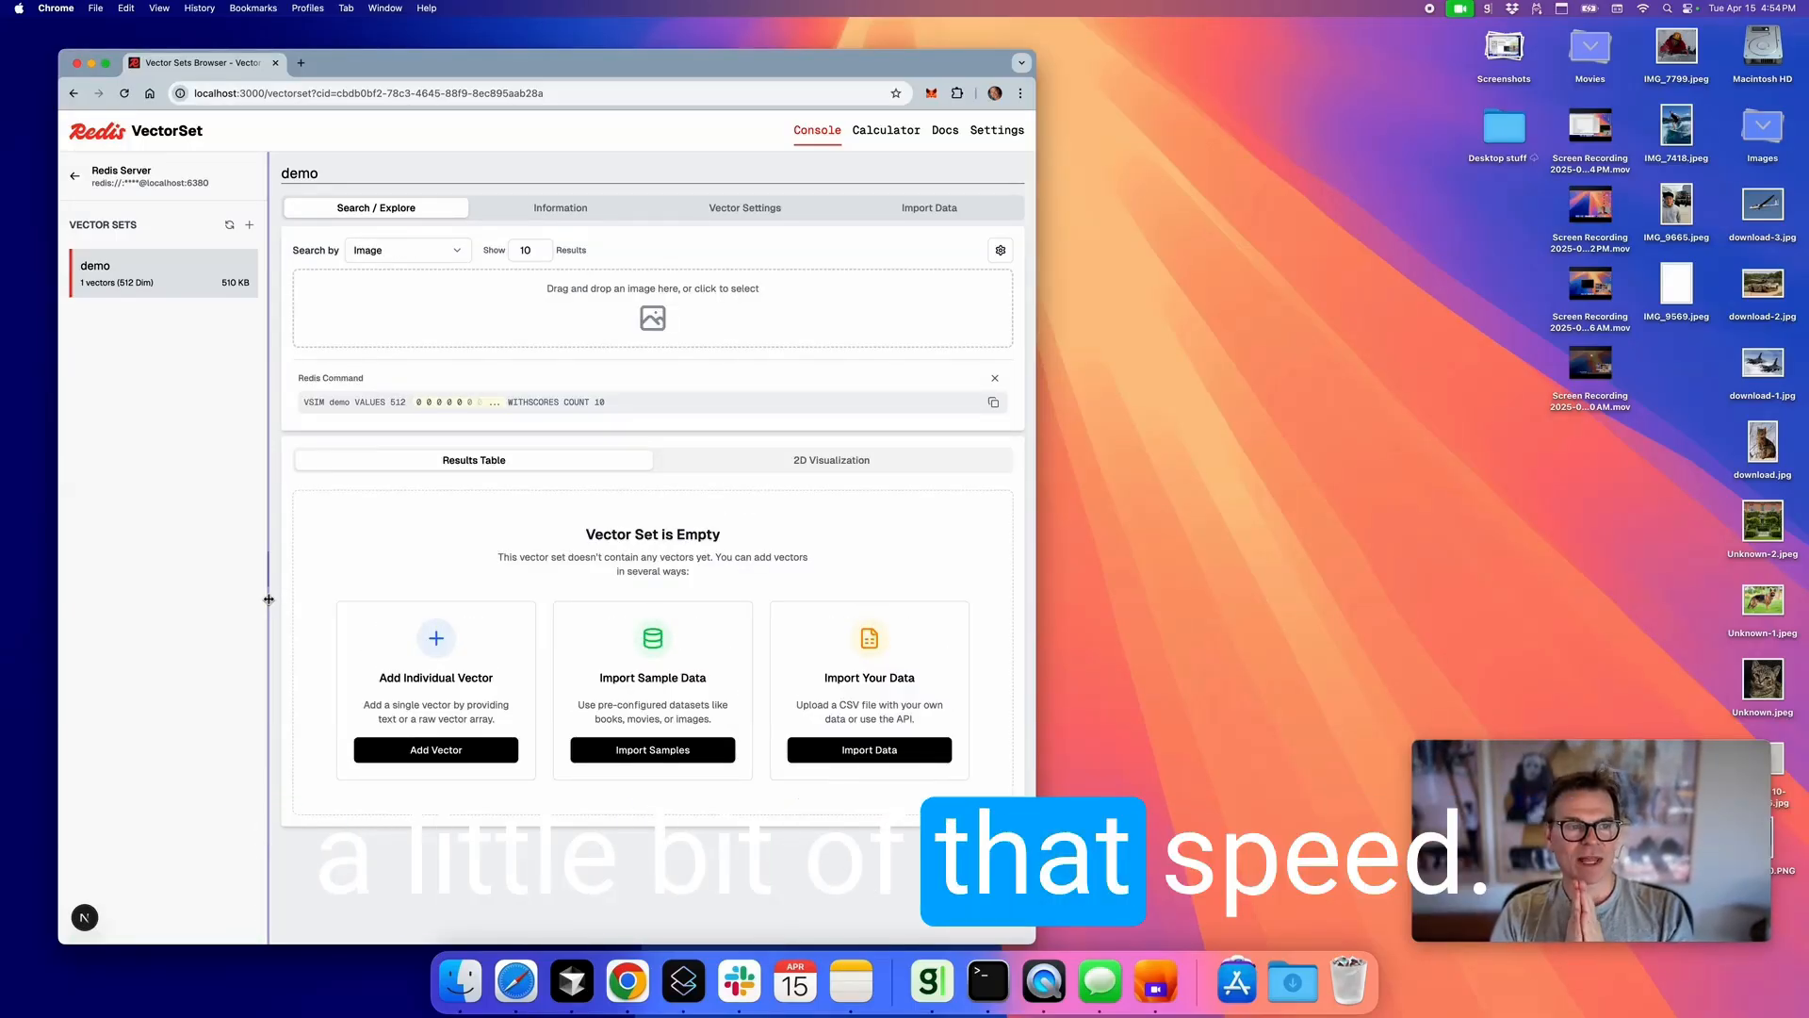
Add the tank picture download-2.jpg to the demo set as an image vector with element ID tank
mouse_move(166, 284)
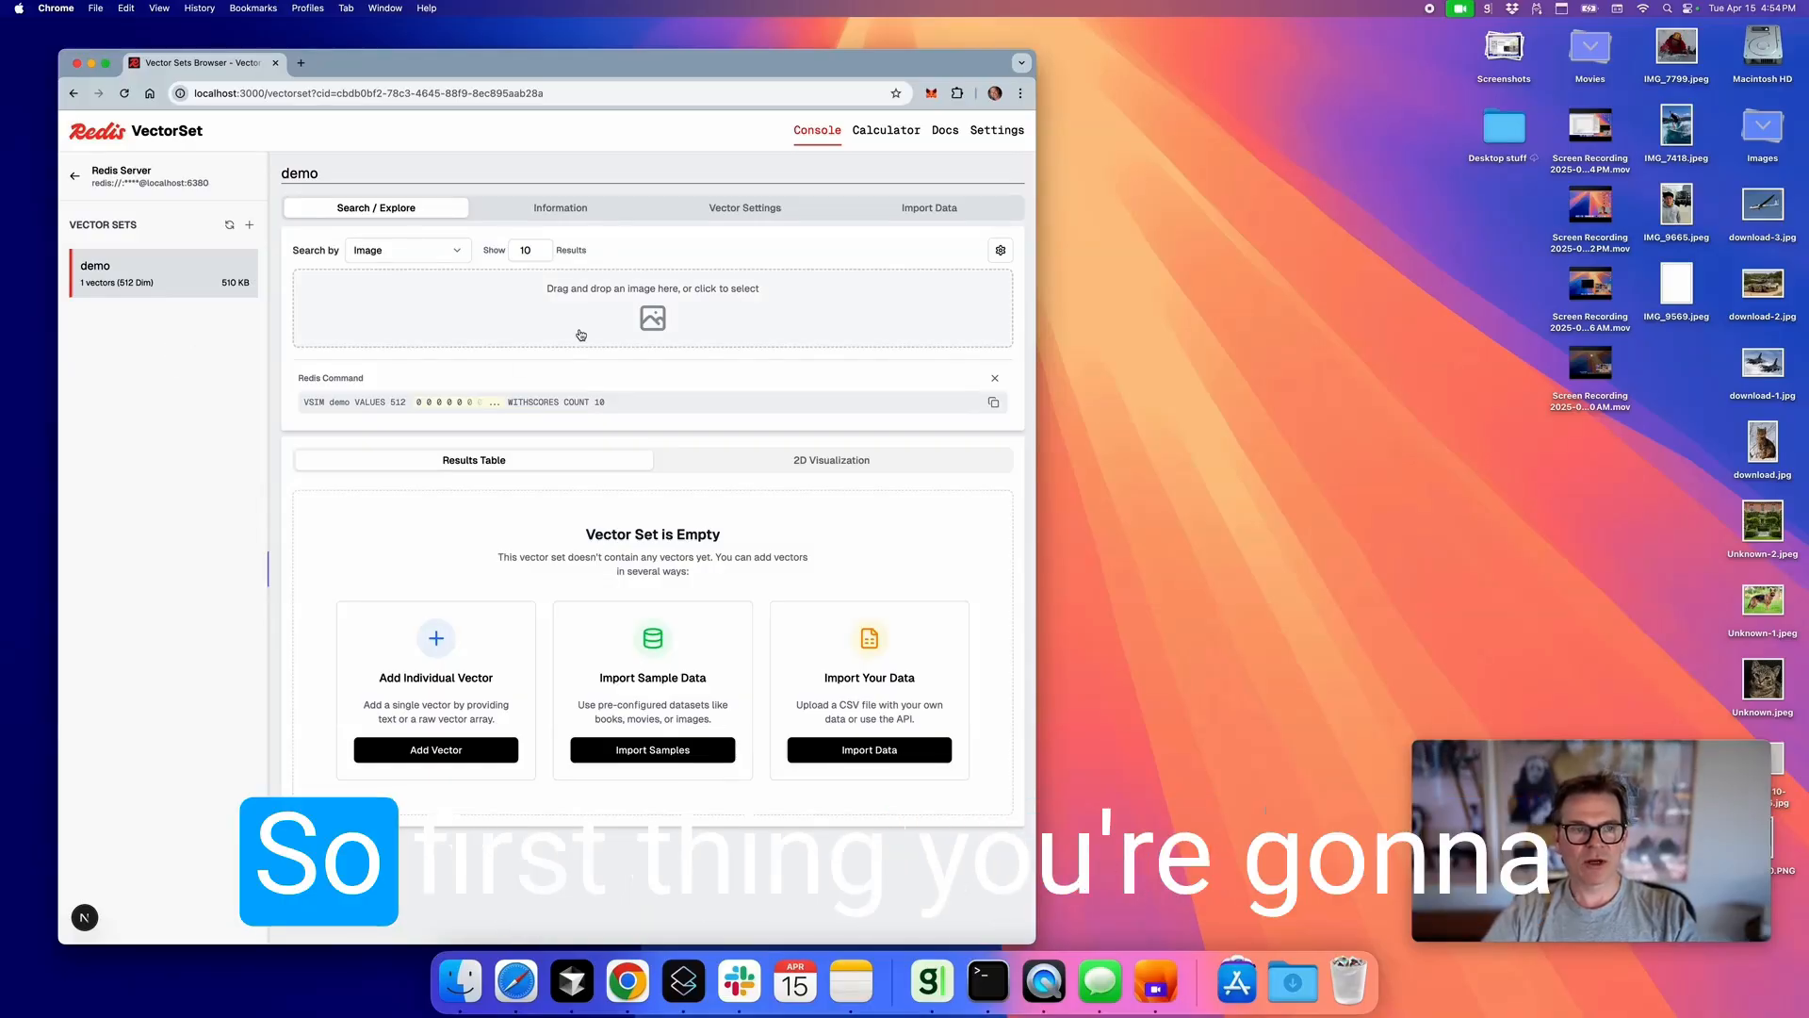
mouse_move(106, 268)
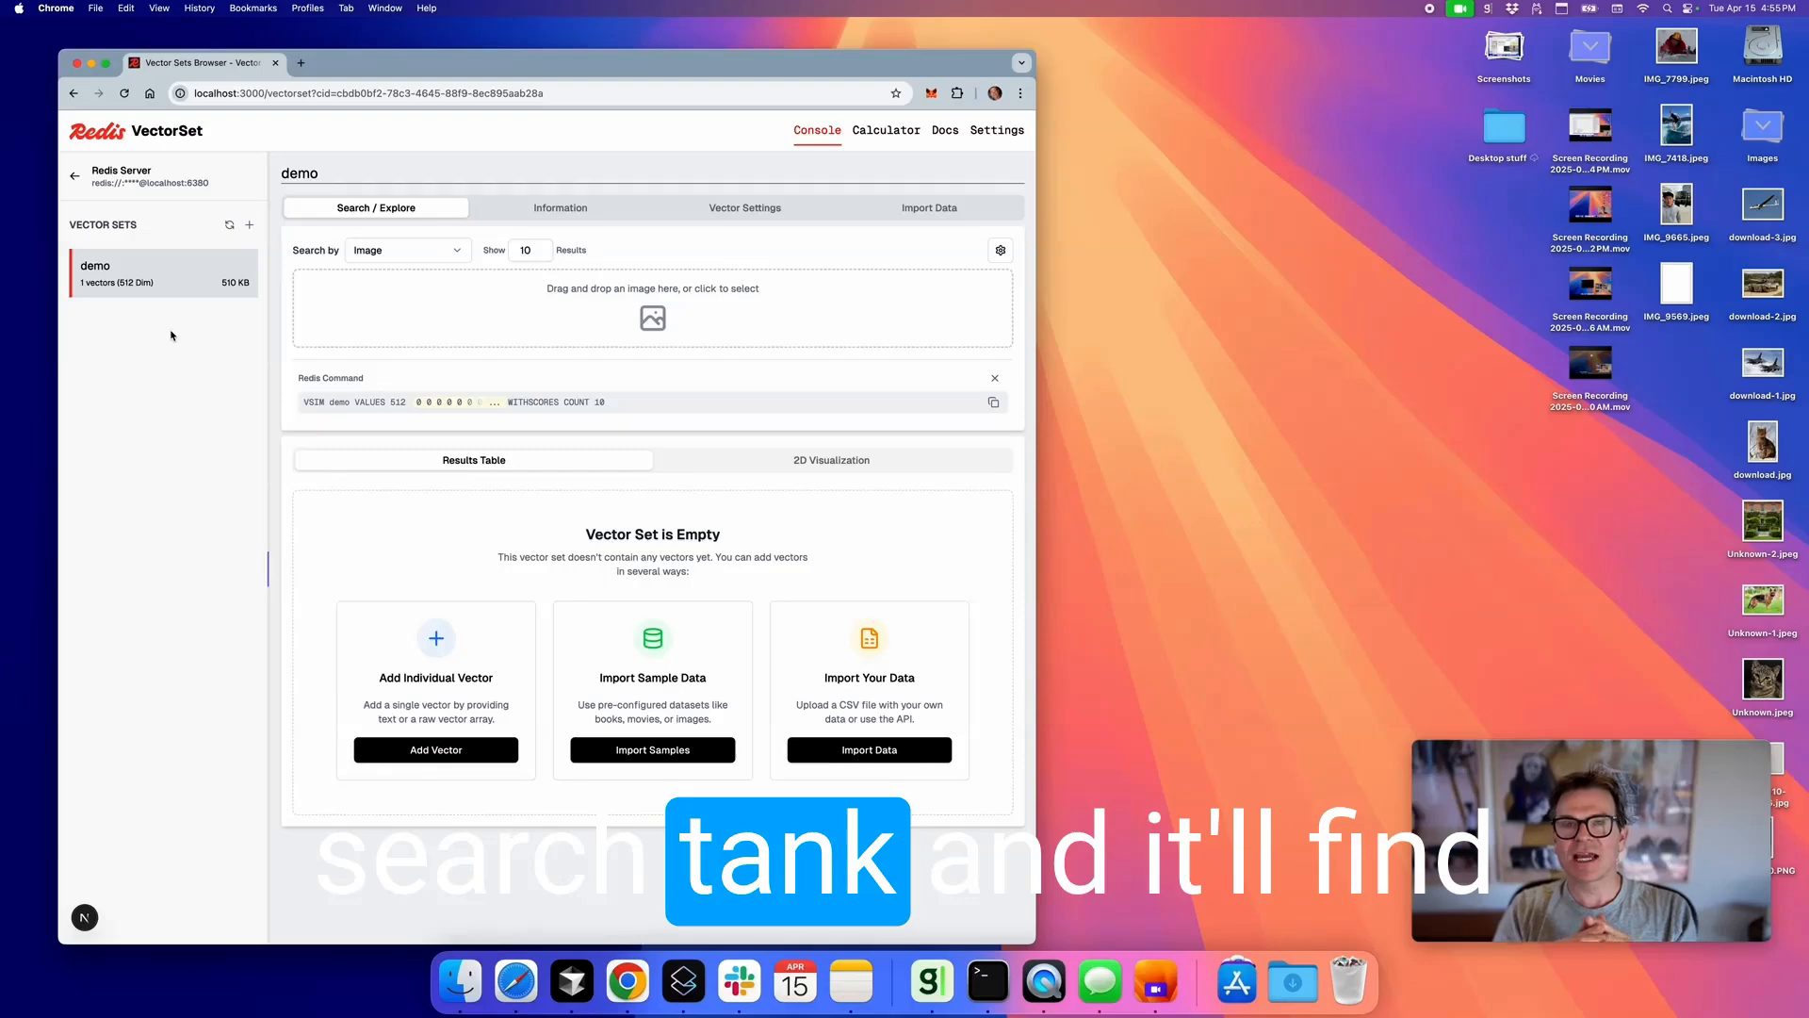
left_click(436, 750)
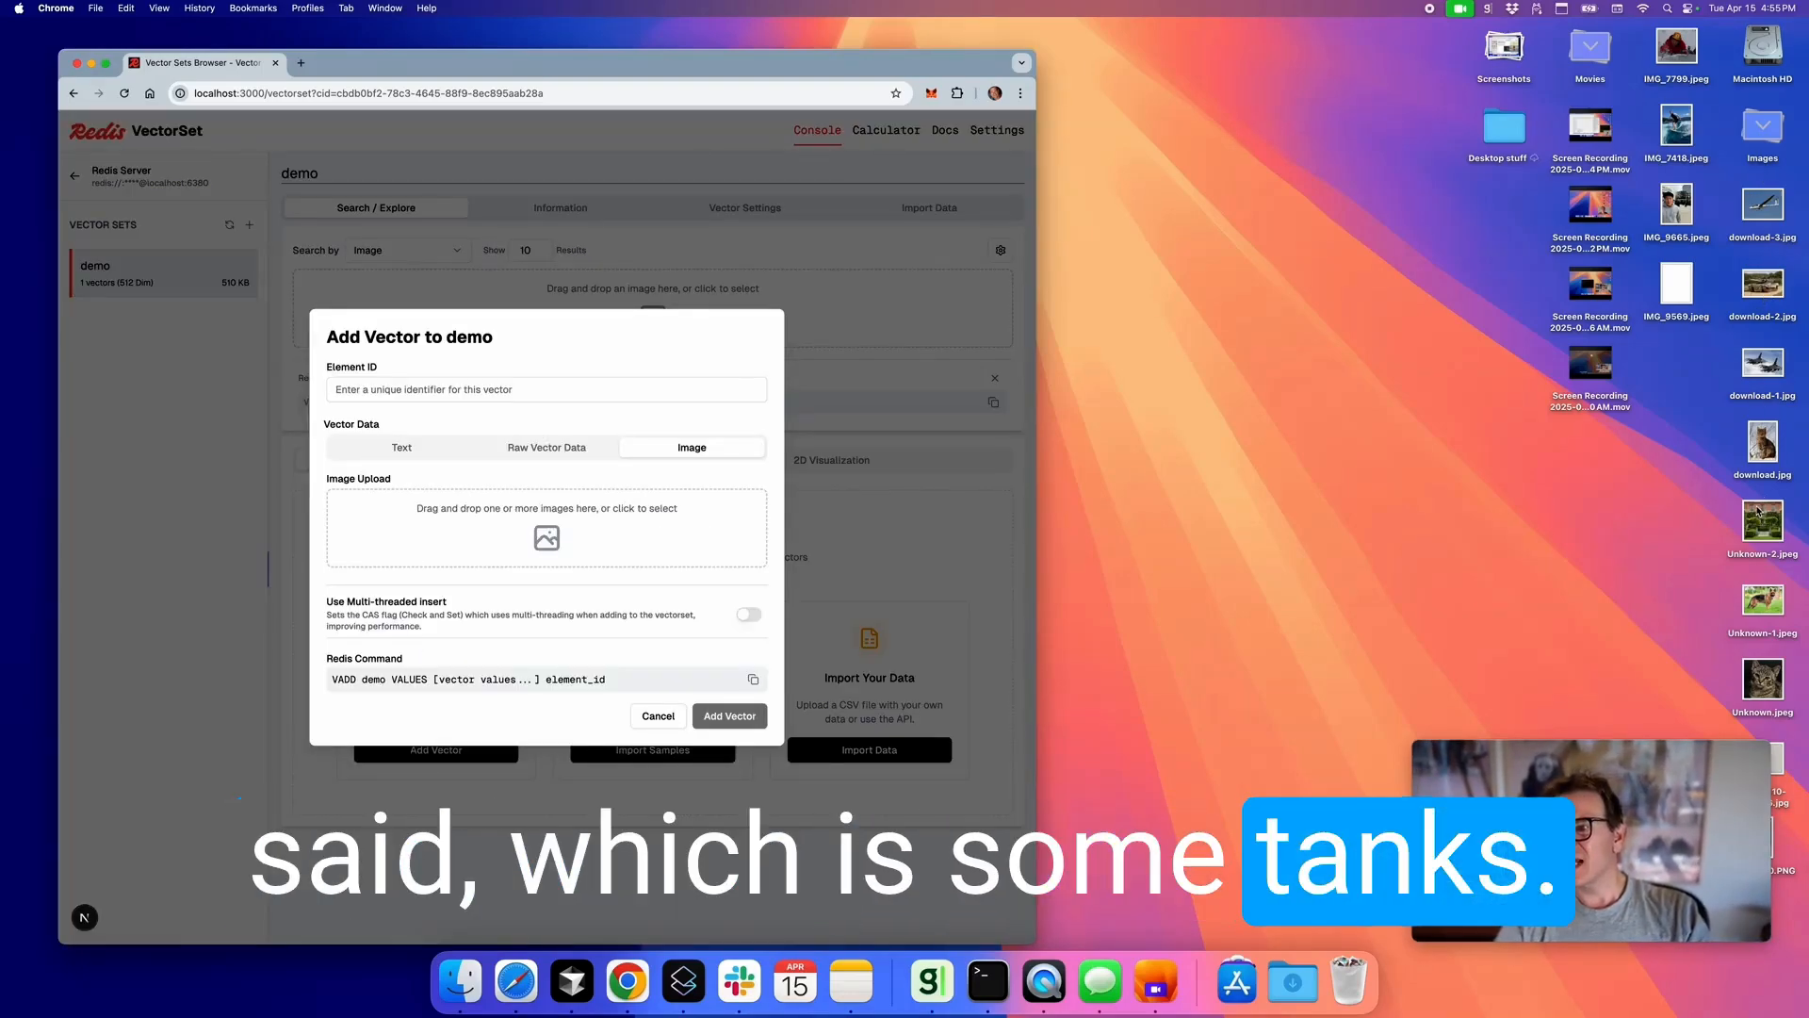
left_click(1763, 283)
key("space")
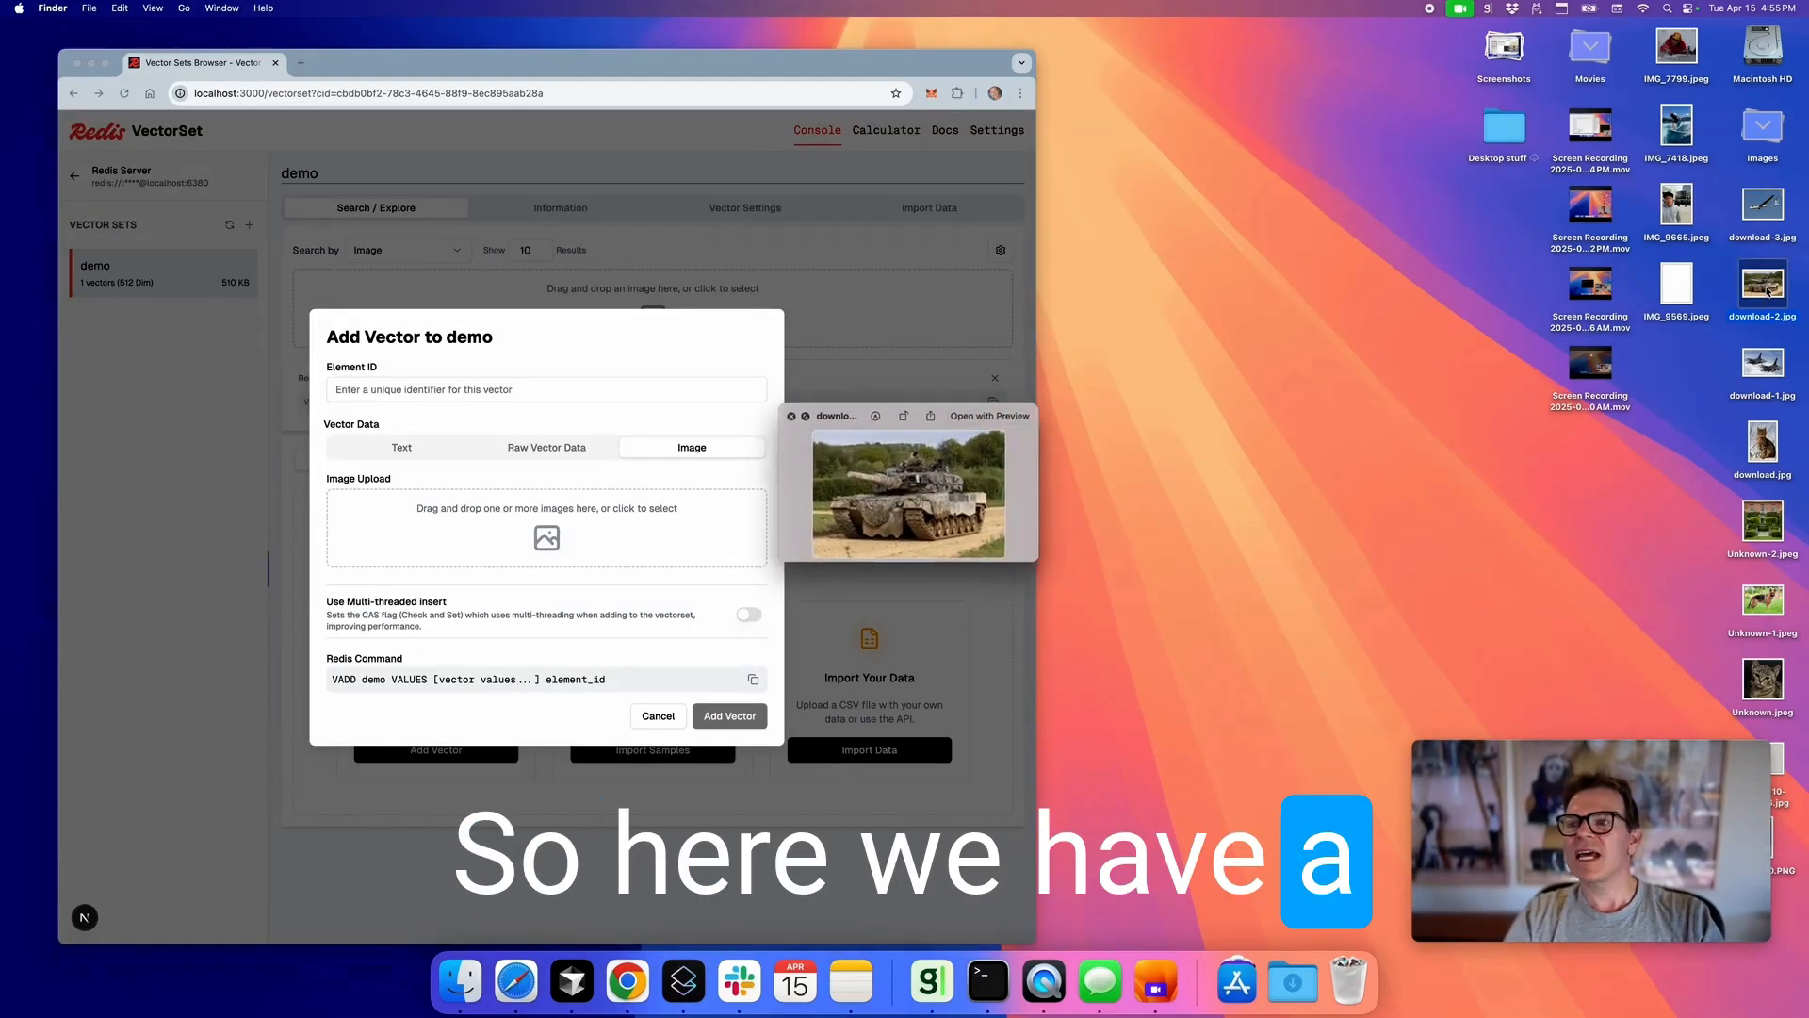
left_click_drag(914, 529, 428, 519)
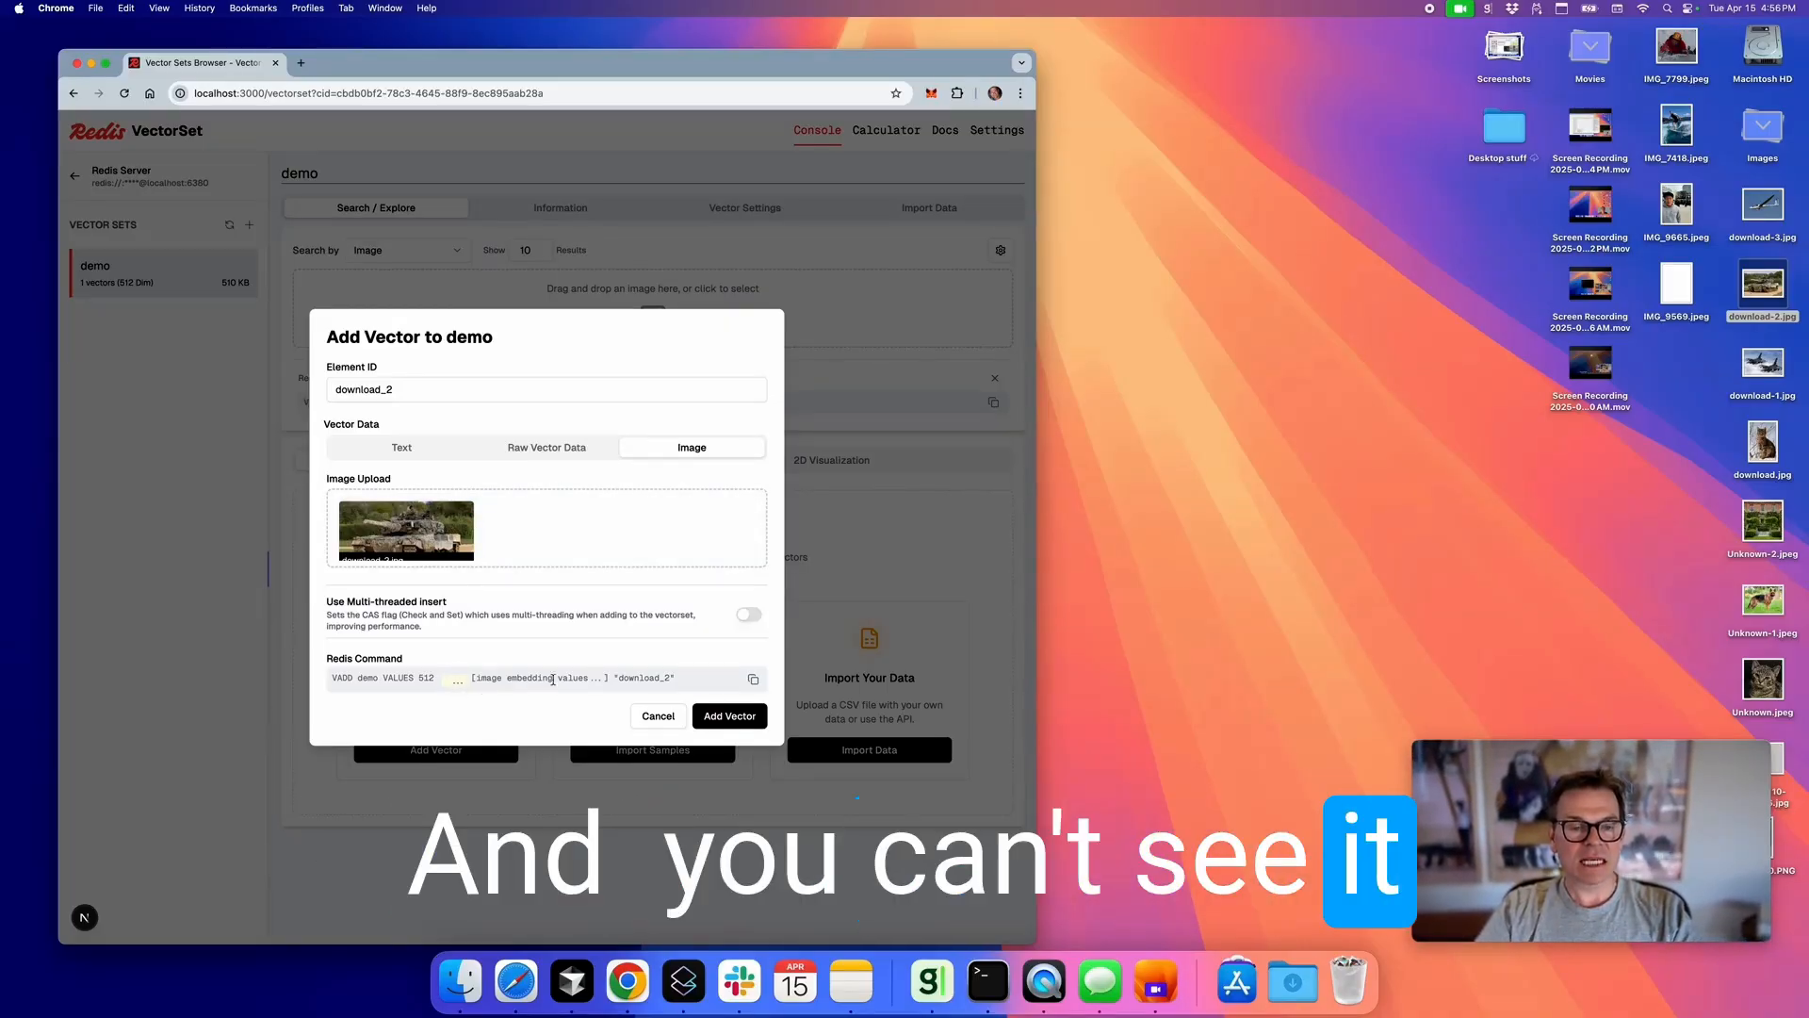
left_click(412, 391)
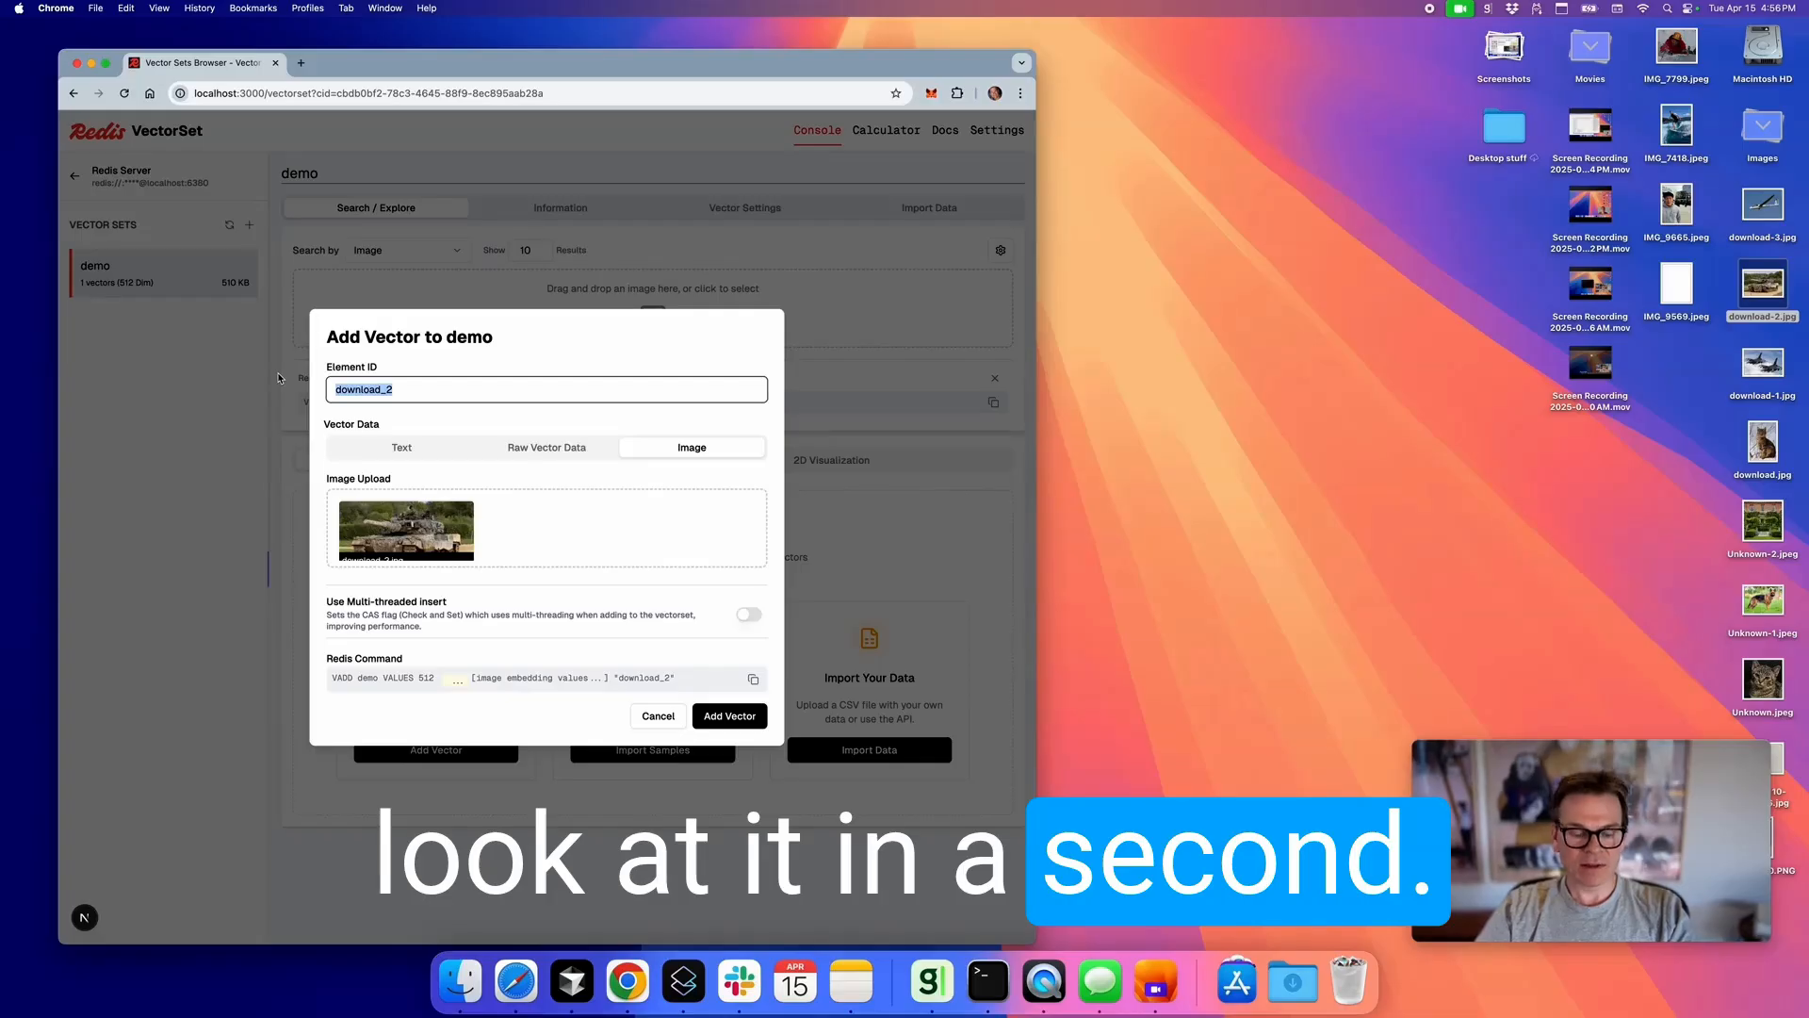
type("tank")
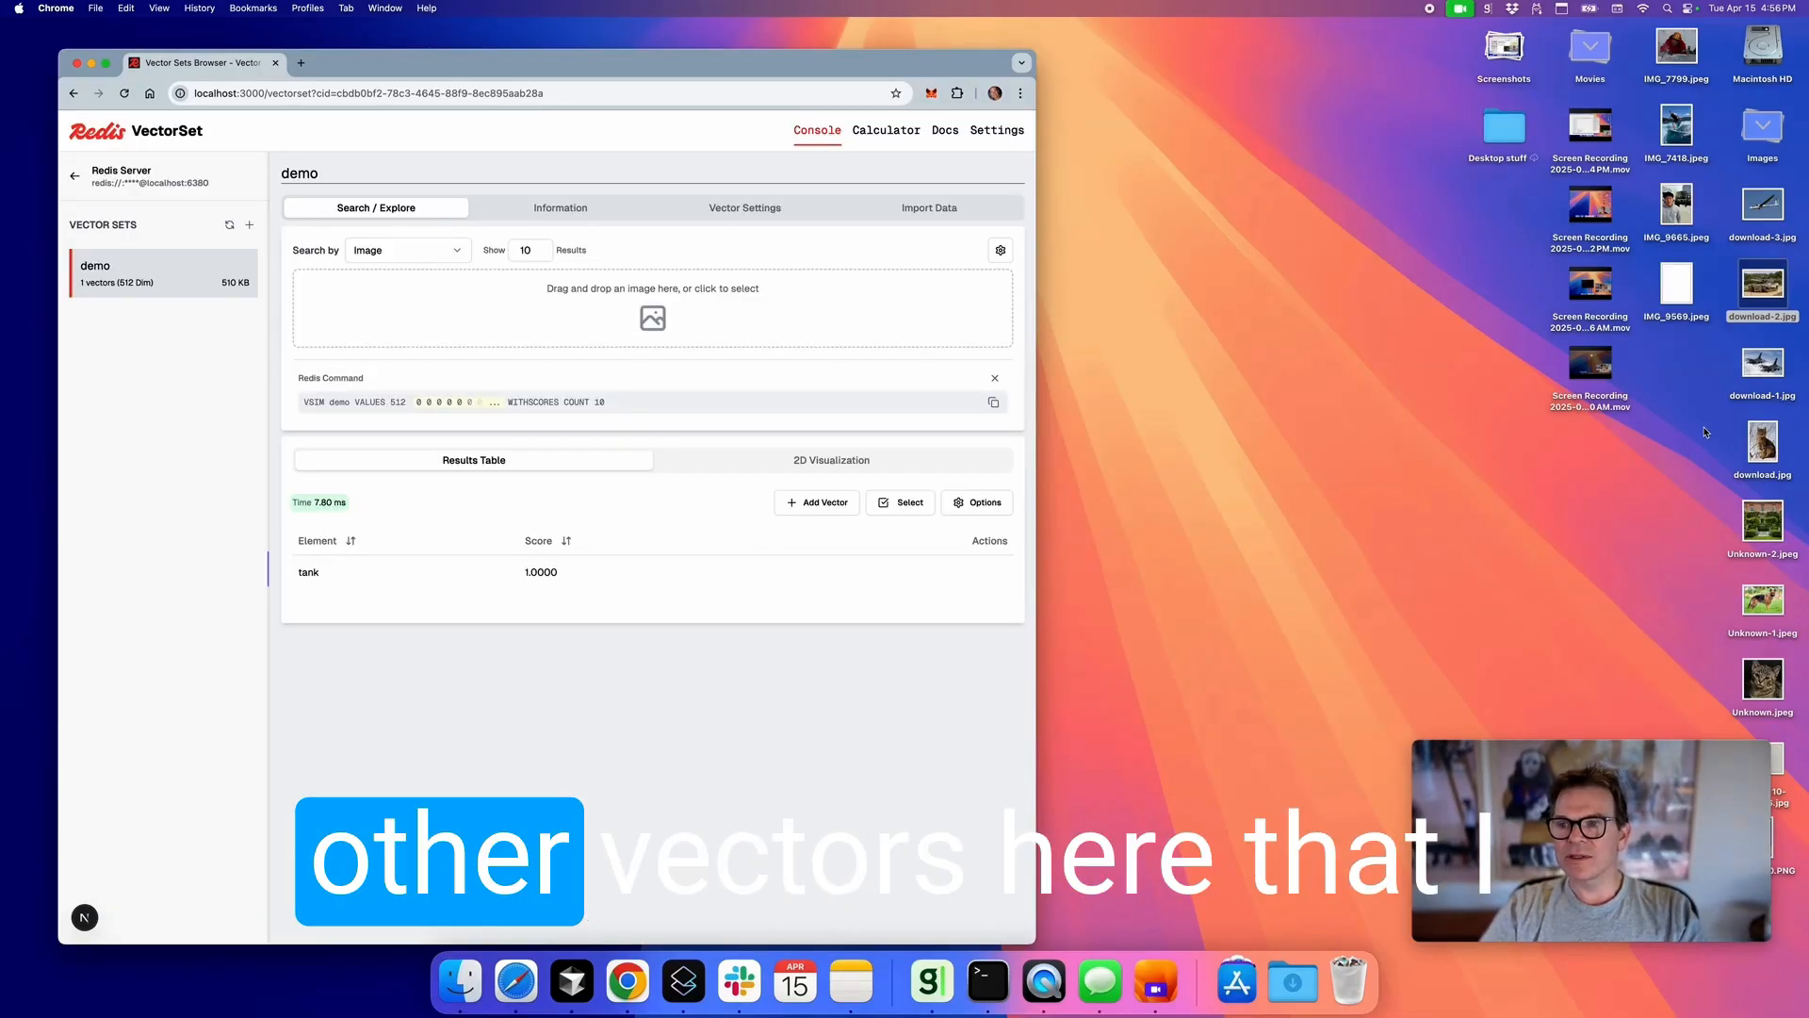
Add the fighter jet picture download-1.jpg to the demo set as an image vector with element ID jets
left_click(800, 502)
left_click_drag(1762, 362, 528, 533)
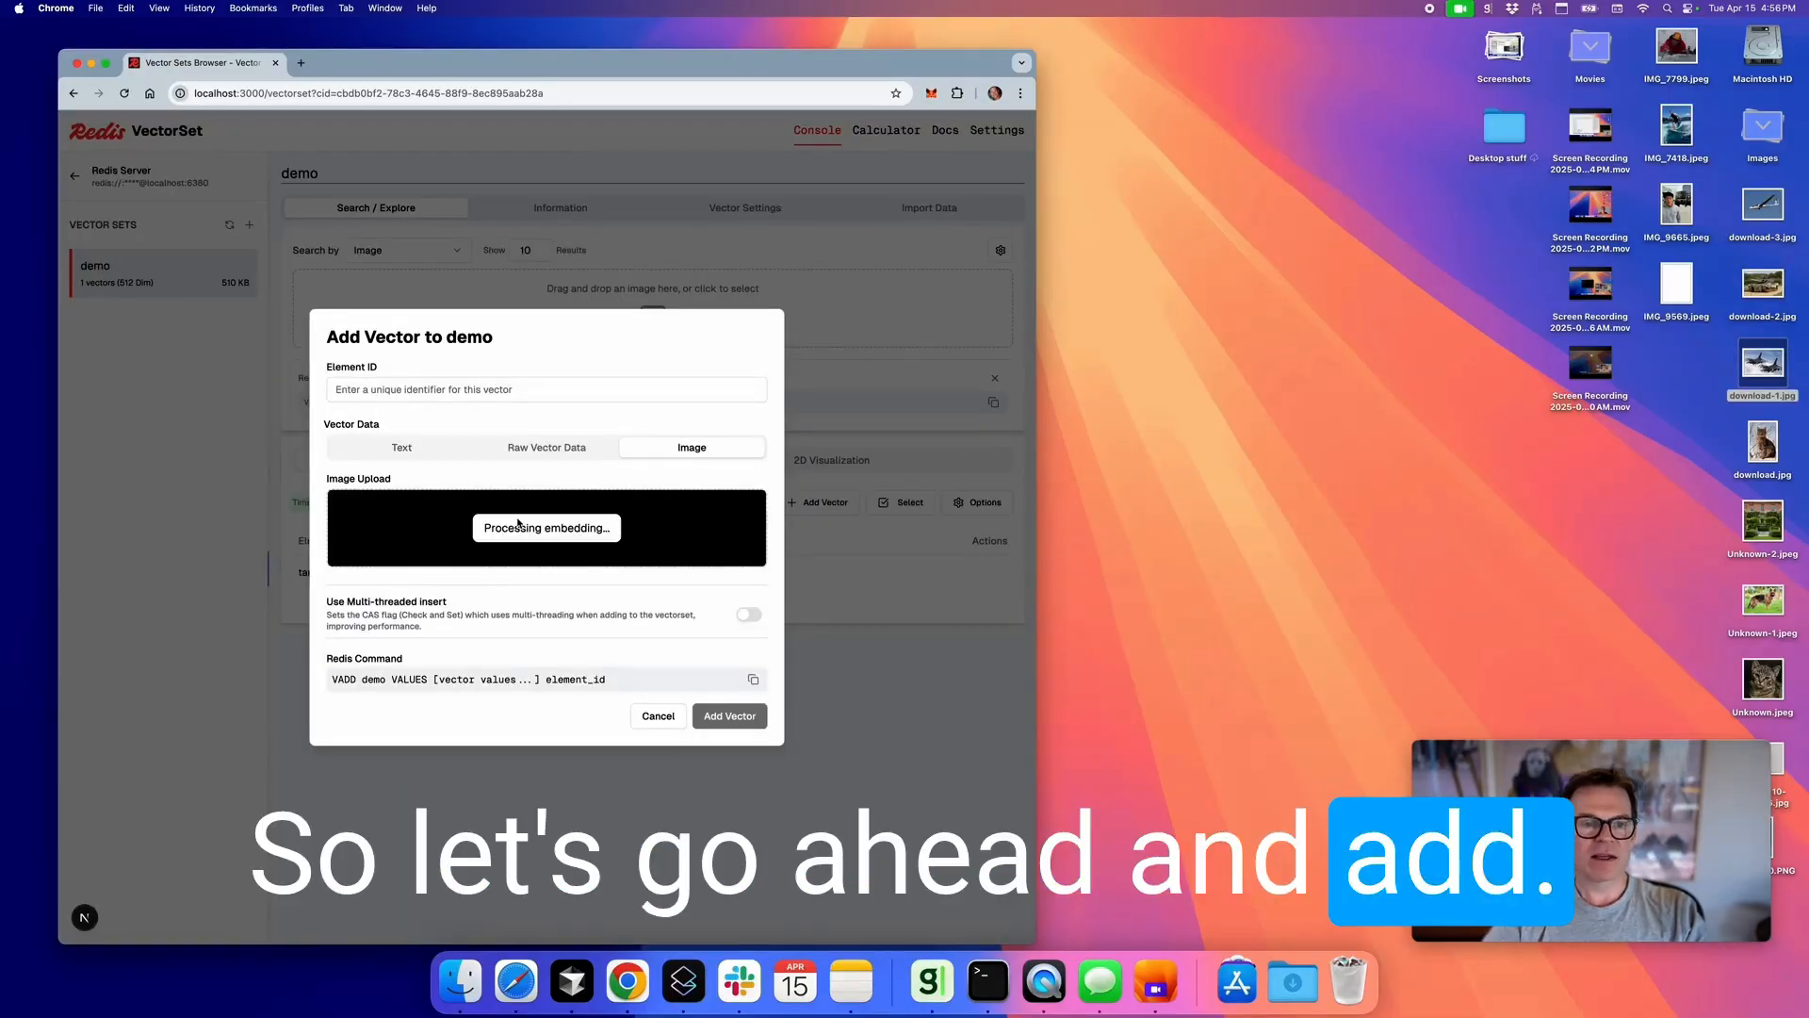
double_click(456, 388)
type("jet")
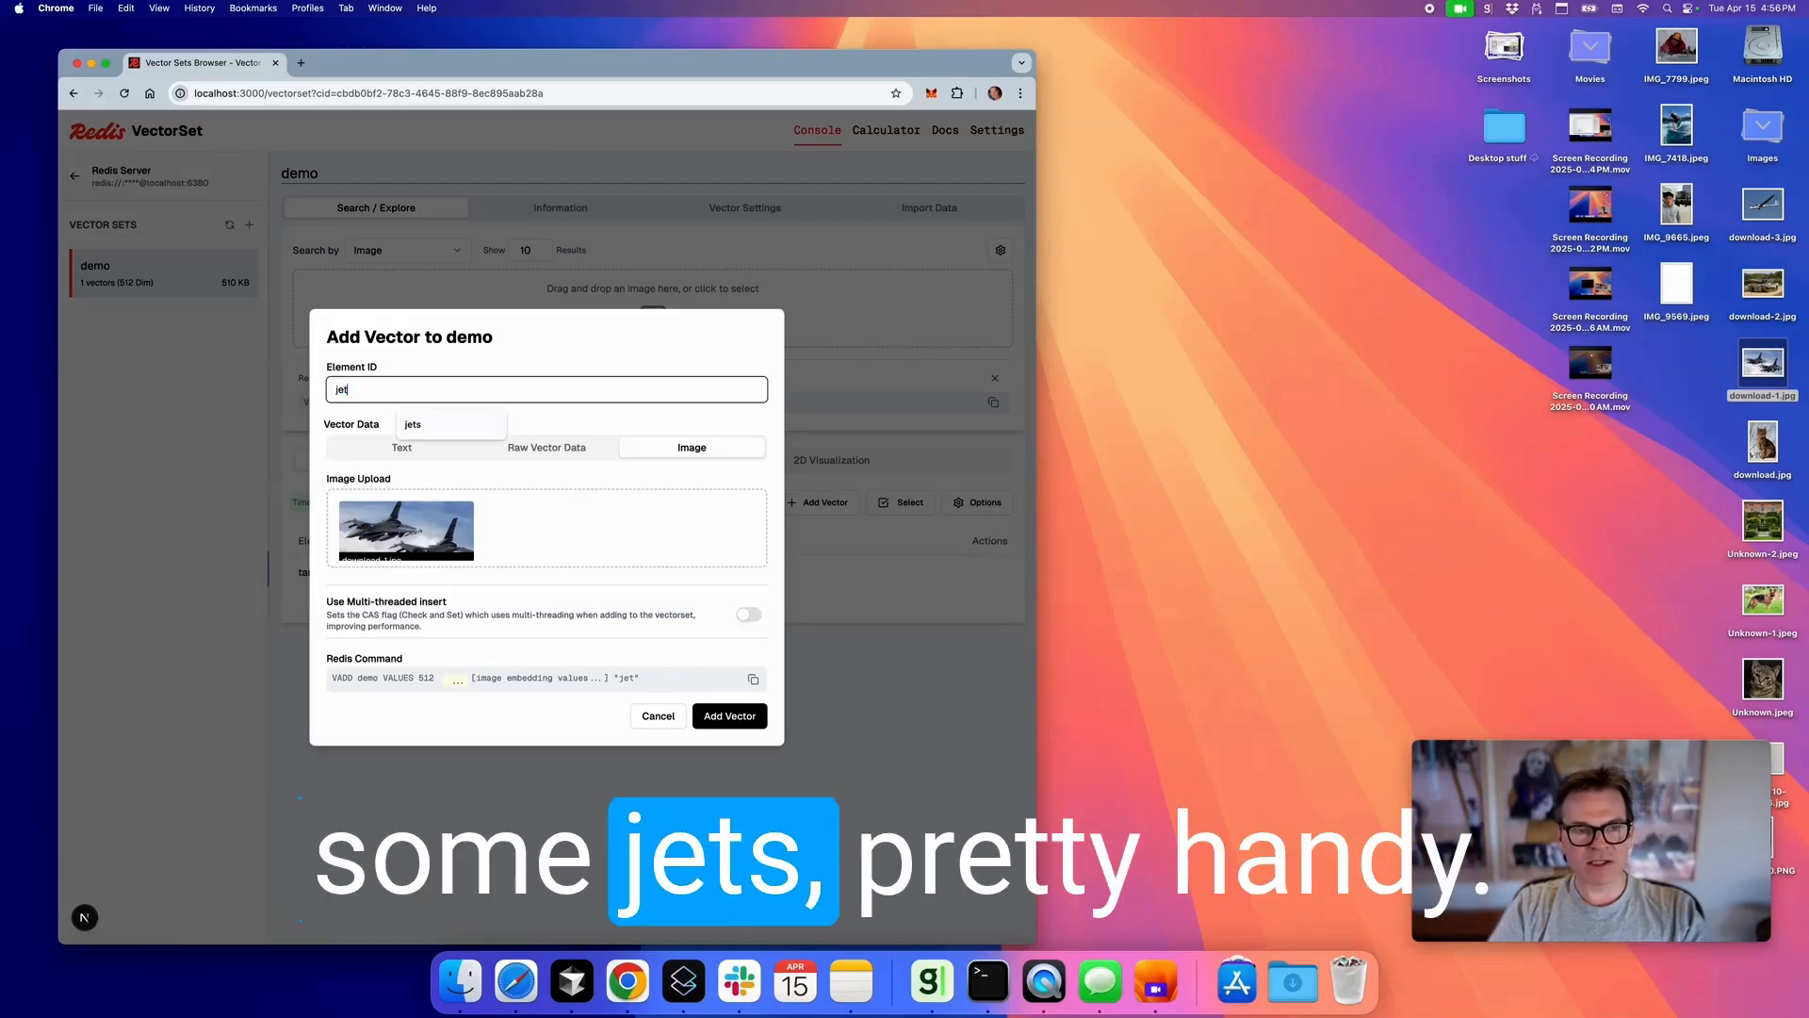
type("s")
left_click(716, 711)
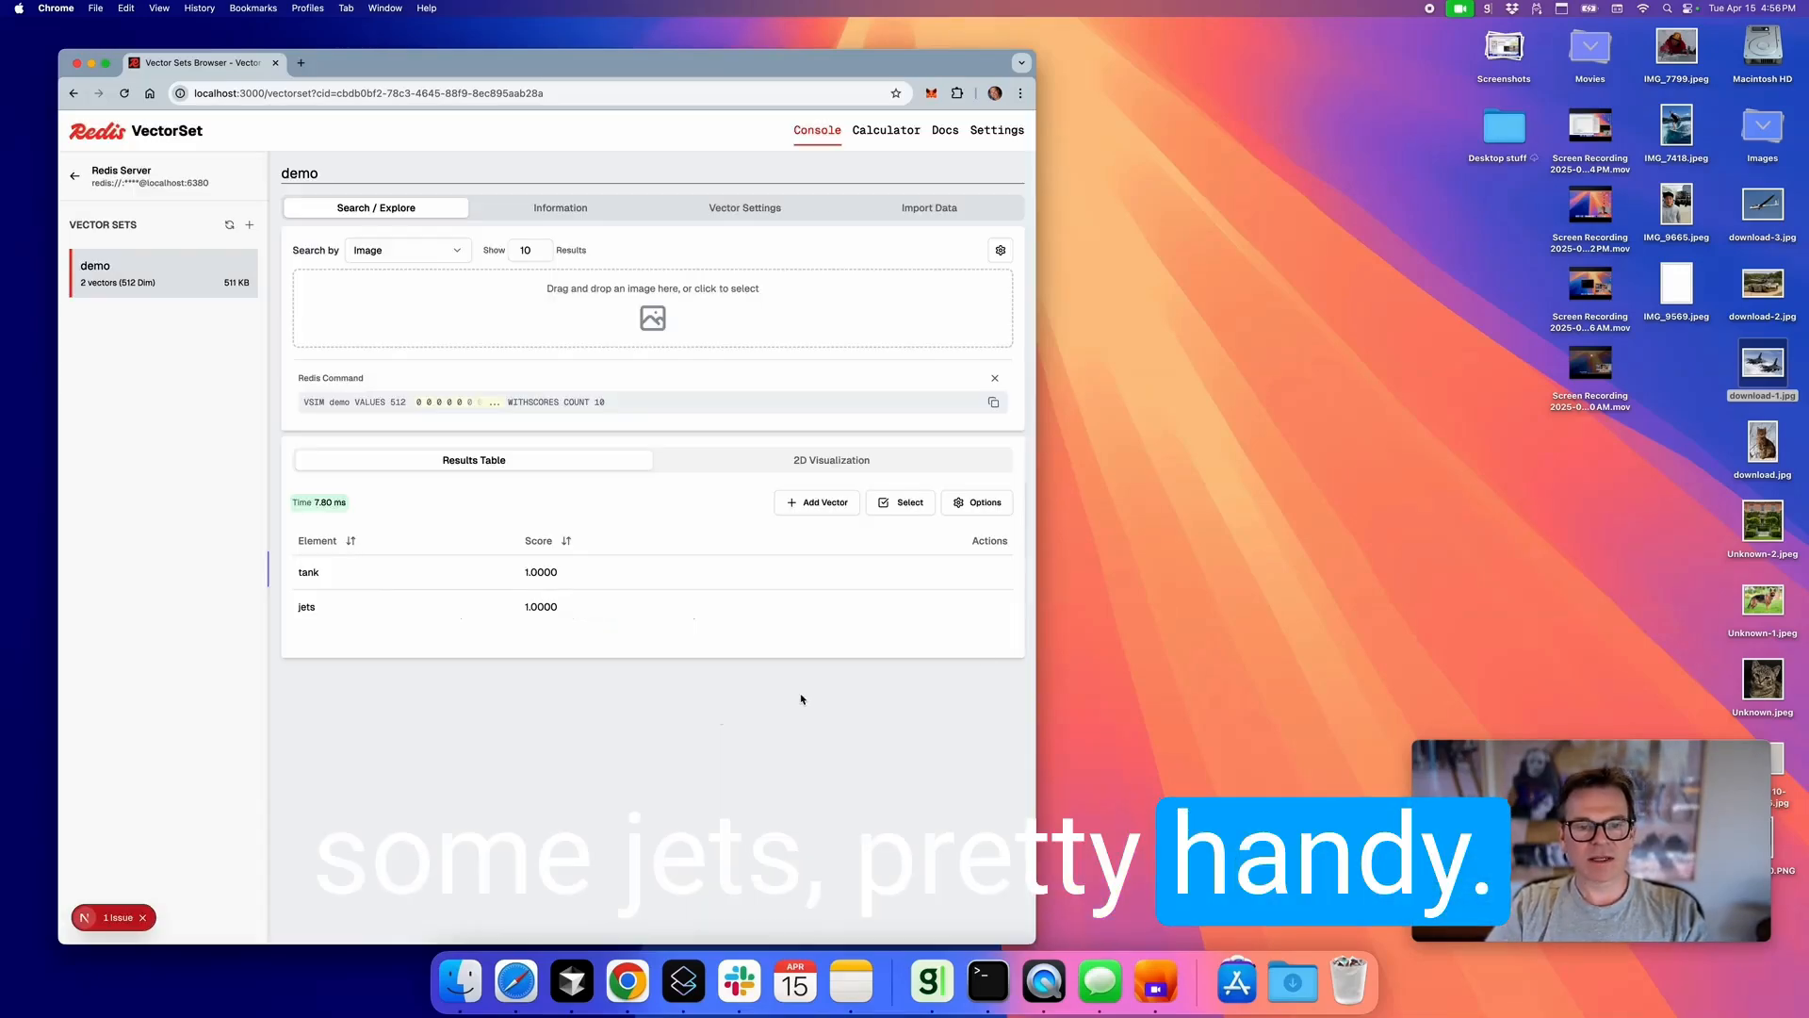
Add the cat picture download.jpg to the demo set as an image vector with element ID cat
left_click(816, 502)
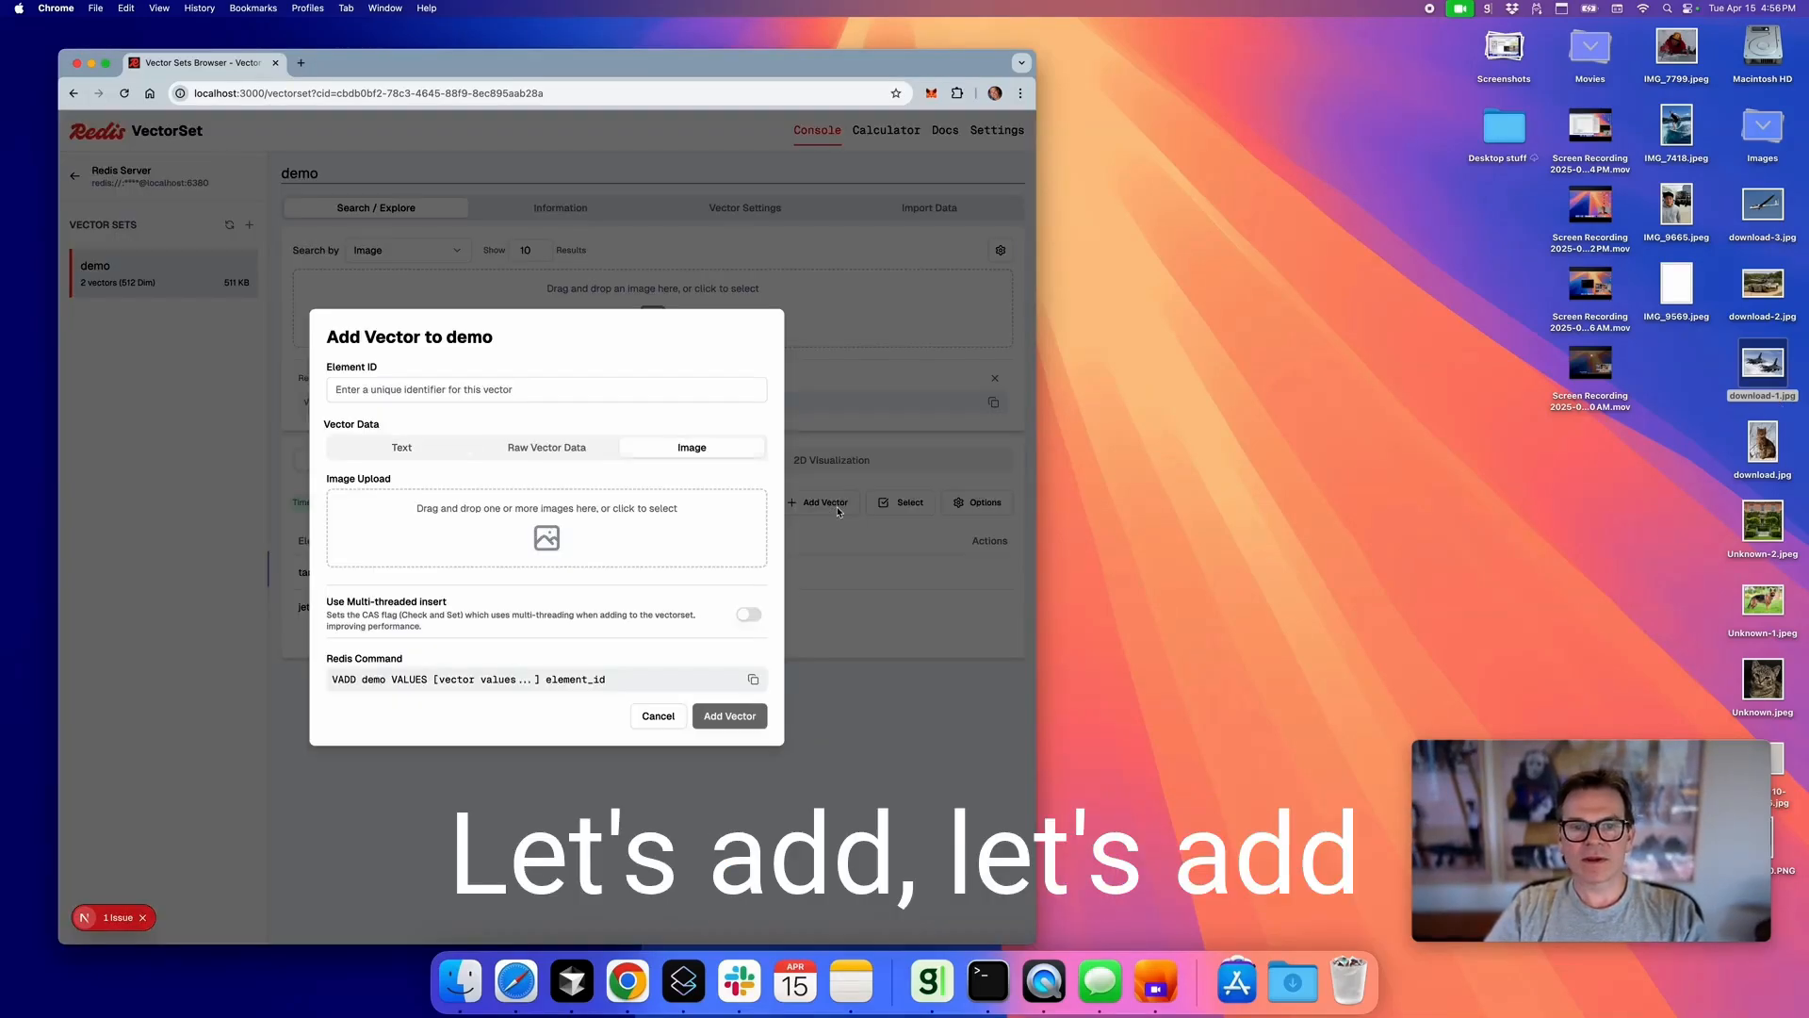
left_click_drag(1763, 443, 525, 529)
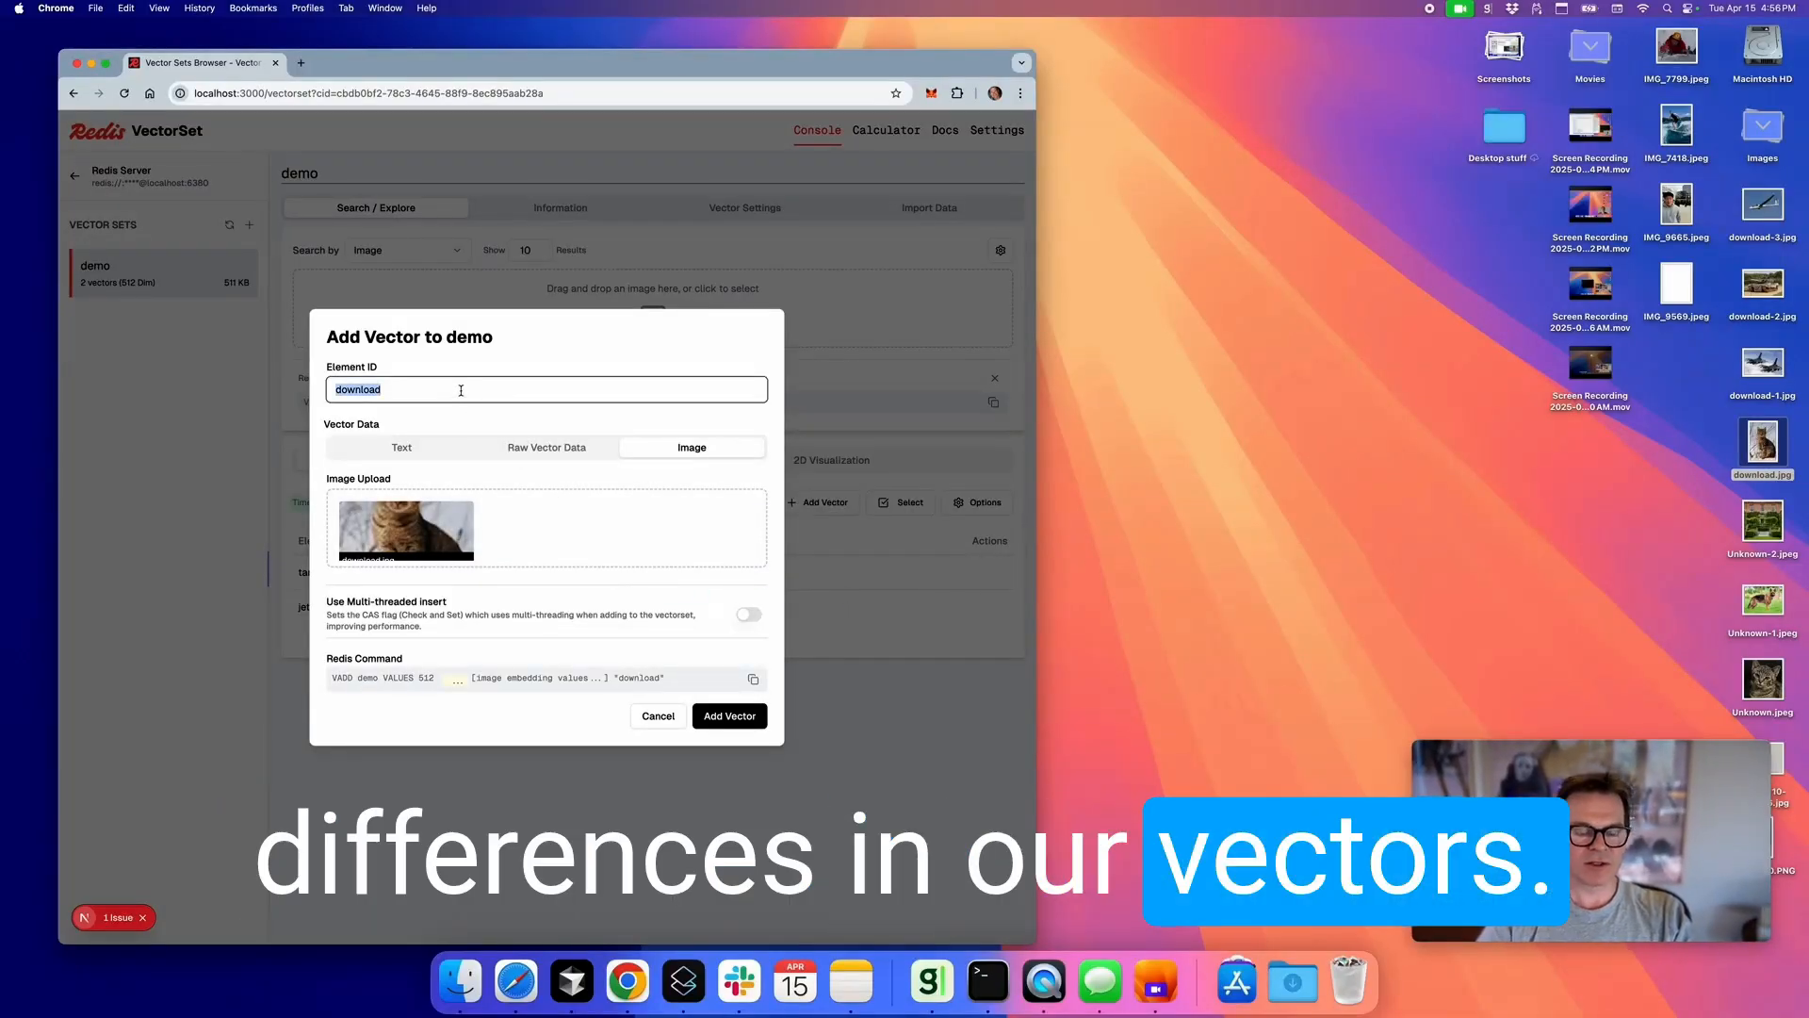
type("cat")
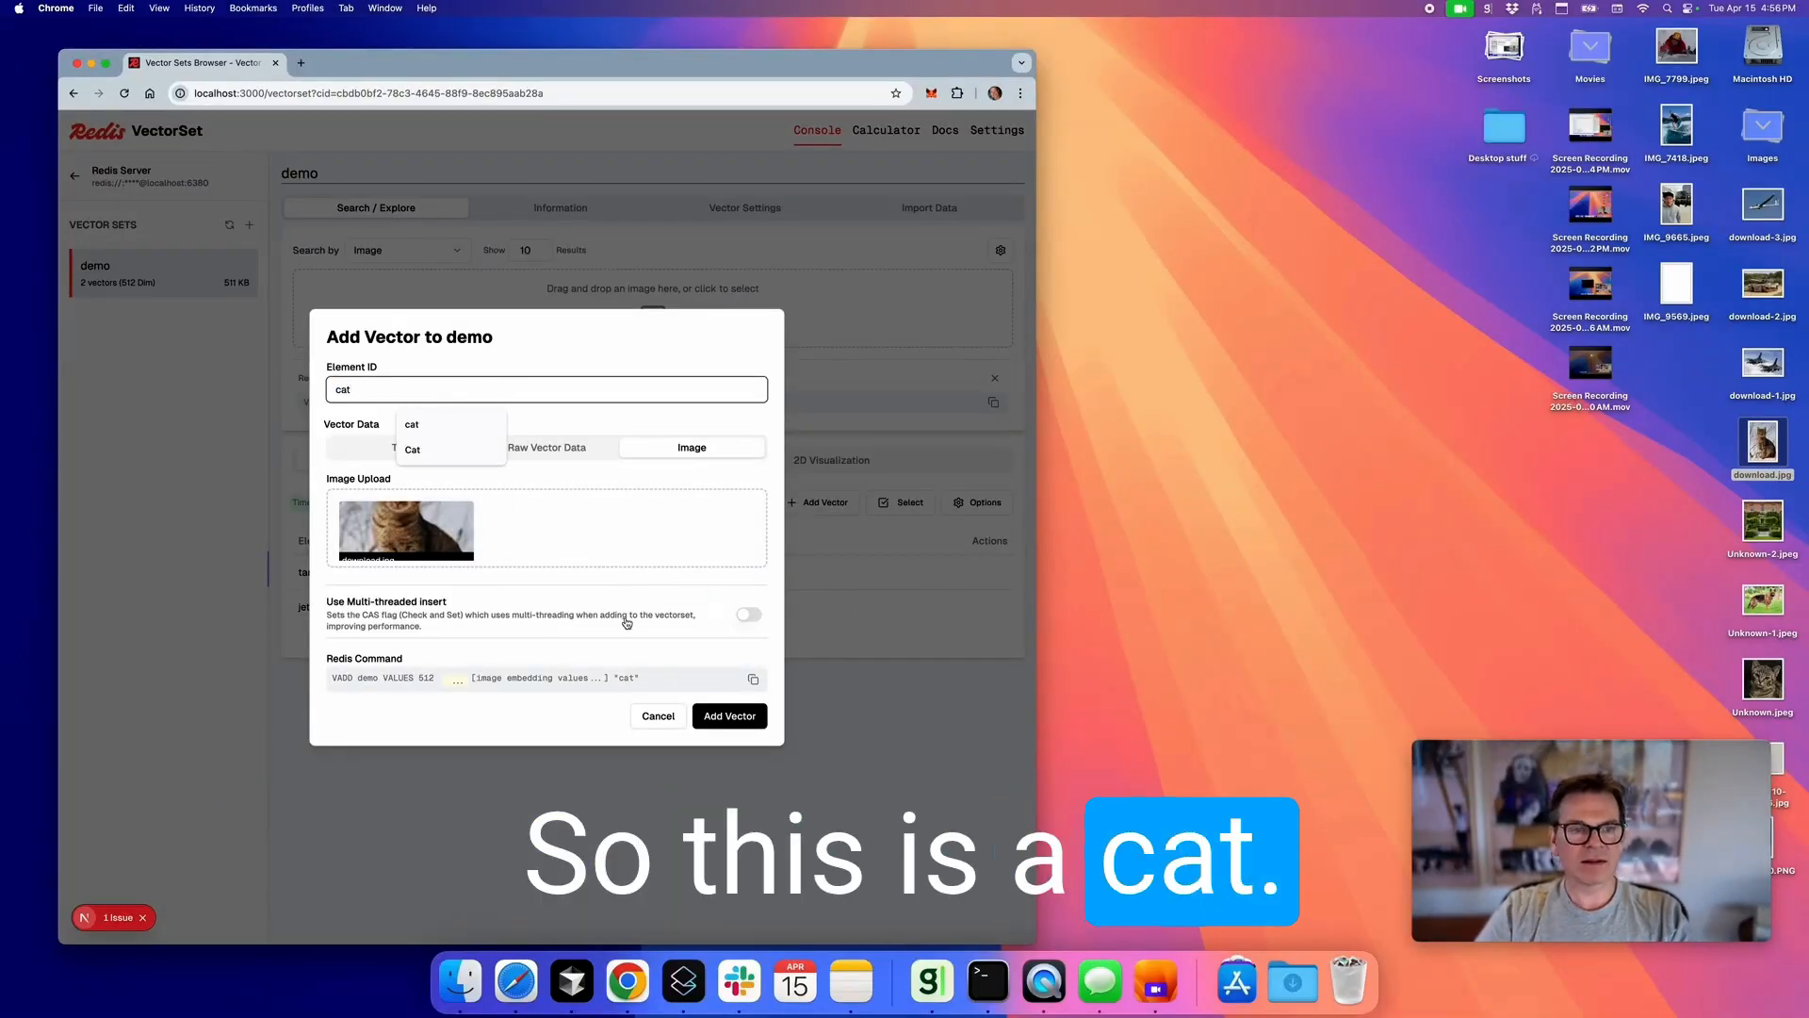
left_click(729, 716)
Add the dog picture Unknown-1.jpeg to the demo set as an image vector with element ID dog
left_click(812, 502)
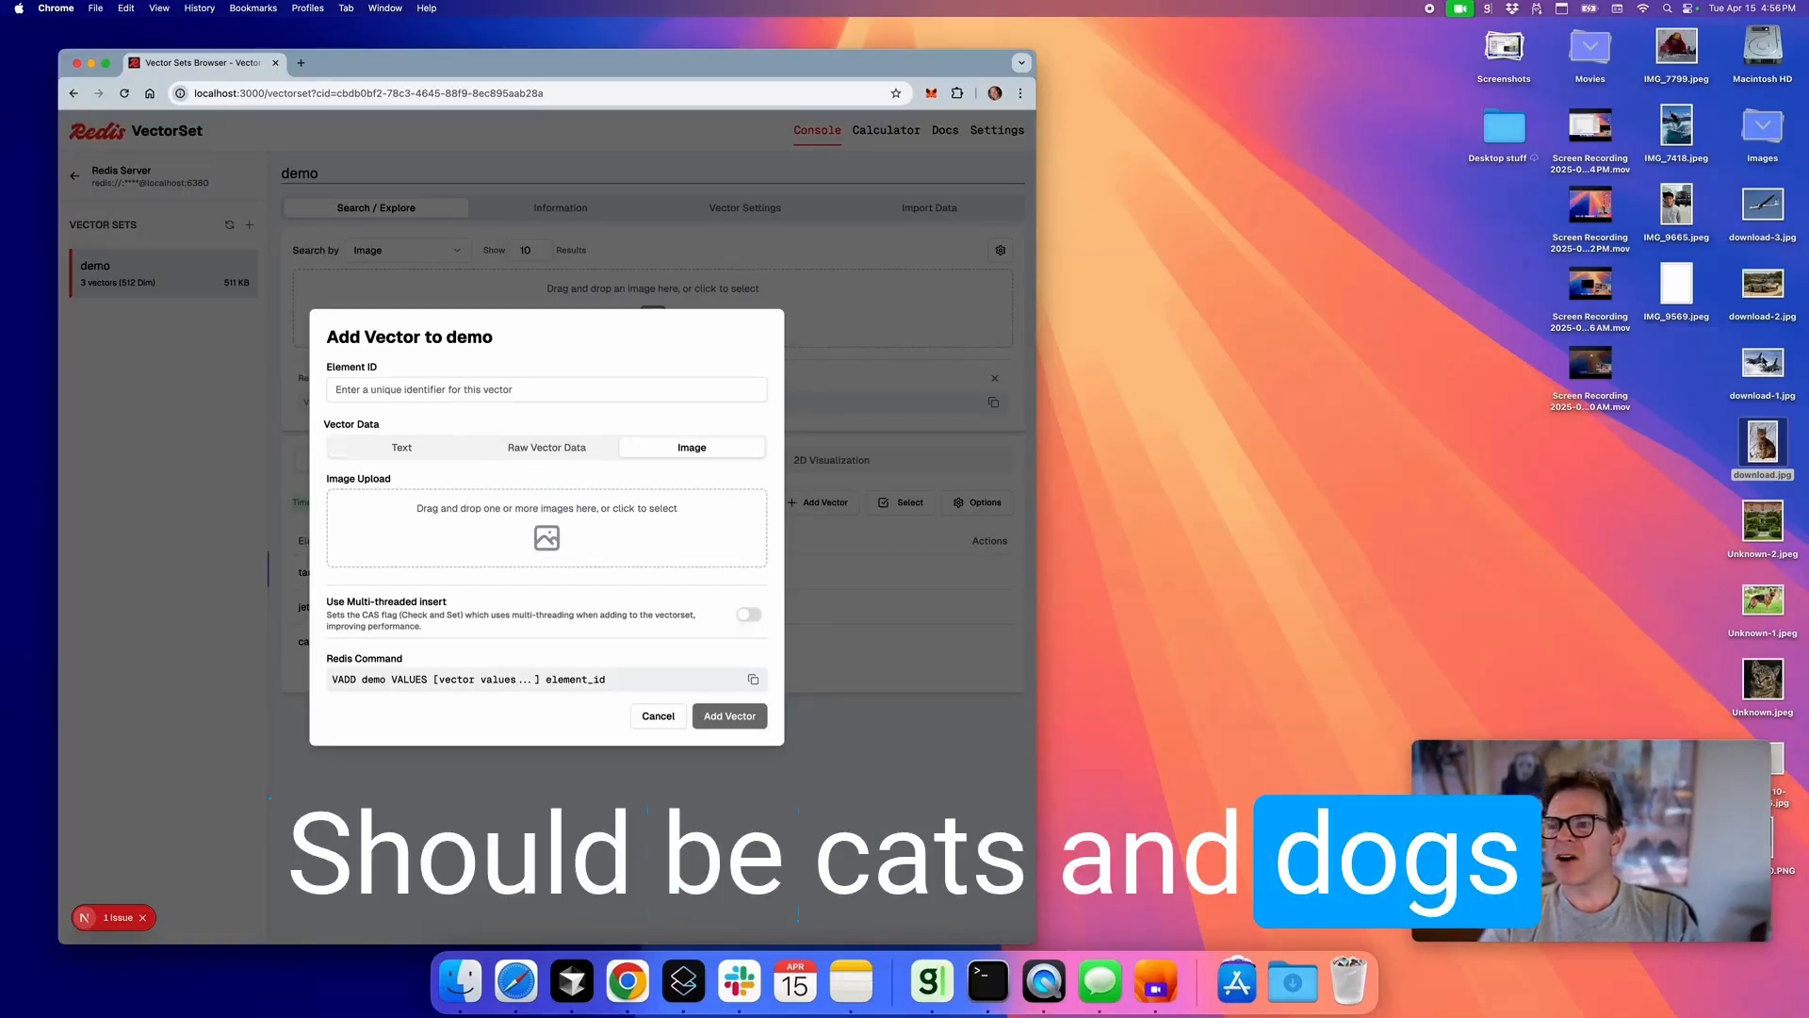
left_click_drag(1673, 818, 1610, 821)
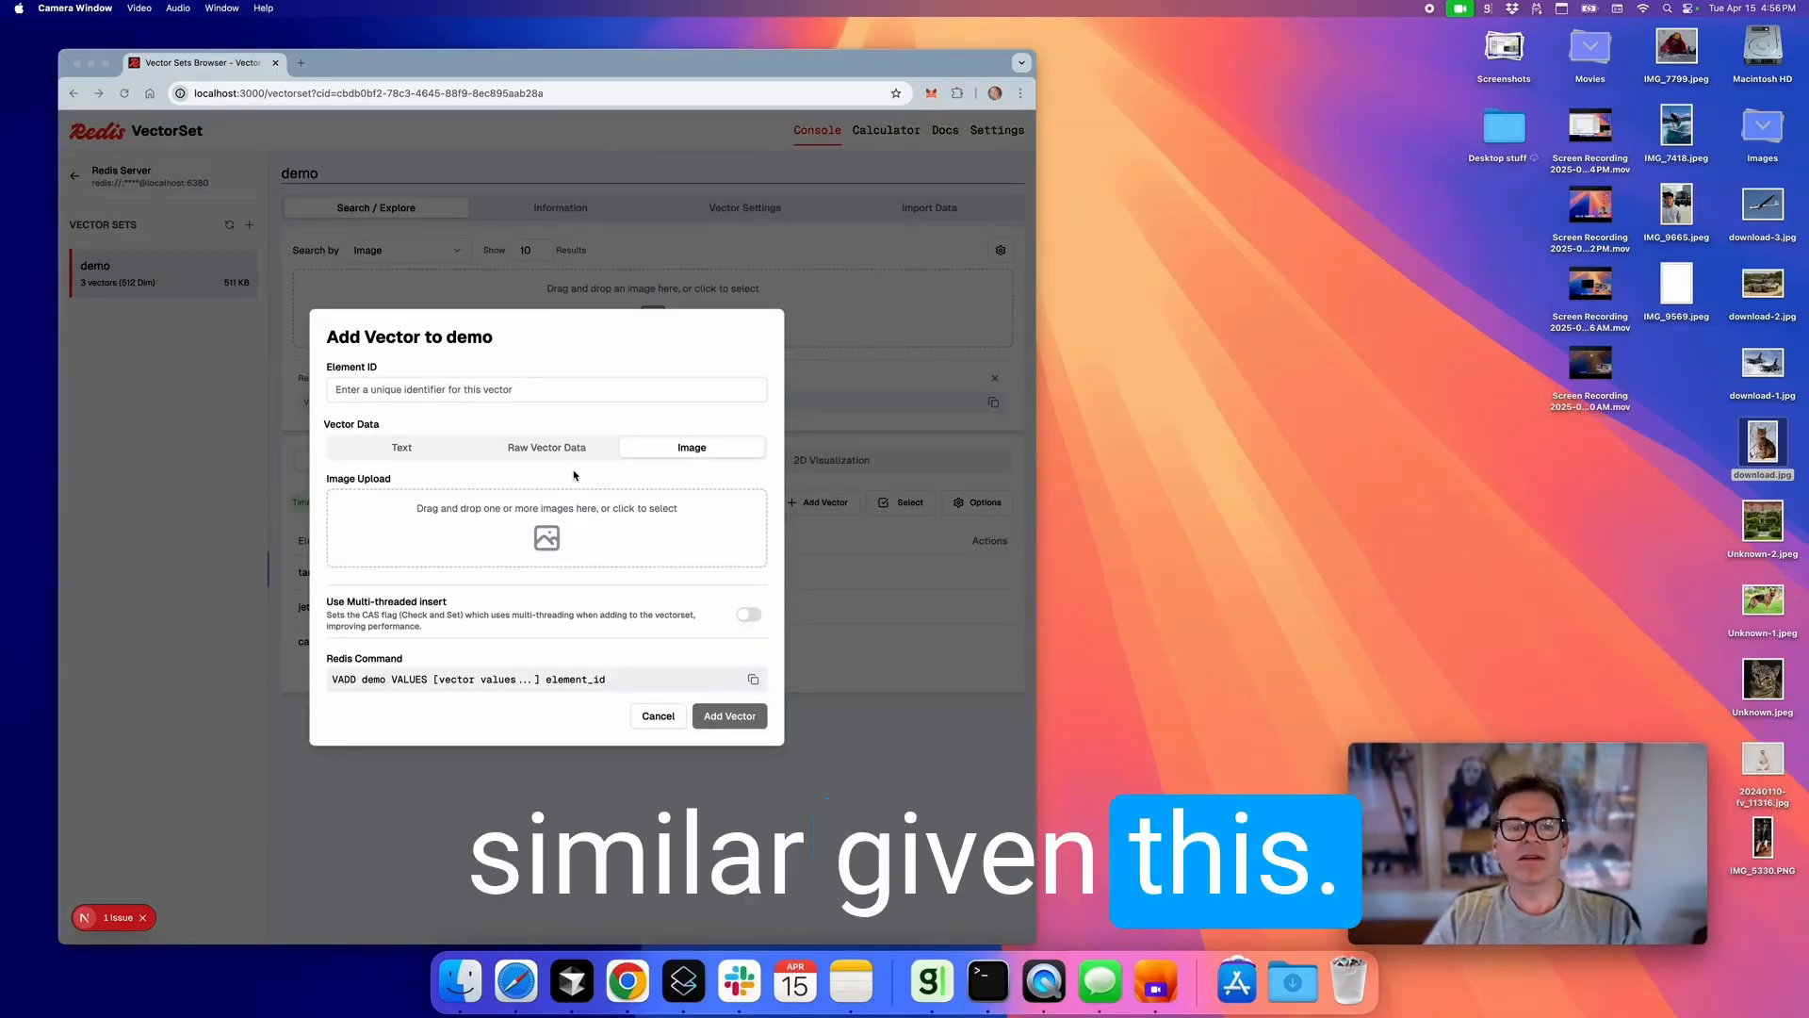
left_click_drag(1759, 606, 641, 520)
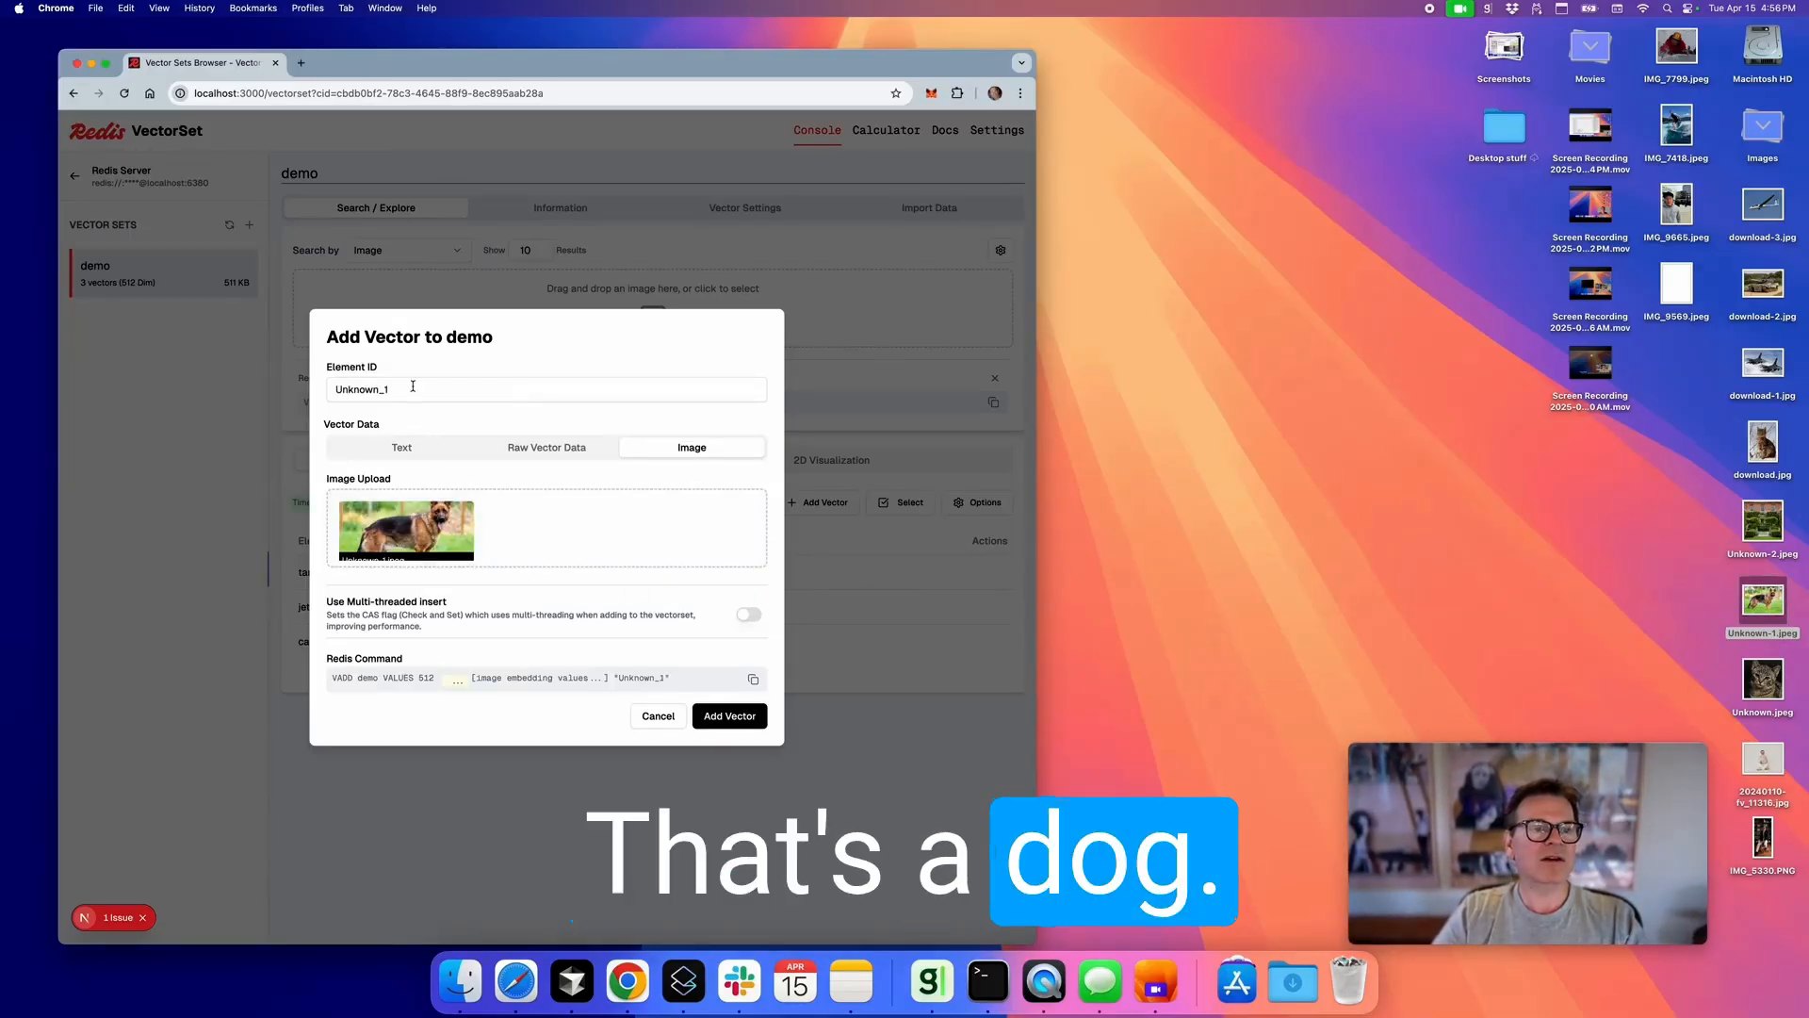
type("dog")
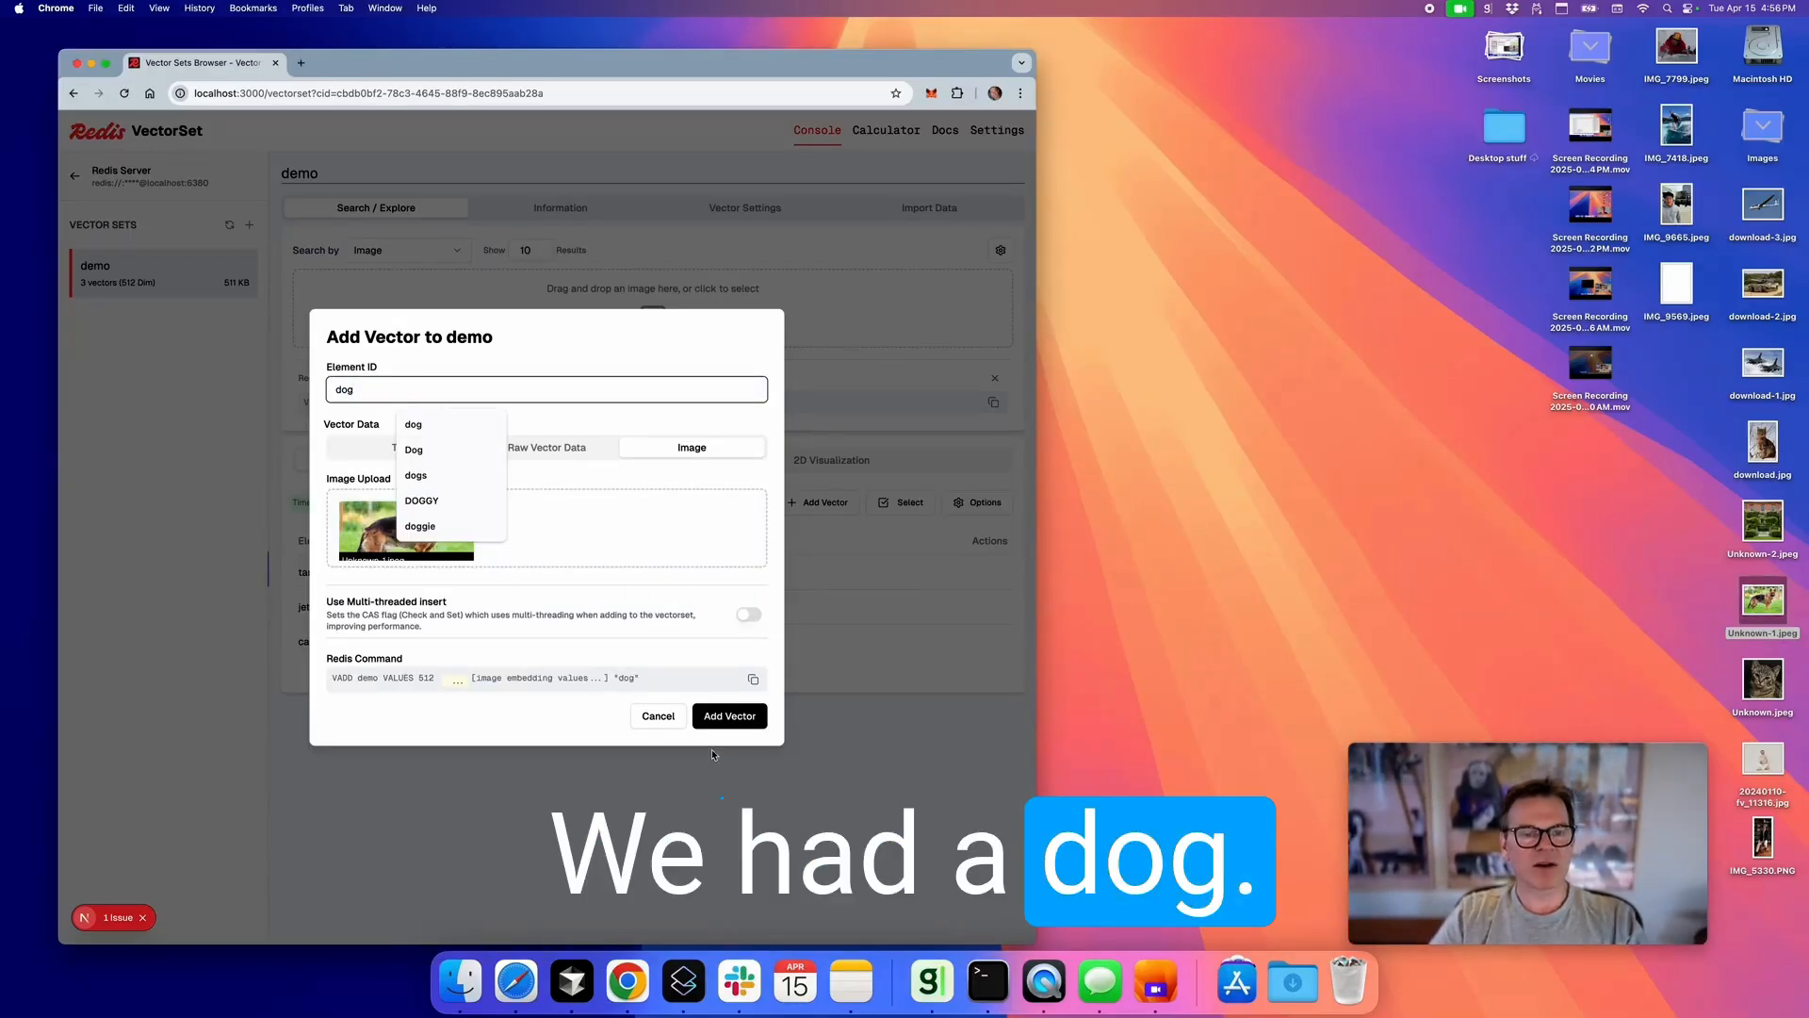
left_click(739, 724)
Add the wake surfing picture IMG_7418.jpeg to the demo set as an image vector with element ID surfing
left_click(818, 503)
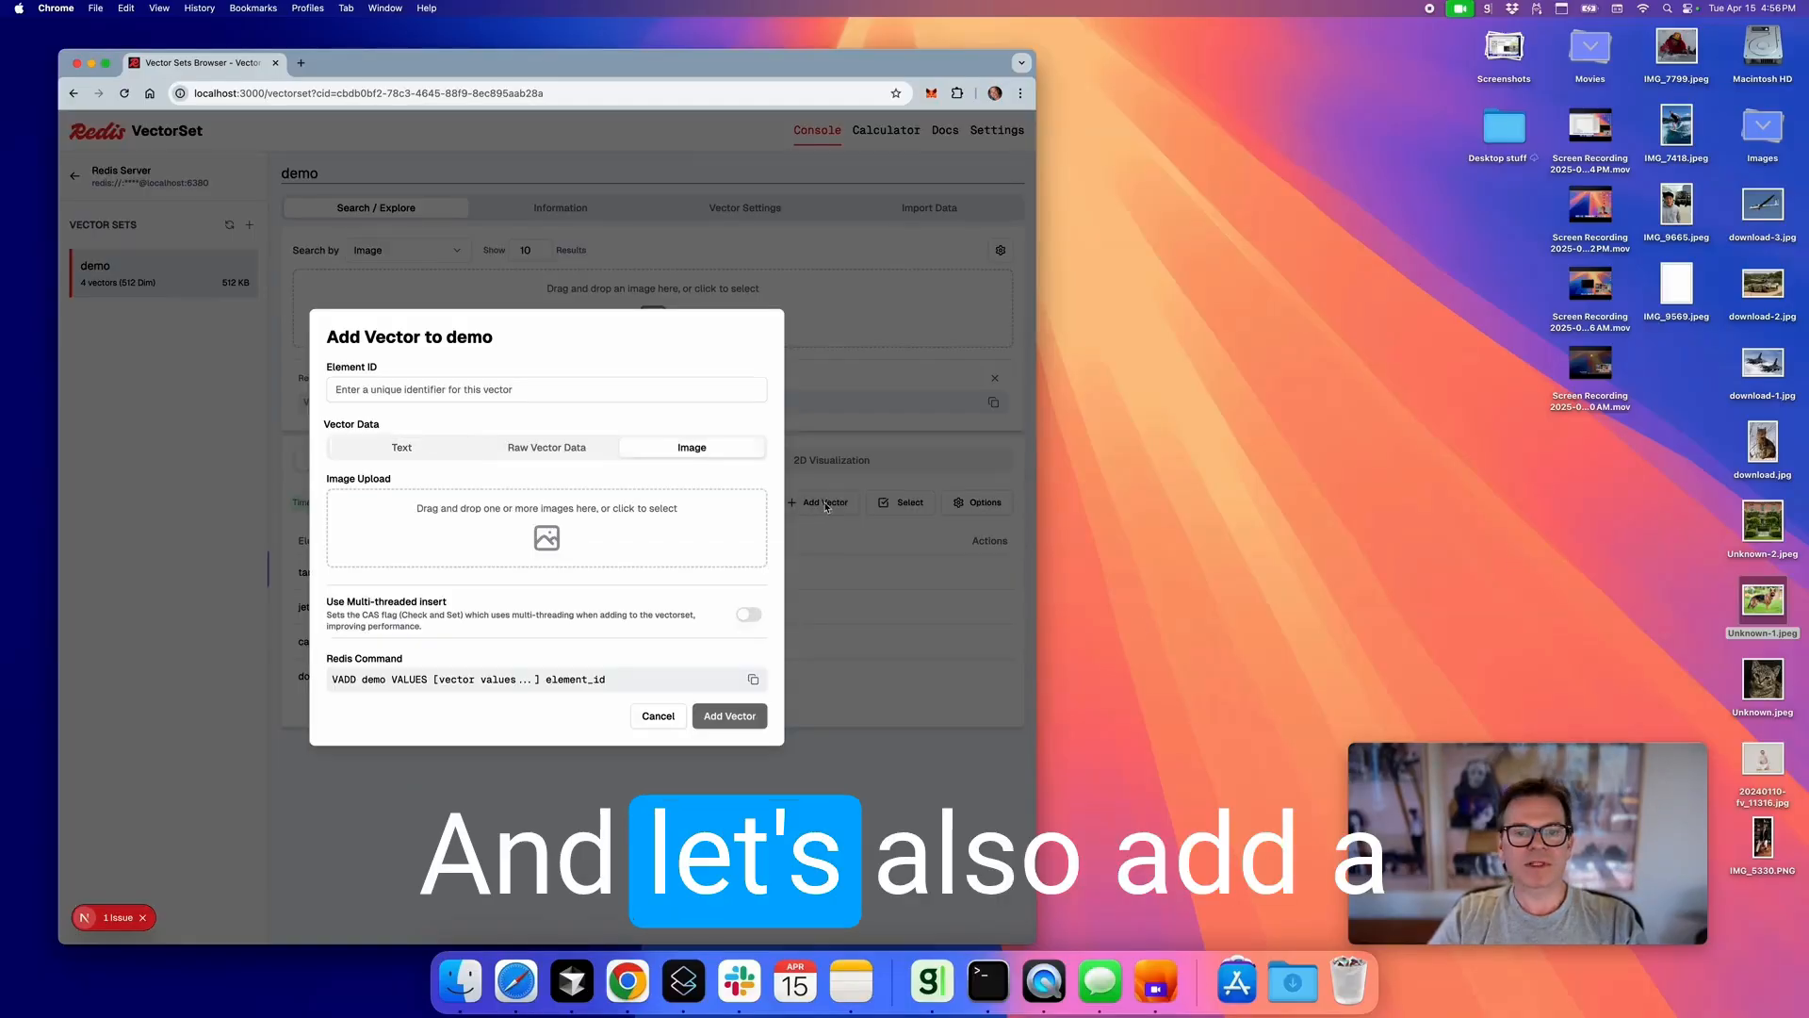
left_click_drag(1676, 124, 575, 506)
double_click(484, 388)
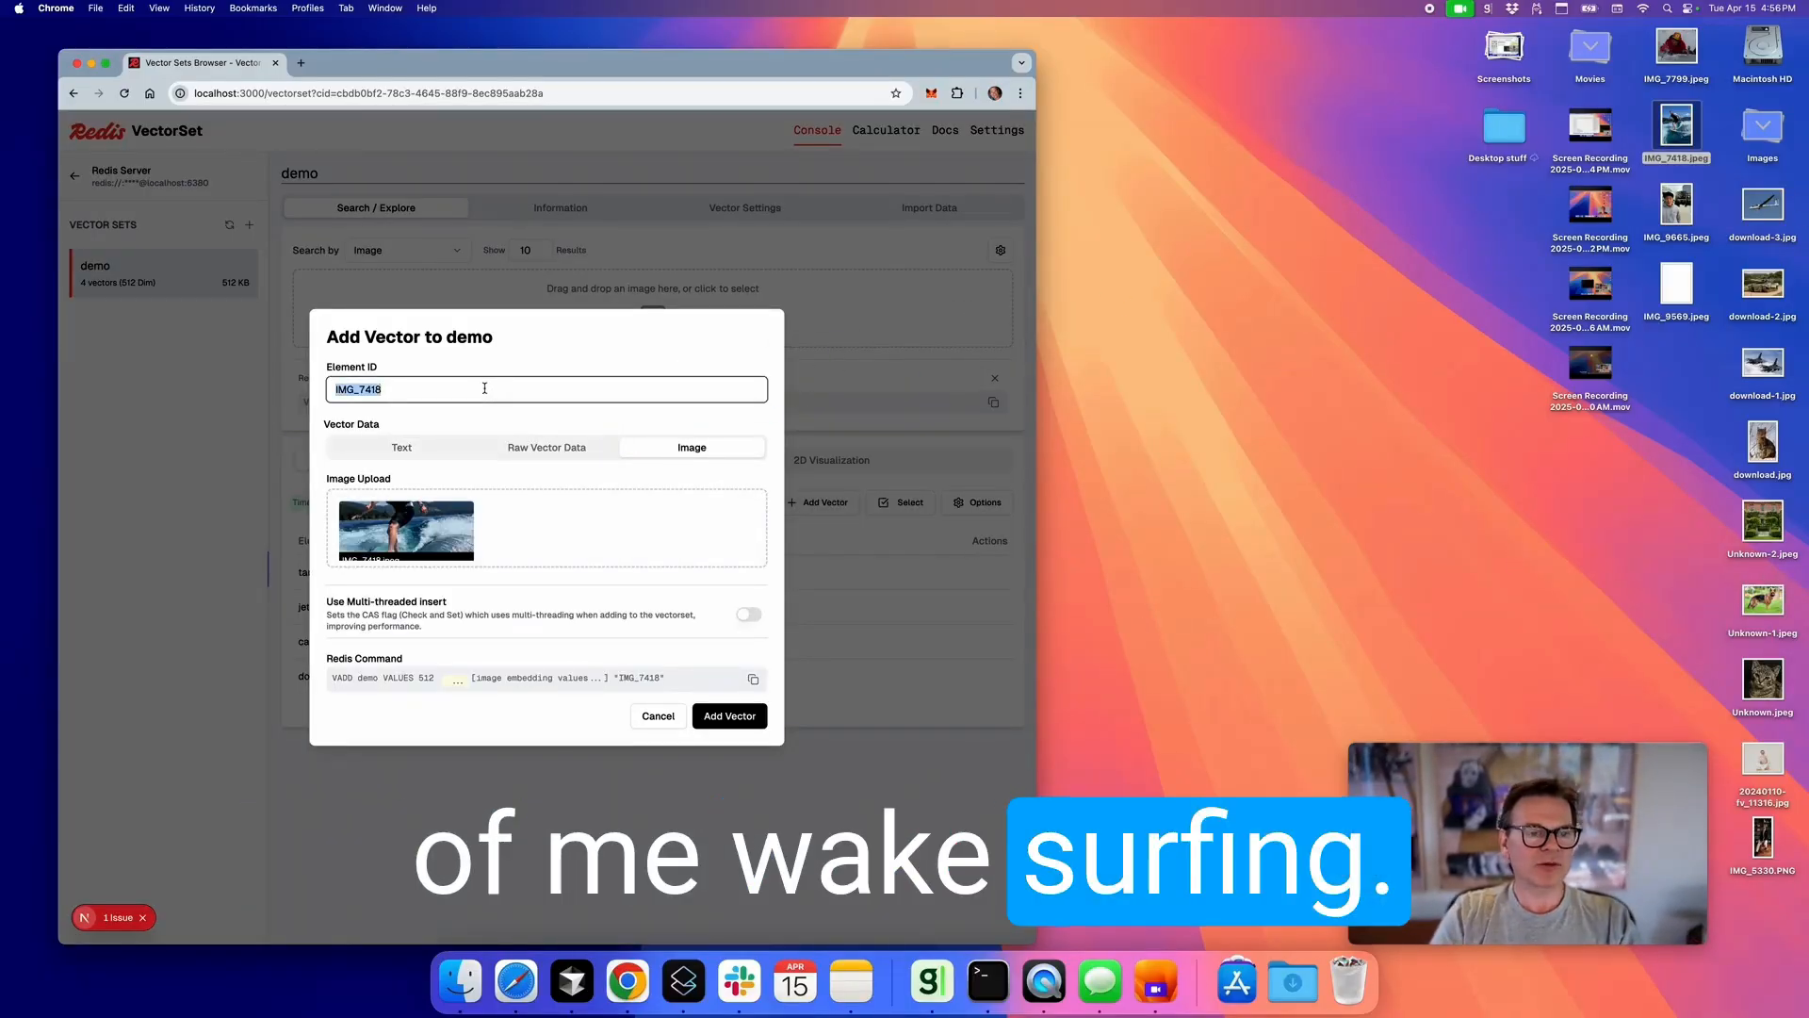
type("wa")
key("super+z")
key("BackSpace")
type("s")
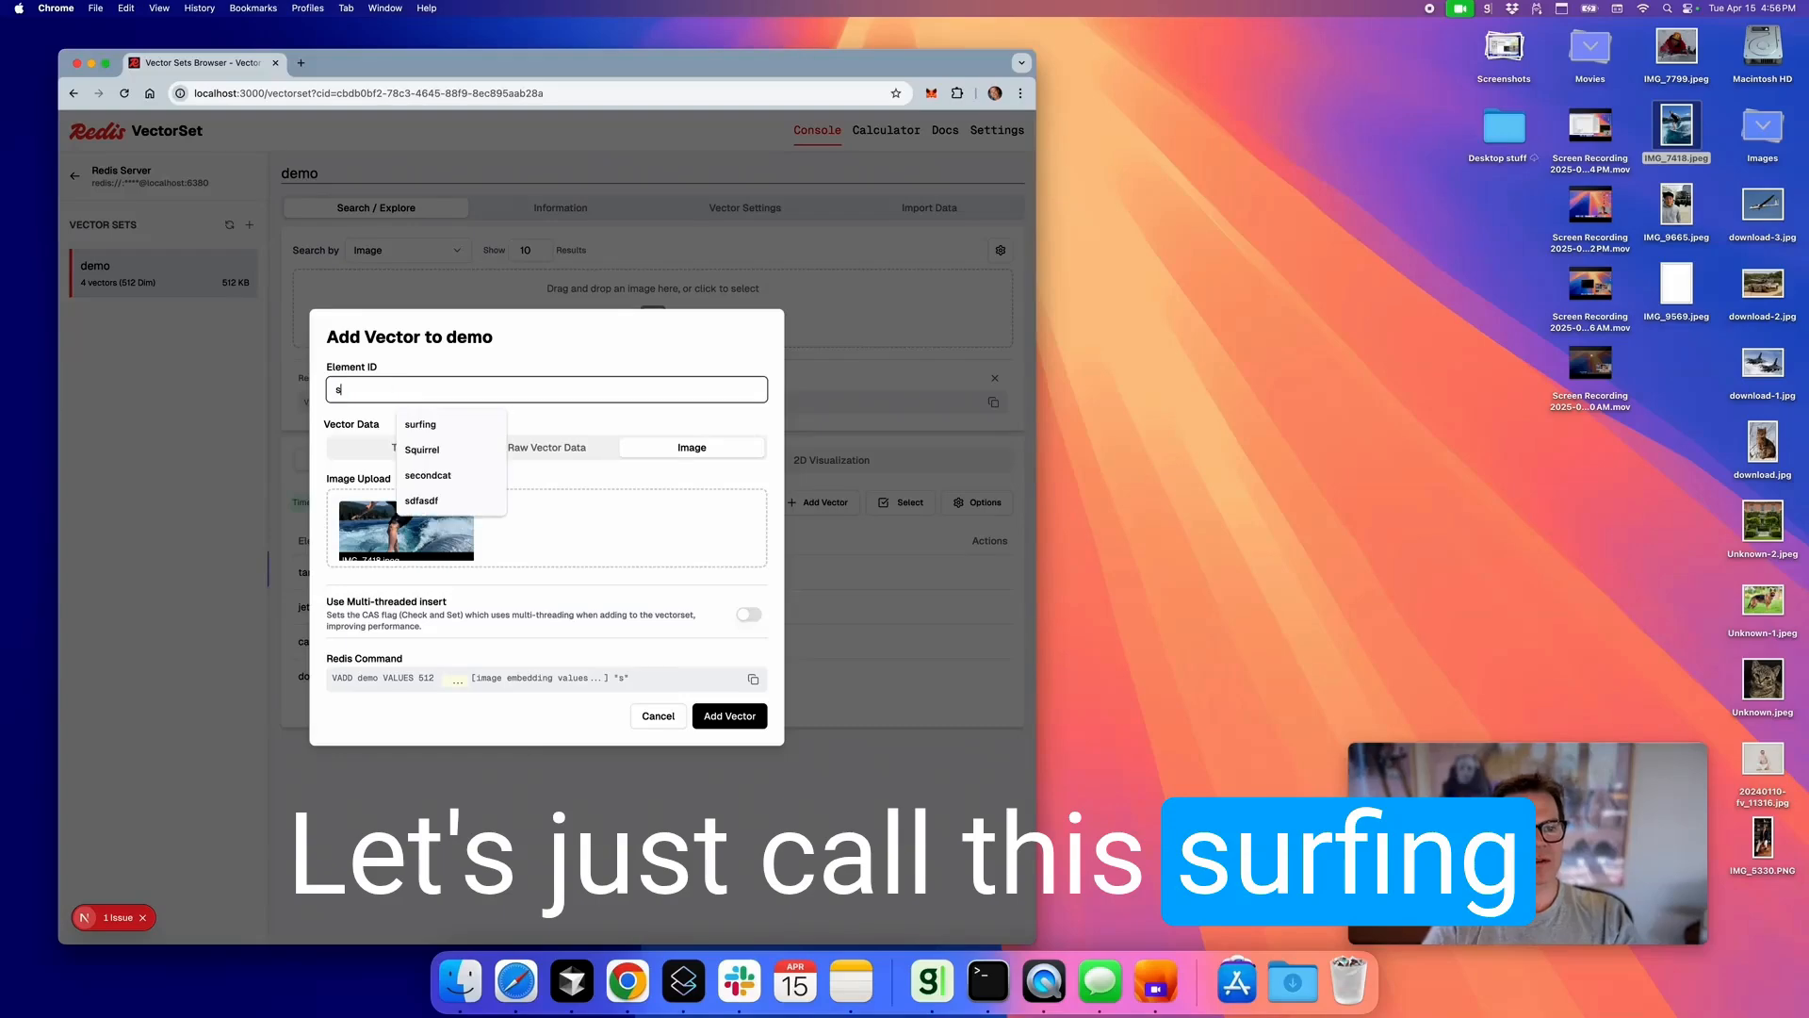
type("ururfing")
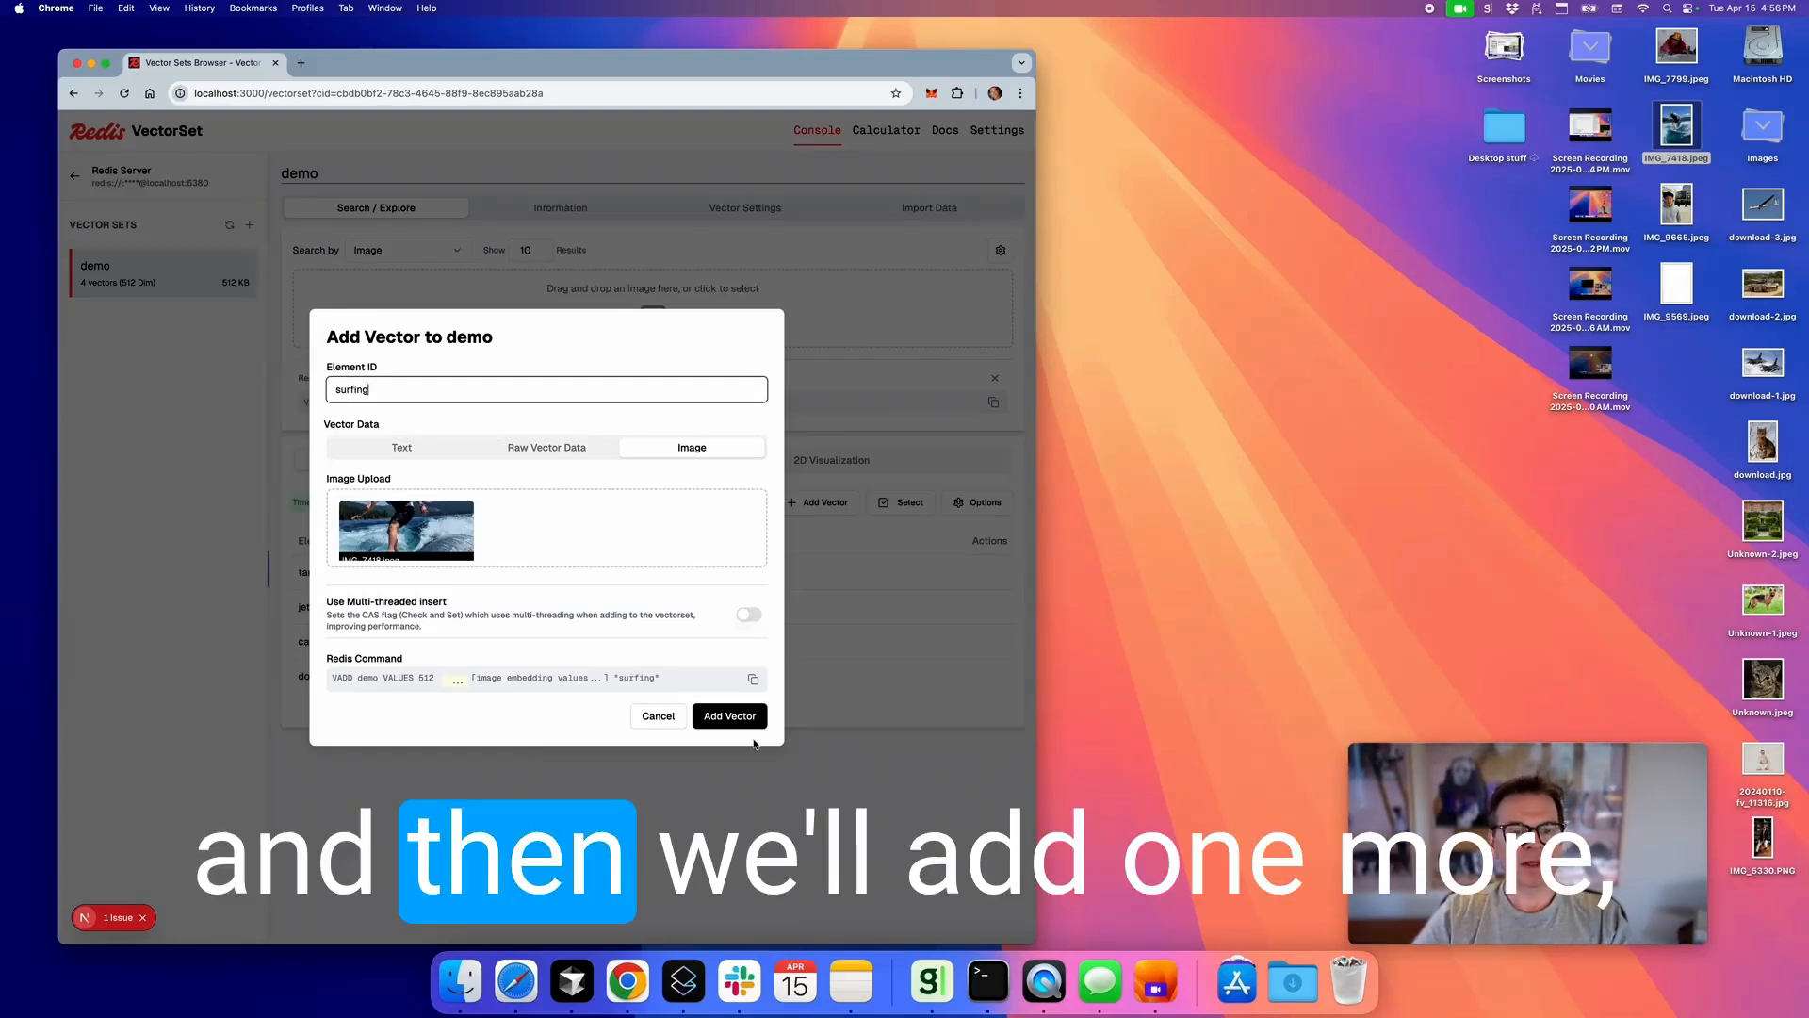
left_click(753, 716)
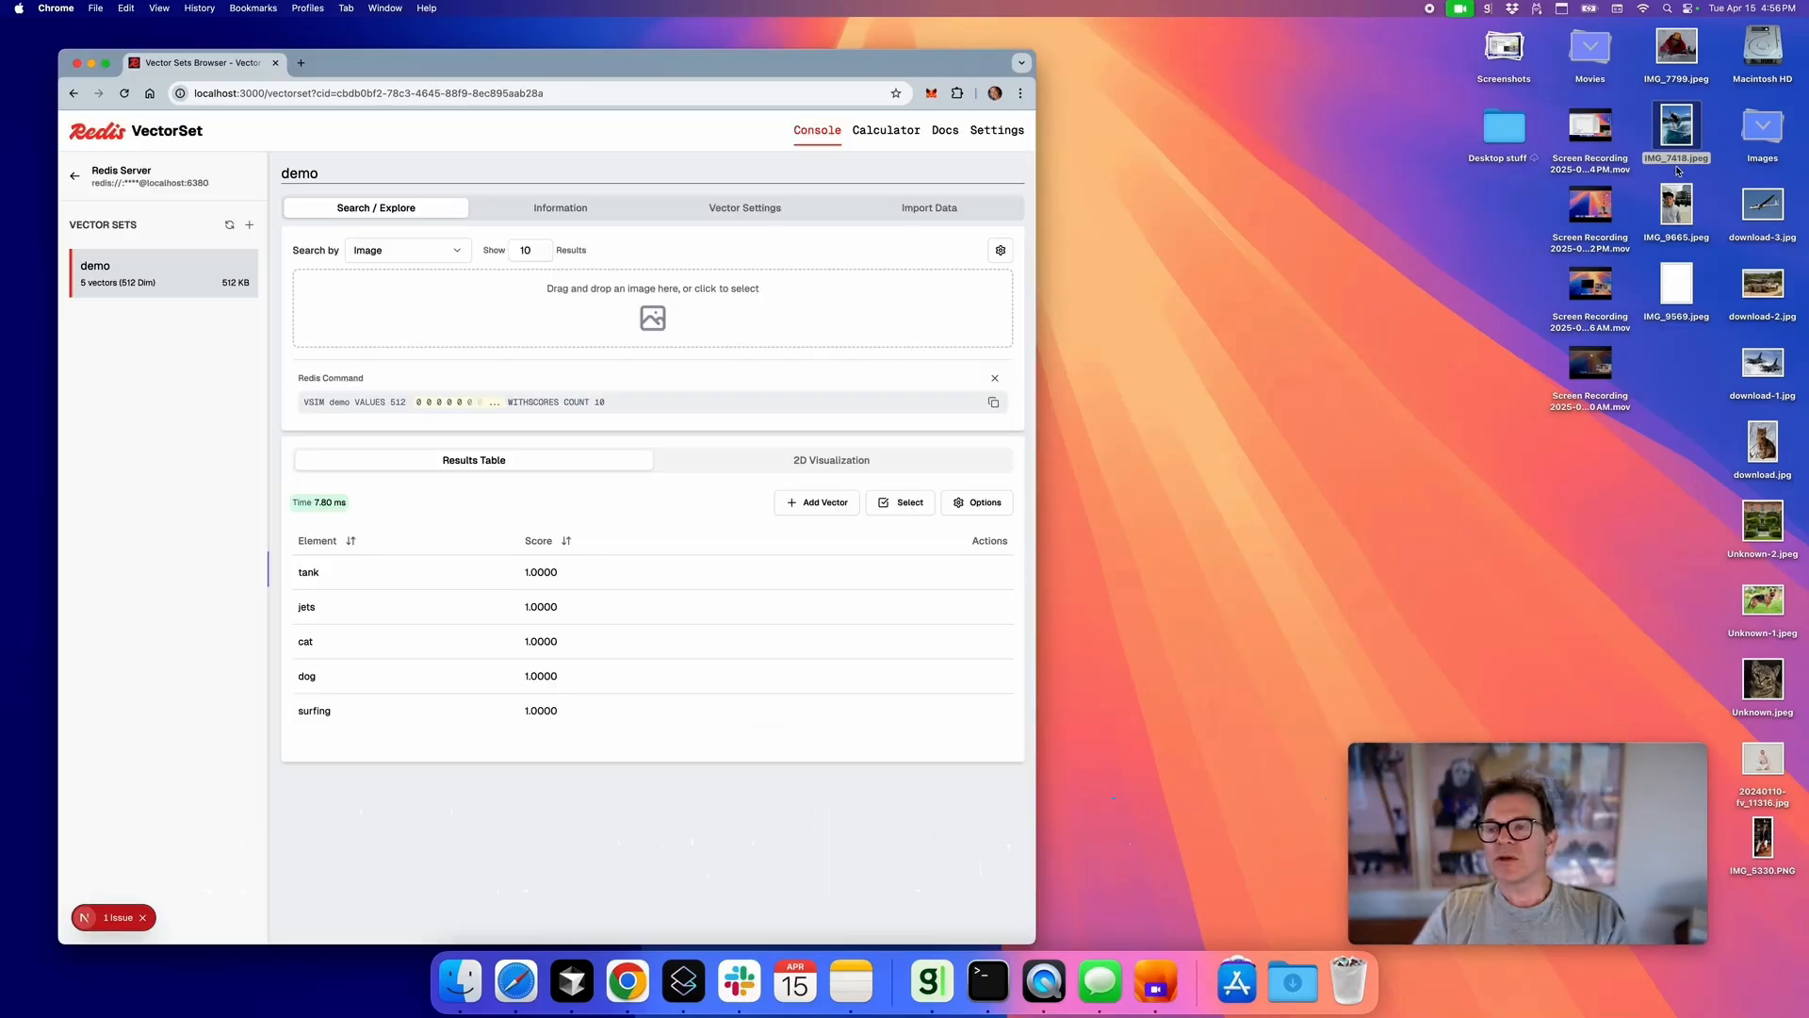
Add the climbing picture IMG_7799.jpeg to the demo set as an image vector with element ID climbing
left_click(817, 502)
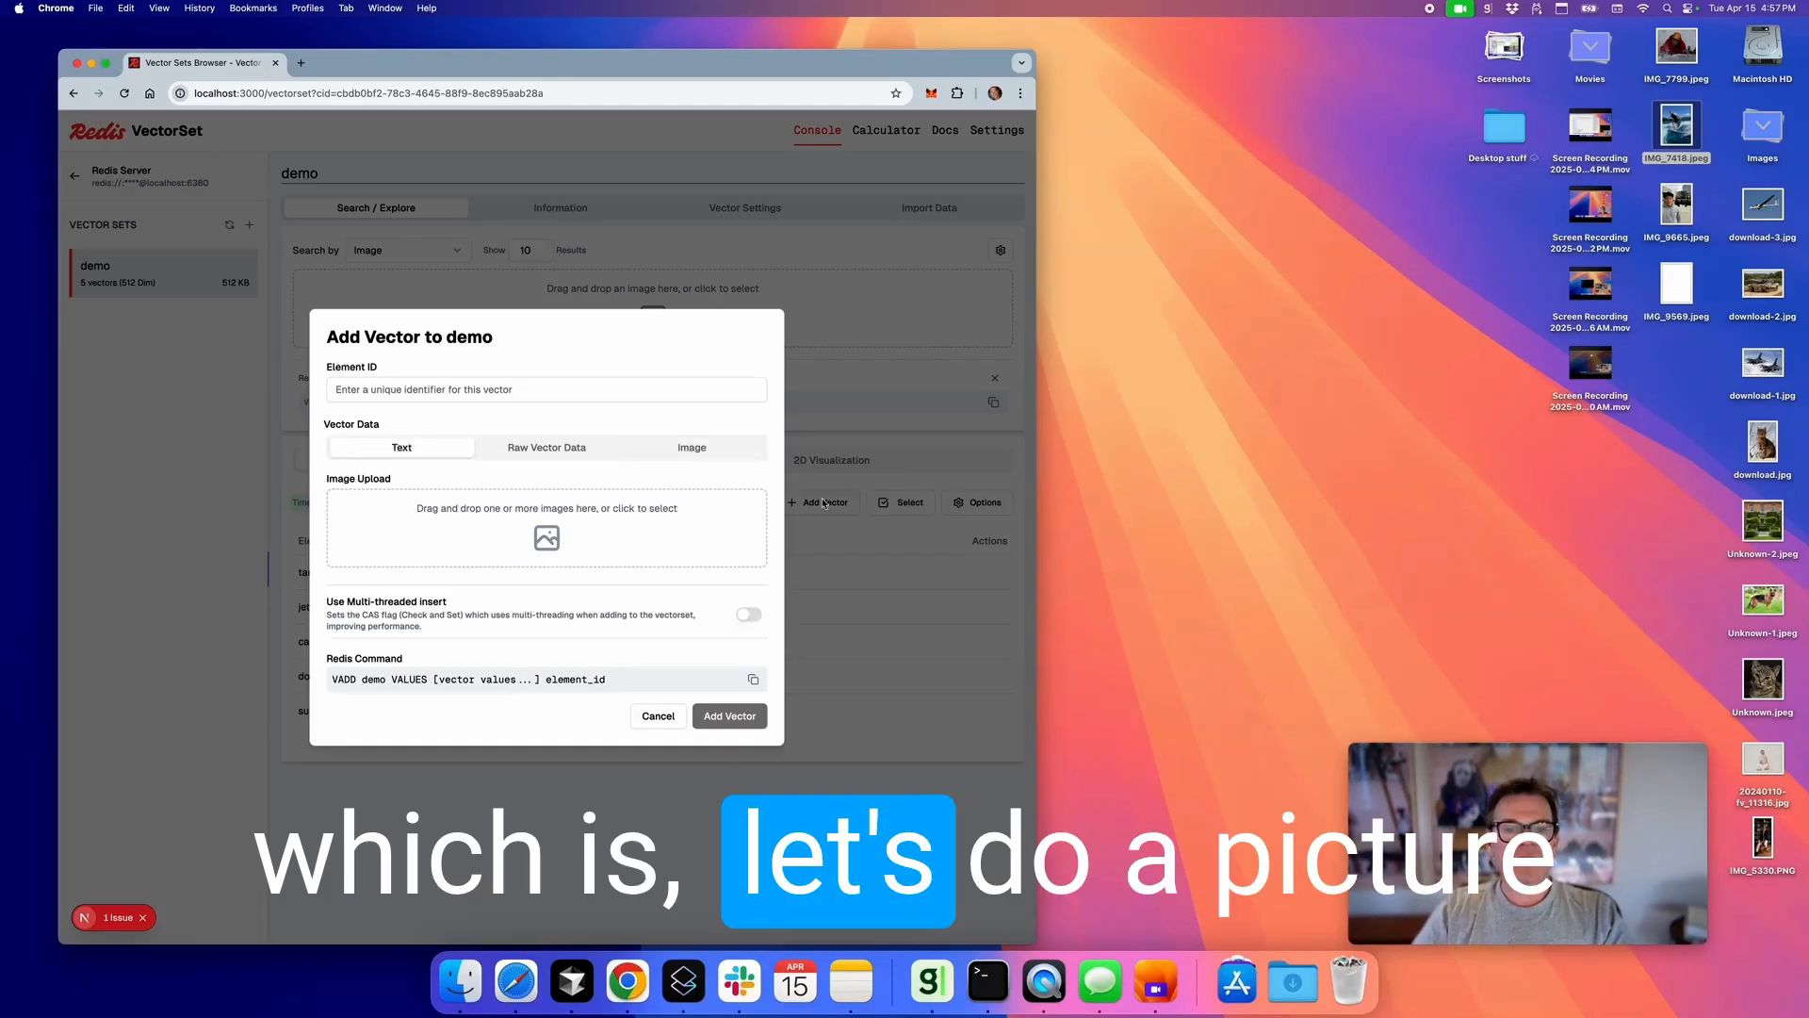
left_click(692, 447)
left_click_drag(1663, 55, 584, 527)
double_click(421, 387)
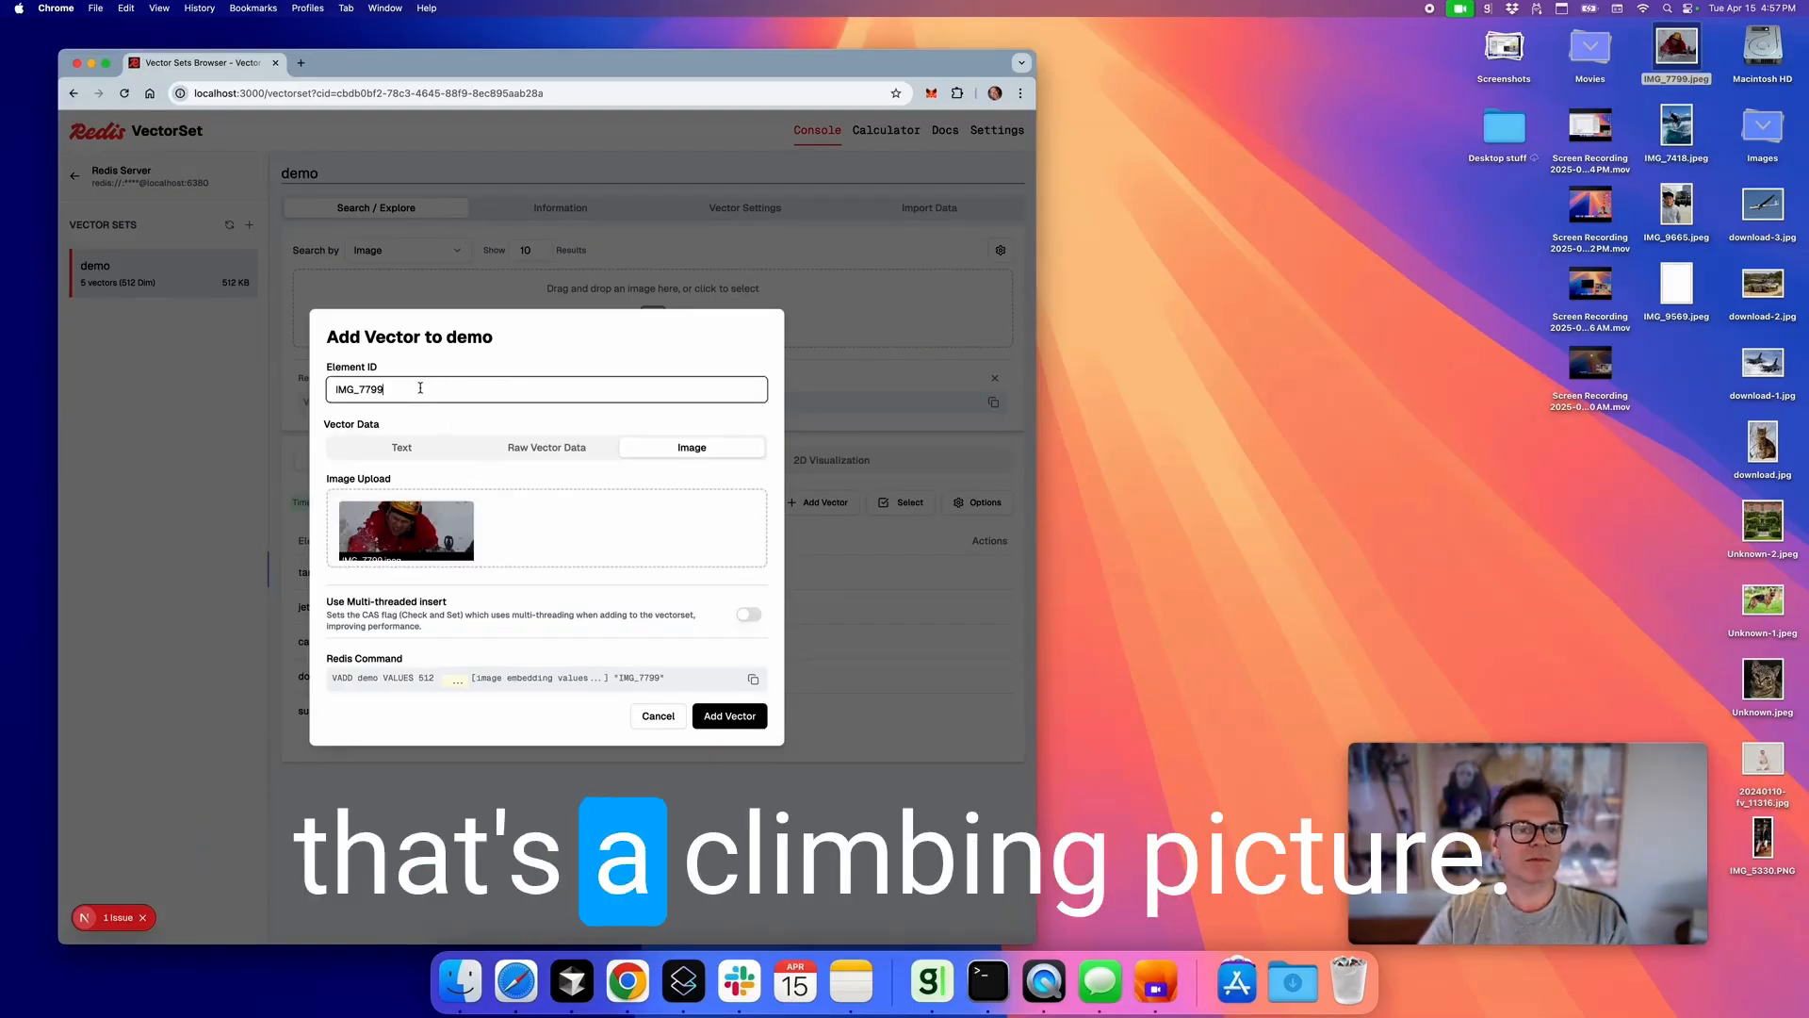
type("climbing")
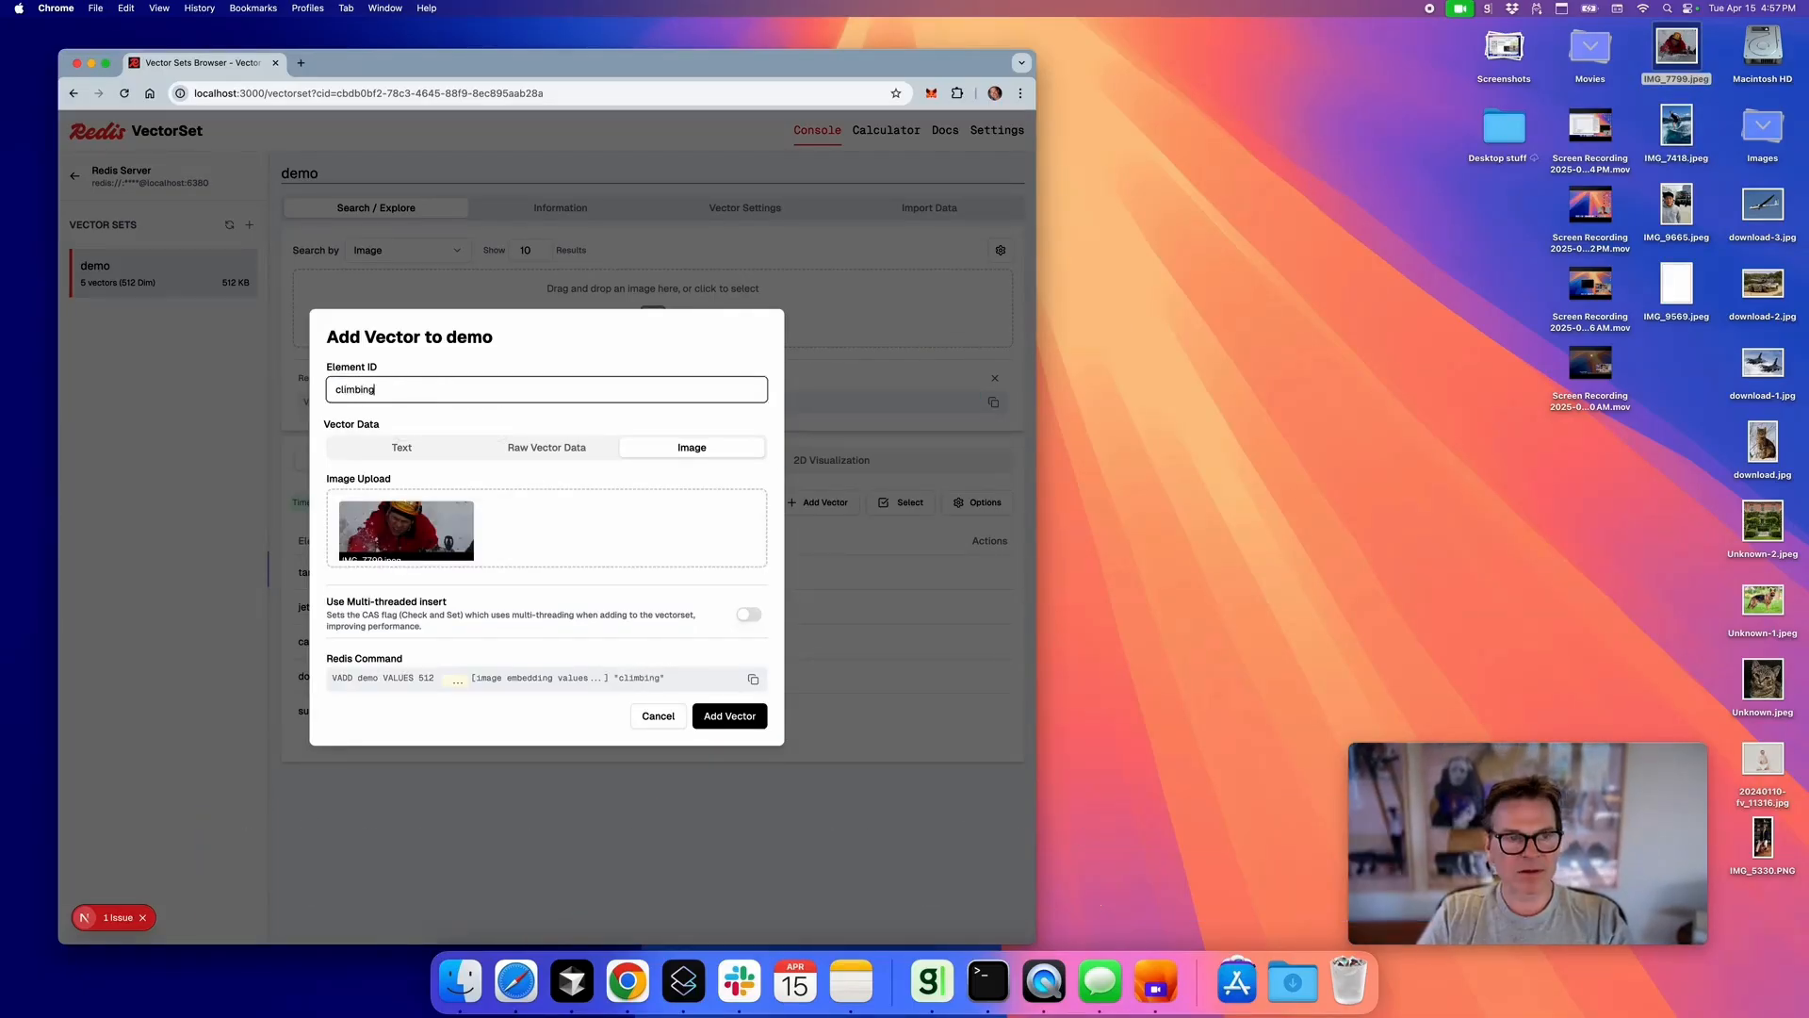
left_click(725, 716)
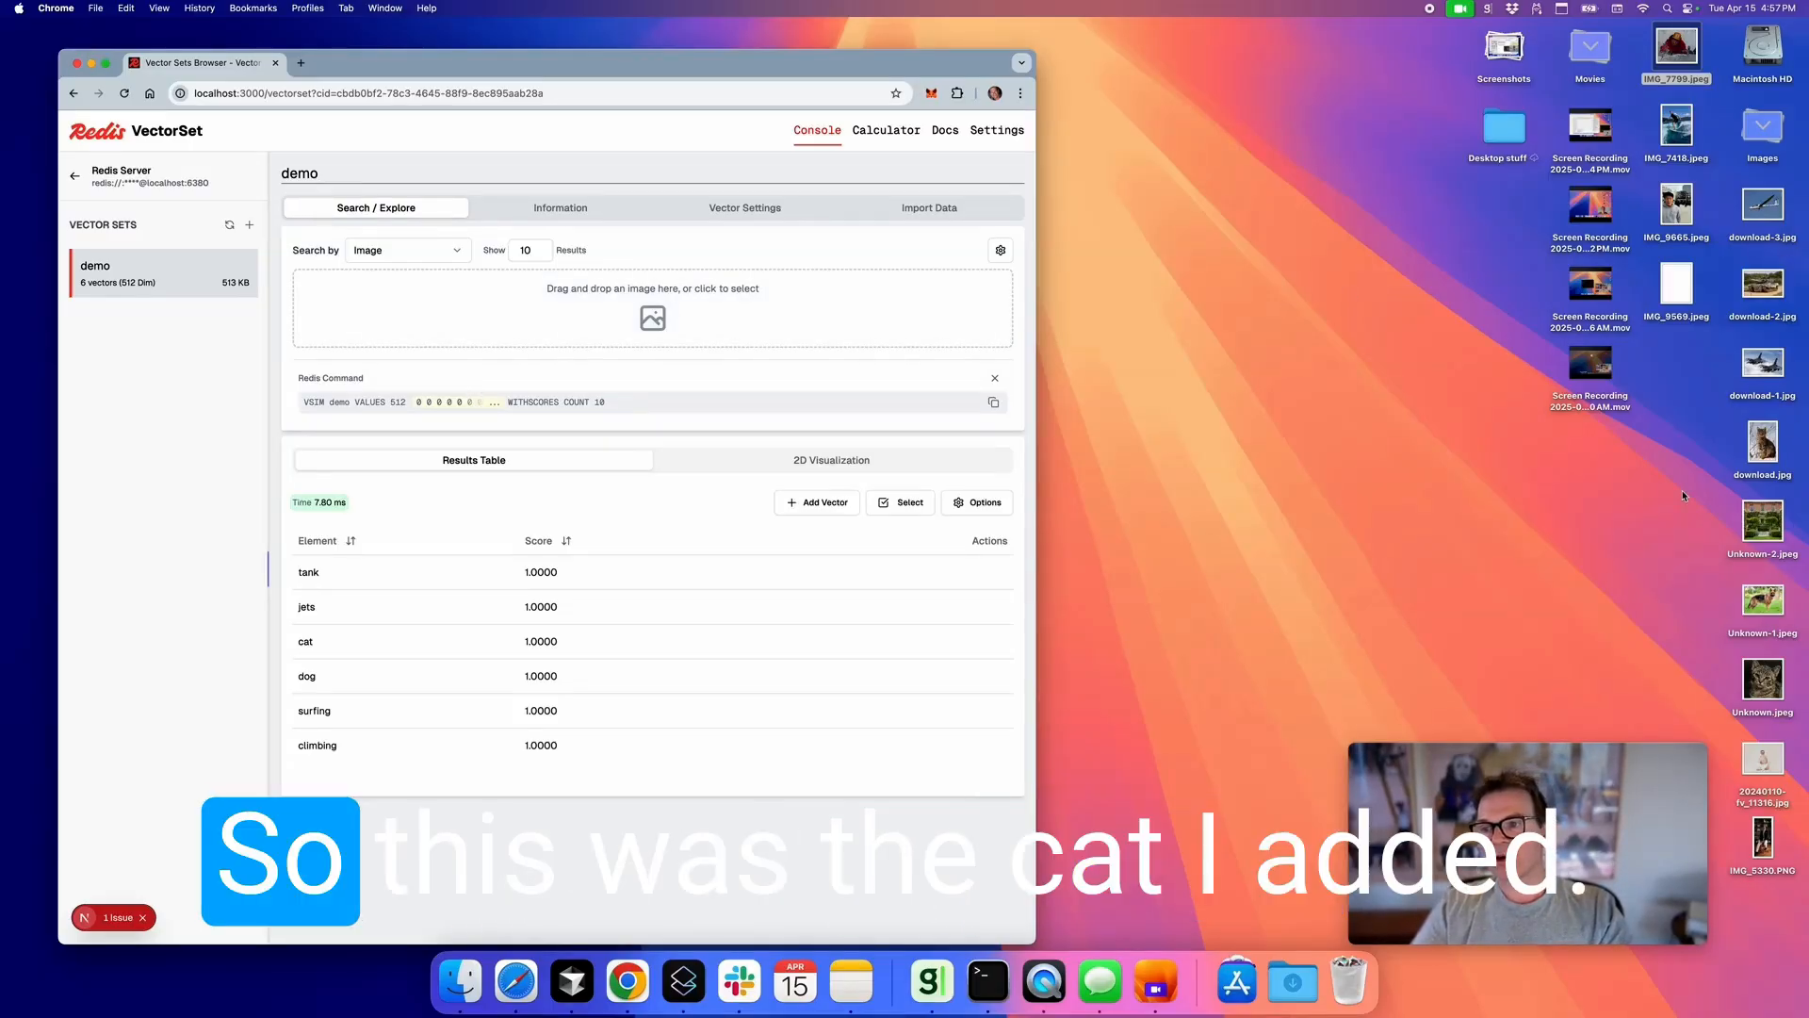
Preview the cat pictures download.jpg and Unknown.jpeg from the desktop to compare them
left_click(1764, 445)
key("space")
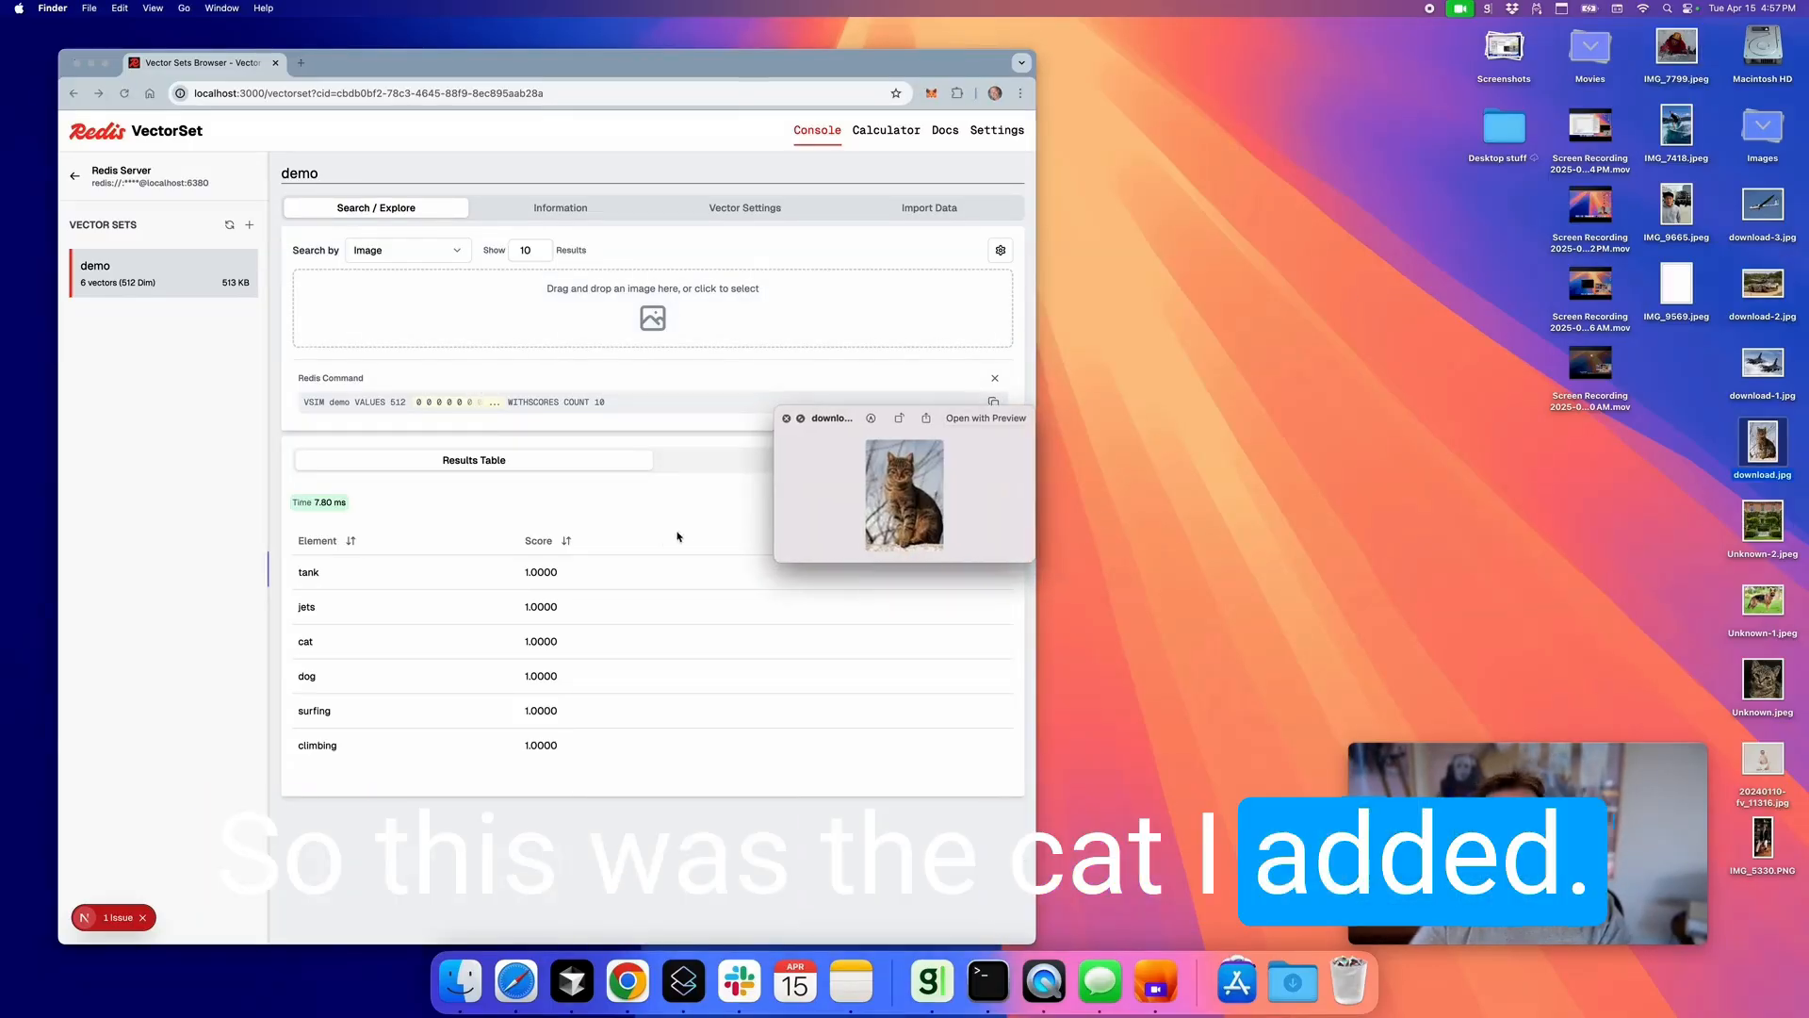
left_click(787, 419)
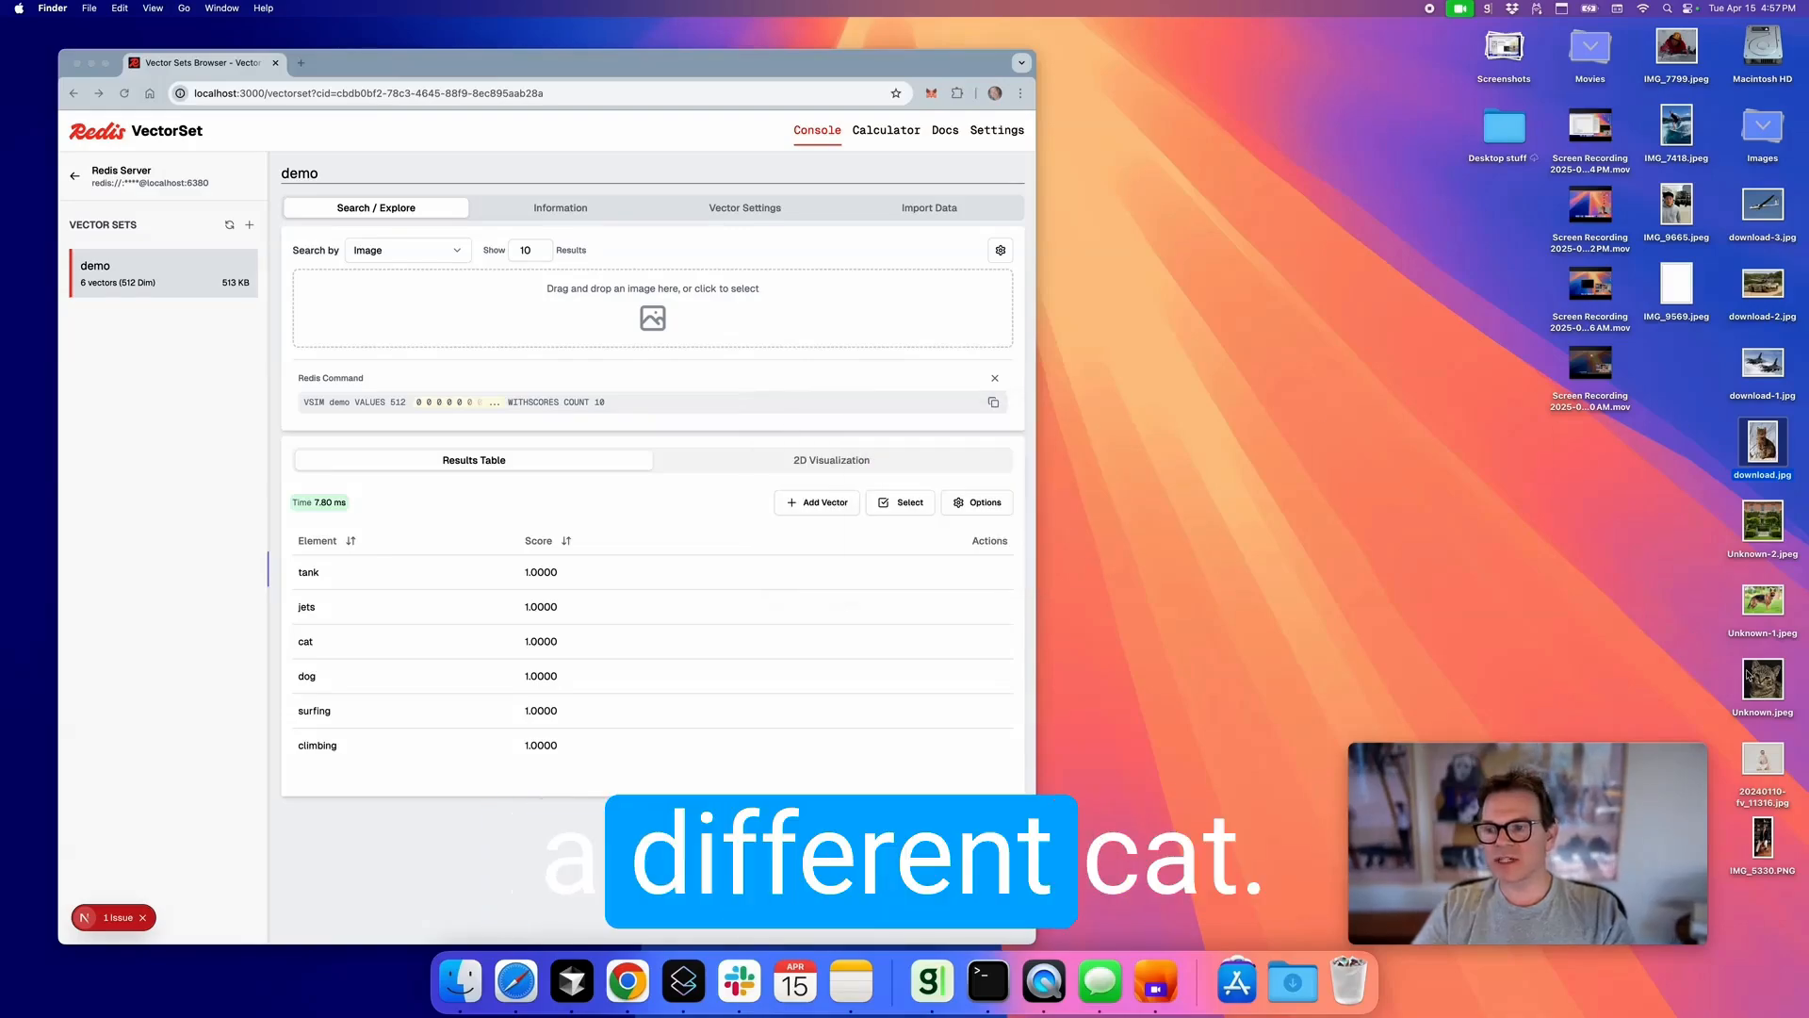
left_click(1764, 679)
key("space")
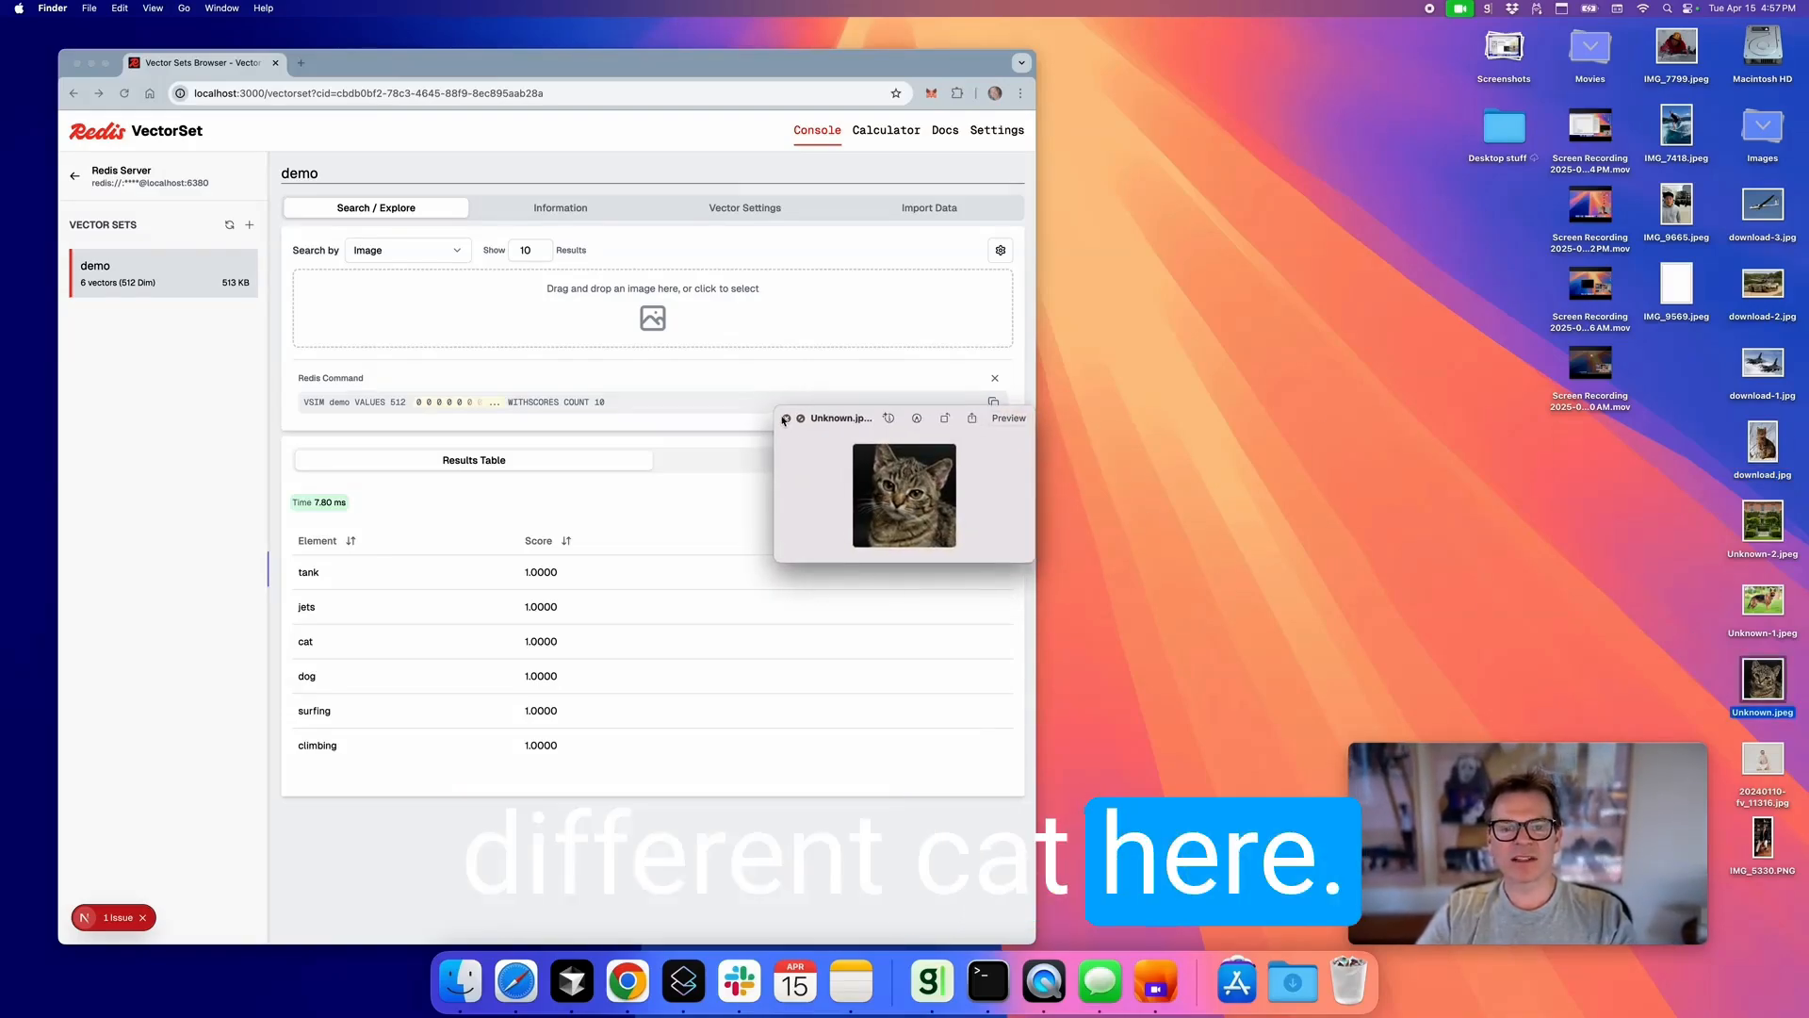
left_click(786, 419)
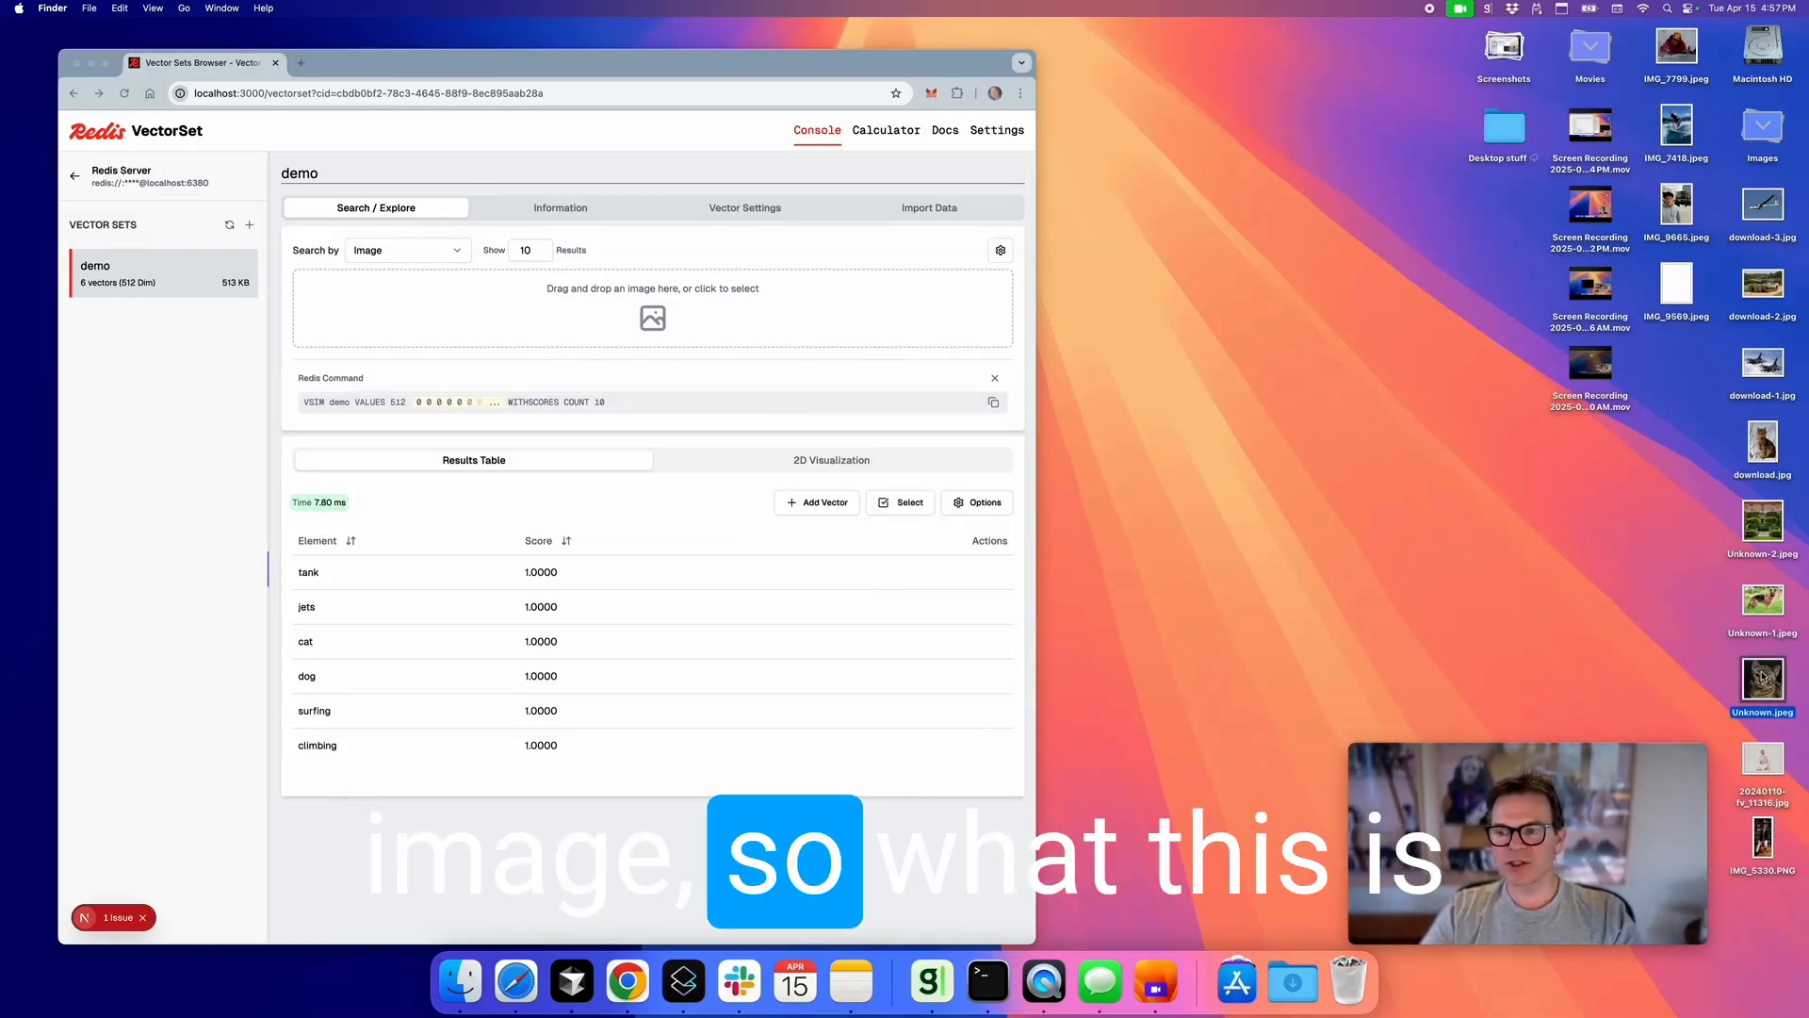
Run an image similarity search on the demo set with the cat picture Unknown.jpeg and highlight the cat element's score
left_click_drag(1764, 678, 1627, 576)
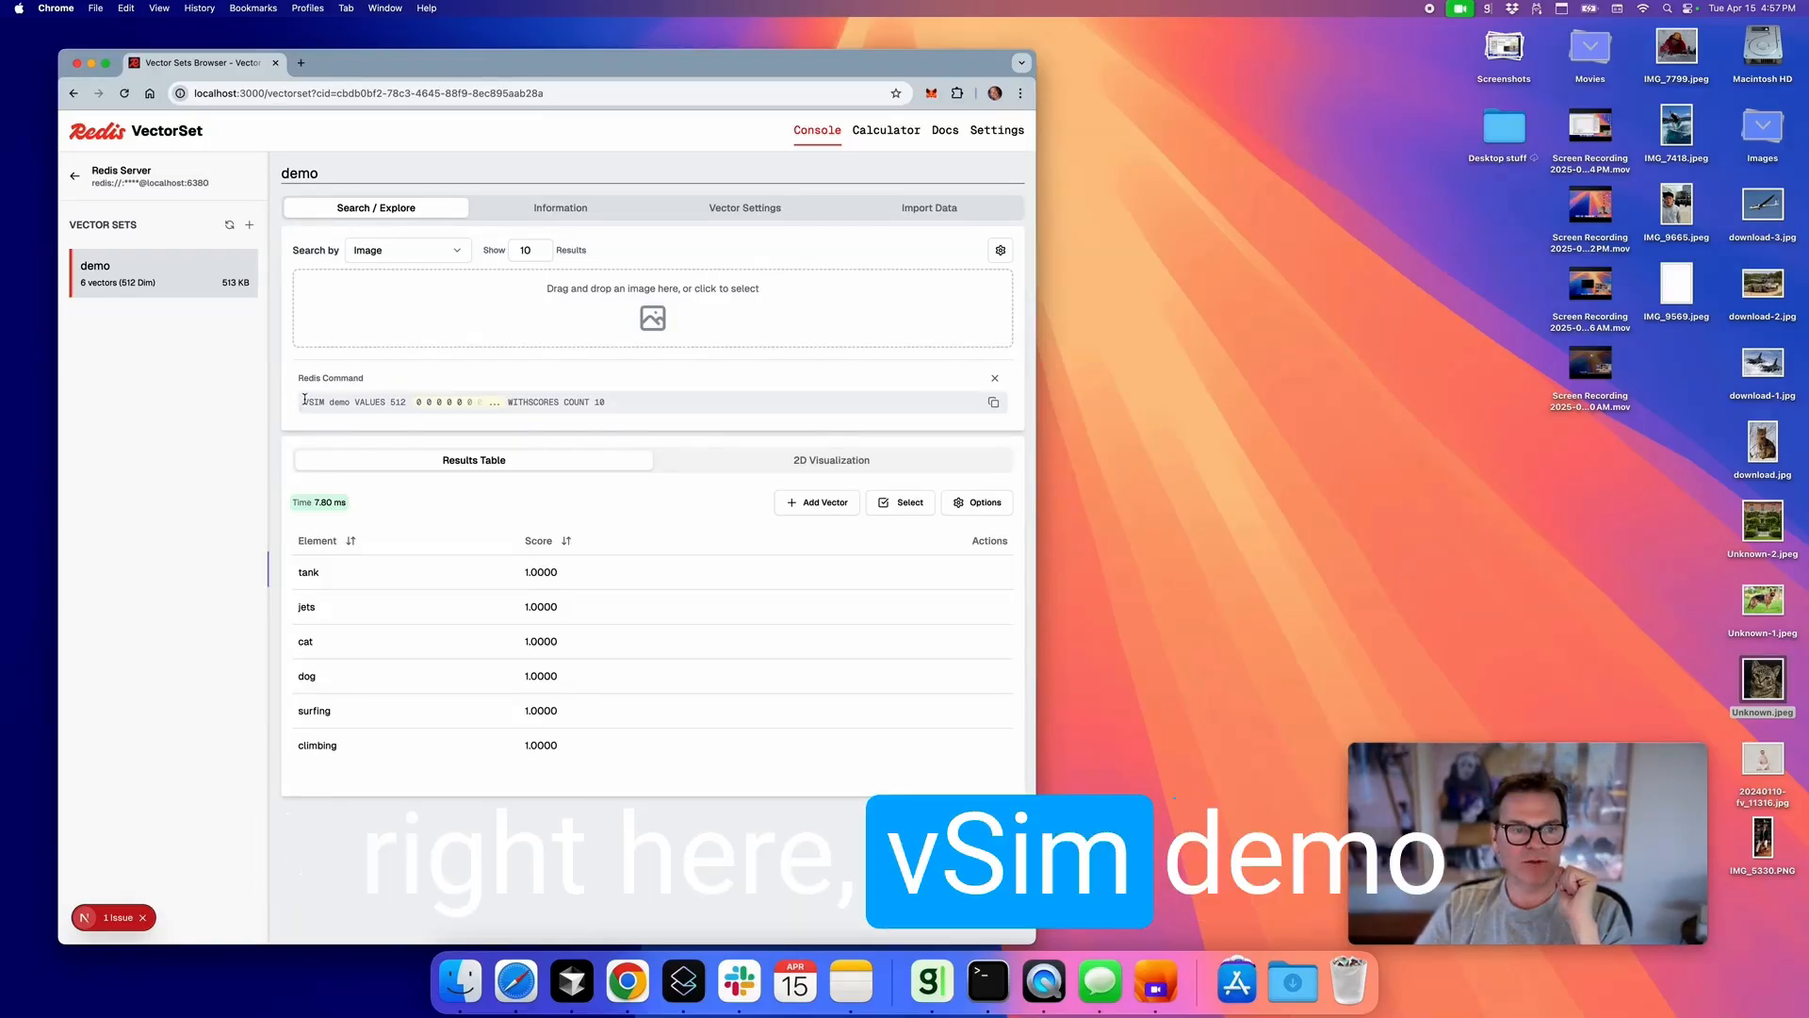
mouse_move(361, 401)
left_mouse_down()
mouse_move(412, 401)
mouse_move(329, 400)
left_mouse_up()
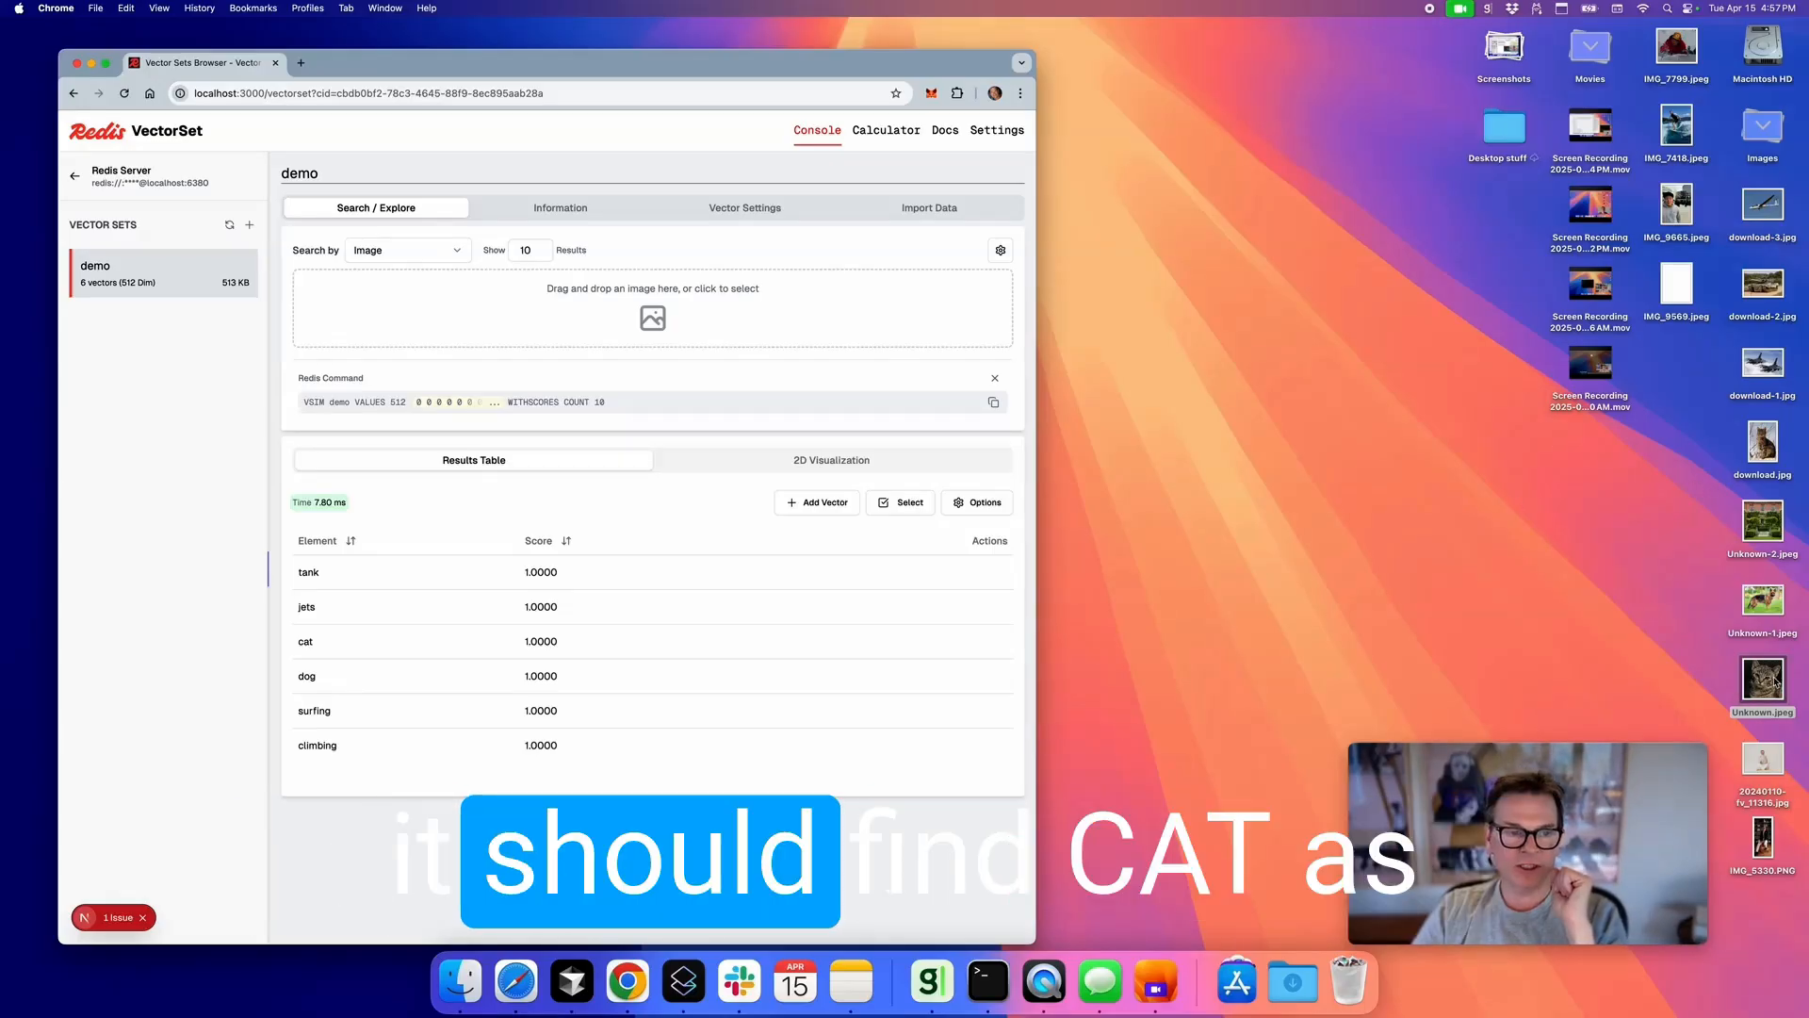
left_click_drag(1775, 680, 724, 312)
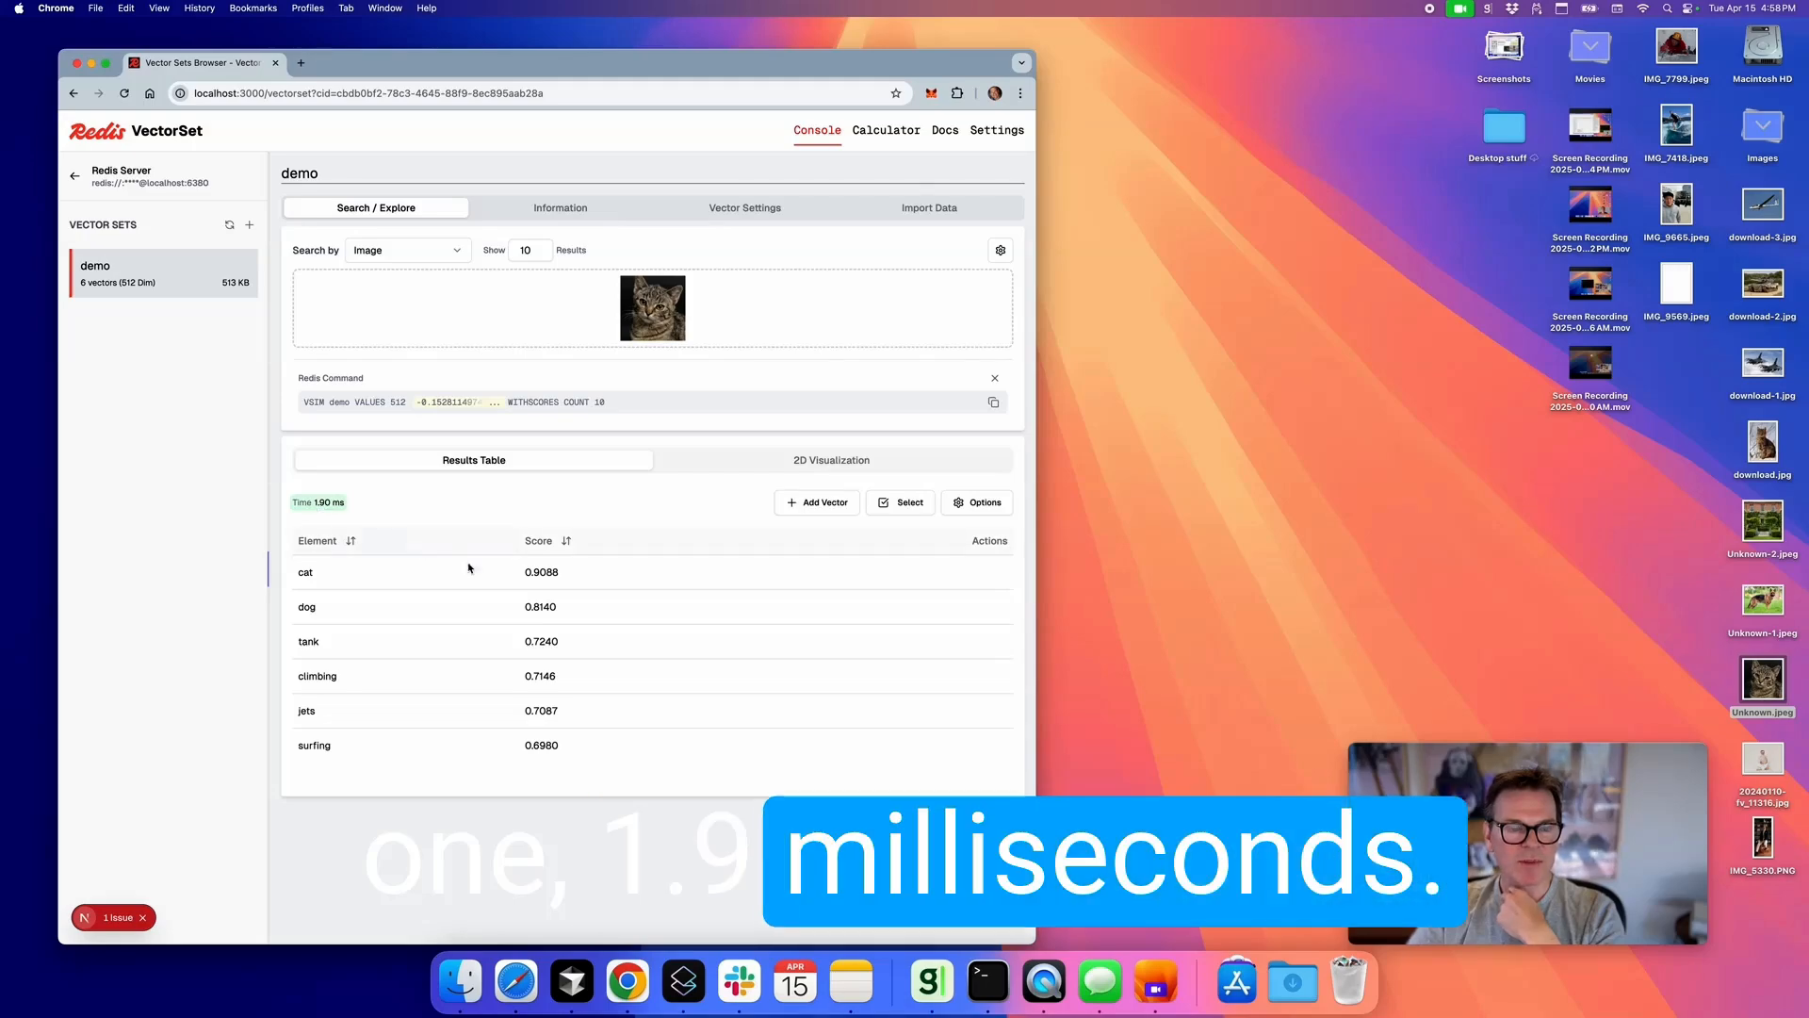
left_click_drag(528, 570, 565, 573)
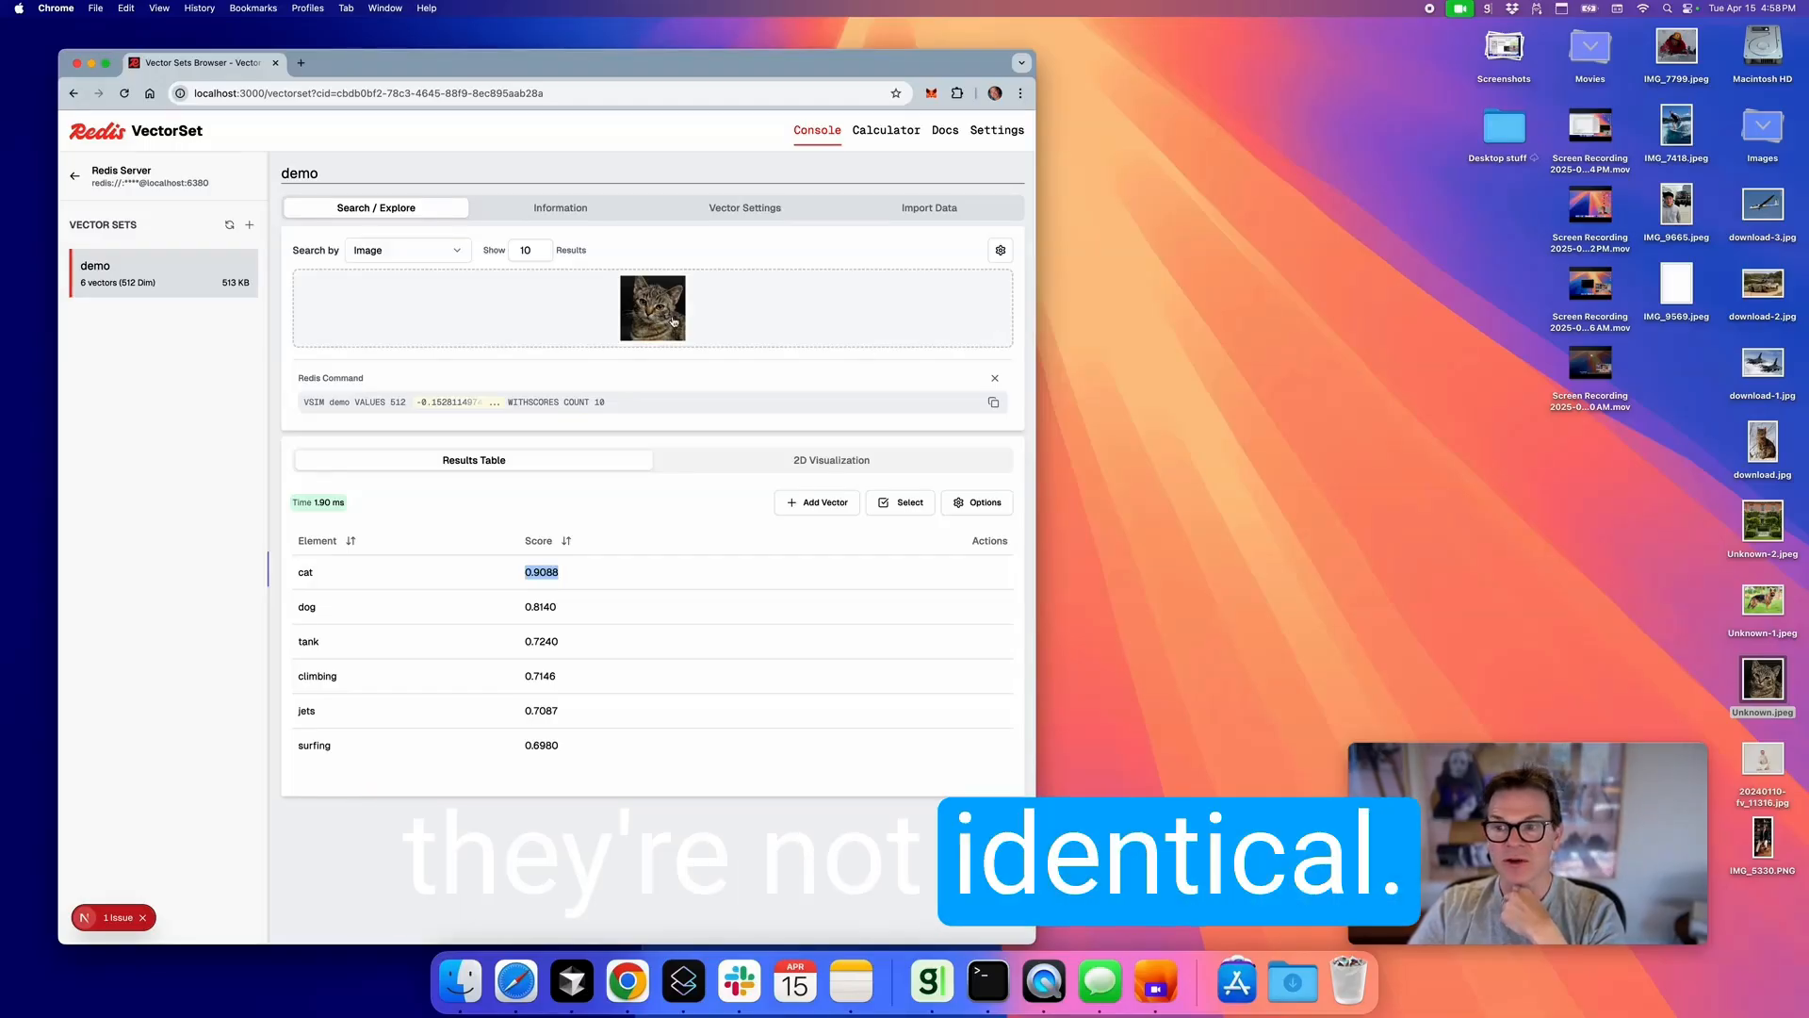
Search the demo set by the original cat picture download.jpg and show the results as a 2D visualization
left_click_drag(1749, 443, 671, 314)
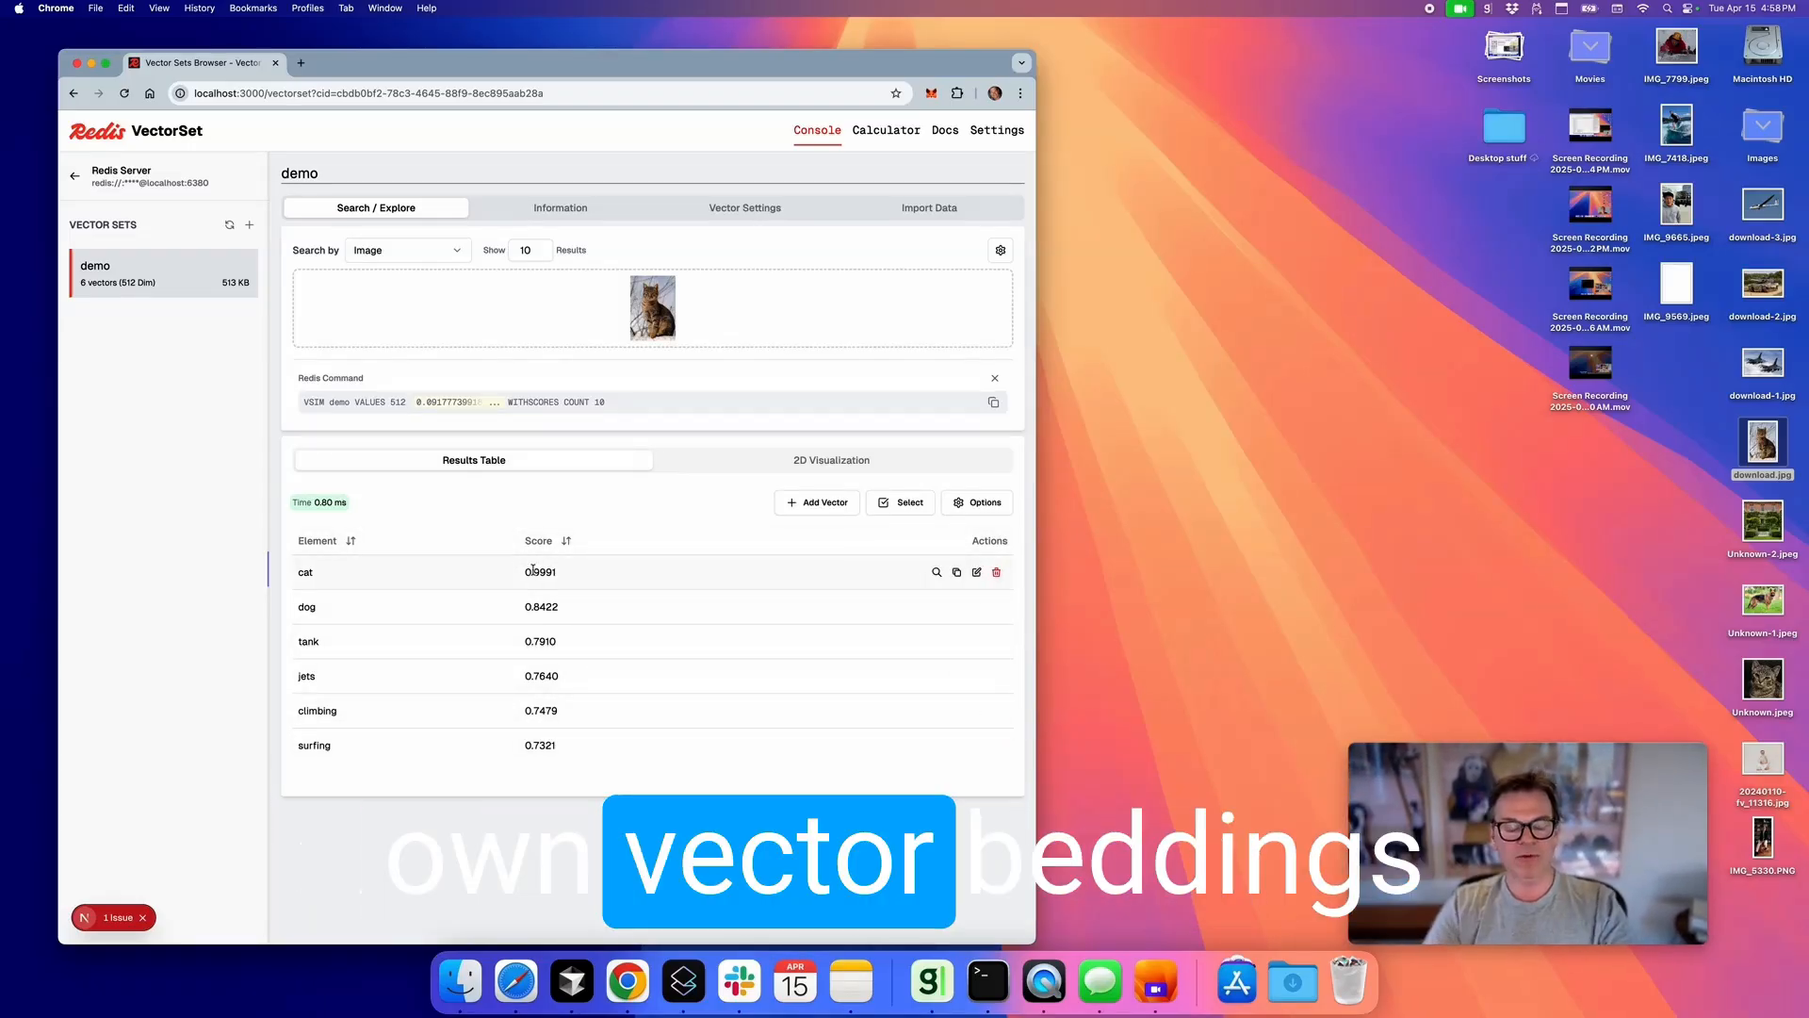
left_click(772, 461)
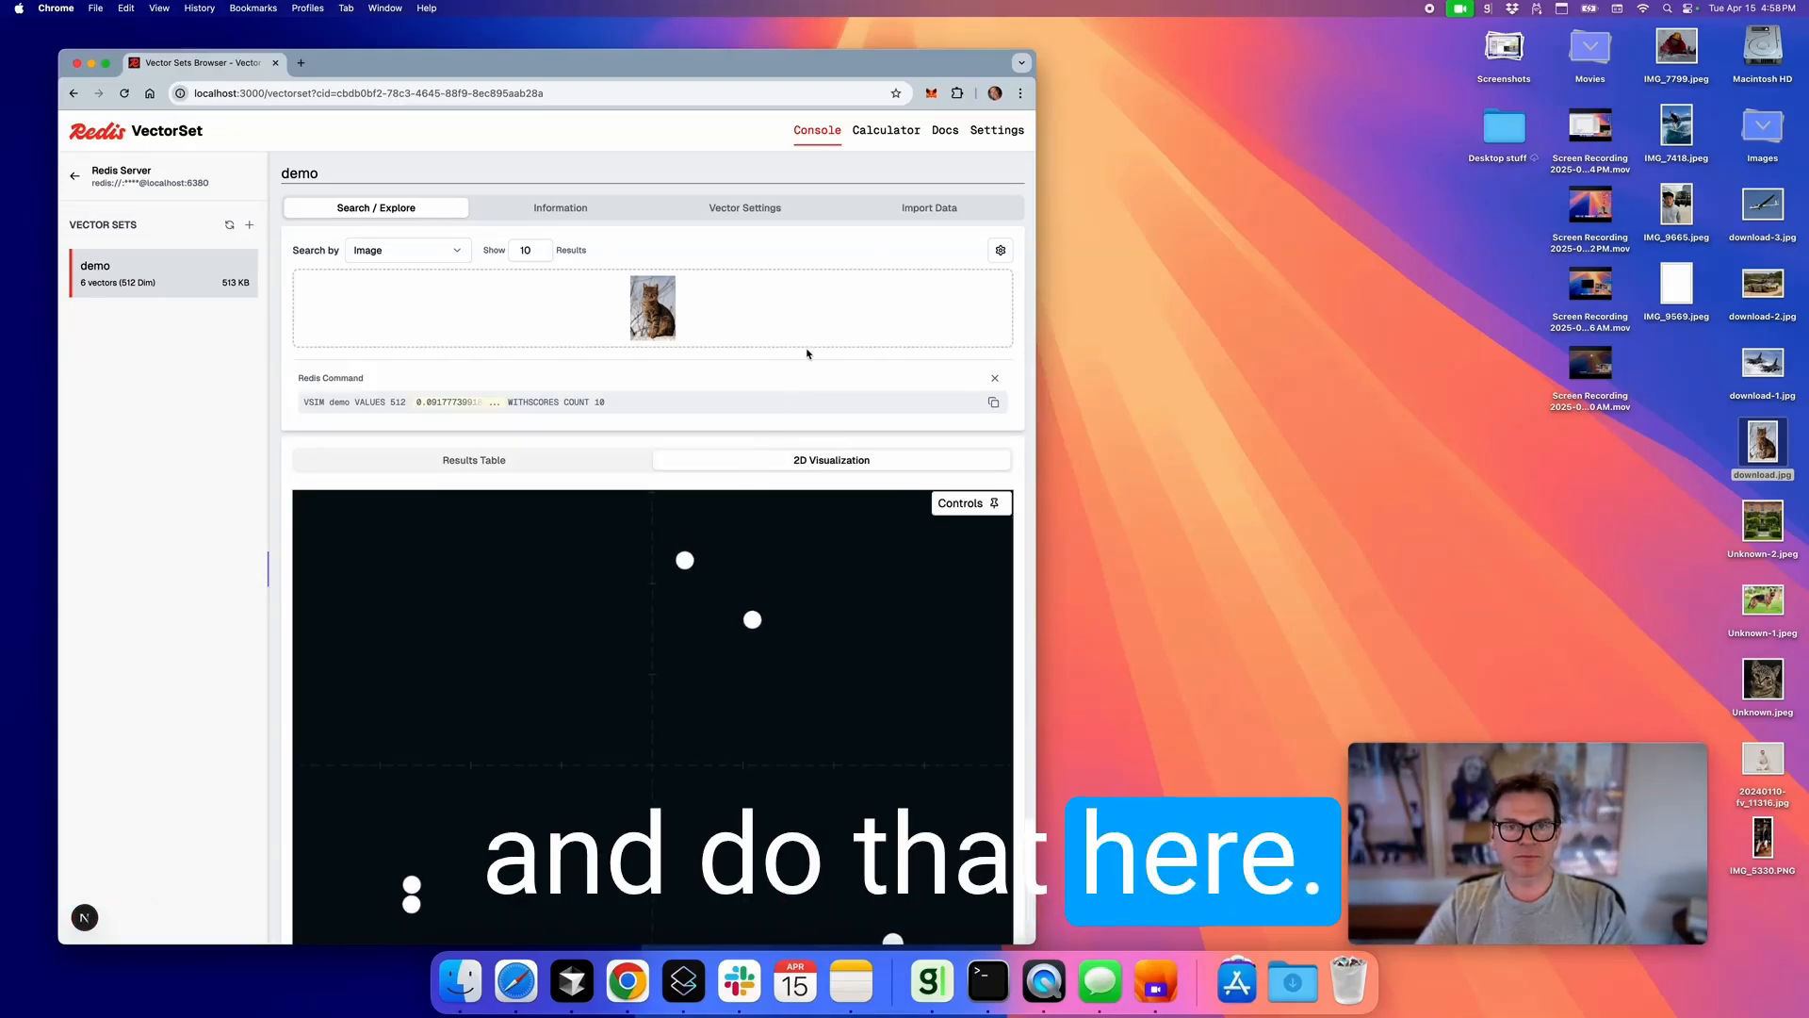
left_click_drag(861, 63, 867, 32)
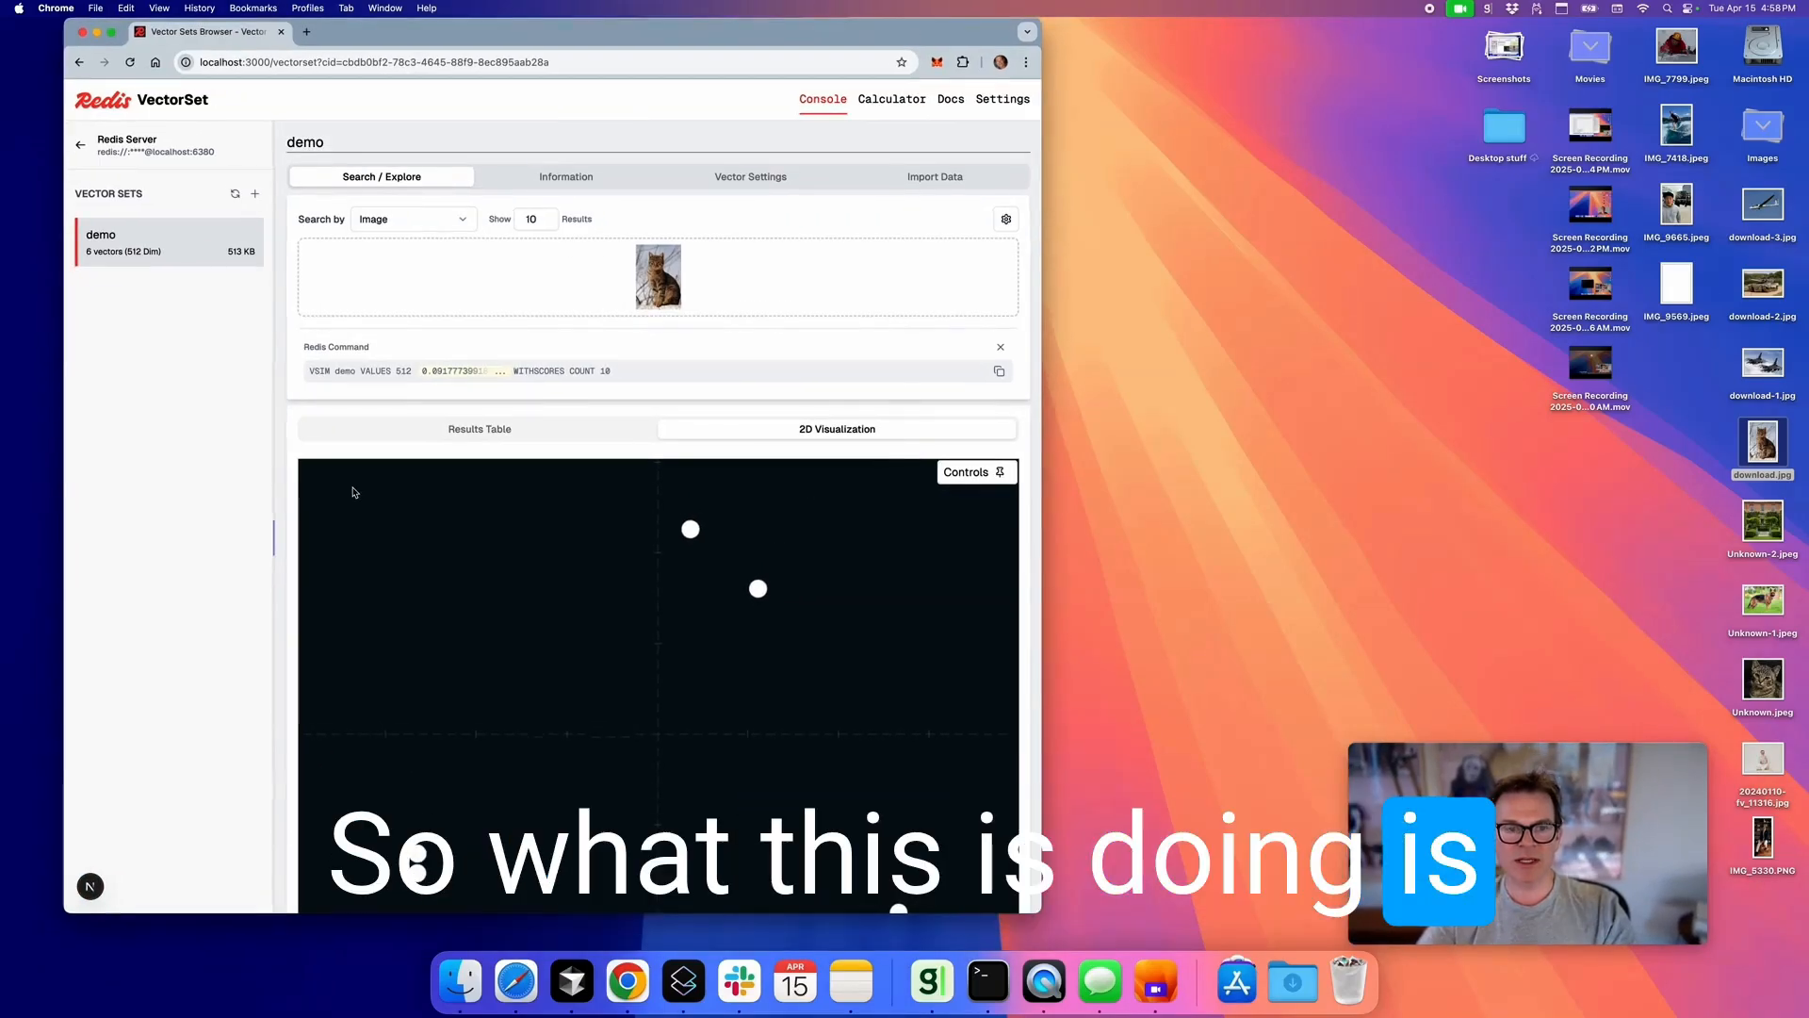
scroll(283, 473, "down", 3)
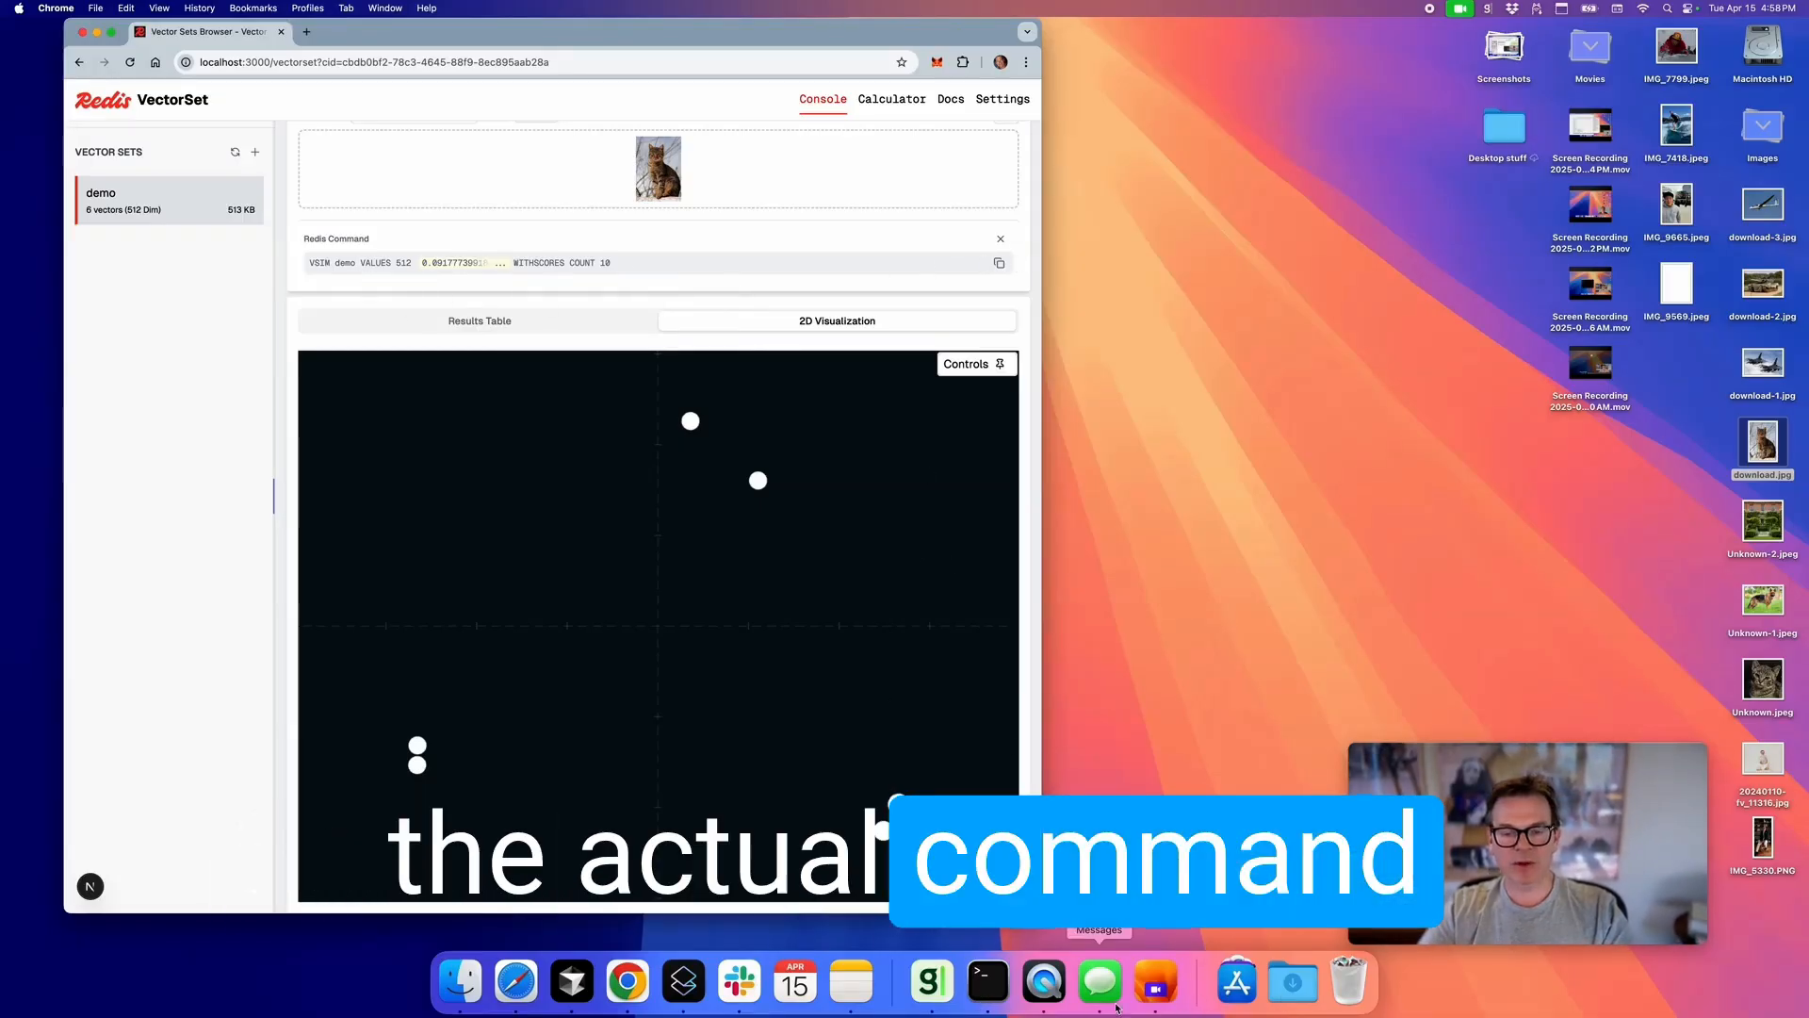
Switch to Notes and examine the full VSIM command, from the set name and VALUES 512 to WITHSCORES and COUNT 10, then close the window
left_click(851, 980)
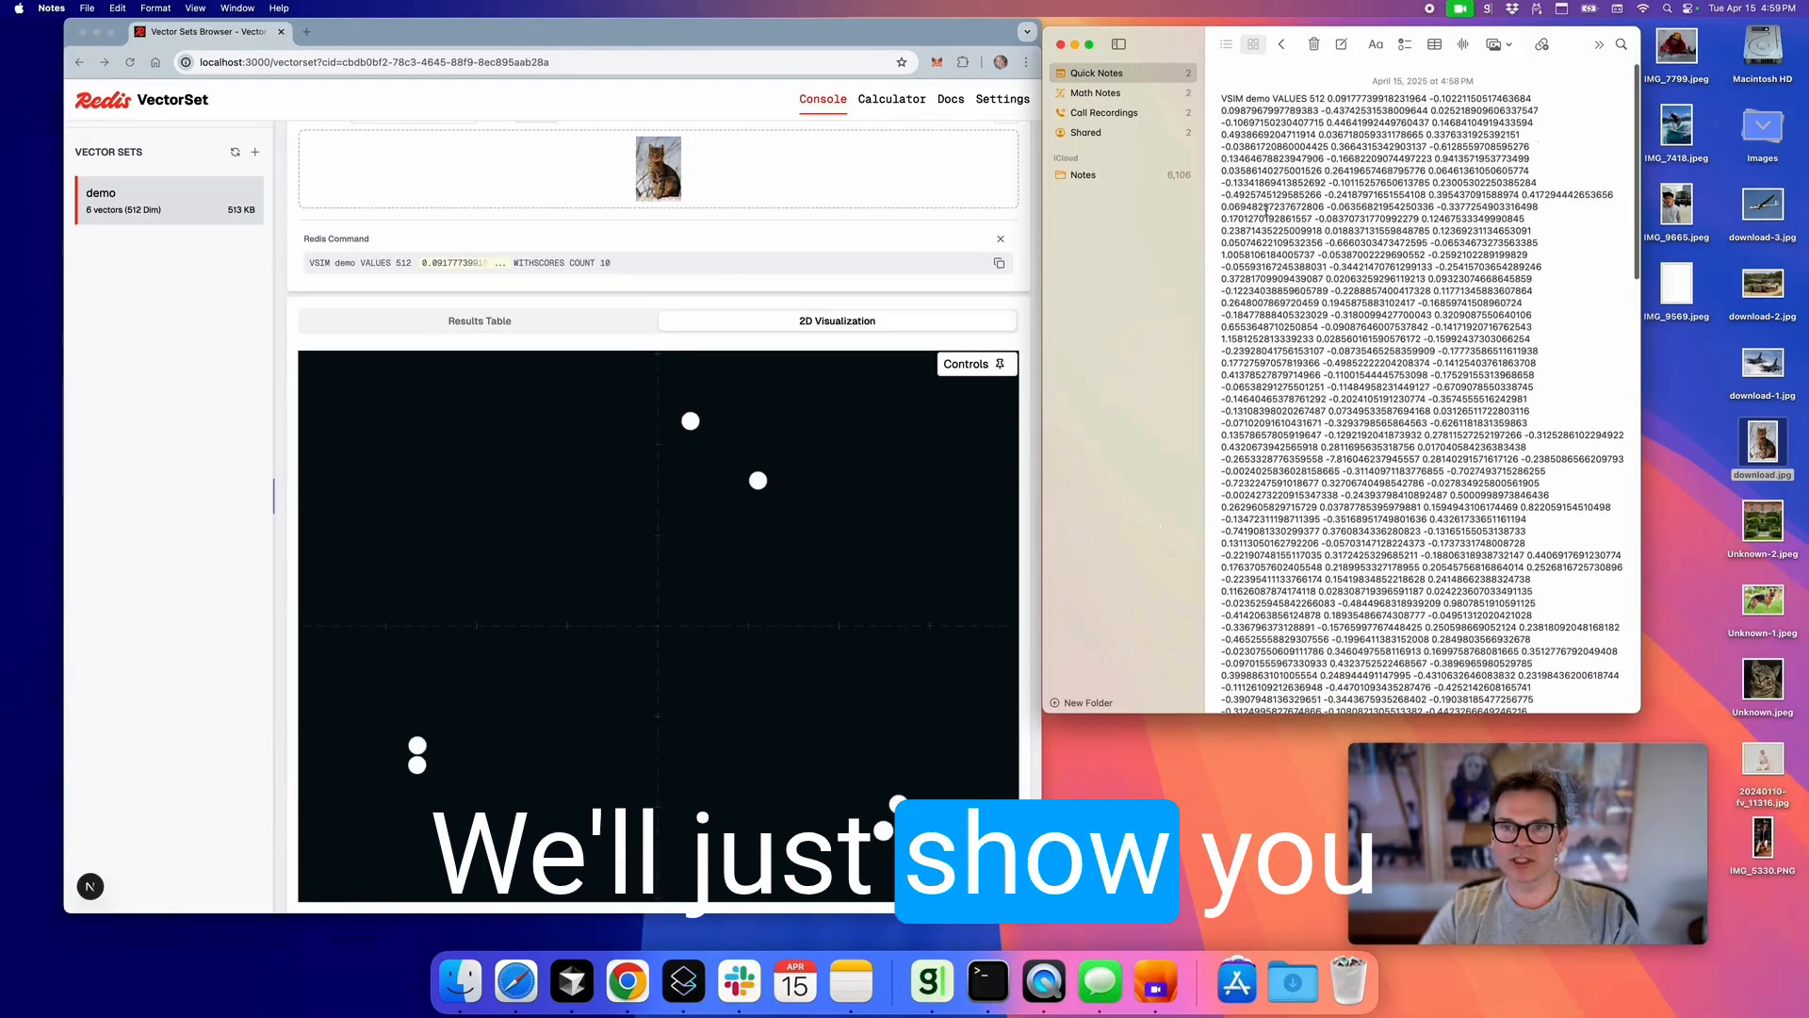
left_click_drag(1222, 91, 1249, 90)
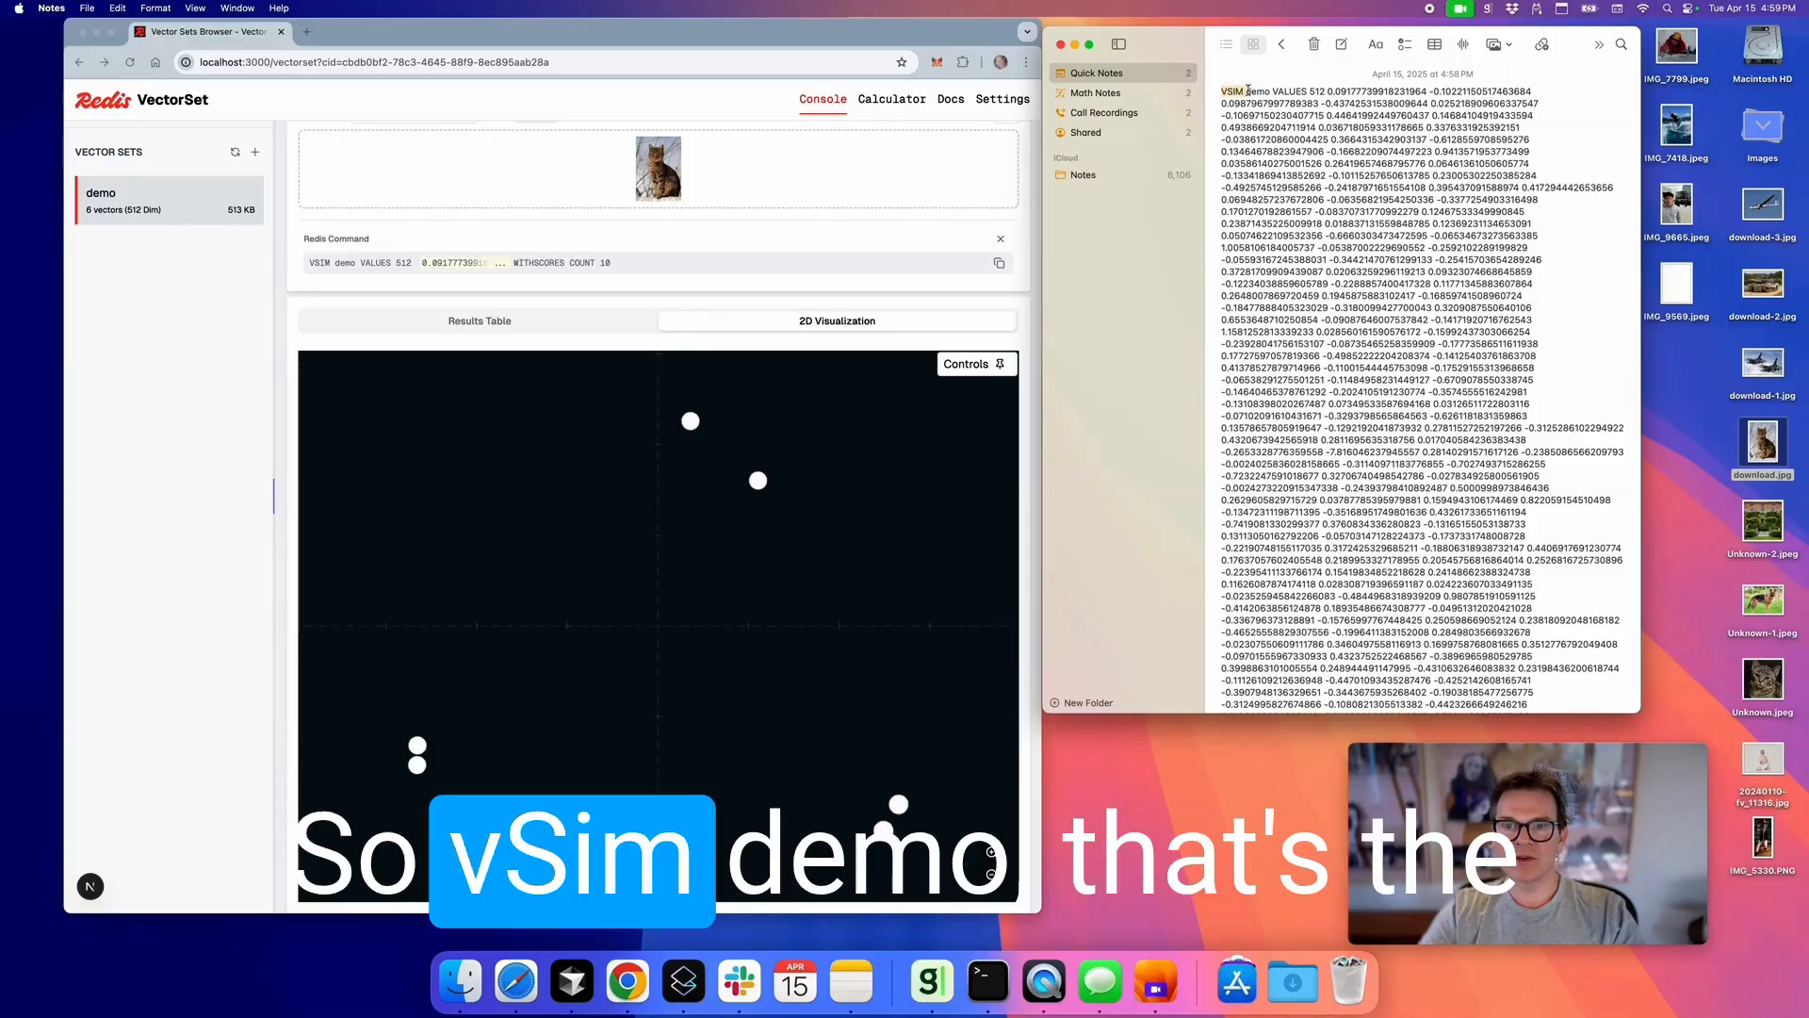
double_click(1257, 90)
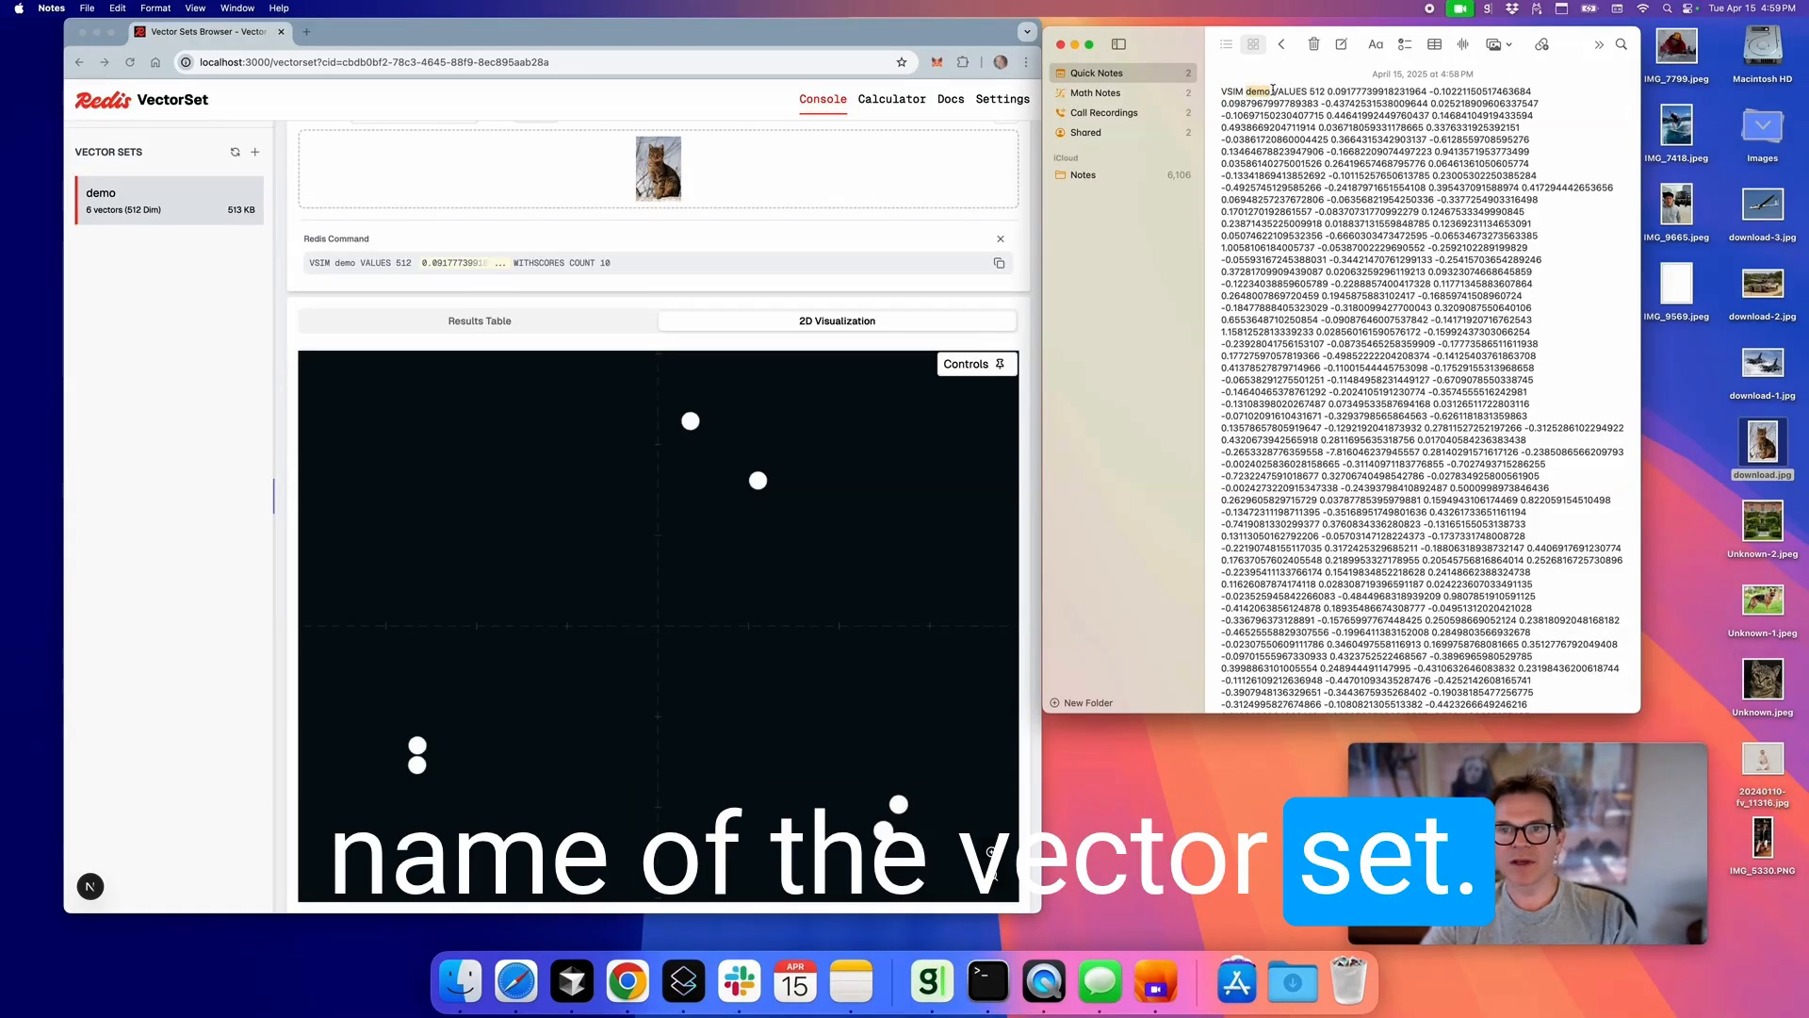
left_click_drag(1274, 90, 1324, 89)
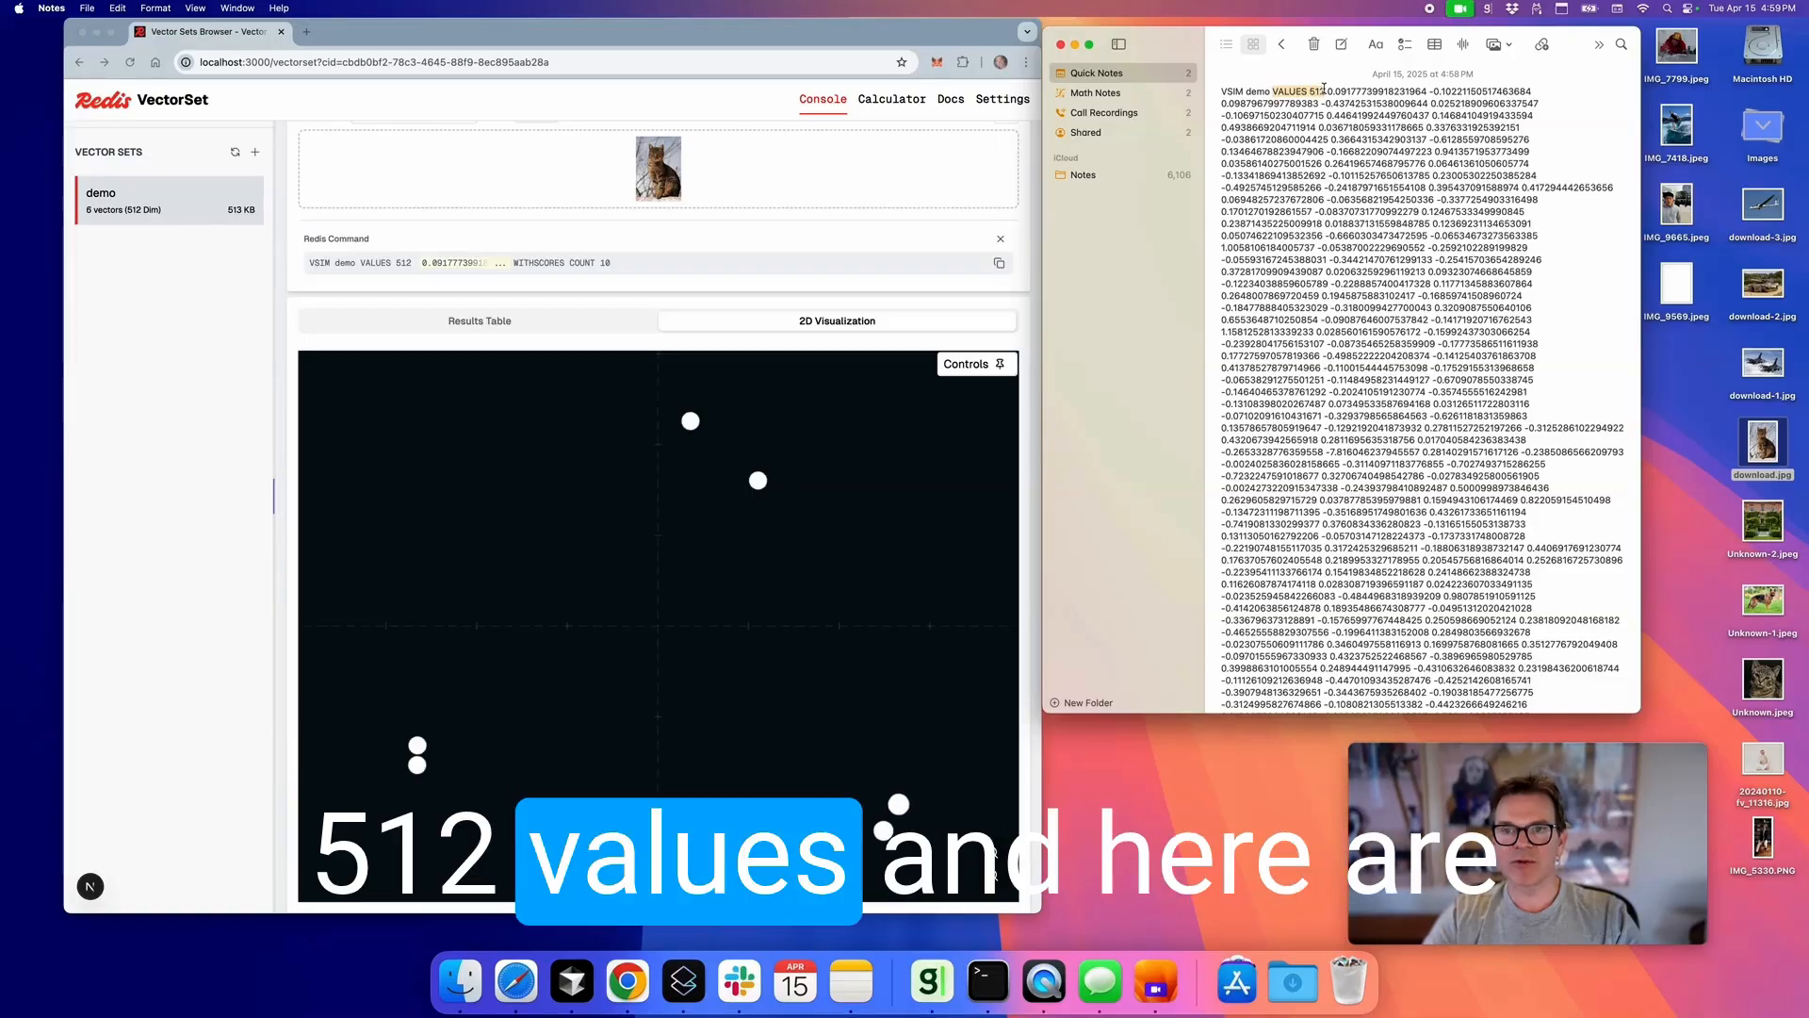
scroll(1331, 113, "down", 15)
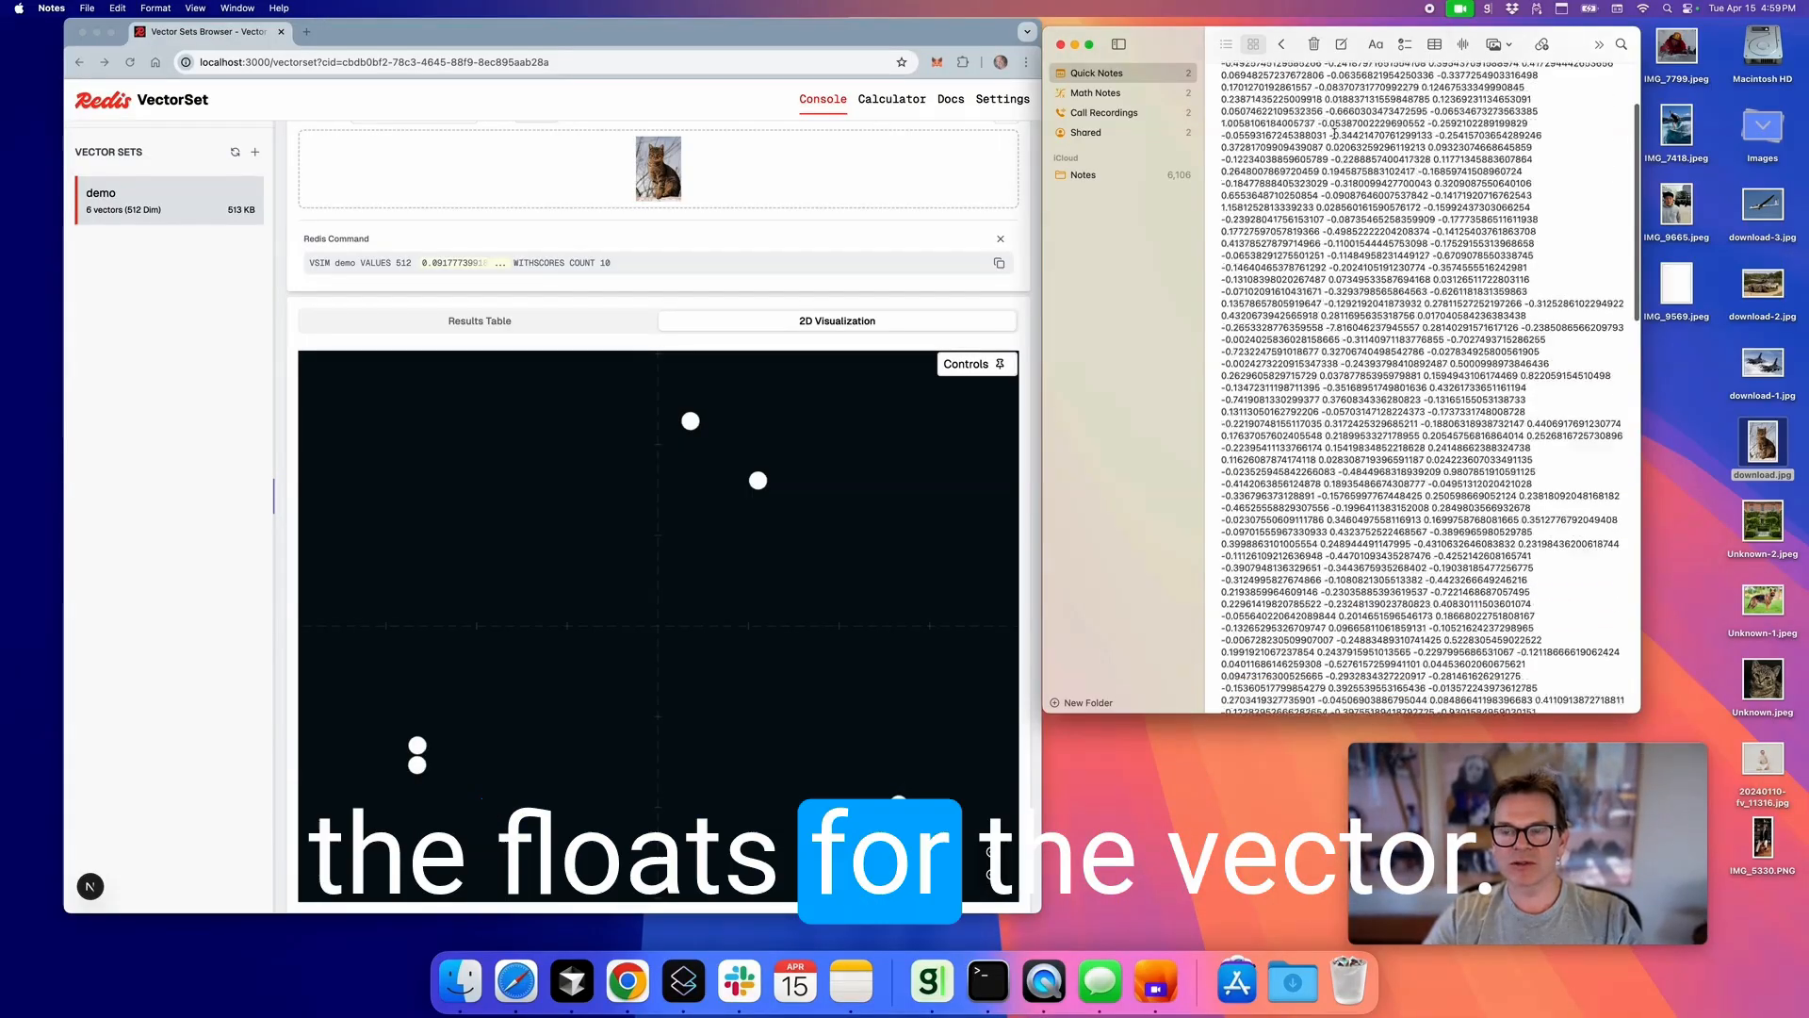
scroll(1334, 135, "down", 15)
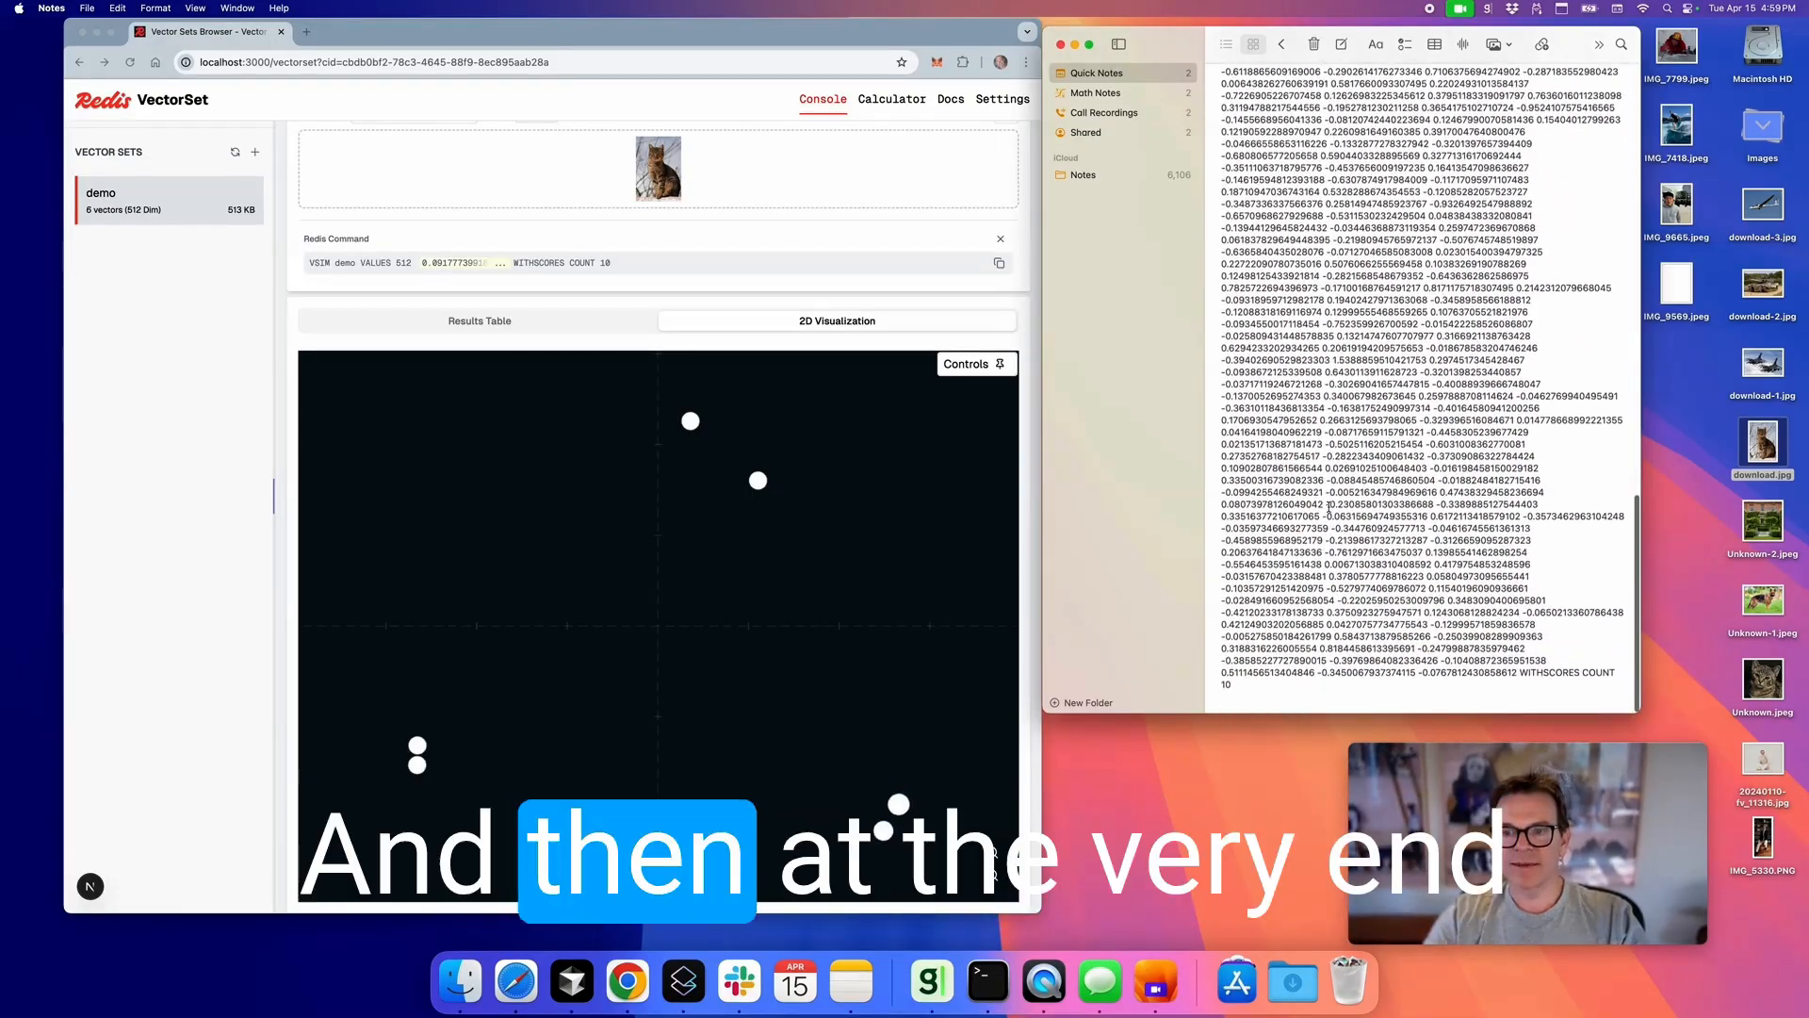
left_click_drag(1517, 673, 1580, 673)
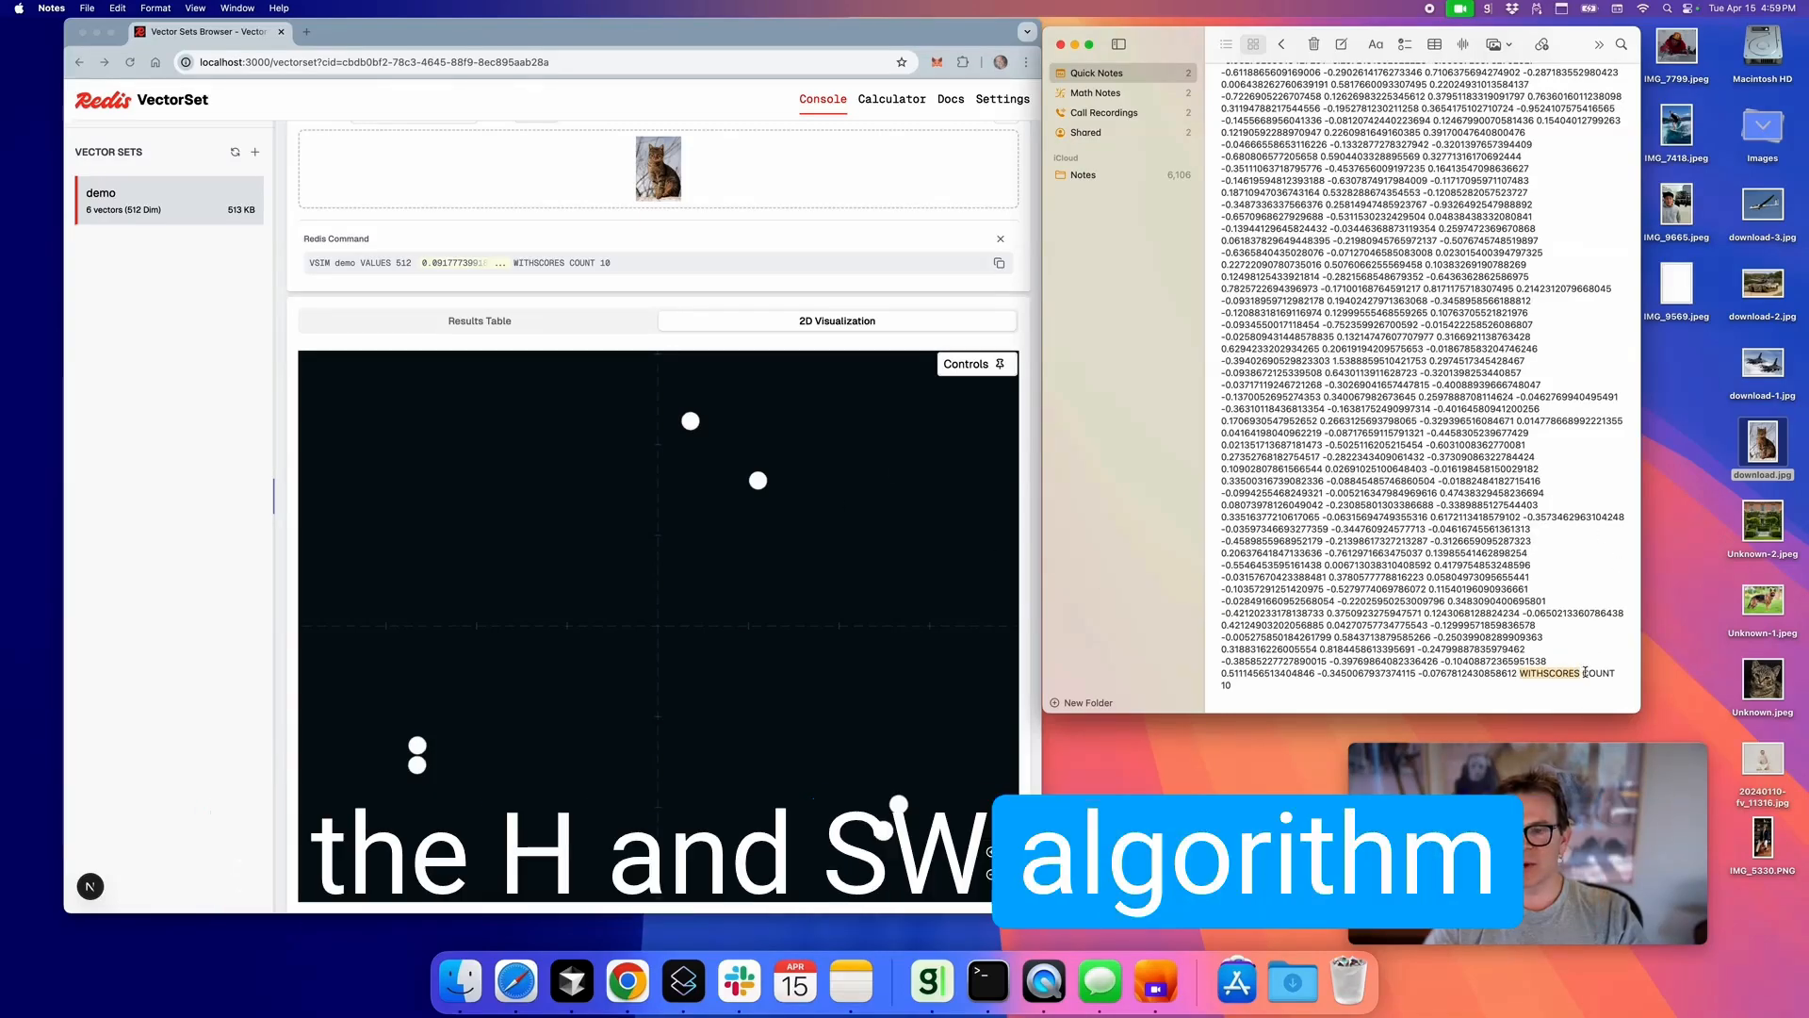
left_click_drag(1584, 673, 1241, 692)
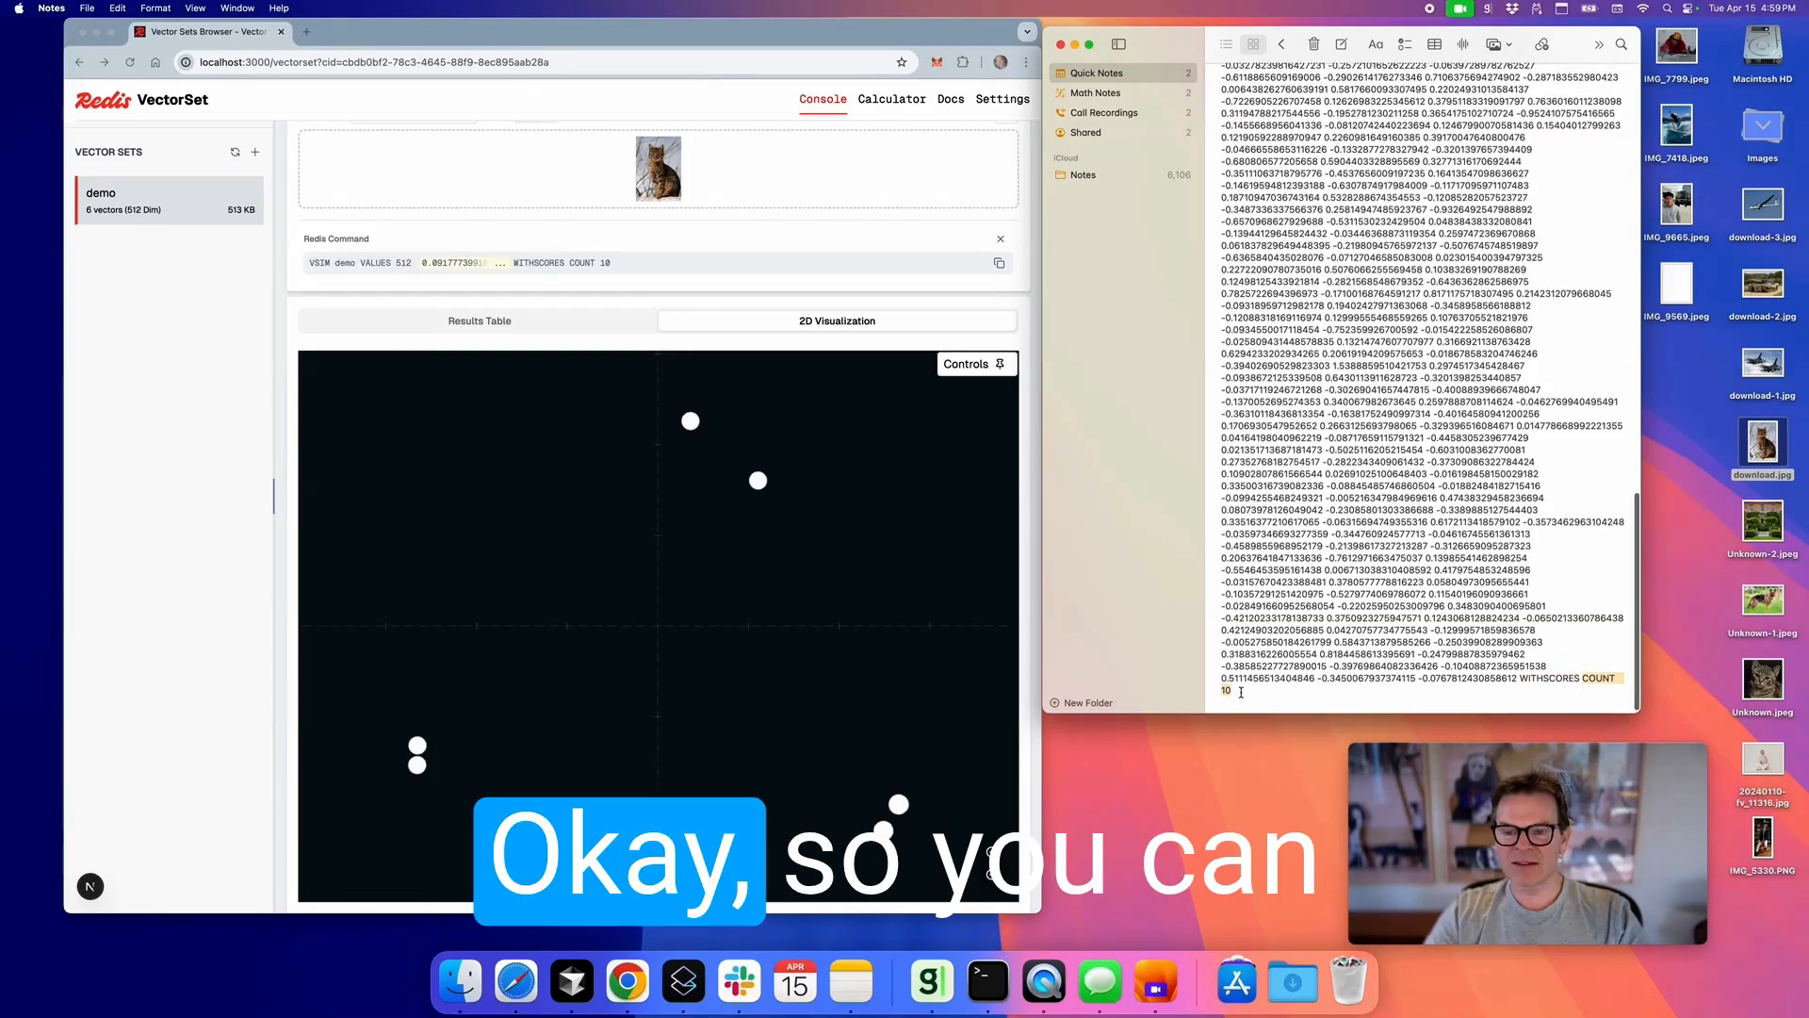
scroll(1319, 566, "up", 15)
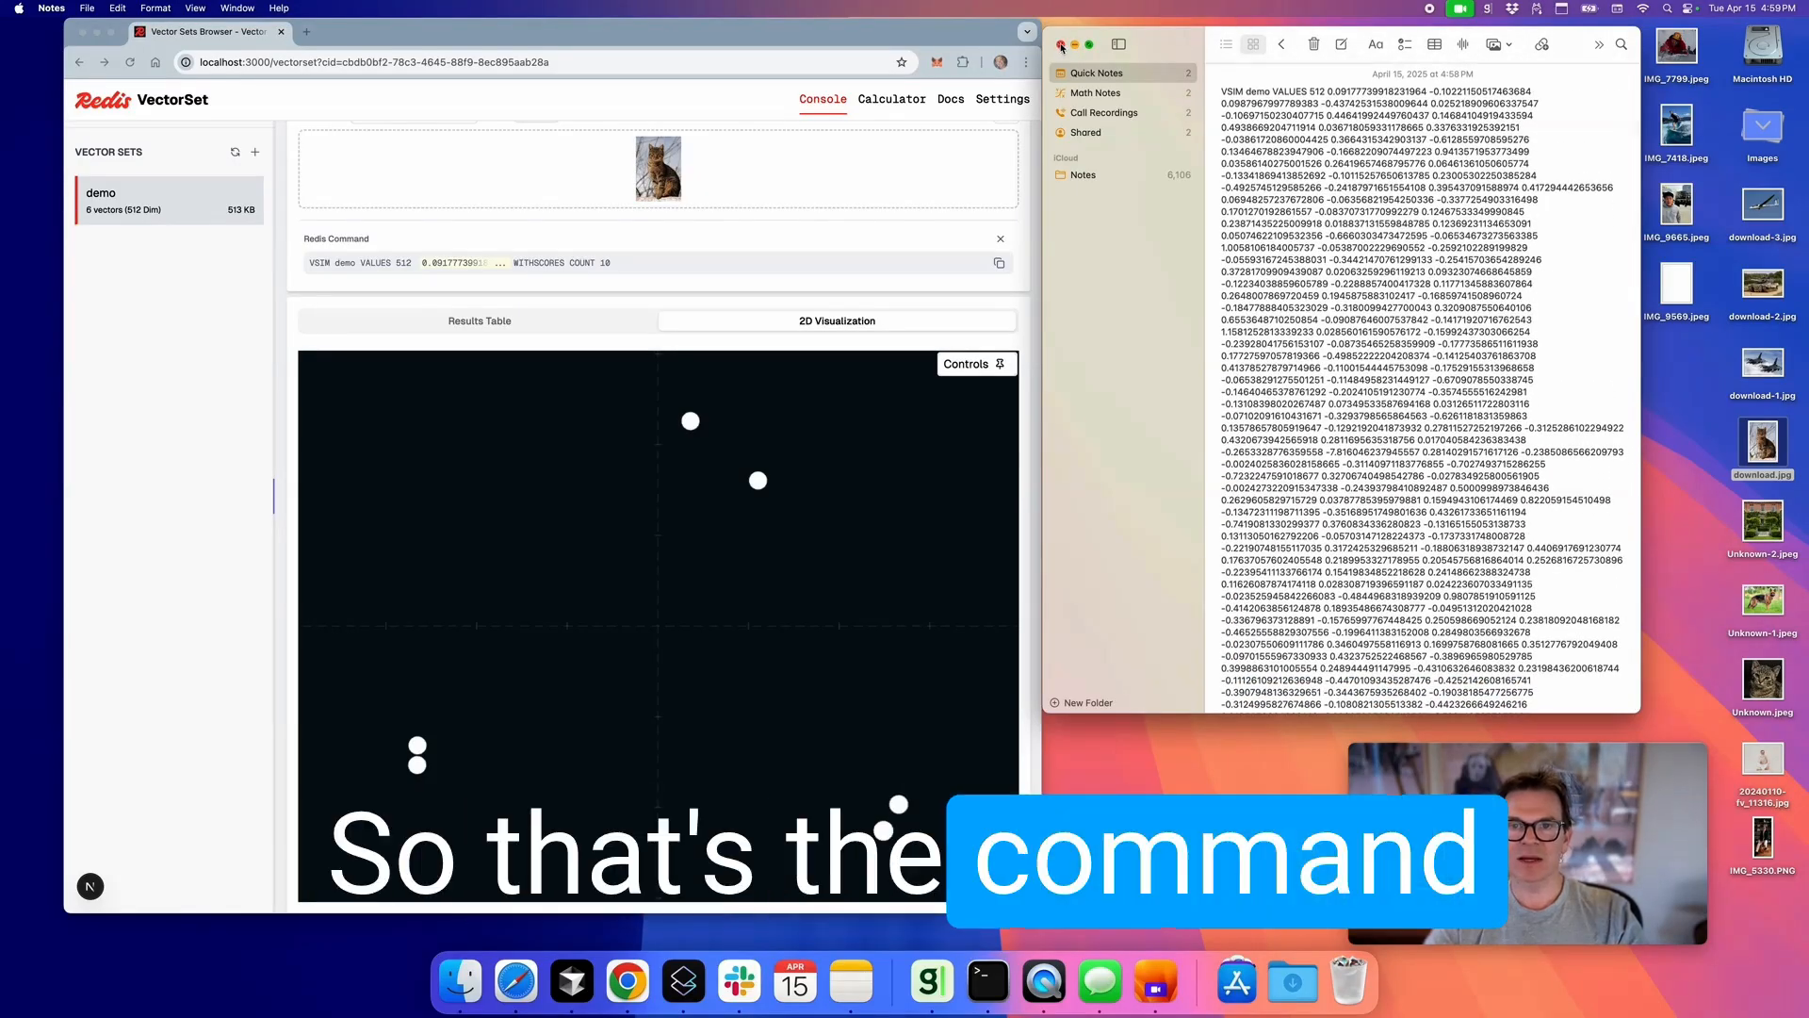
left_click(1061, 45)
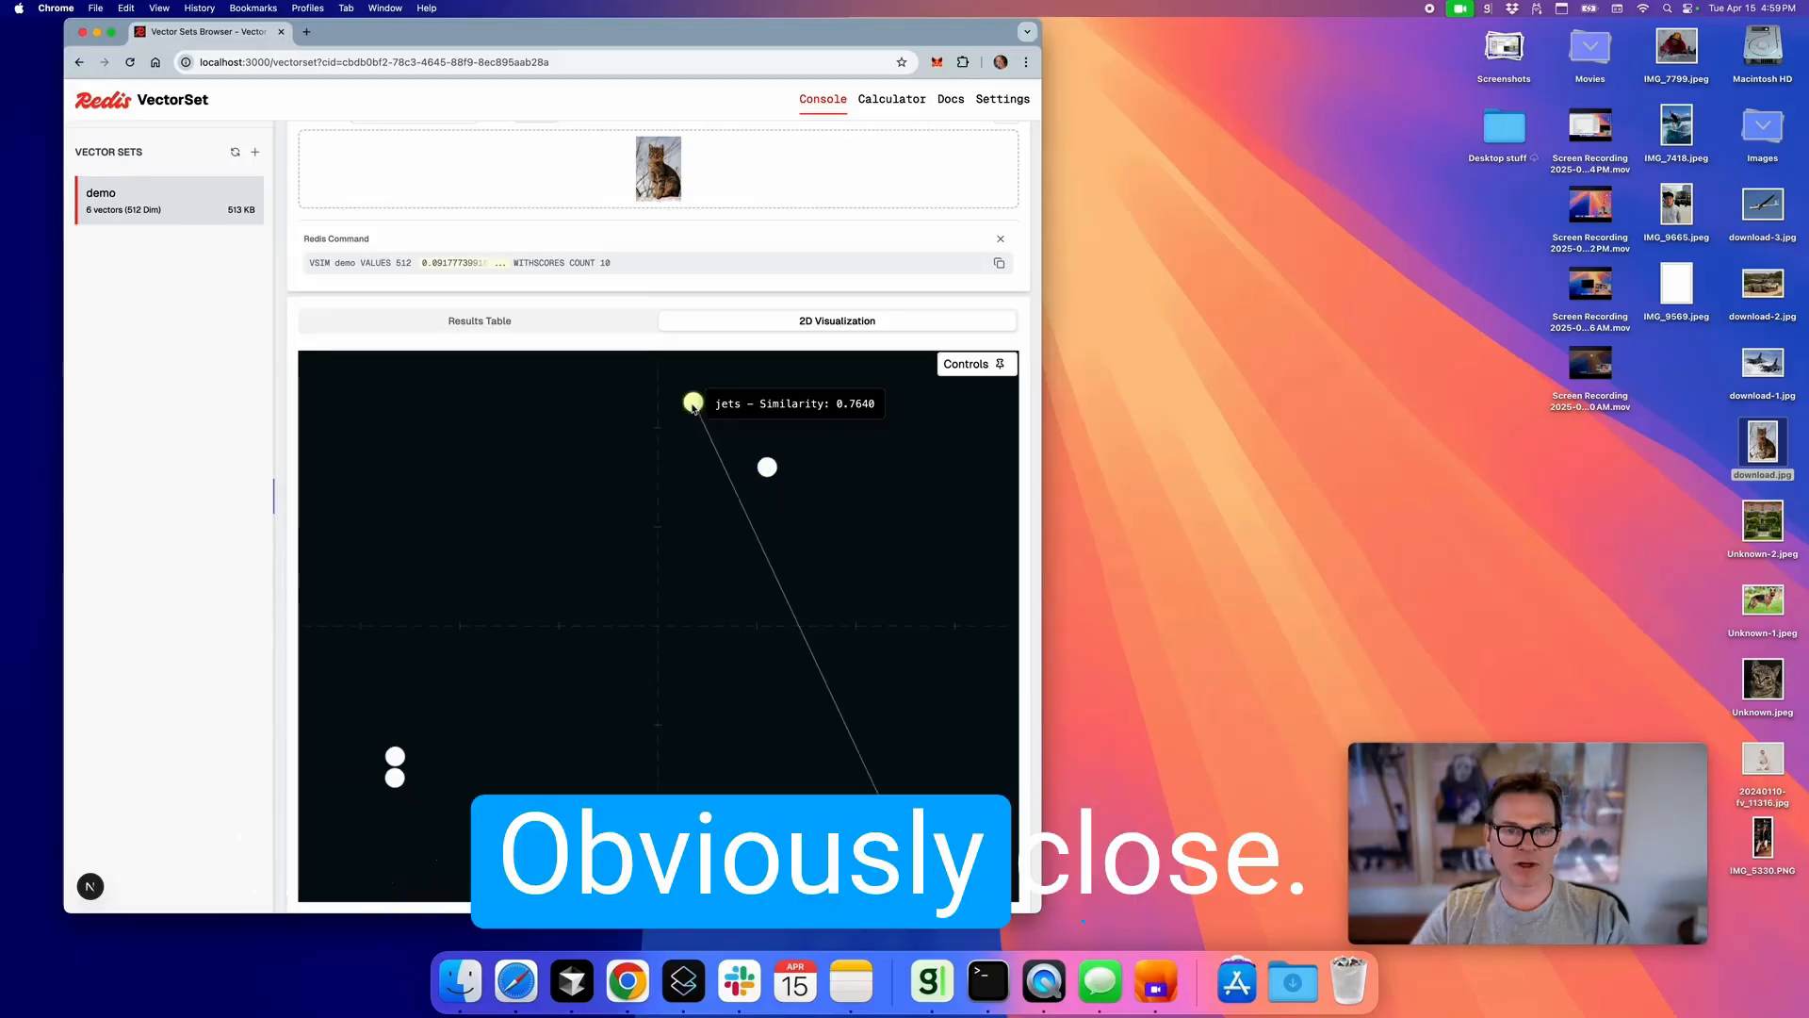
Inspect the points in the 2D visualization to compare how closely the jets, animal and other image vectors are grouped
mouse_move(691, 406)
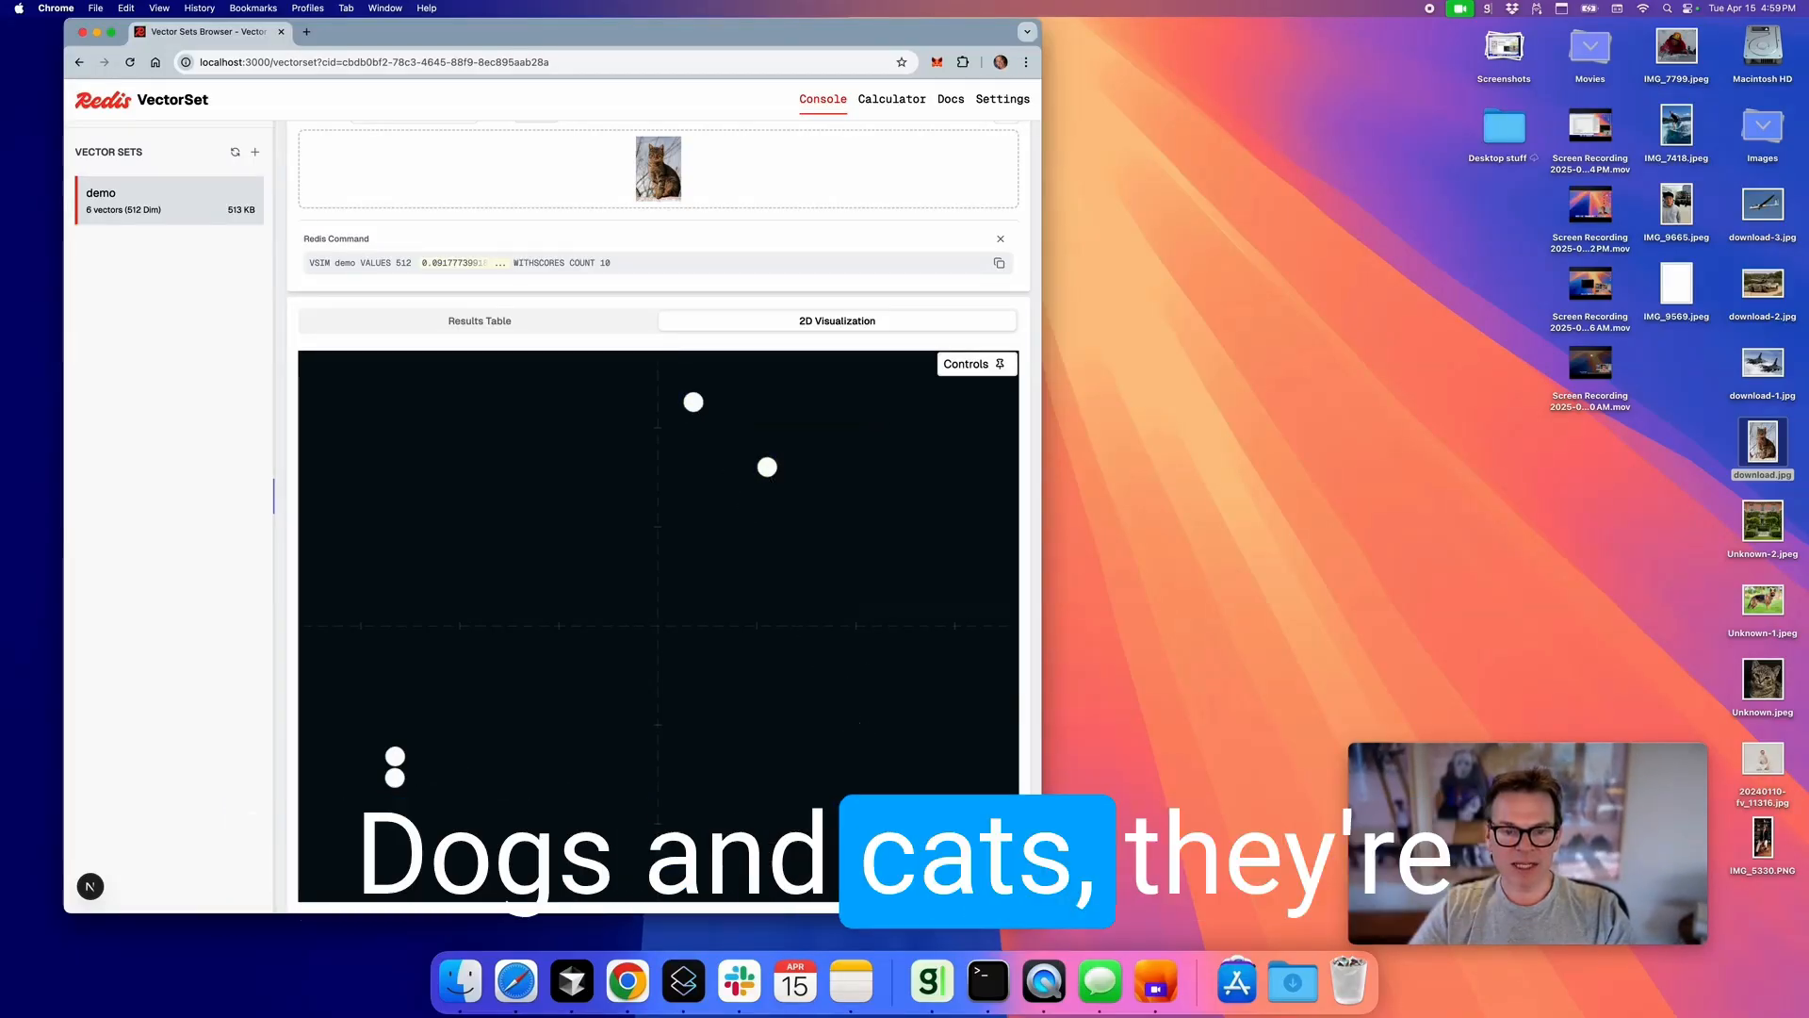
mouse_move(929, 827)
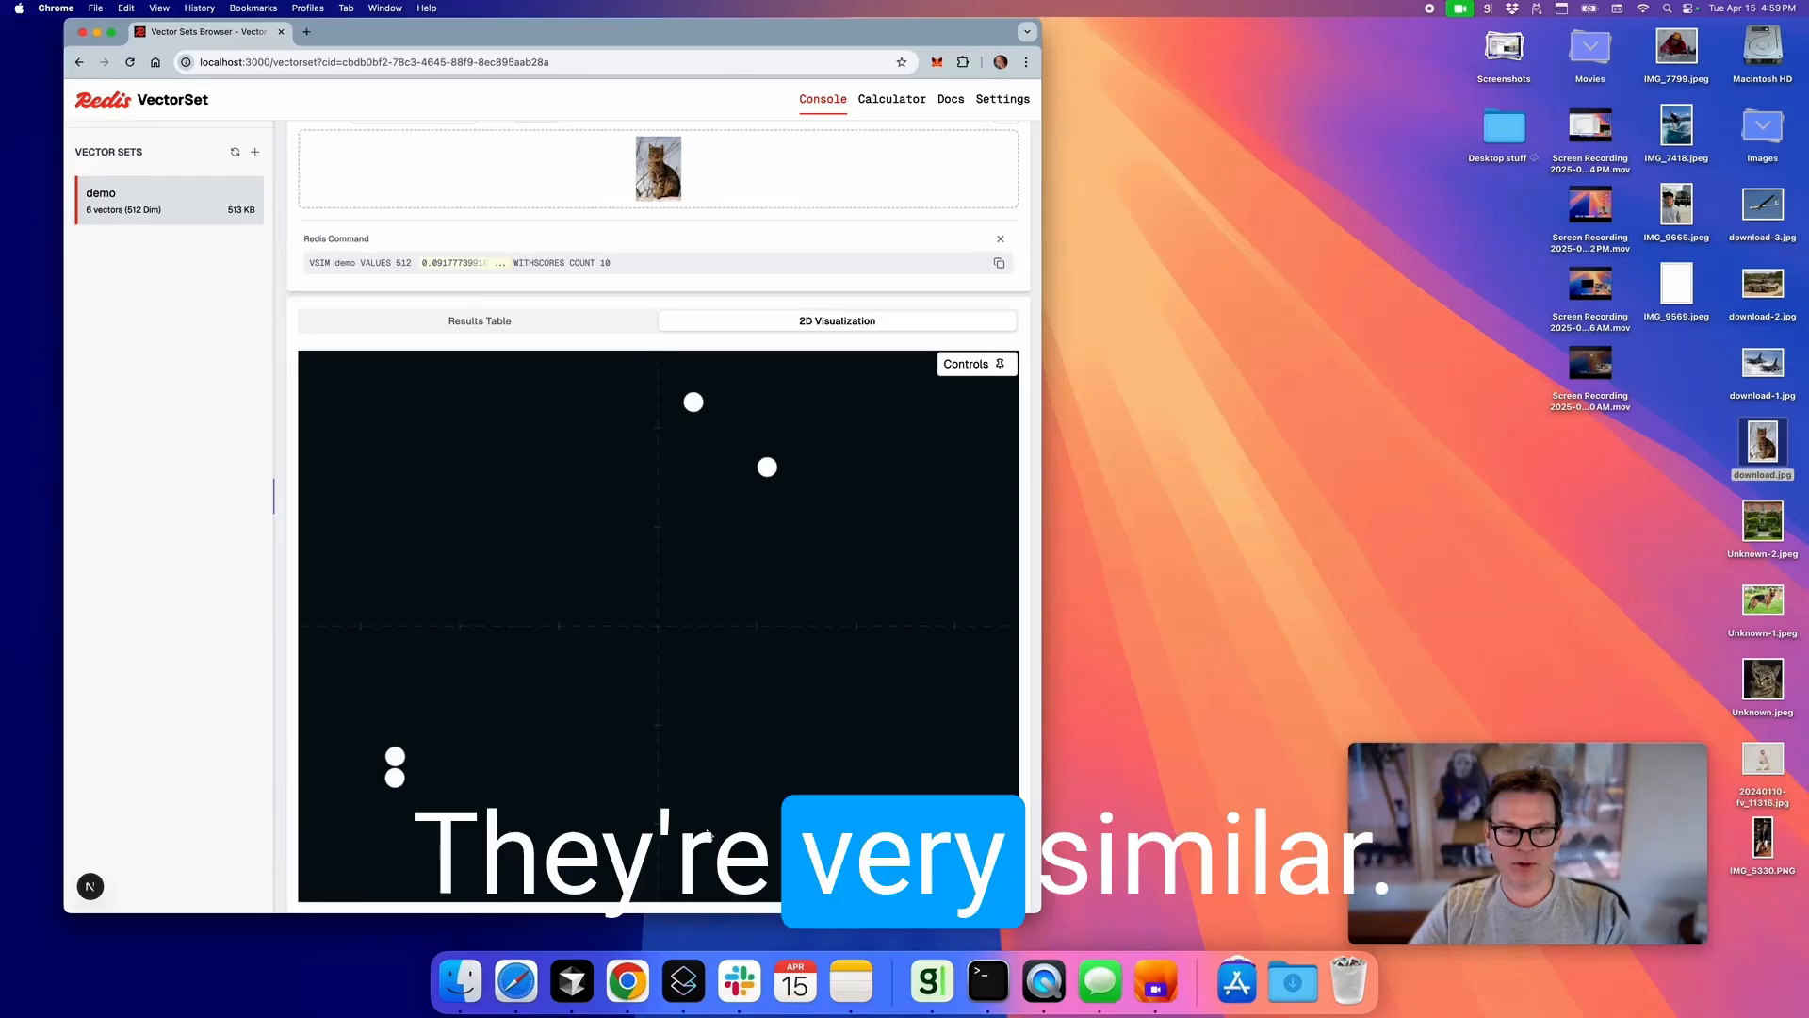
mouse_move(396, 778)
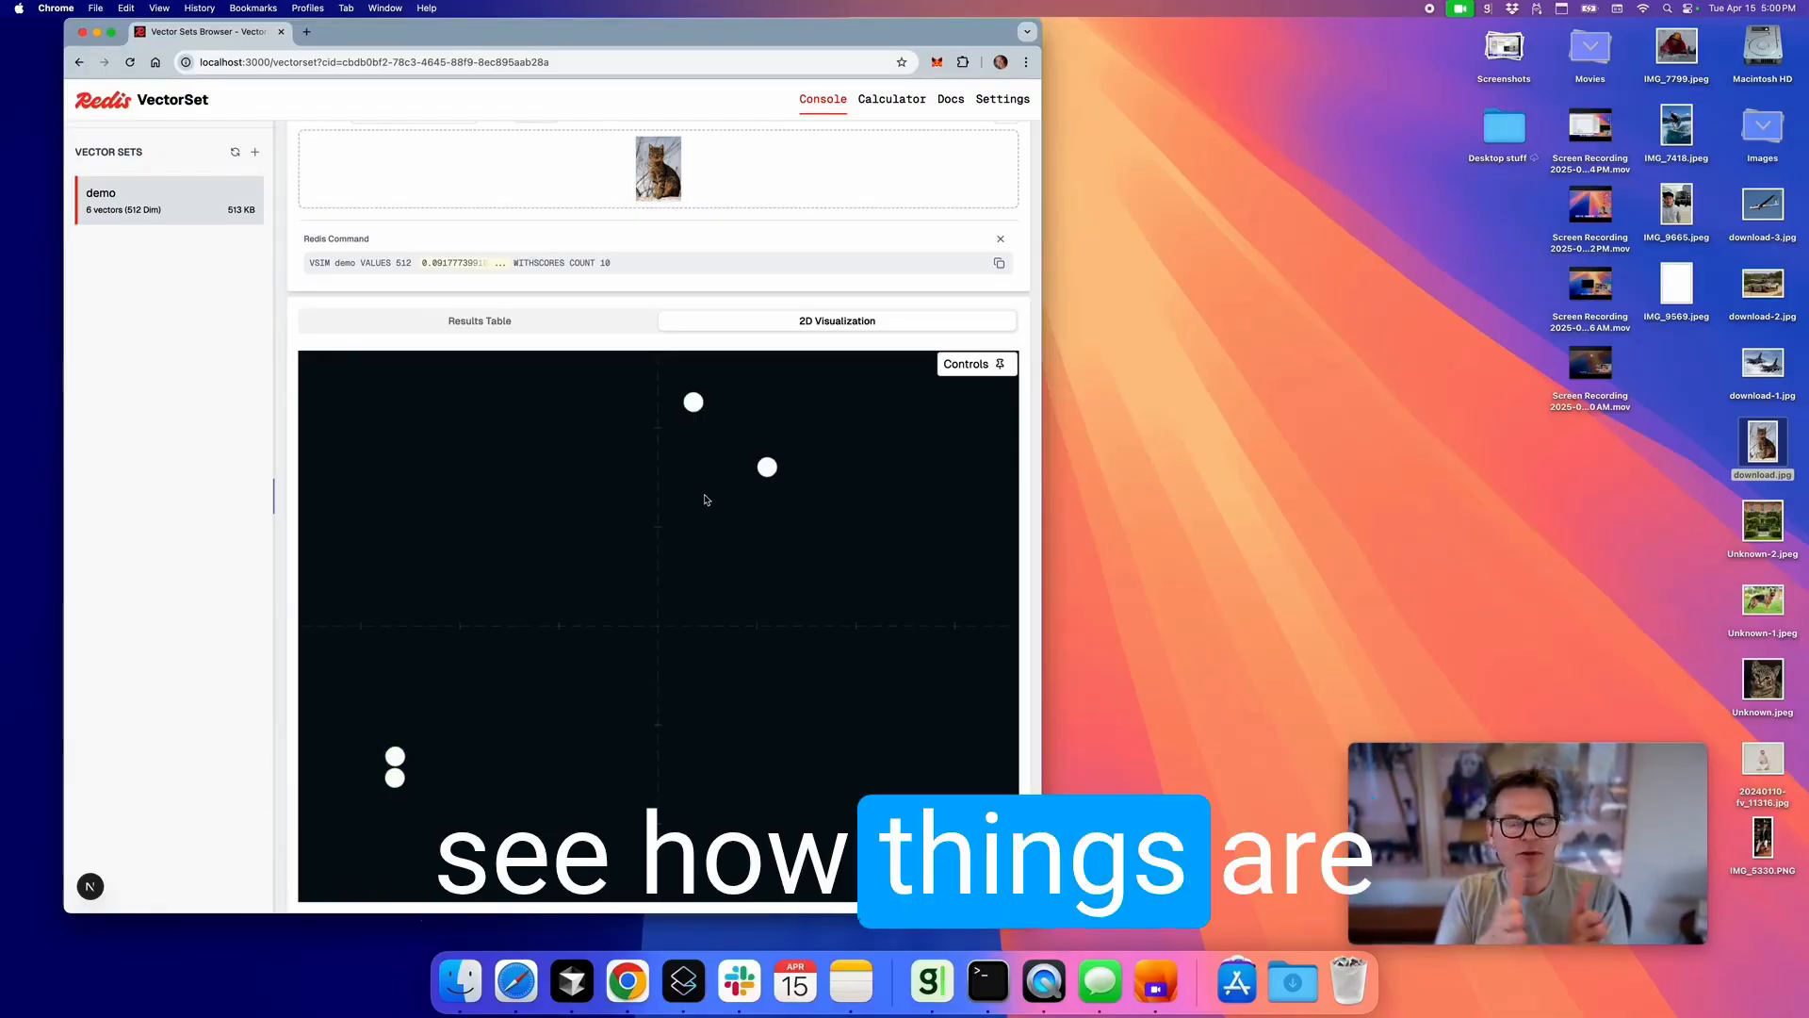
scroll(707, 500, "up", 2)
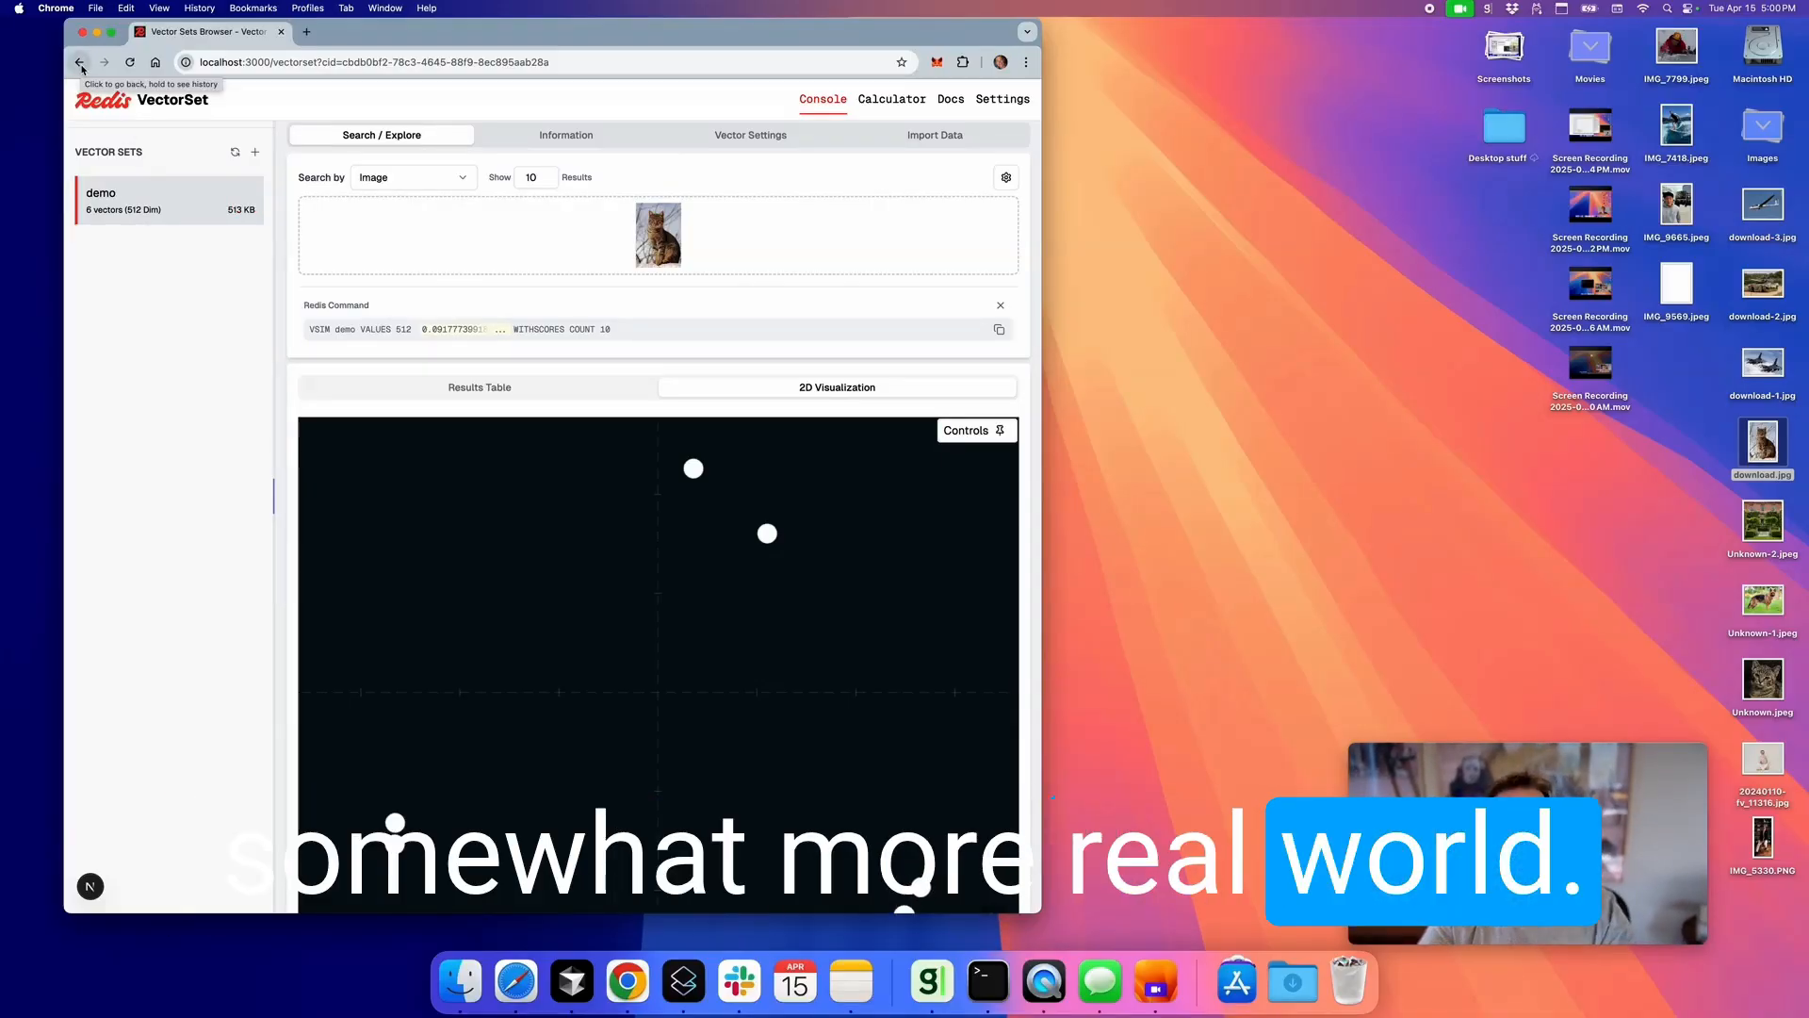
Connect to the Local Redis server and delete its videodemo vector set, confirming with the set's name
left_click(80, 62)
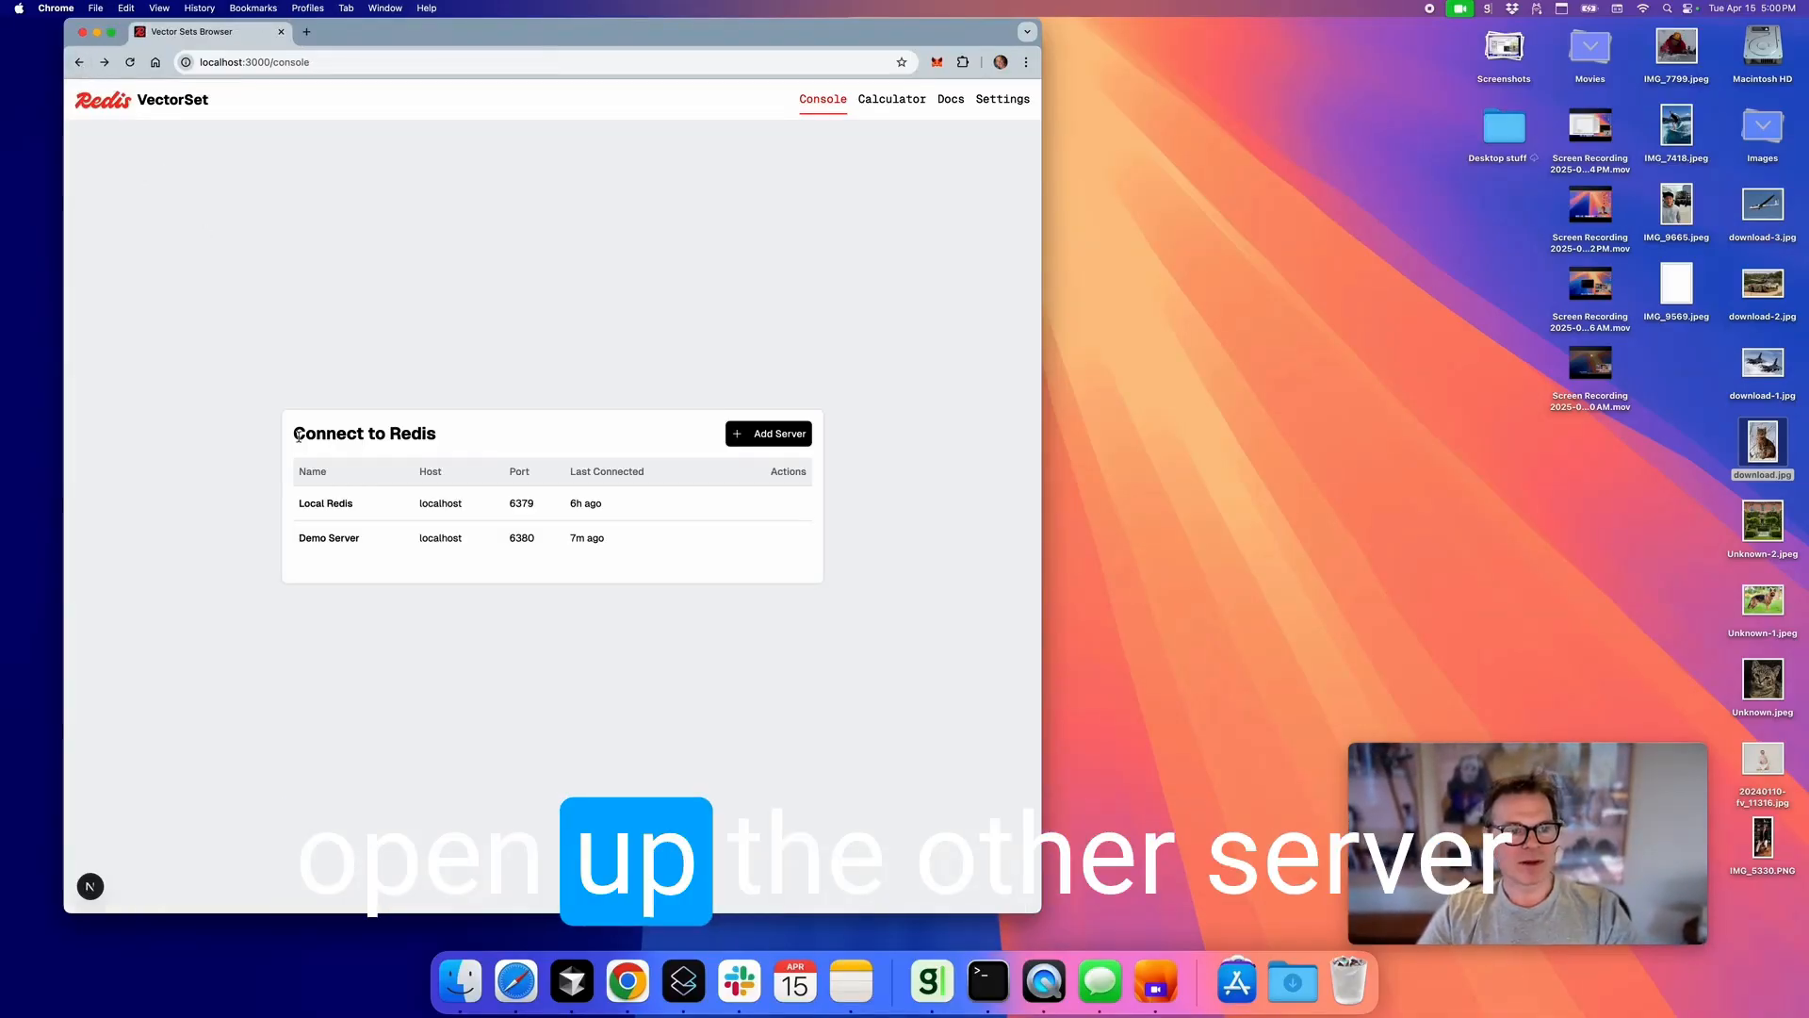
left_click(337, 505)
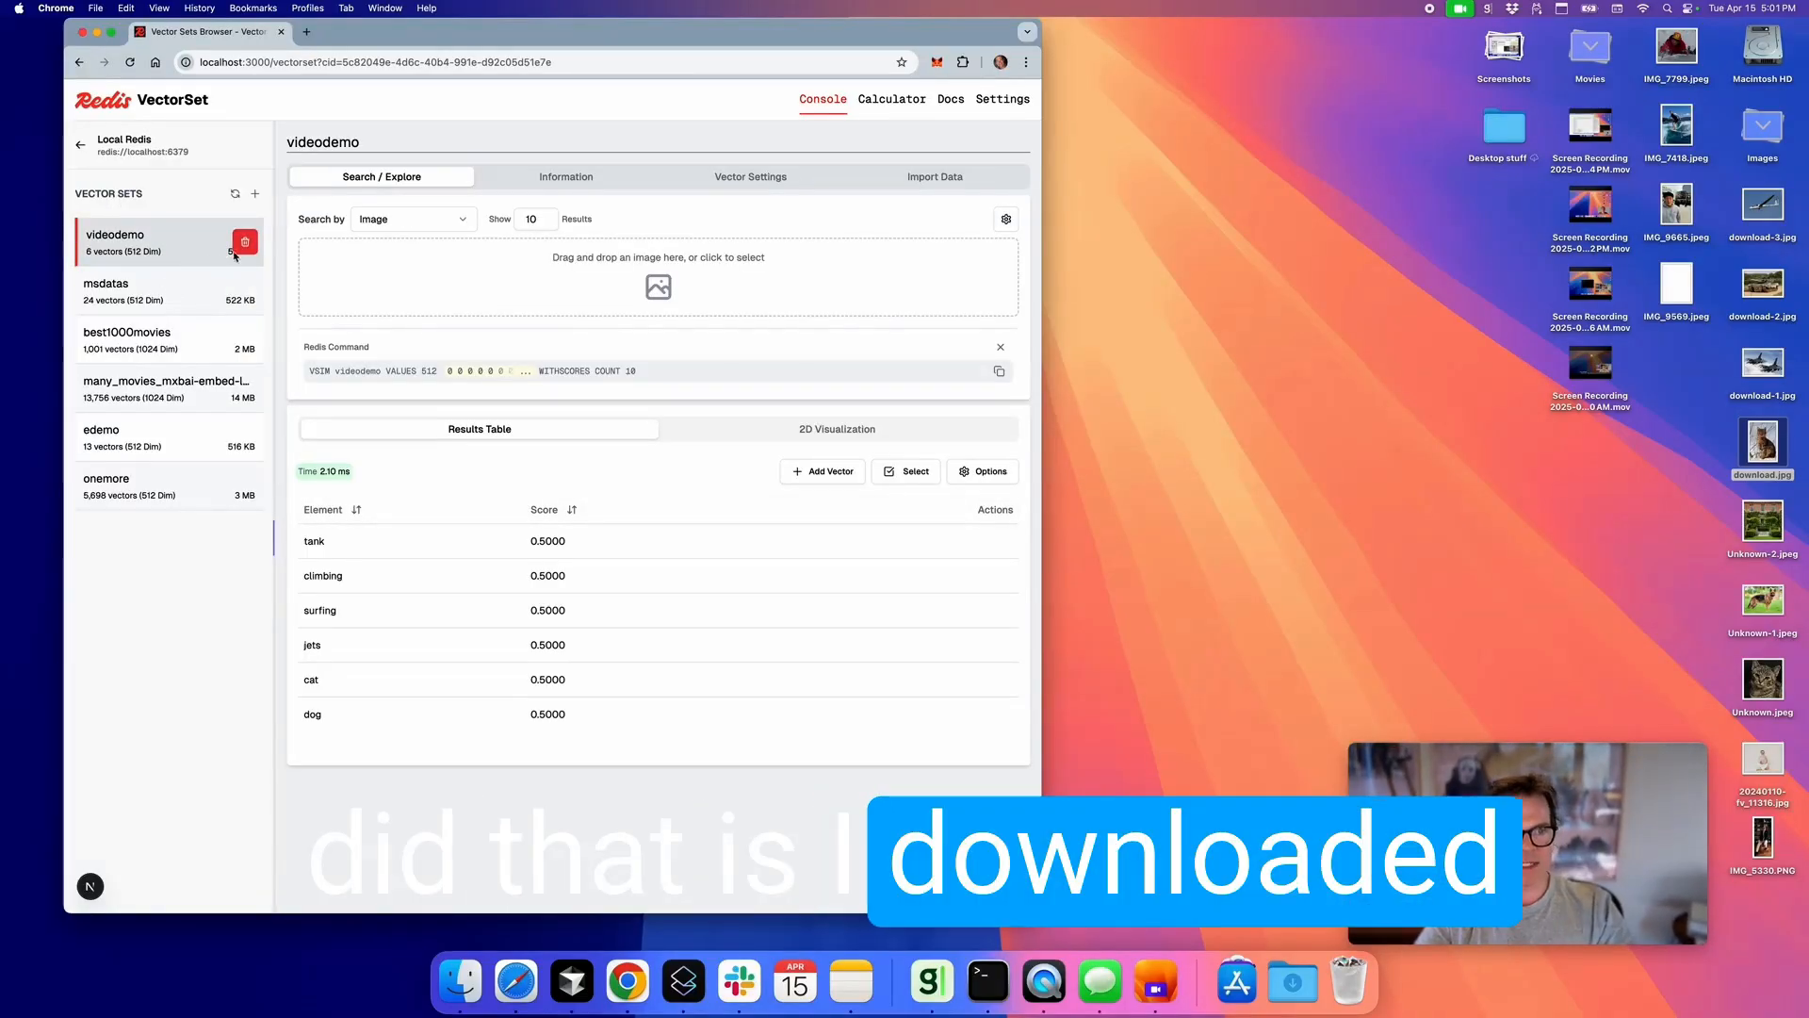
left_click(244, 243)
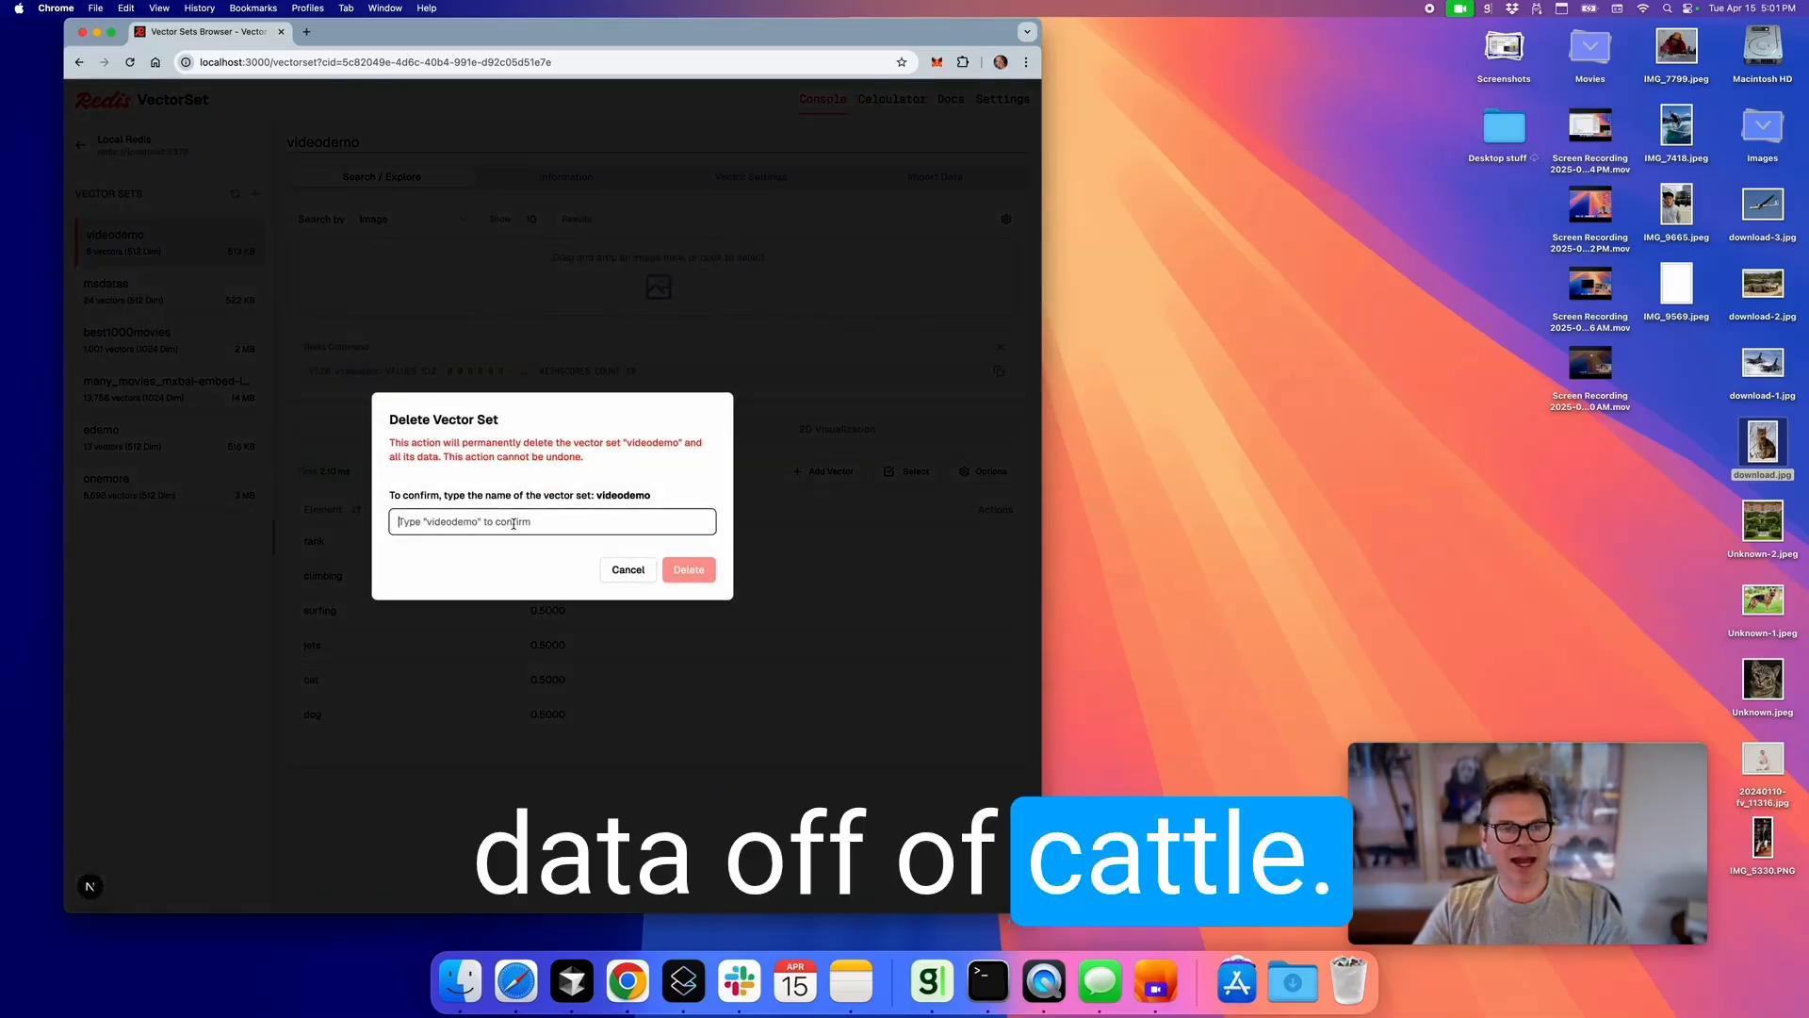
type("videodemo")
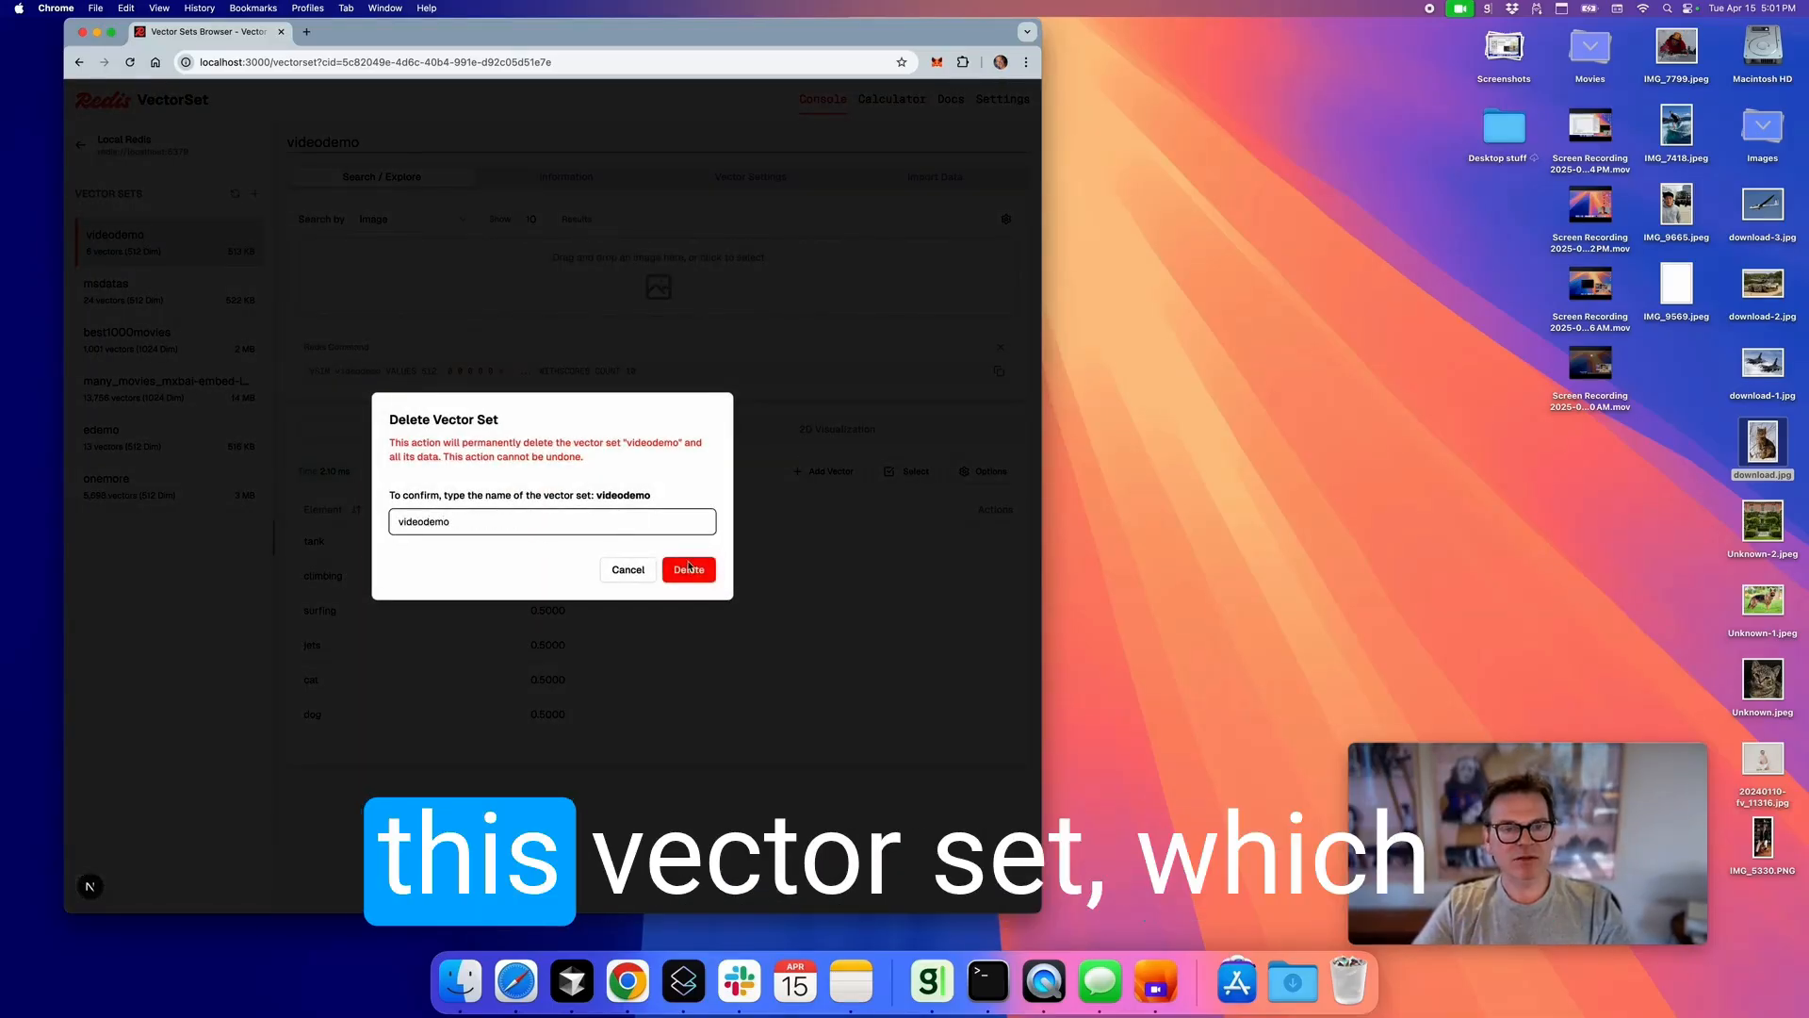
left_click(689, 568)
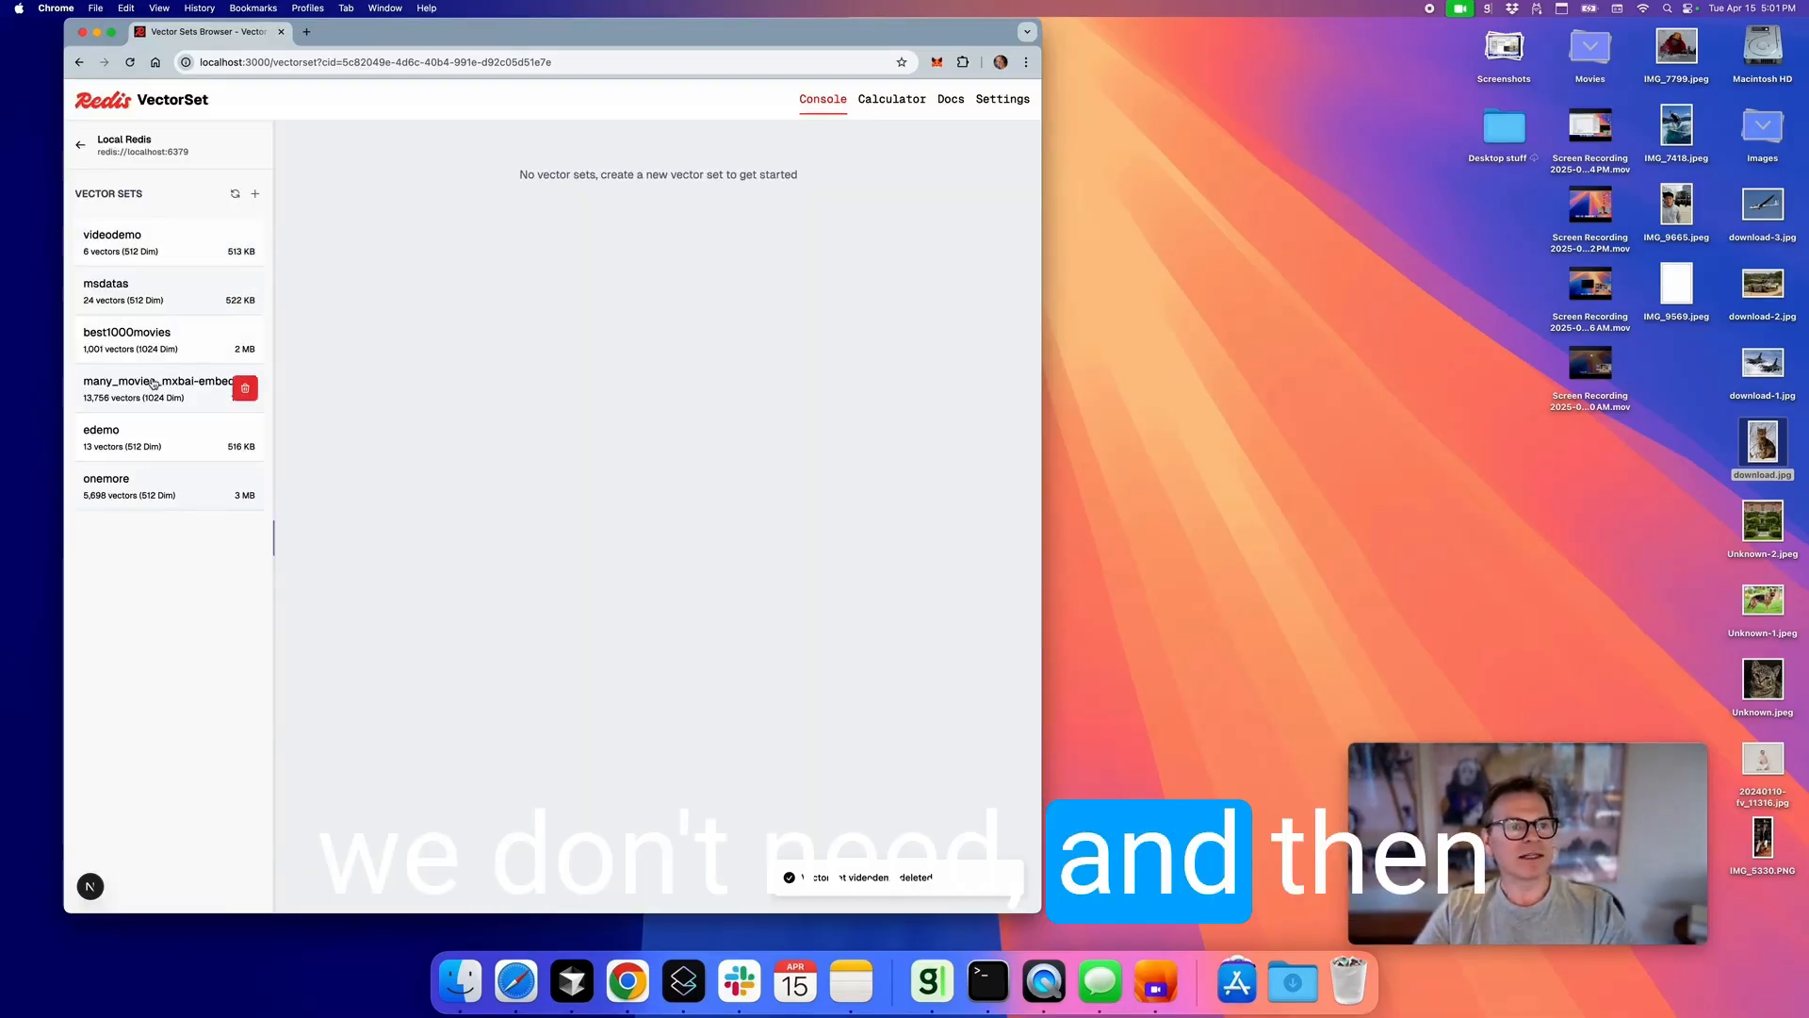
Open the best1000movies vector set, show 100 results, and review the returned movies and the query time
left_click(138, 250)
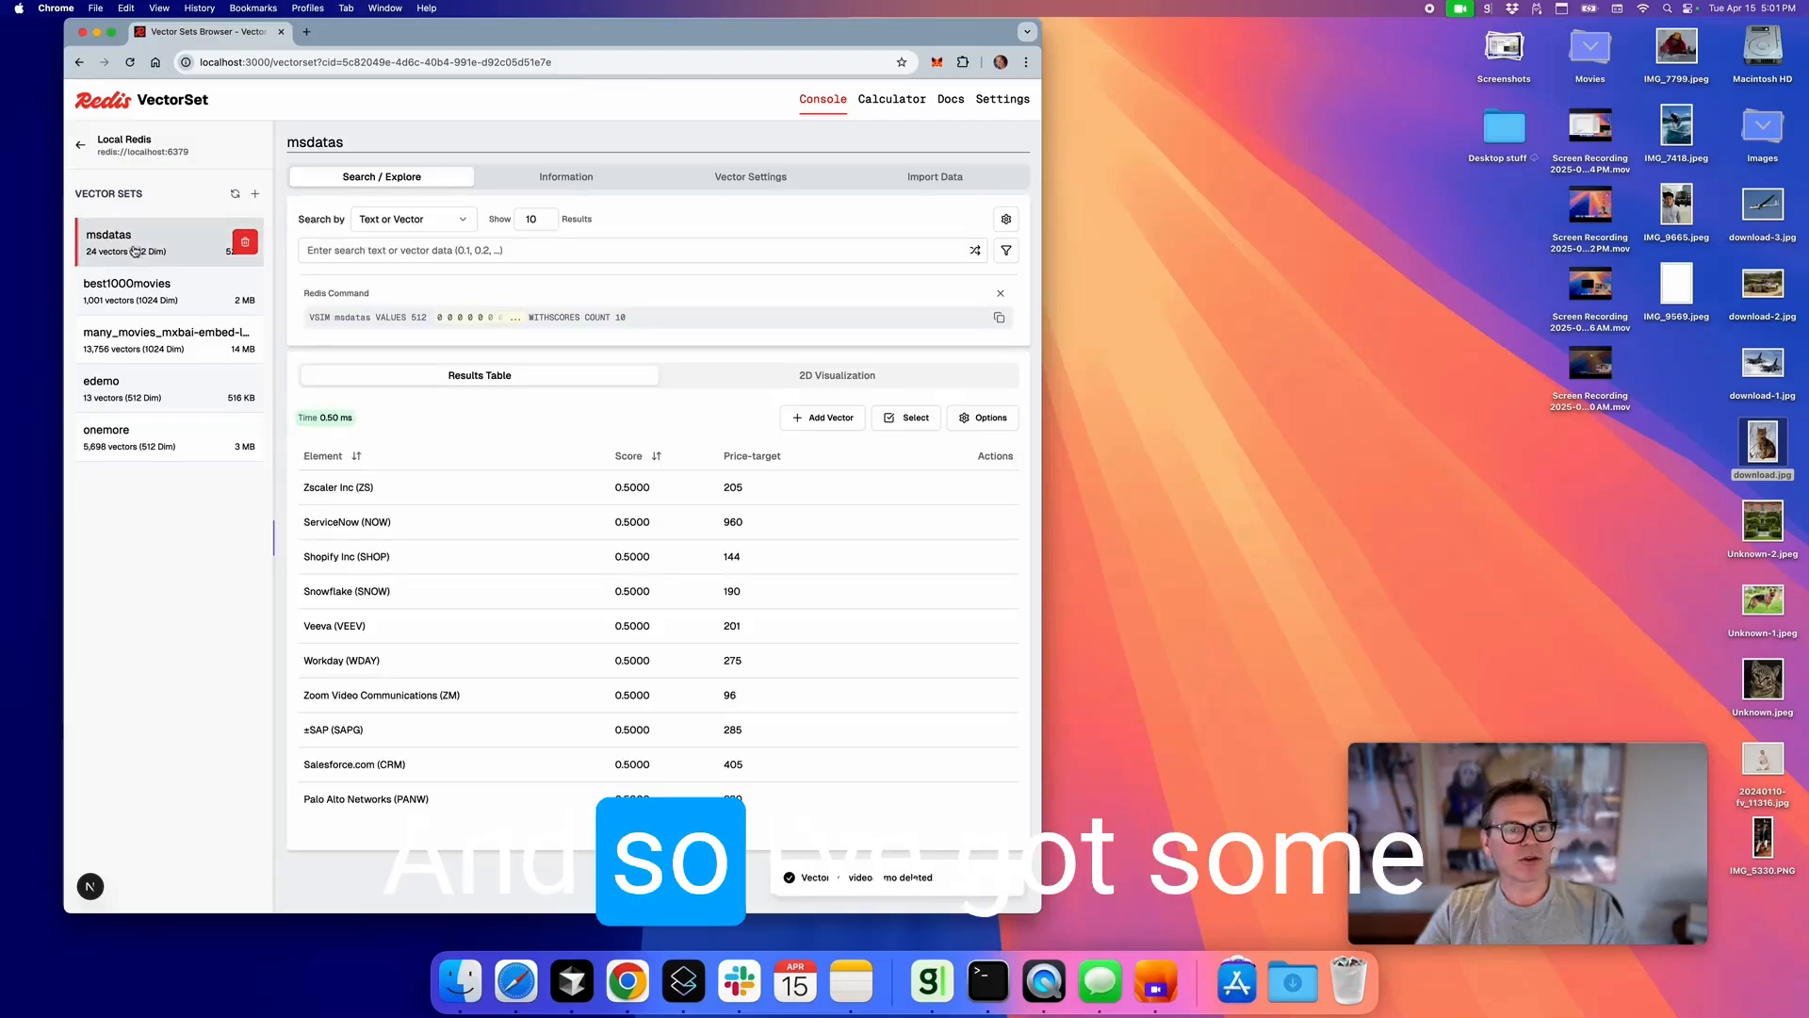
left_click(136, 292)
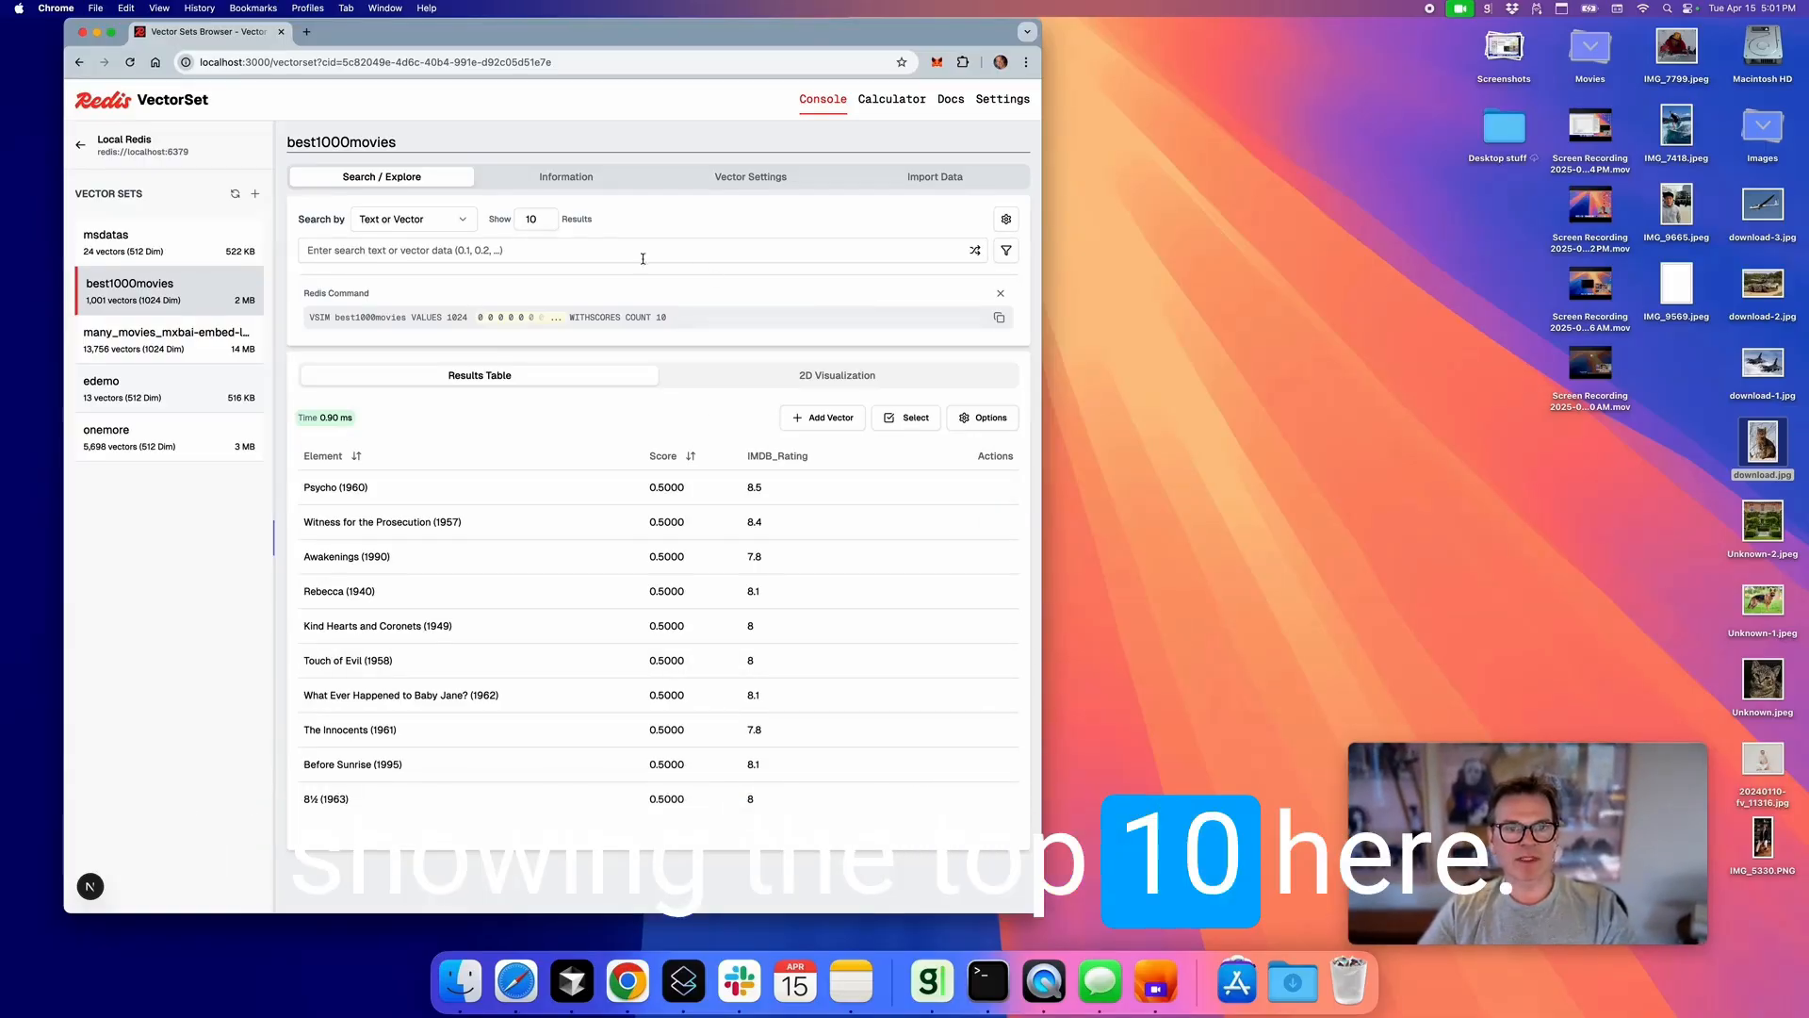
left_click(544, 223)
left_click(544, 217)
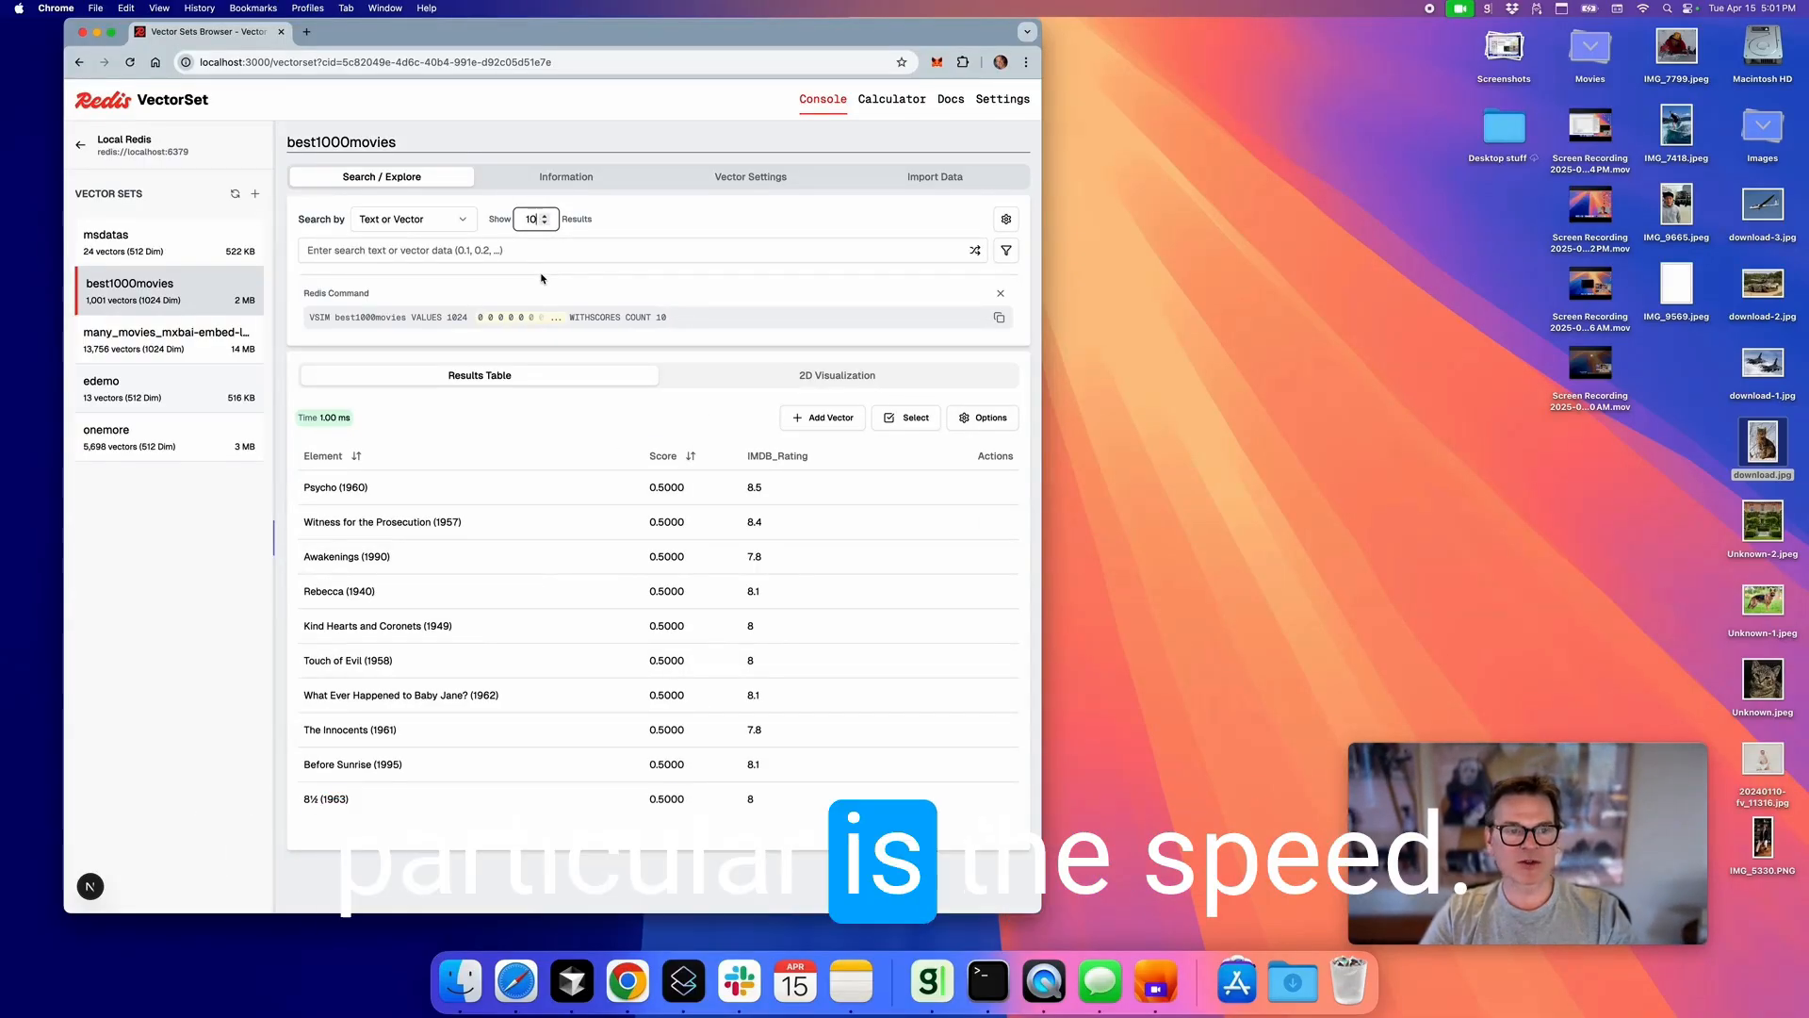
type("0")
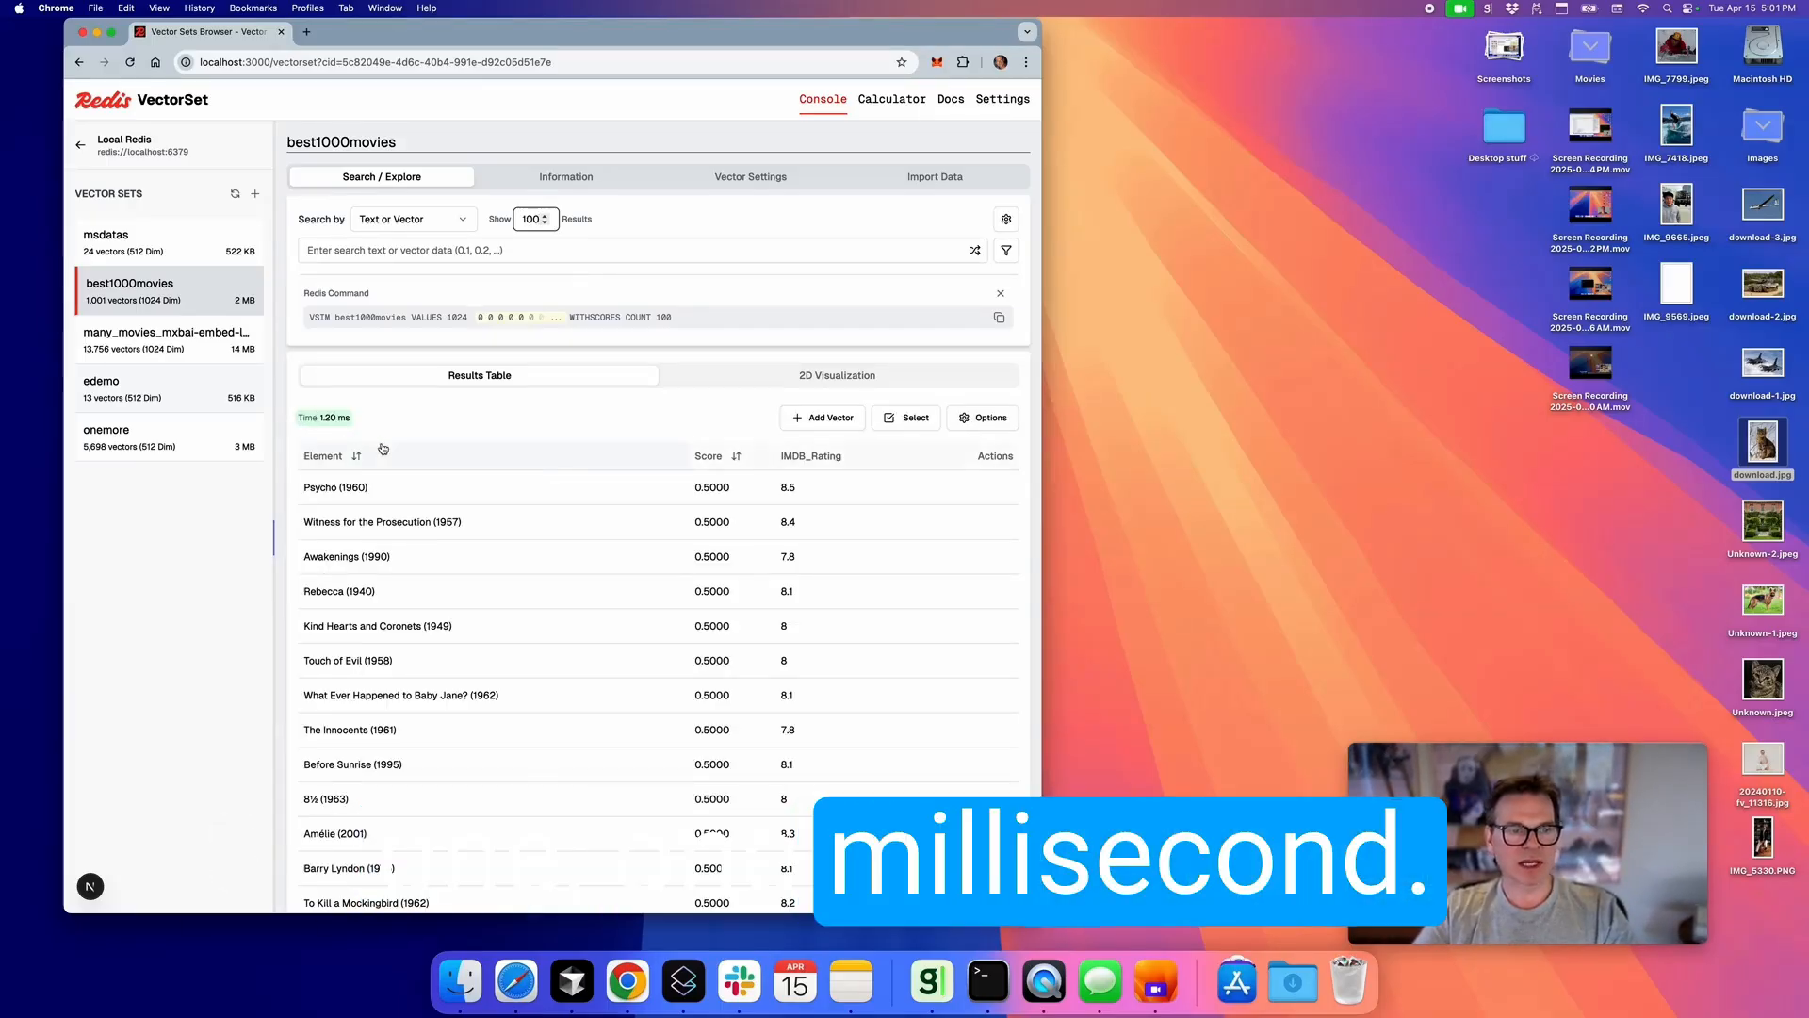
scroll(383, 448, "down", 15)
scroll(384, 448, "up", 15)
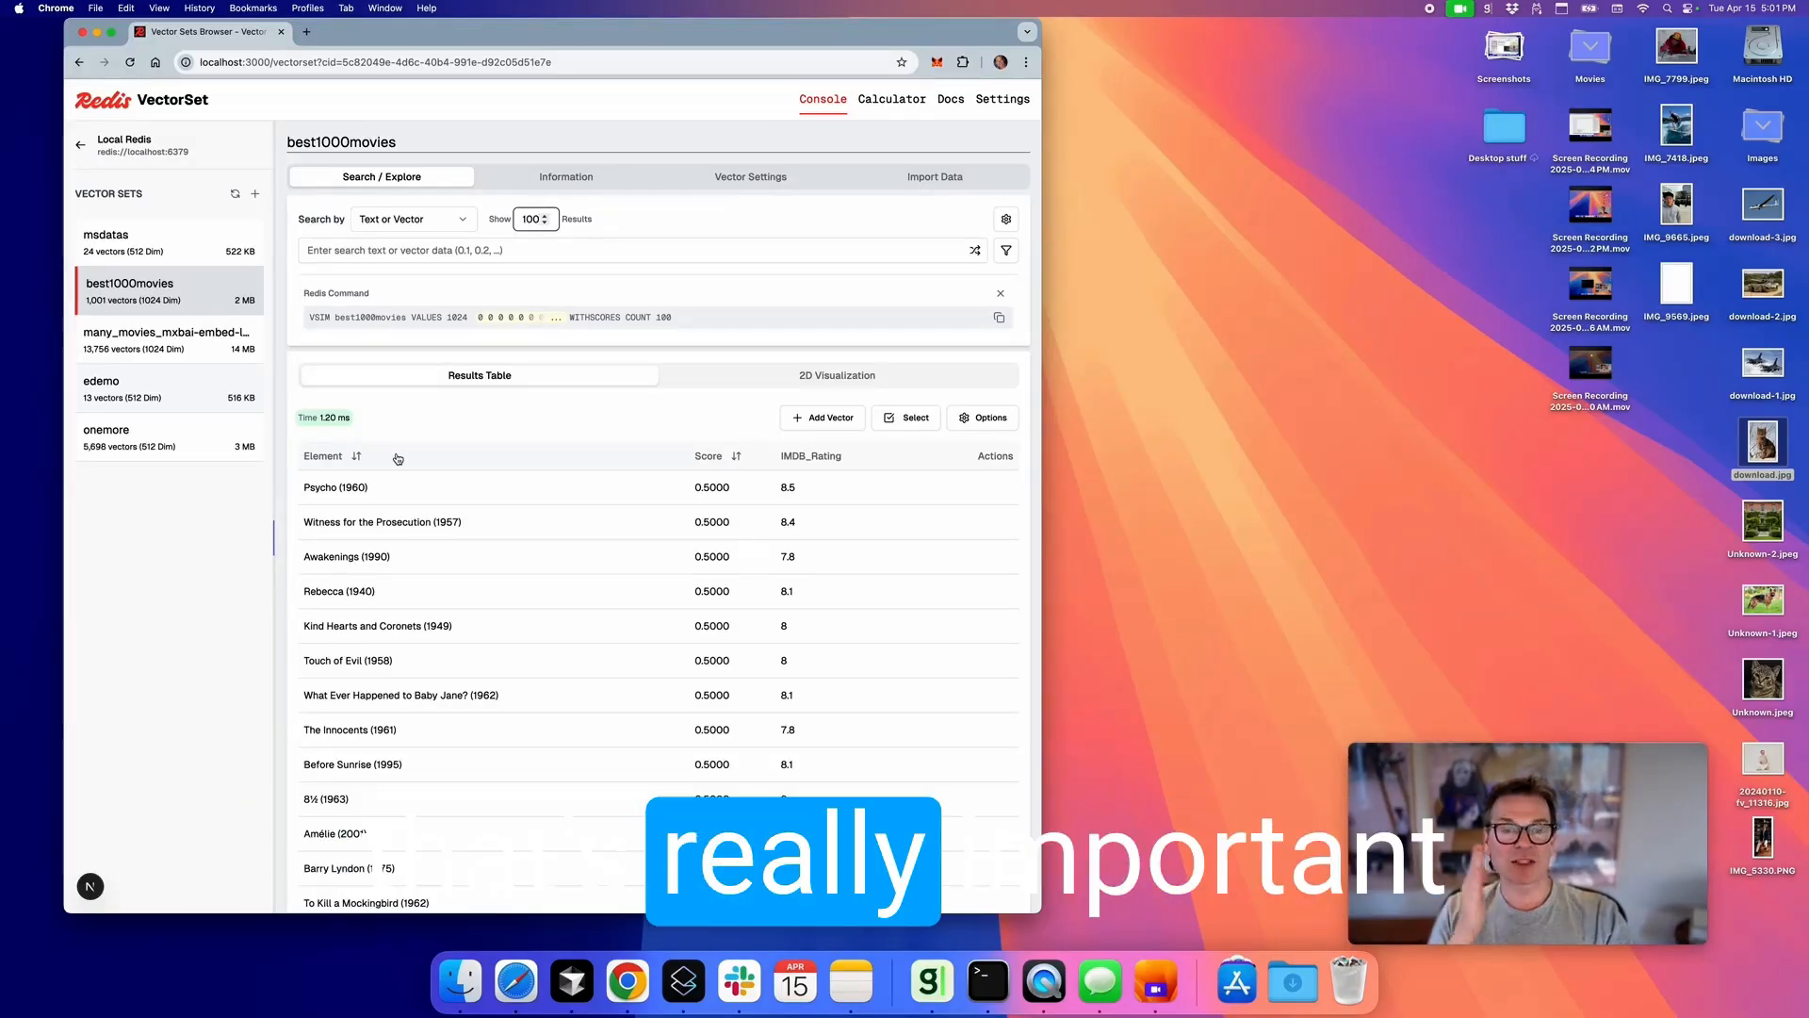
left_click(384, 604)
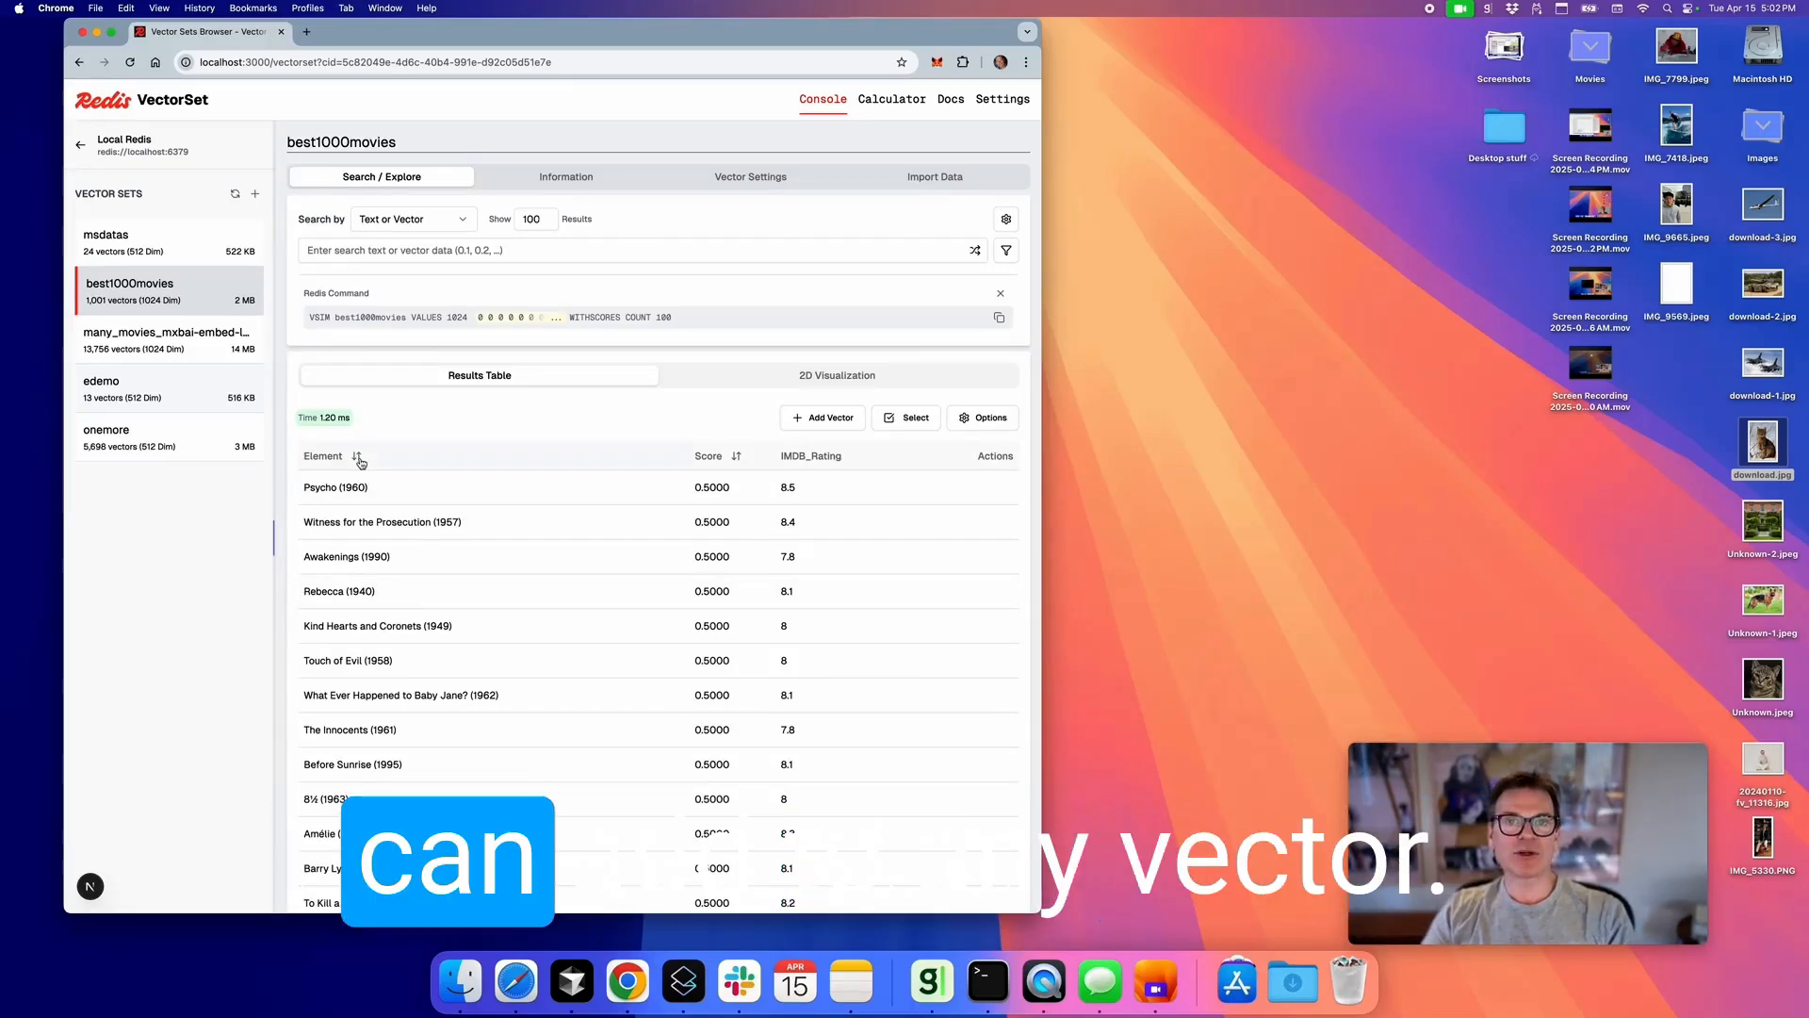
left_click(821, 419)
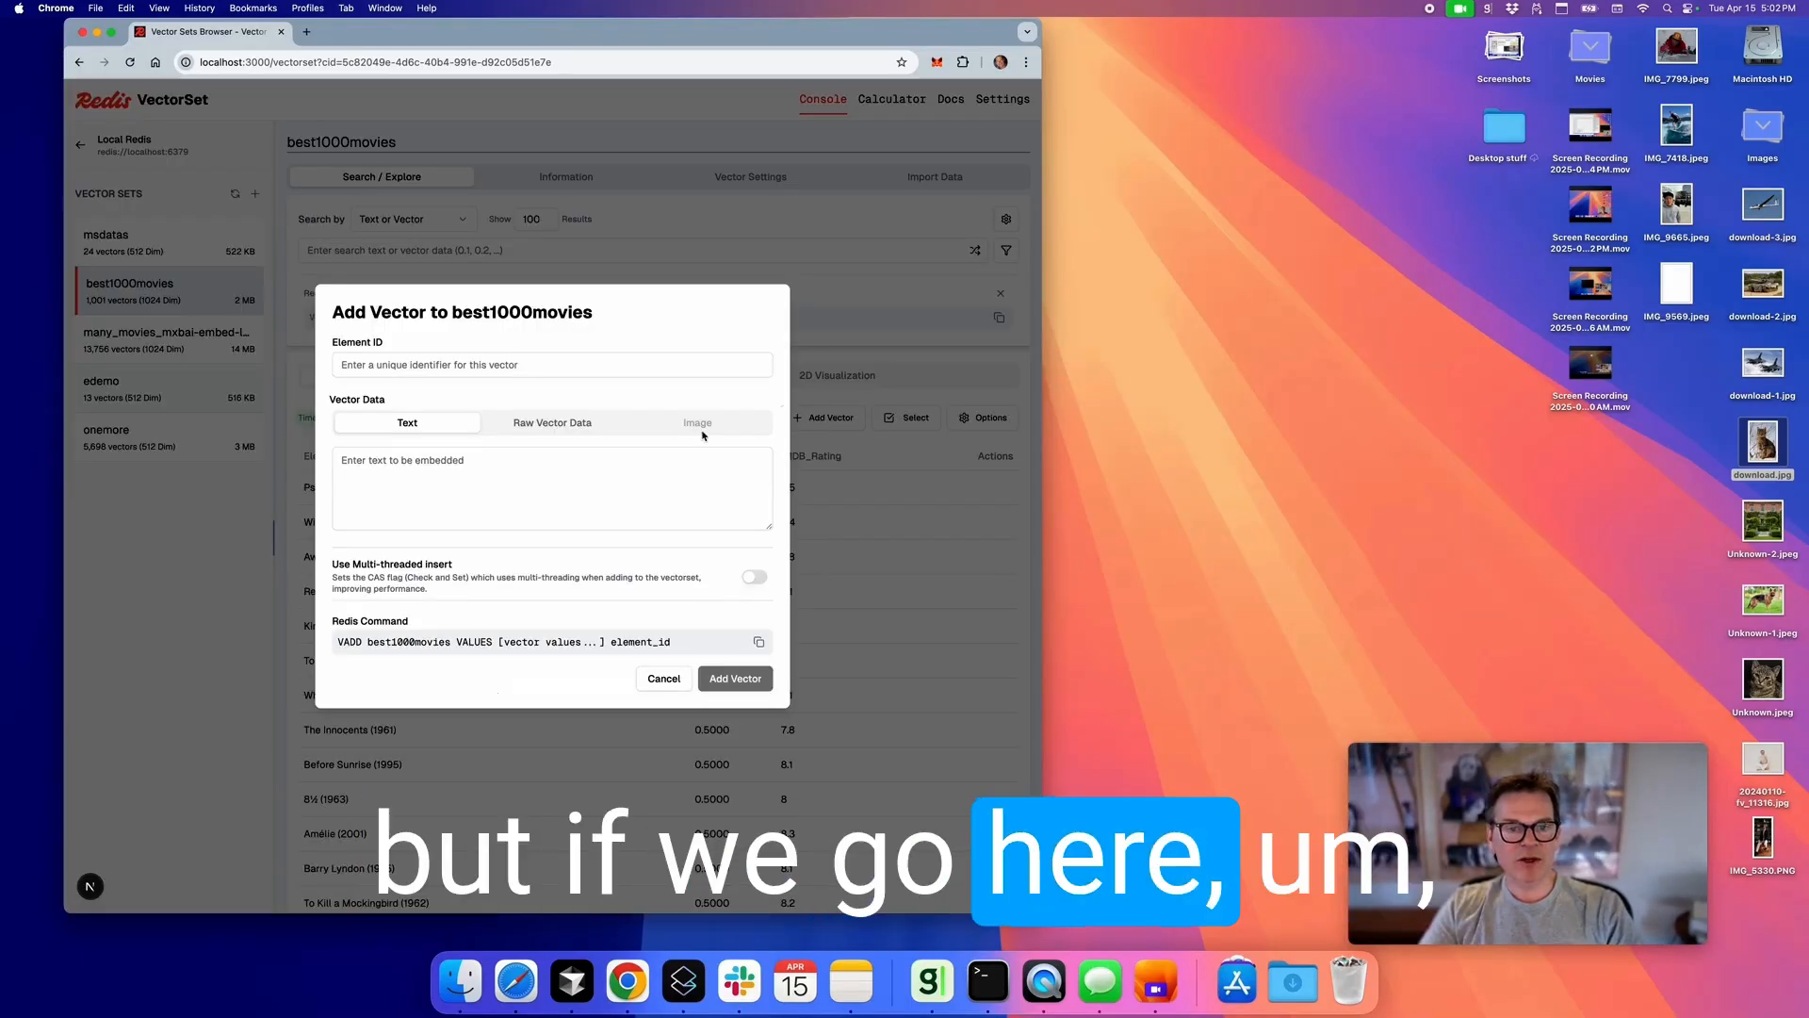
scroll(403, 492, "down", 1)
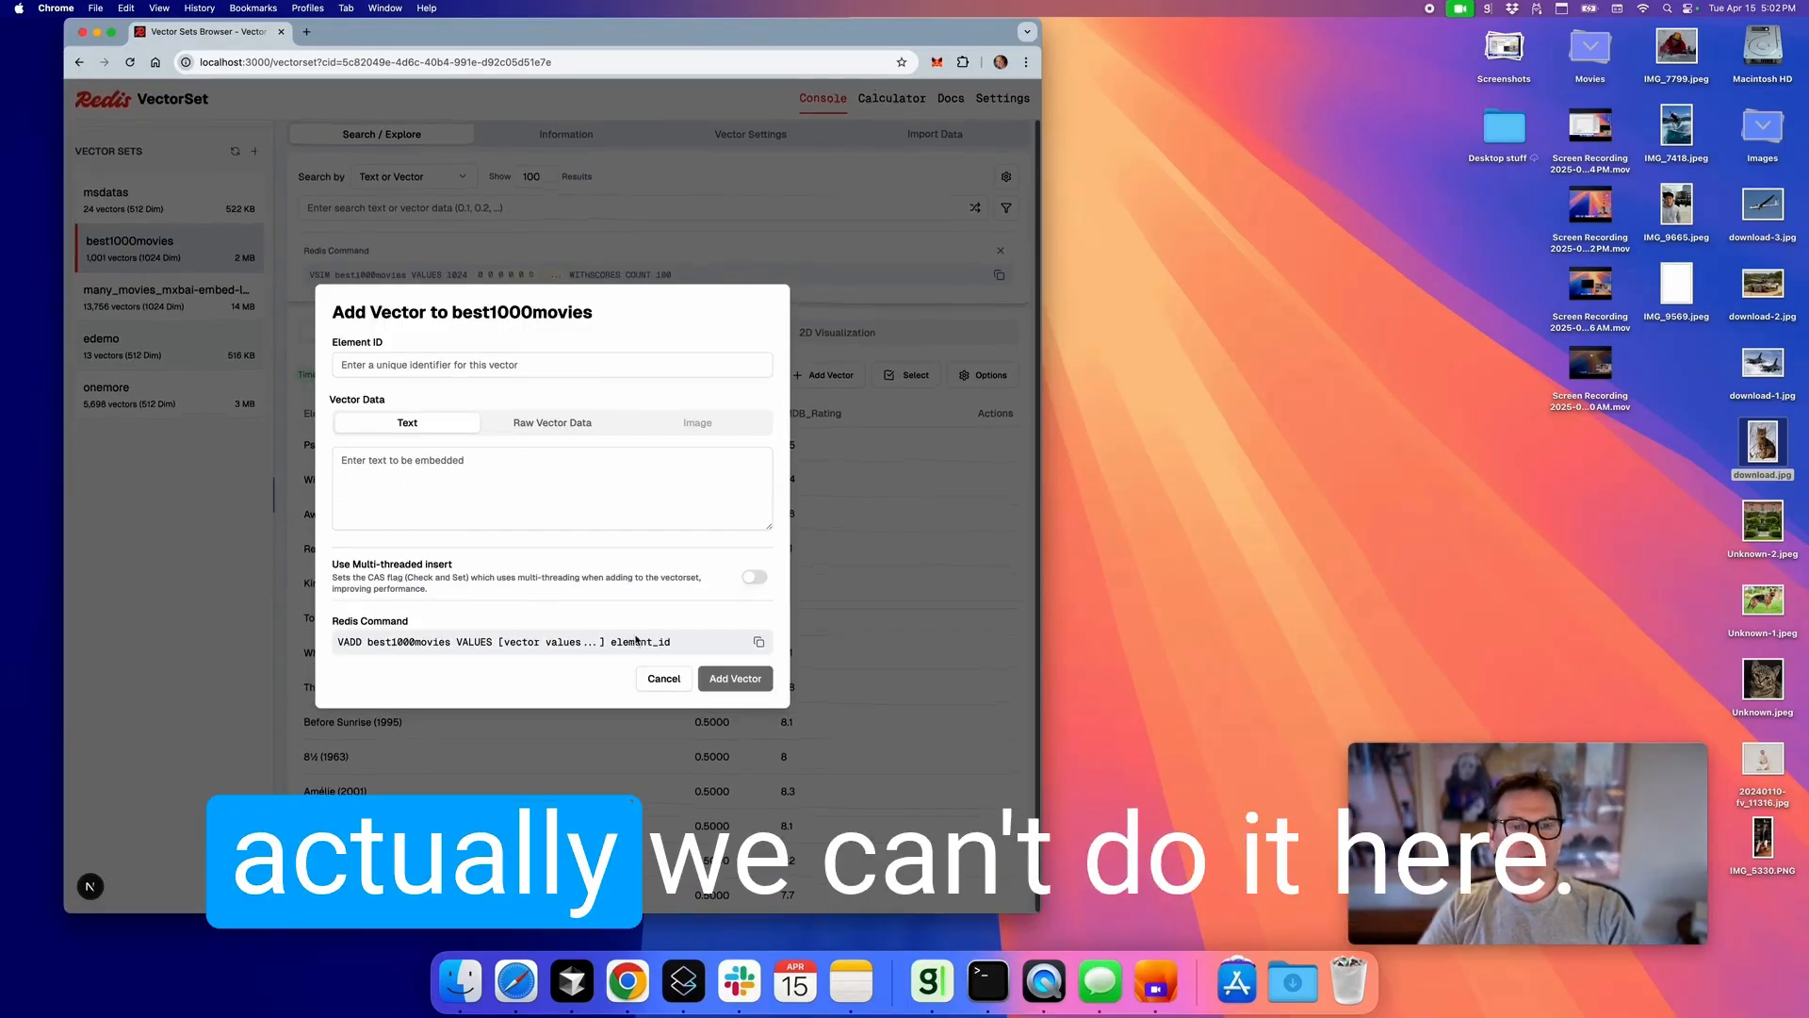
left_click(673, 685)
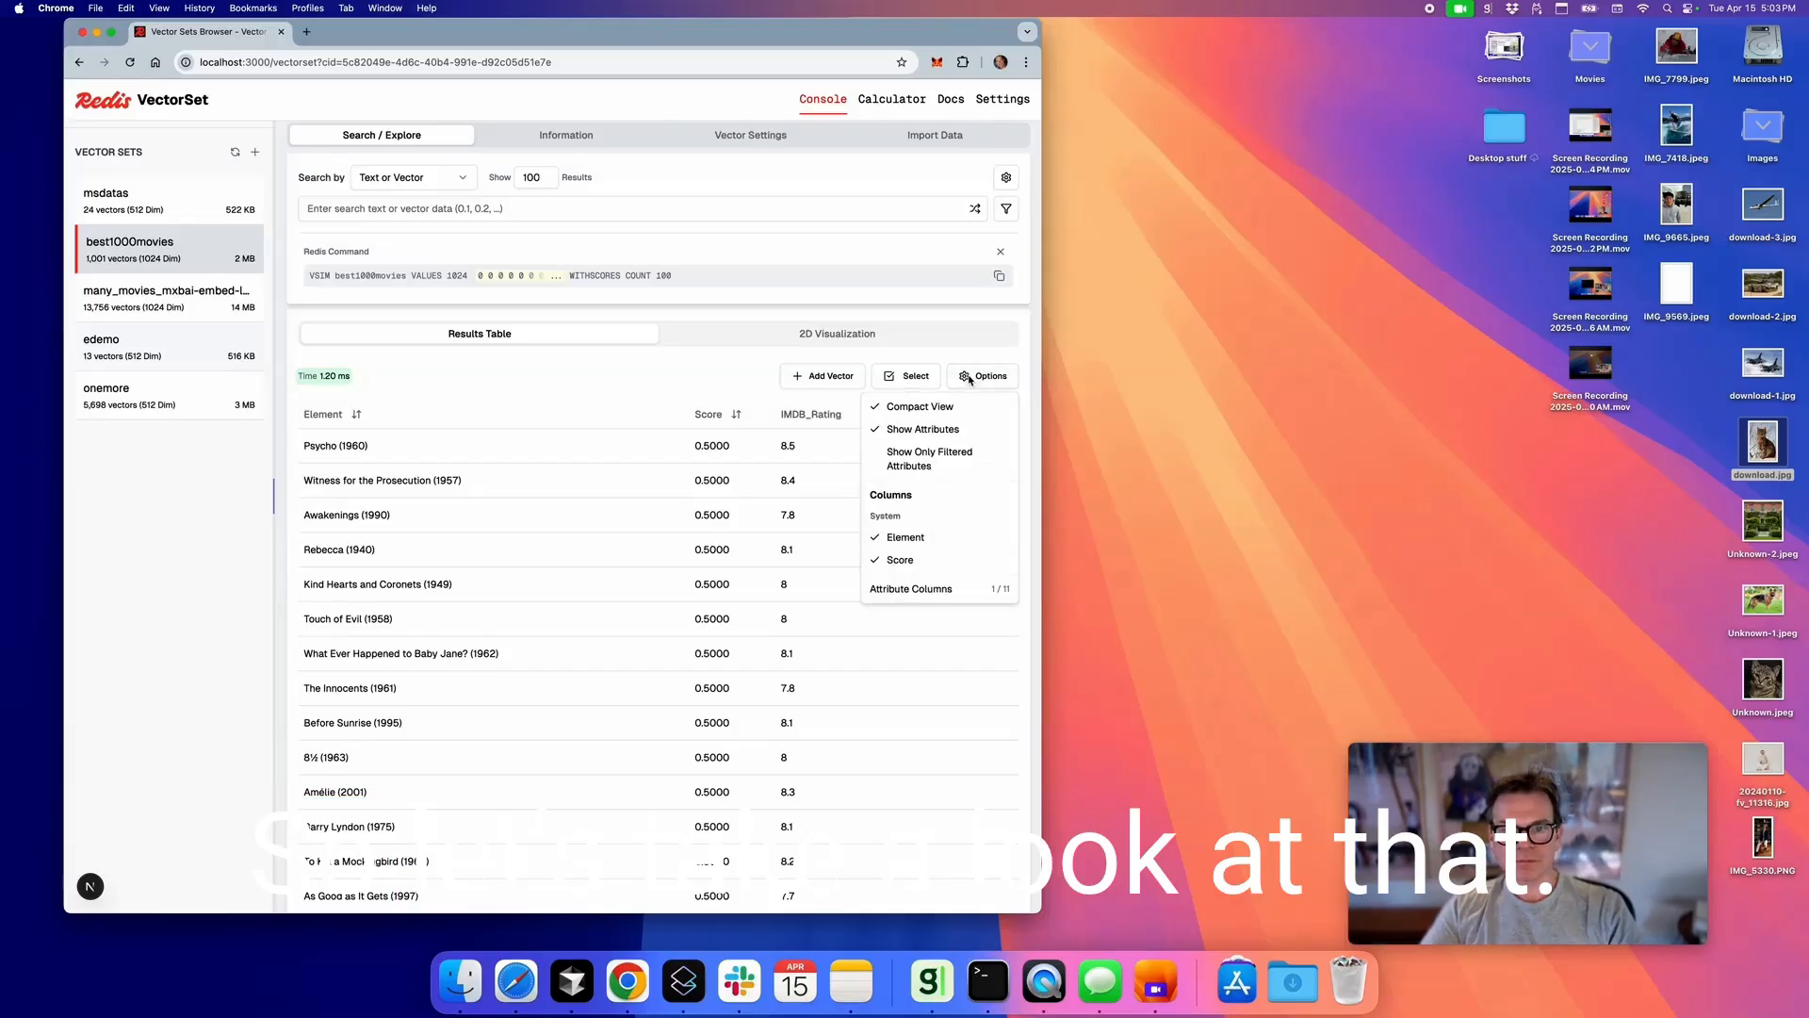
Add the Meta_score, Genre, Runtime and Released_Year attribute columns to the best1000movies results table
left_click(923, 588)
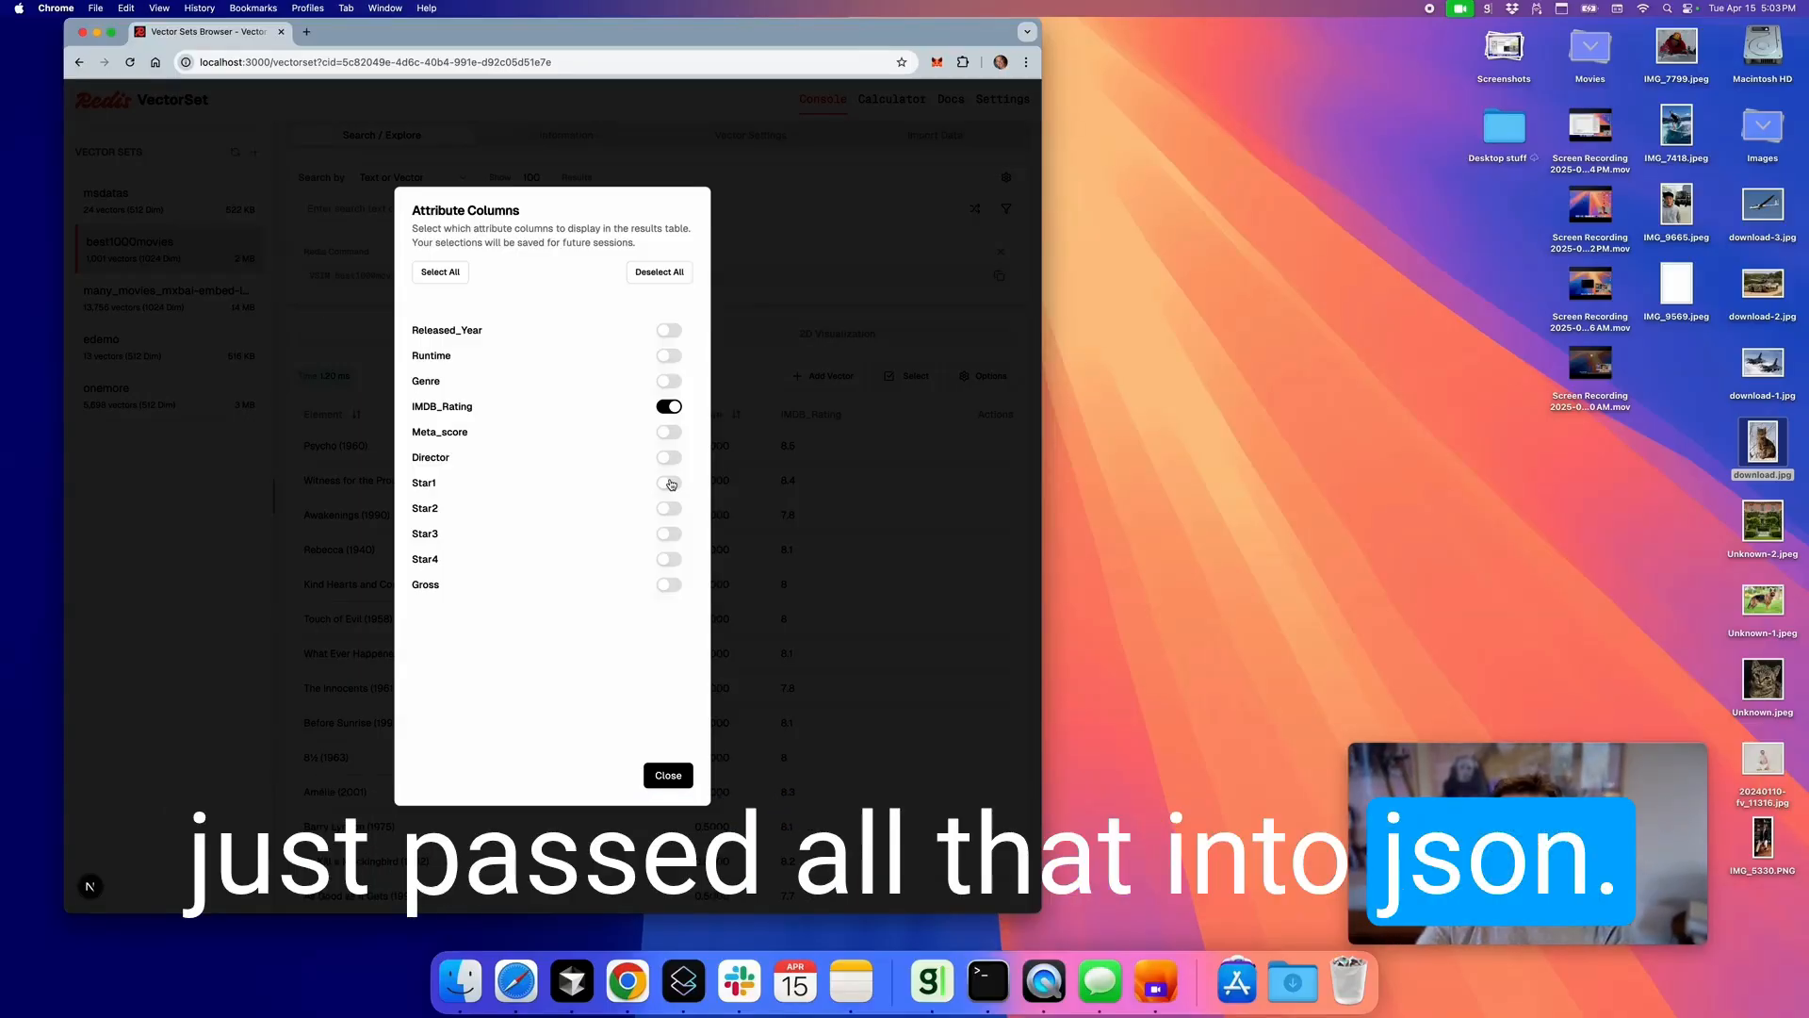
left_click(668, 433)
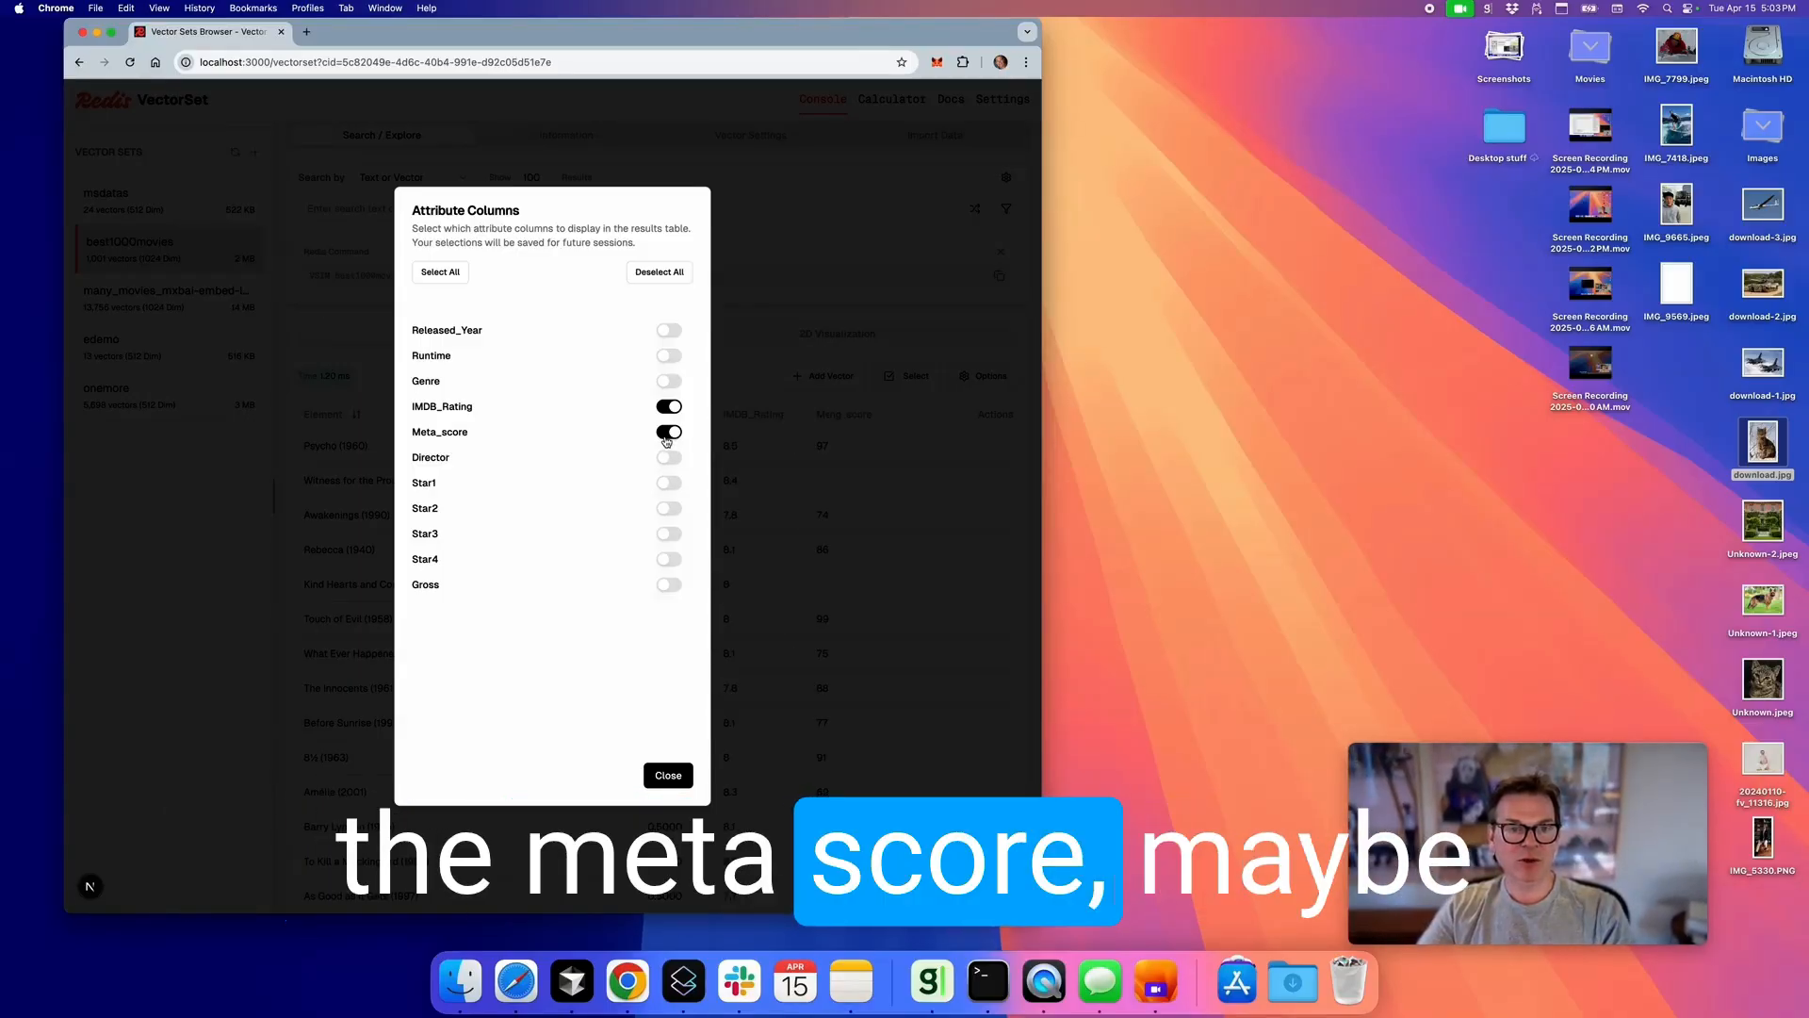
left_click(668, 382)
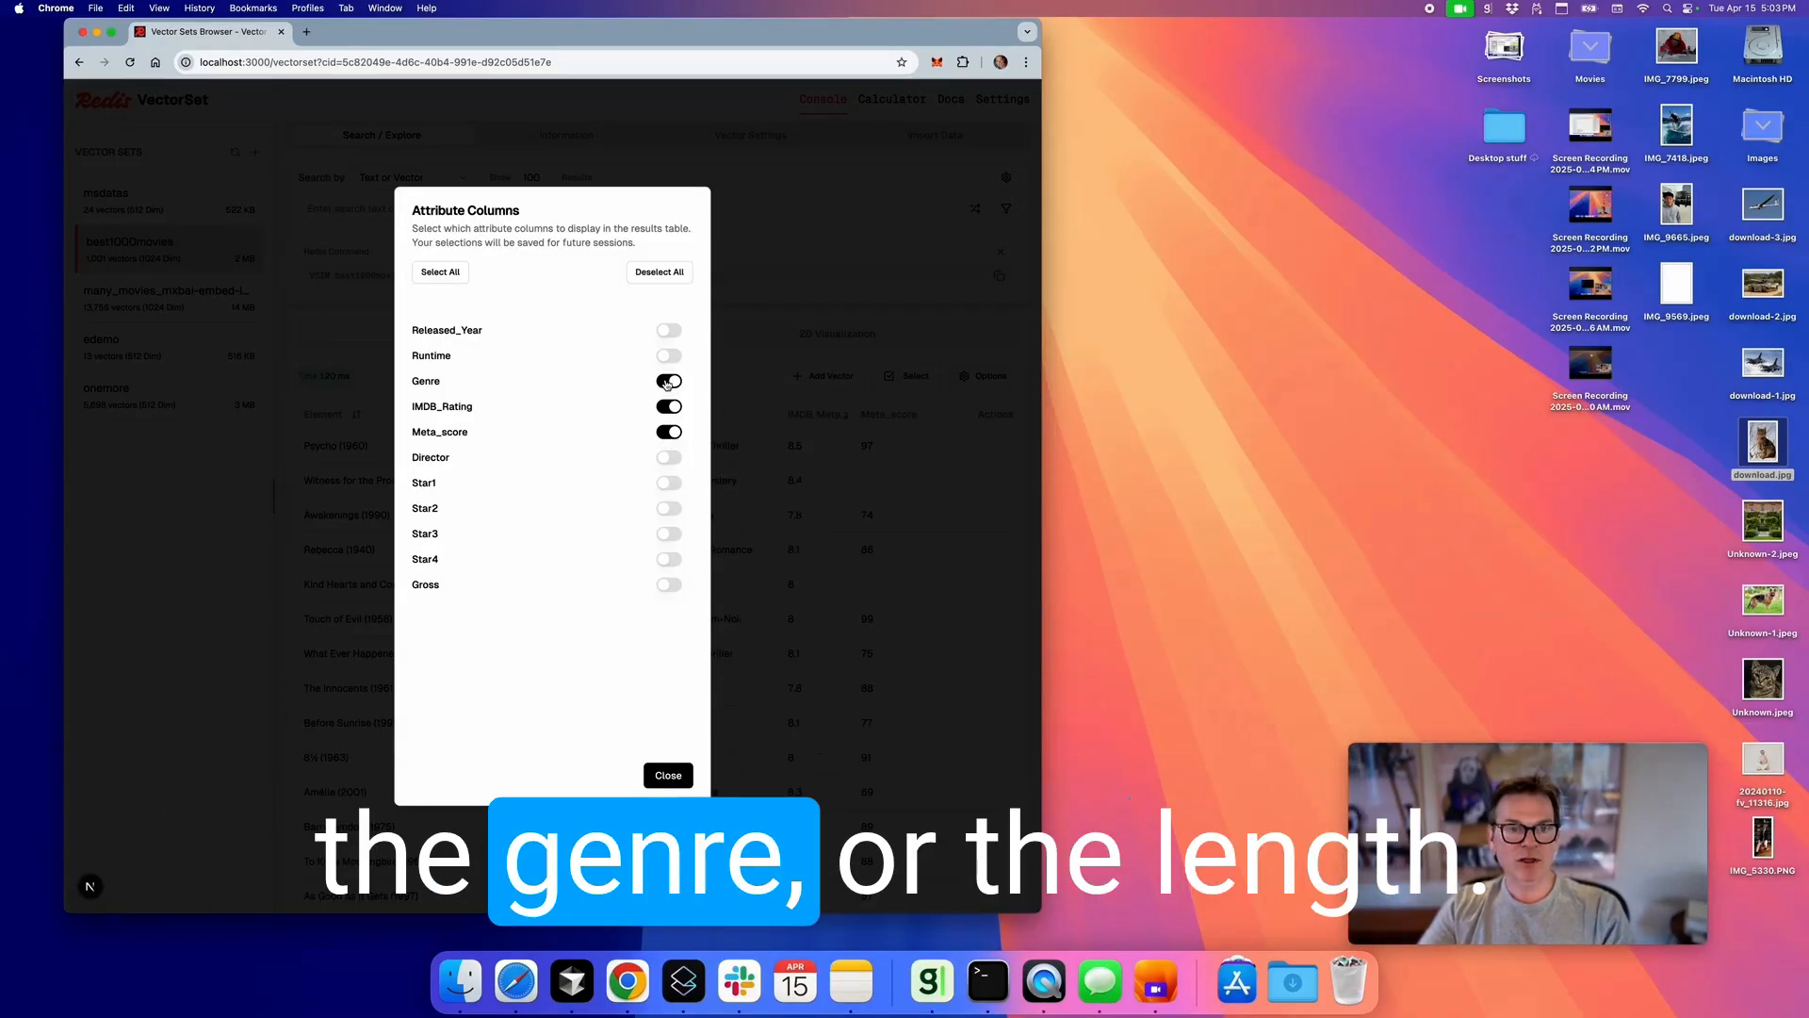
left_click(668, 356)
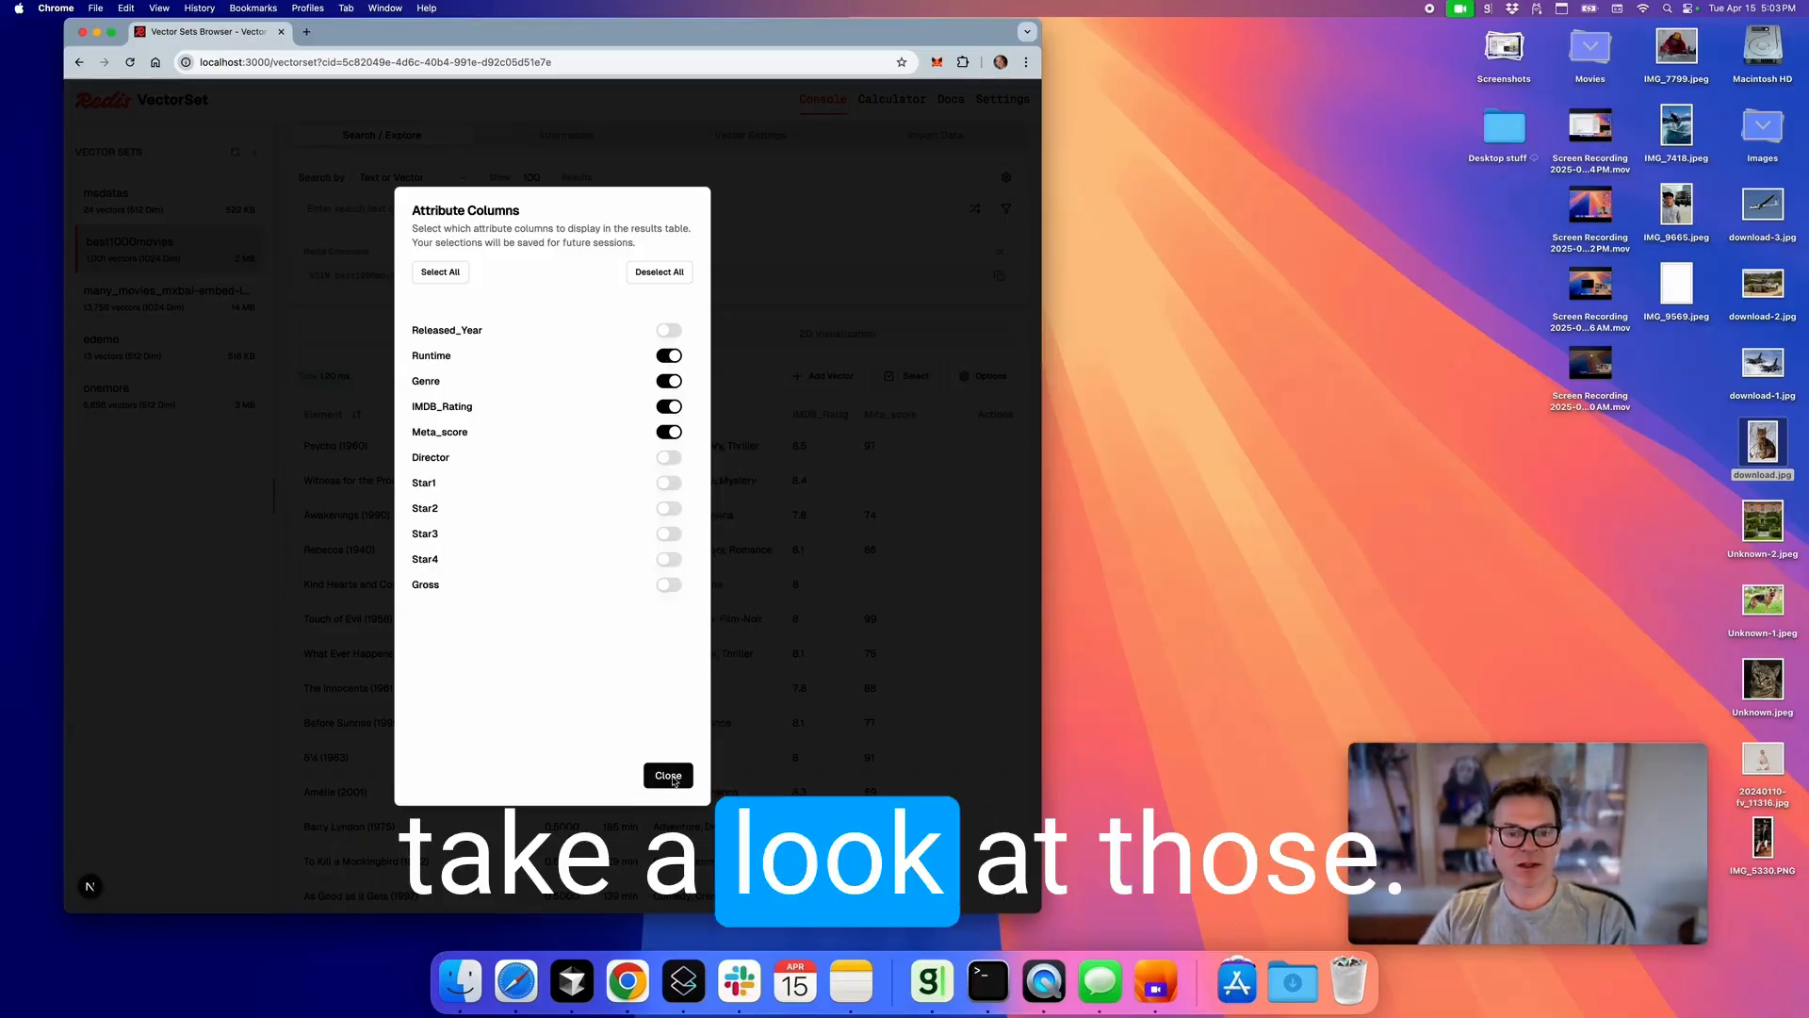
left_click(669, 331)
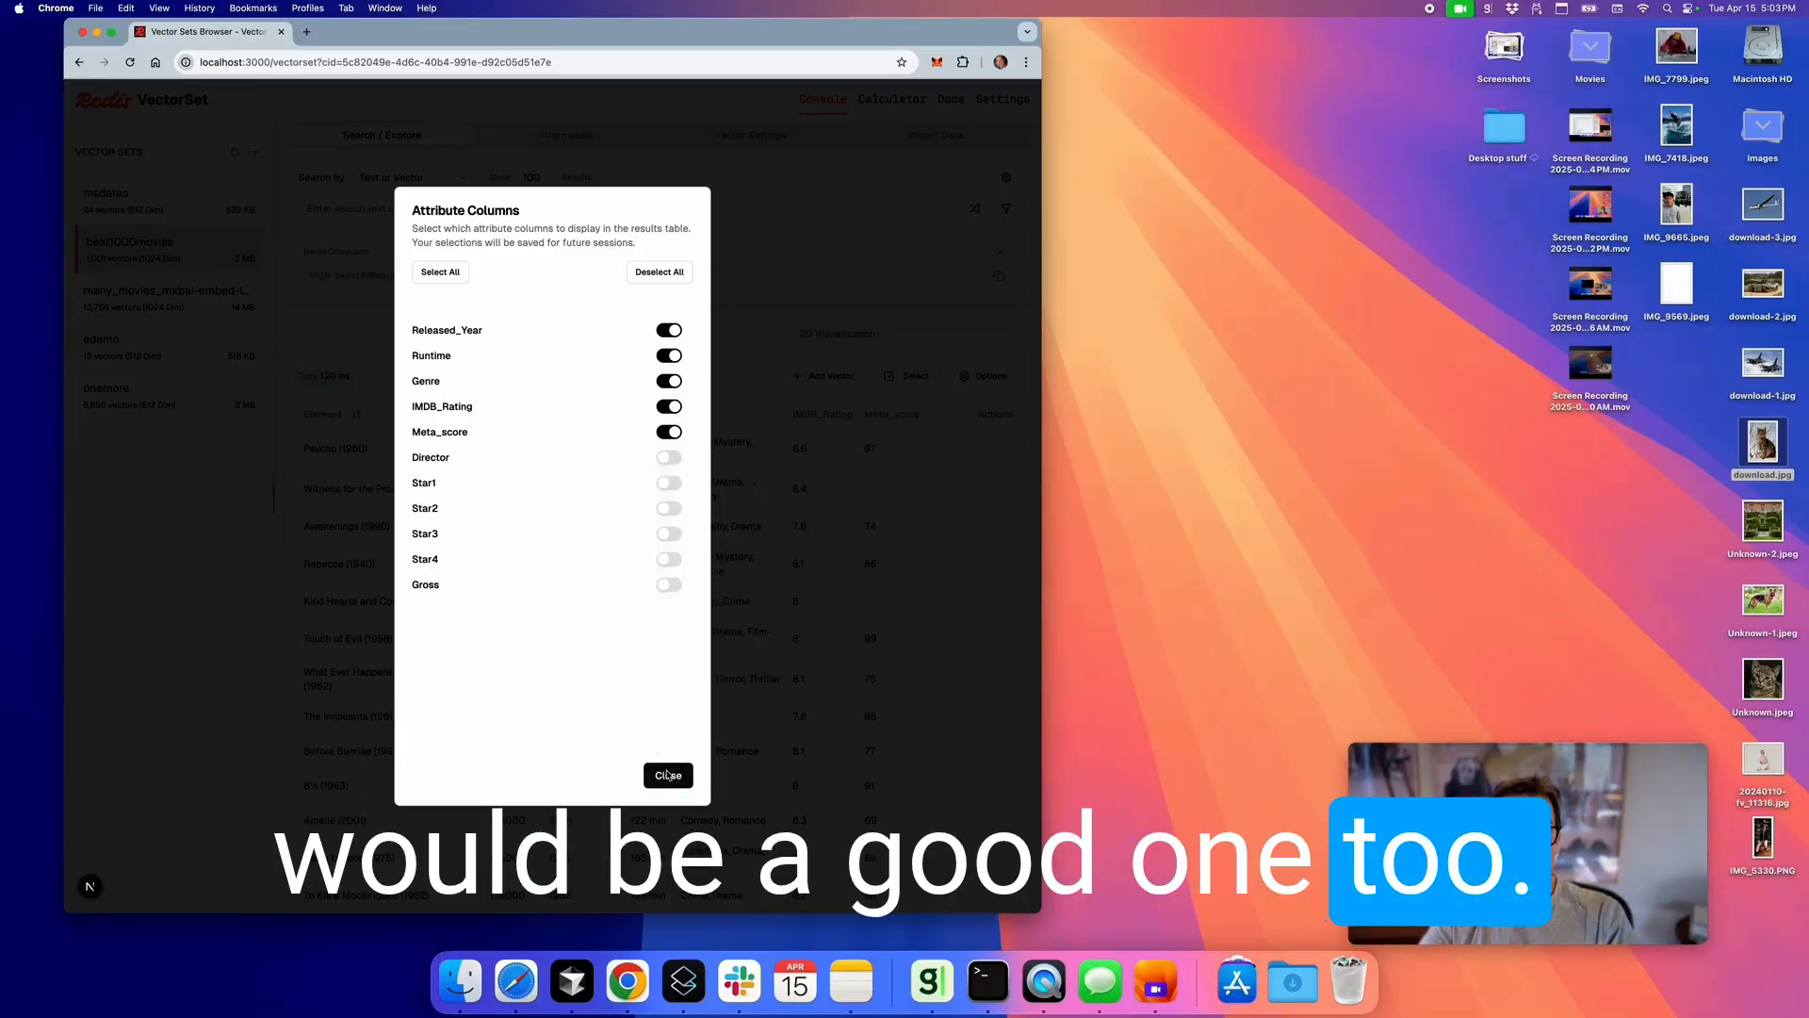
left_click(669, 773)
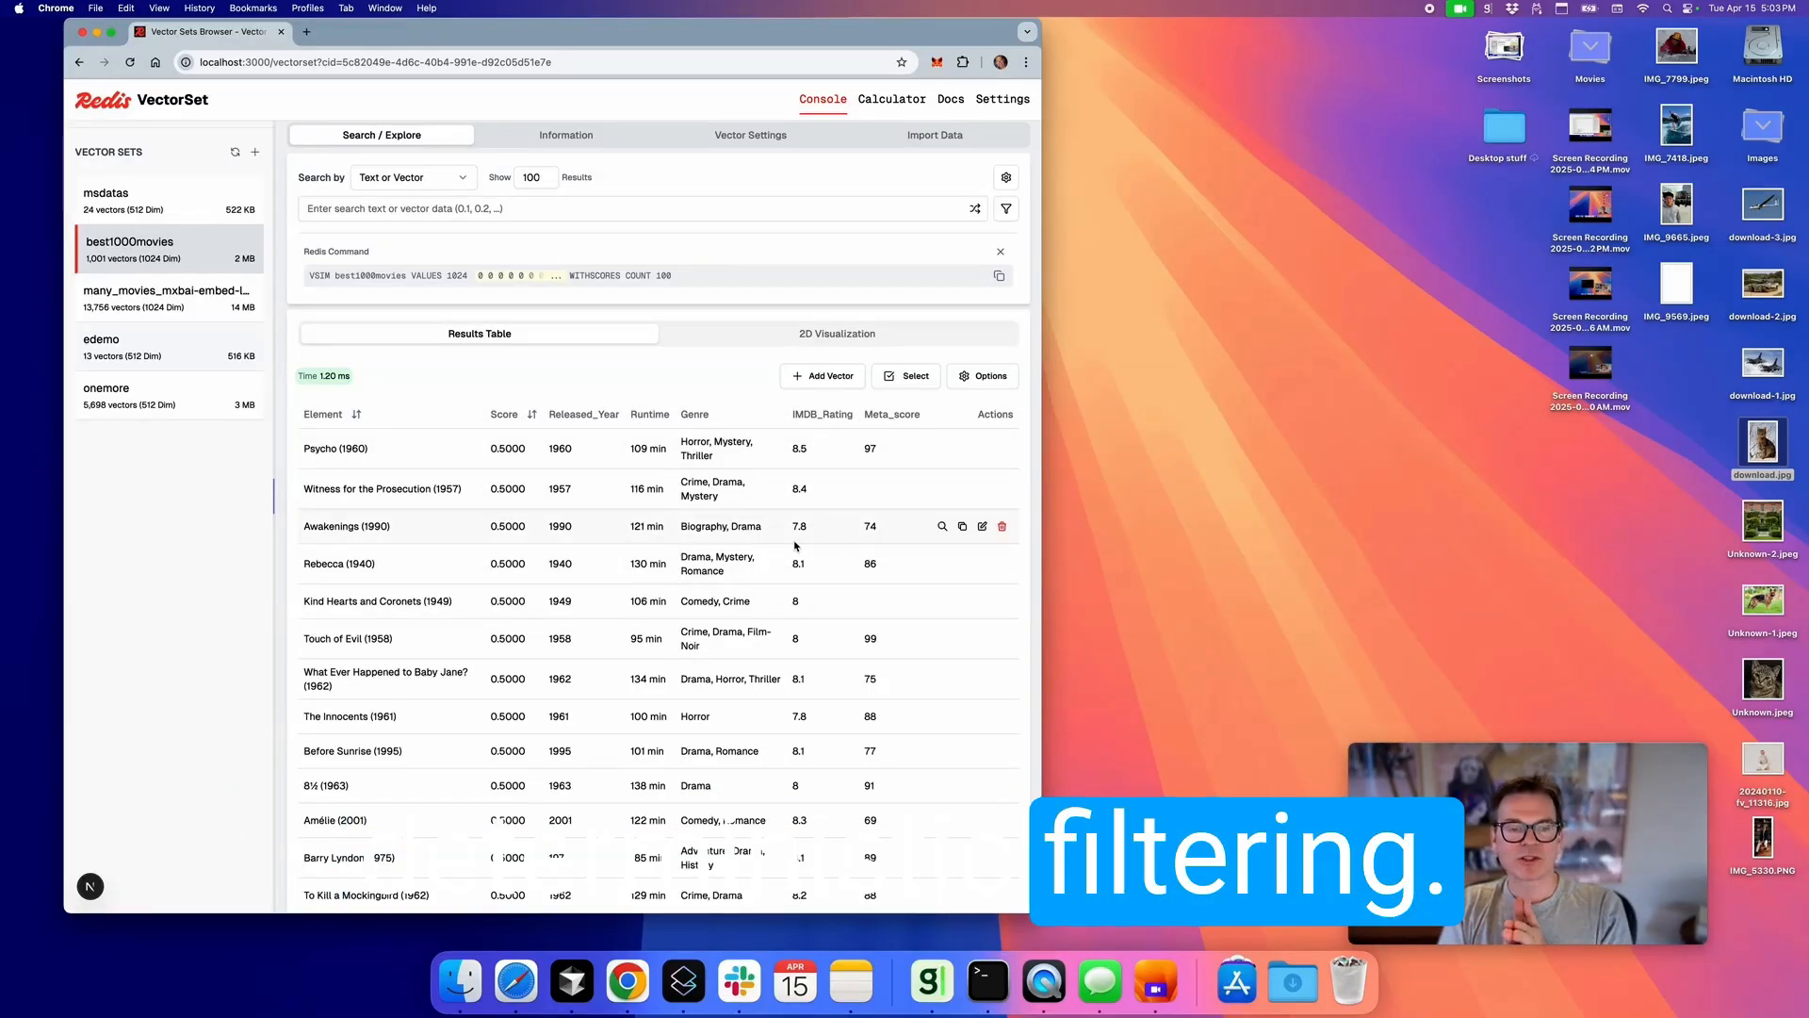
Open the many_movies_mxbai-embed-large_BIN vector set and run a text search for "scary"
left_click(167, 297)
left_click(345, 213)
type("scary")
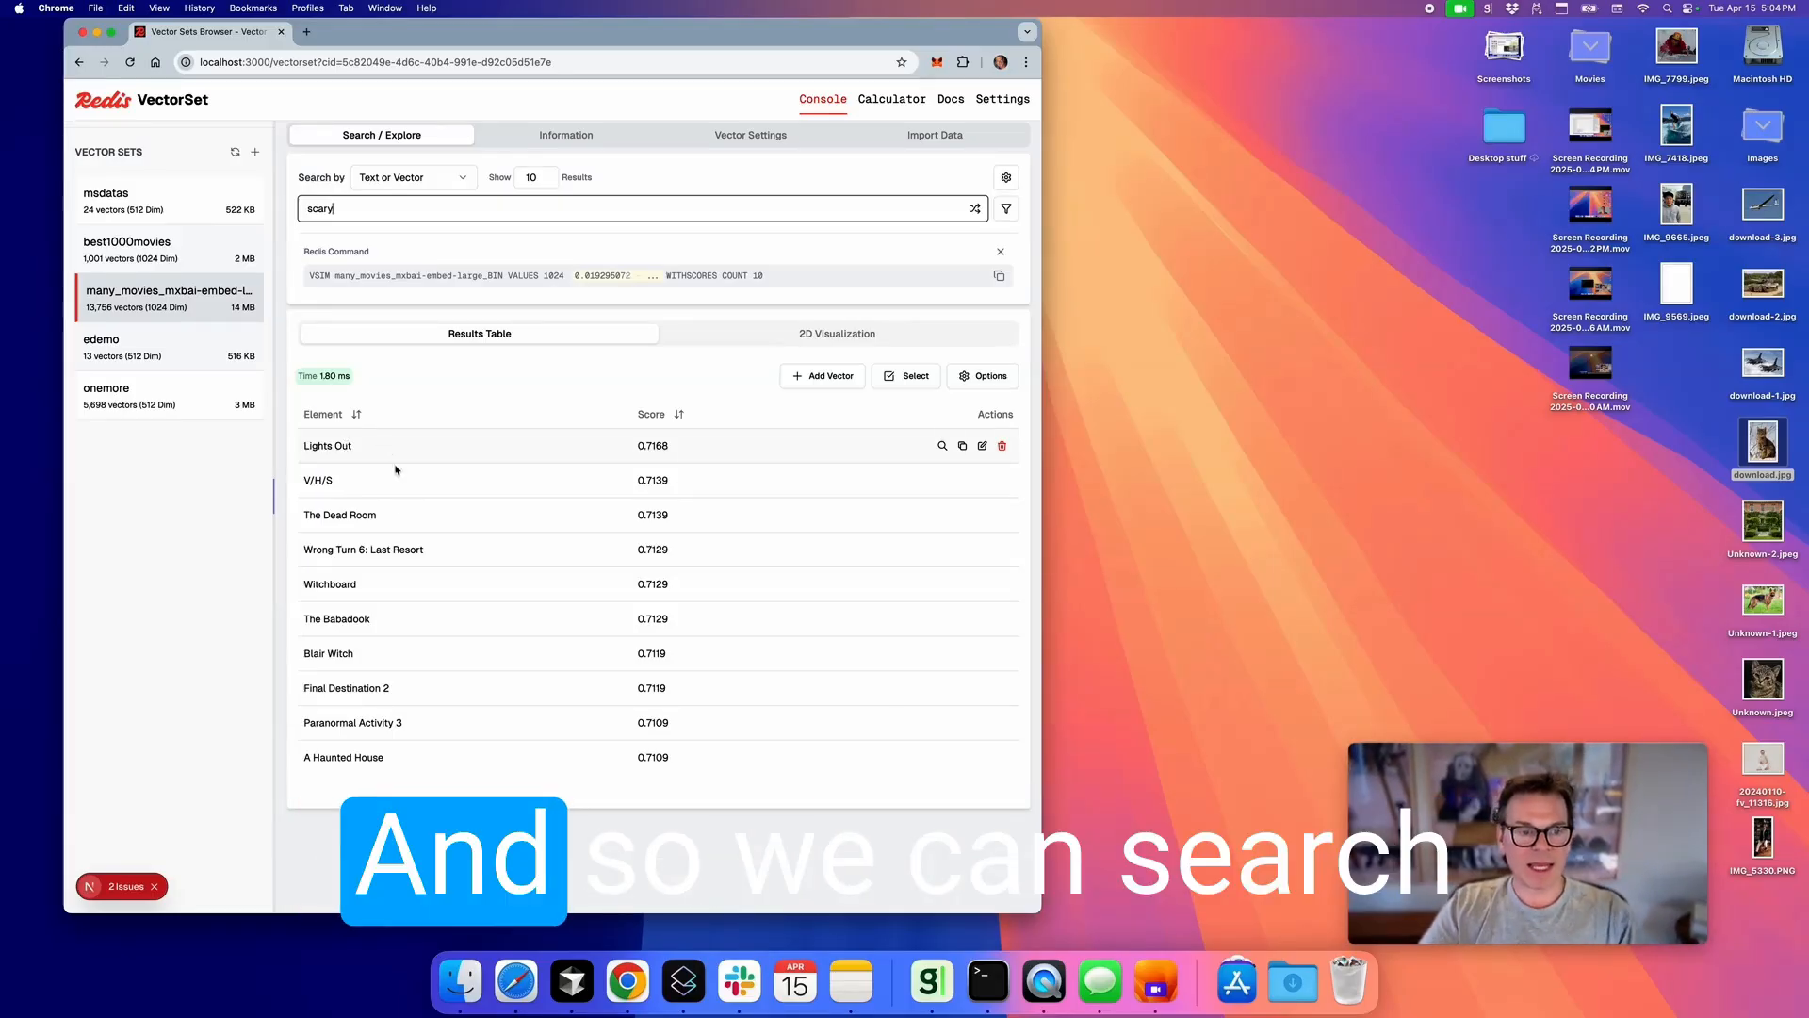
Replace the search text with "funny movies" and extend it to "funny movies marriage"
left_click_drag(343, 211, 294, 213)
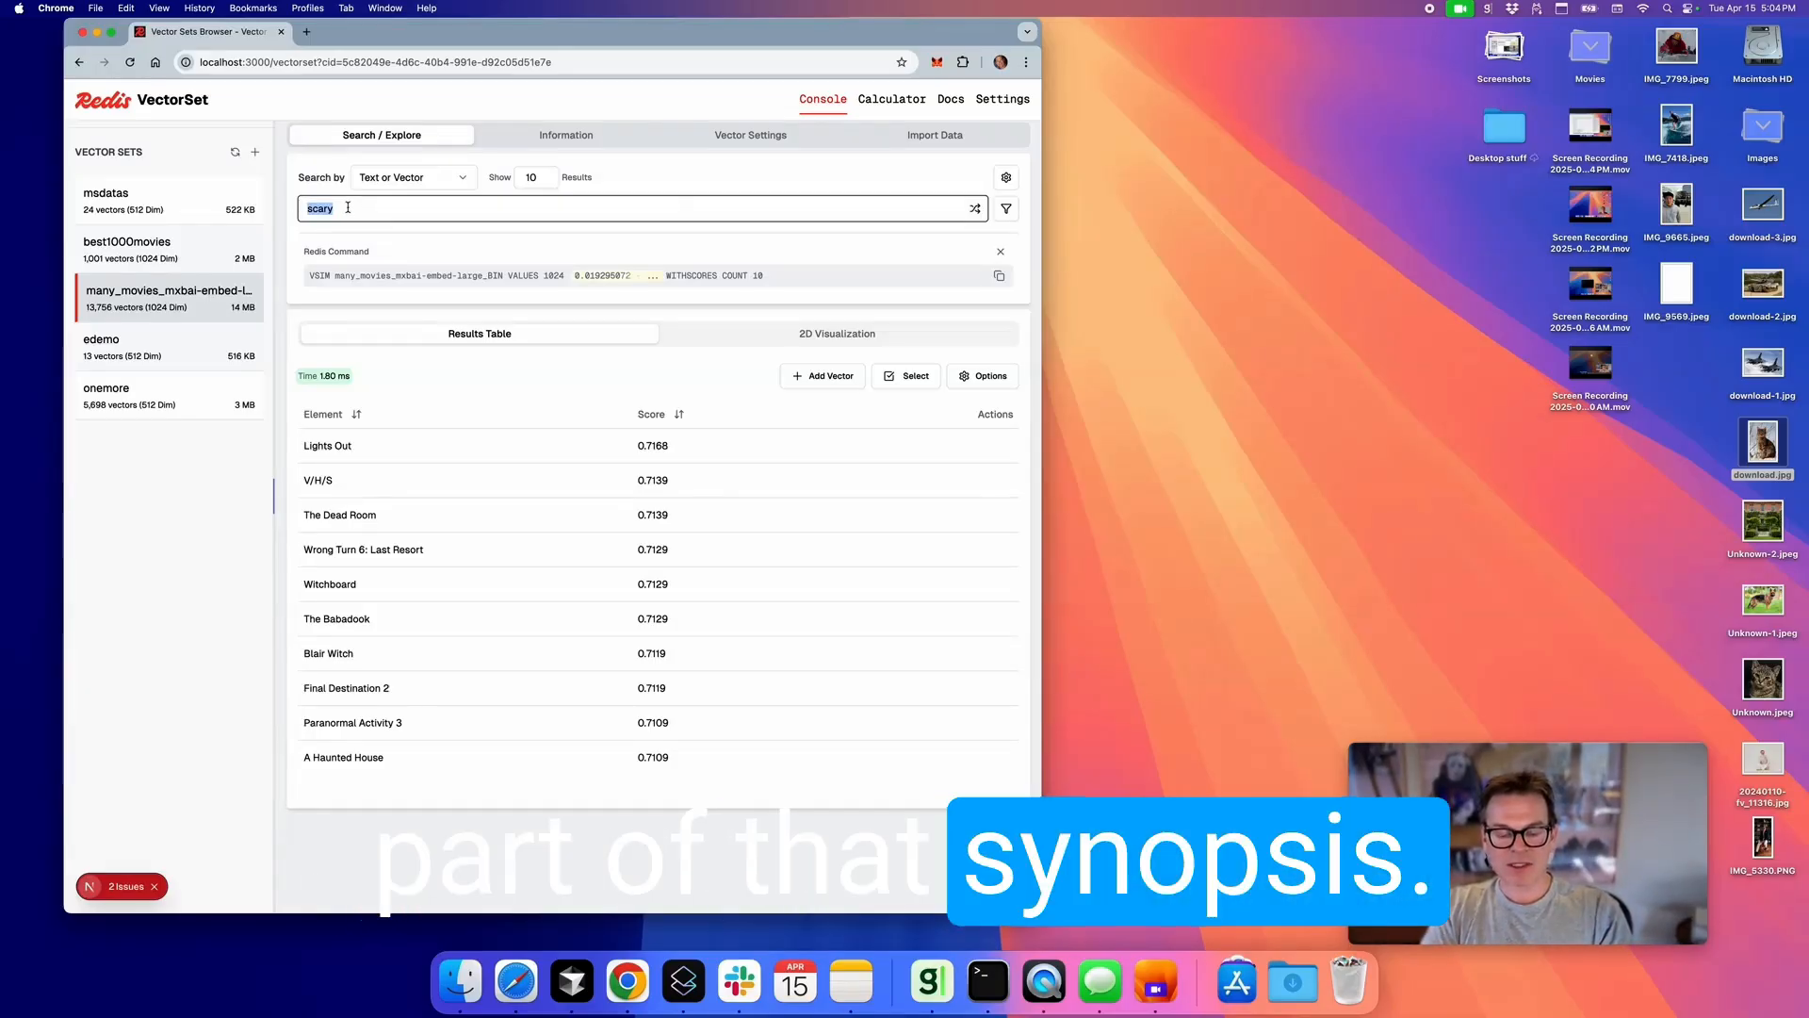
type("funny movi")
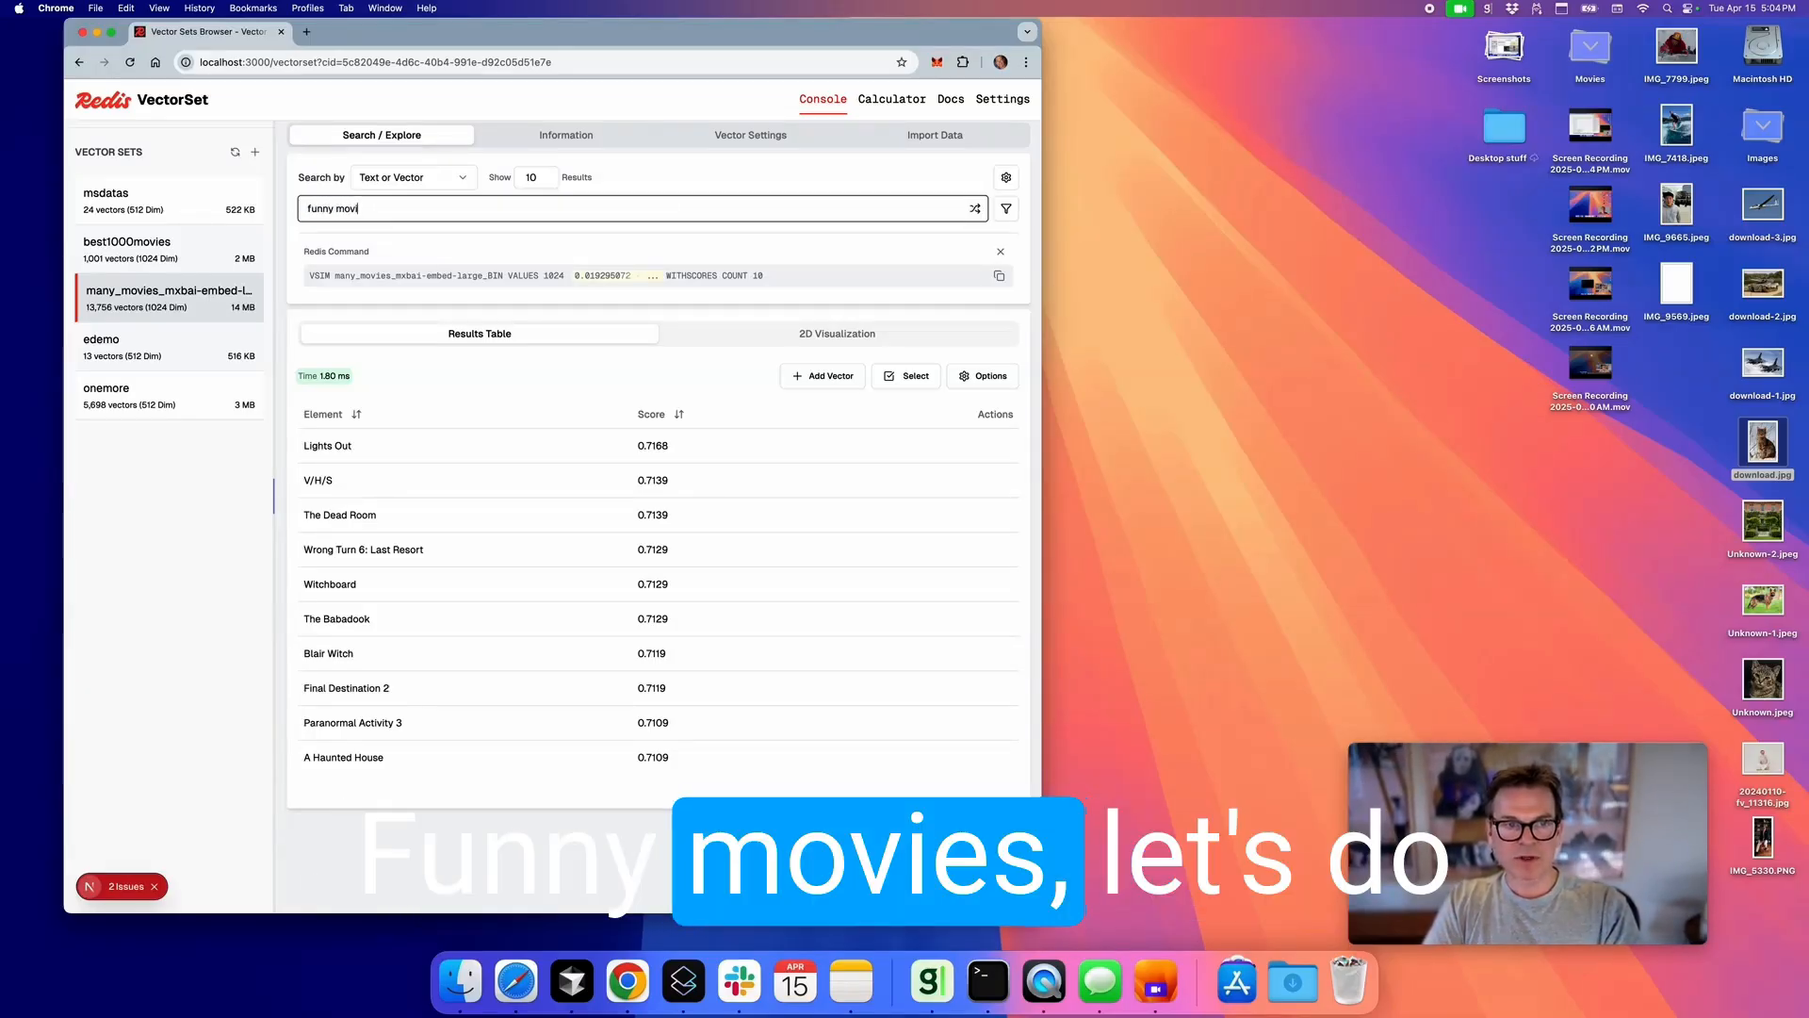
type("es")
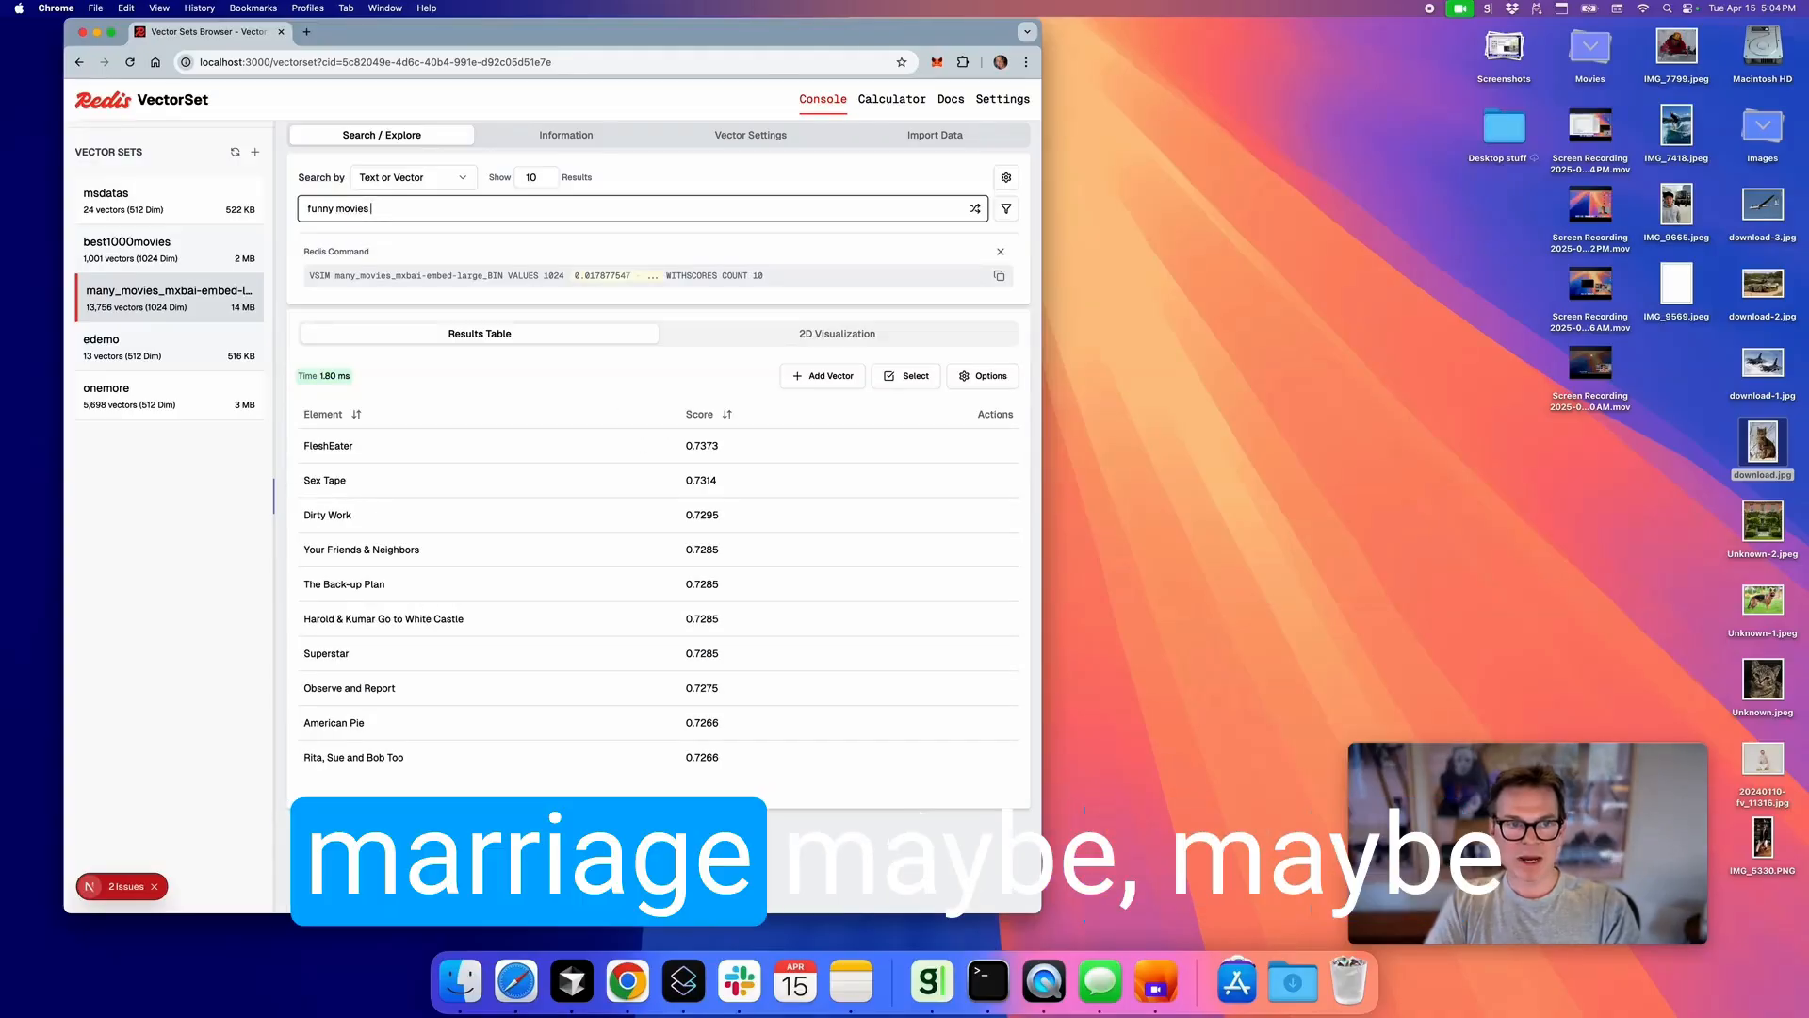
type(" marriage")
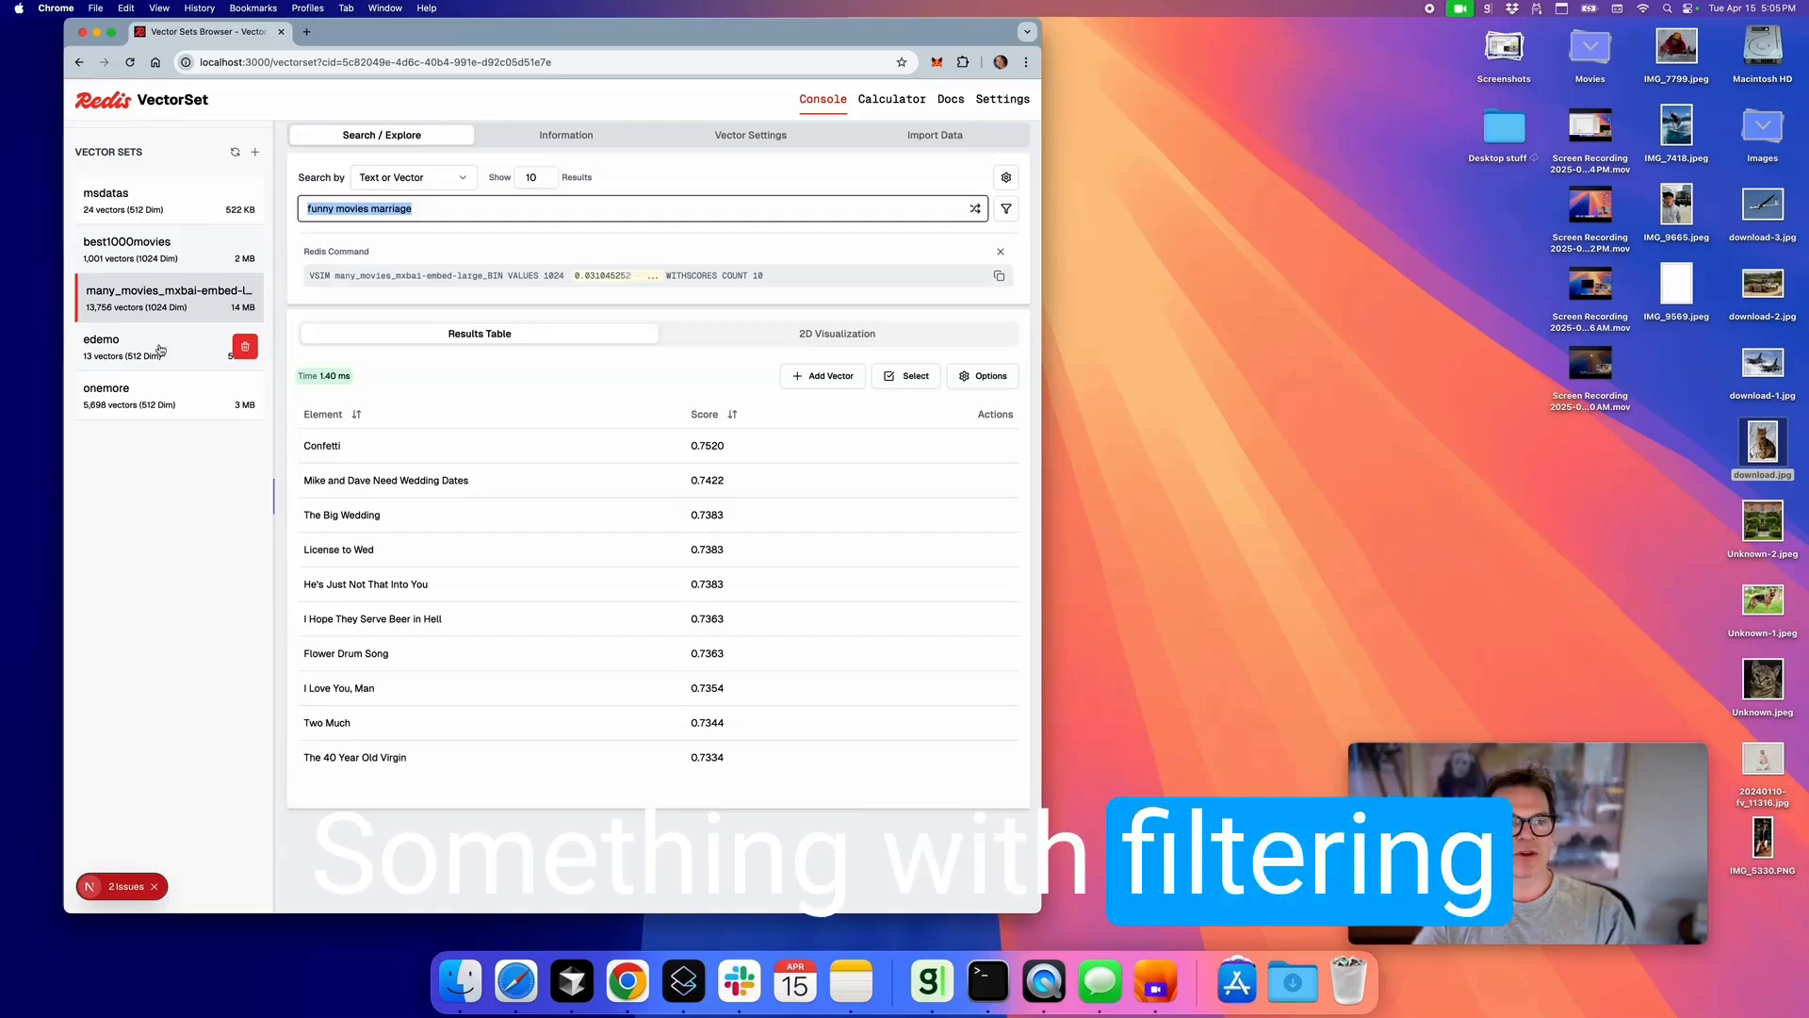
Open the onemore vector set and search its books for "thriller"
left_click(160, 400)
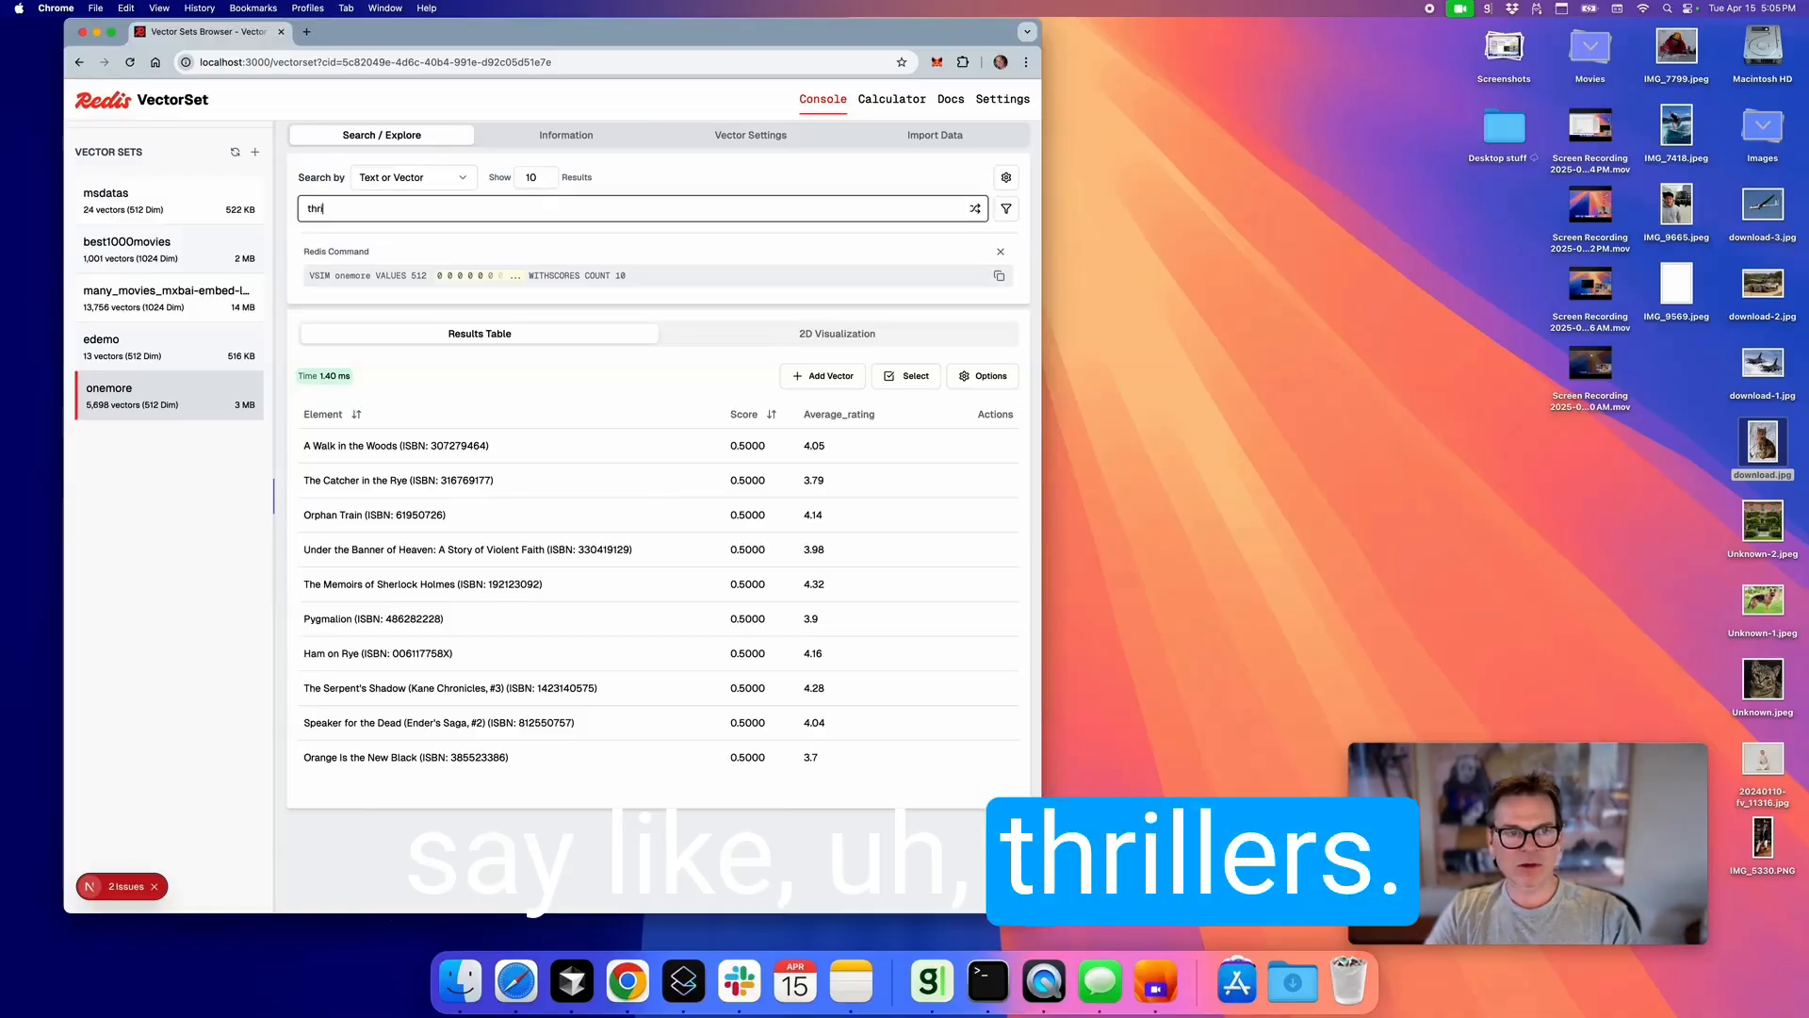
key("Return")
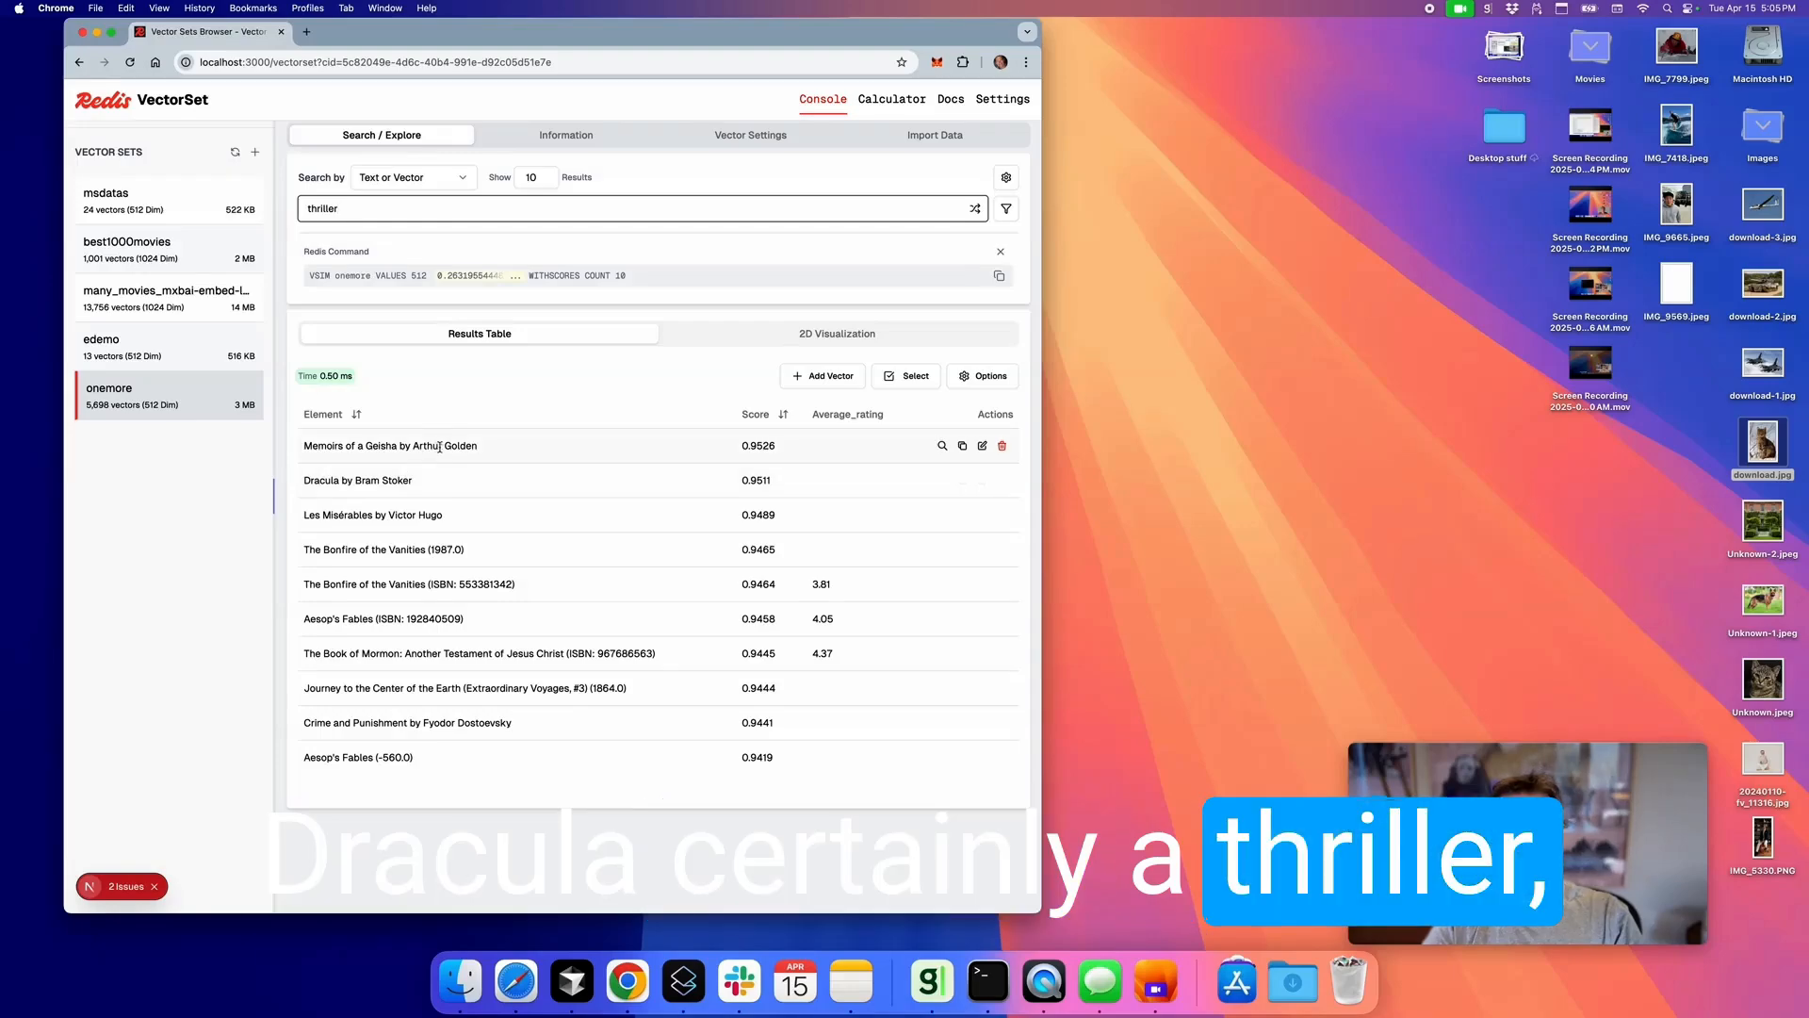
Check the filter expression help and filter the onemore set with the direct-syntax expression .average_rating > 4
left_click(1005, 209)
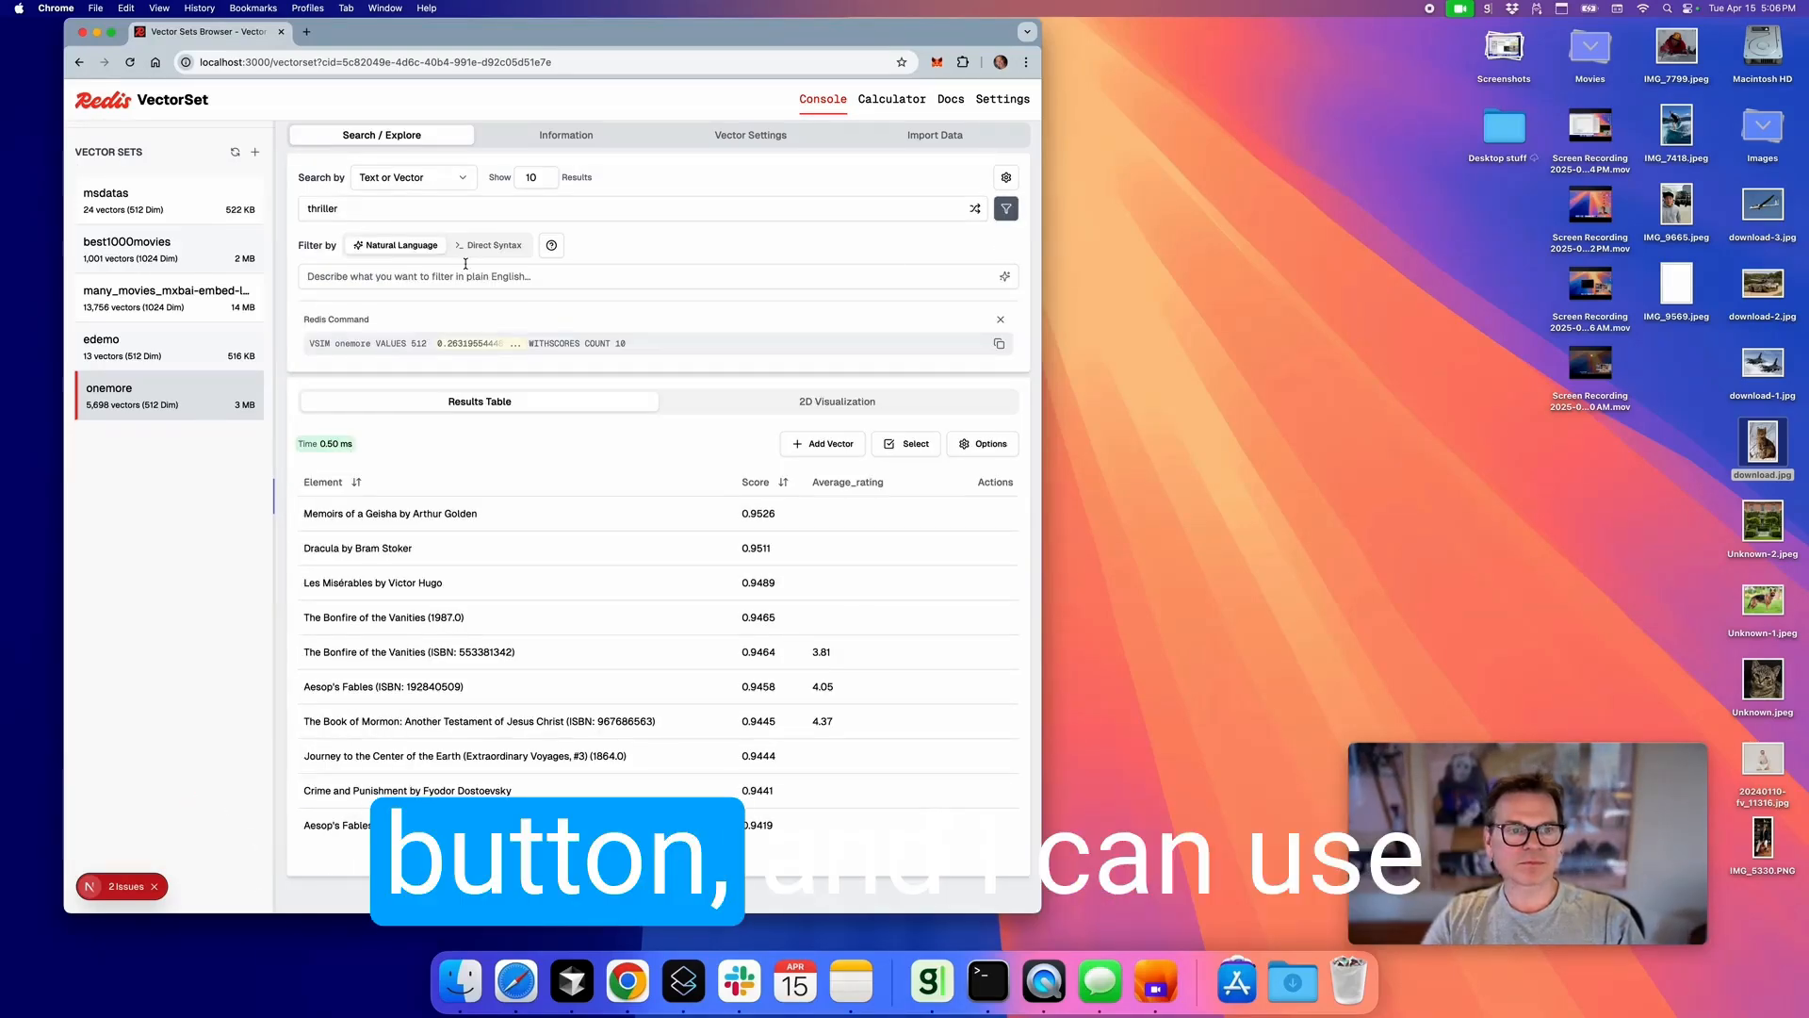
left_click(488, 245)
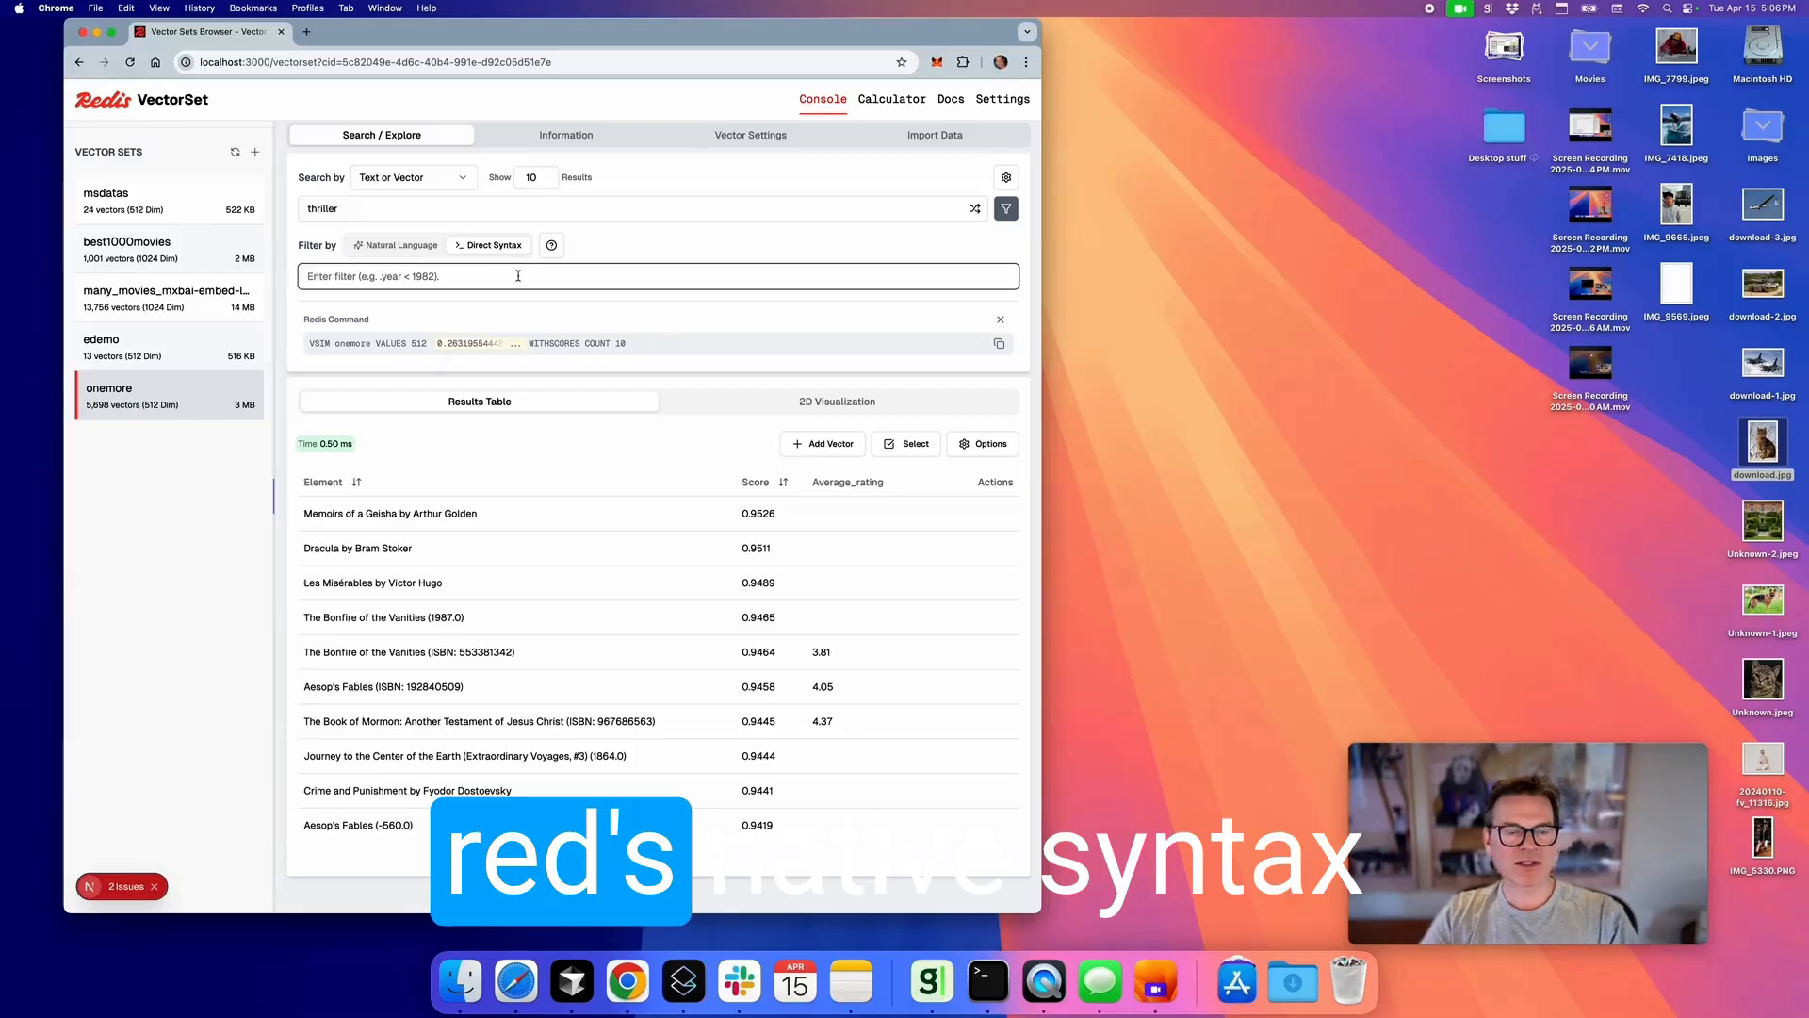
left_click(552, 246)
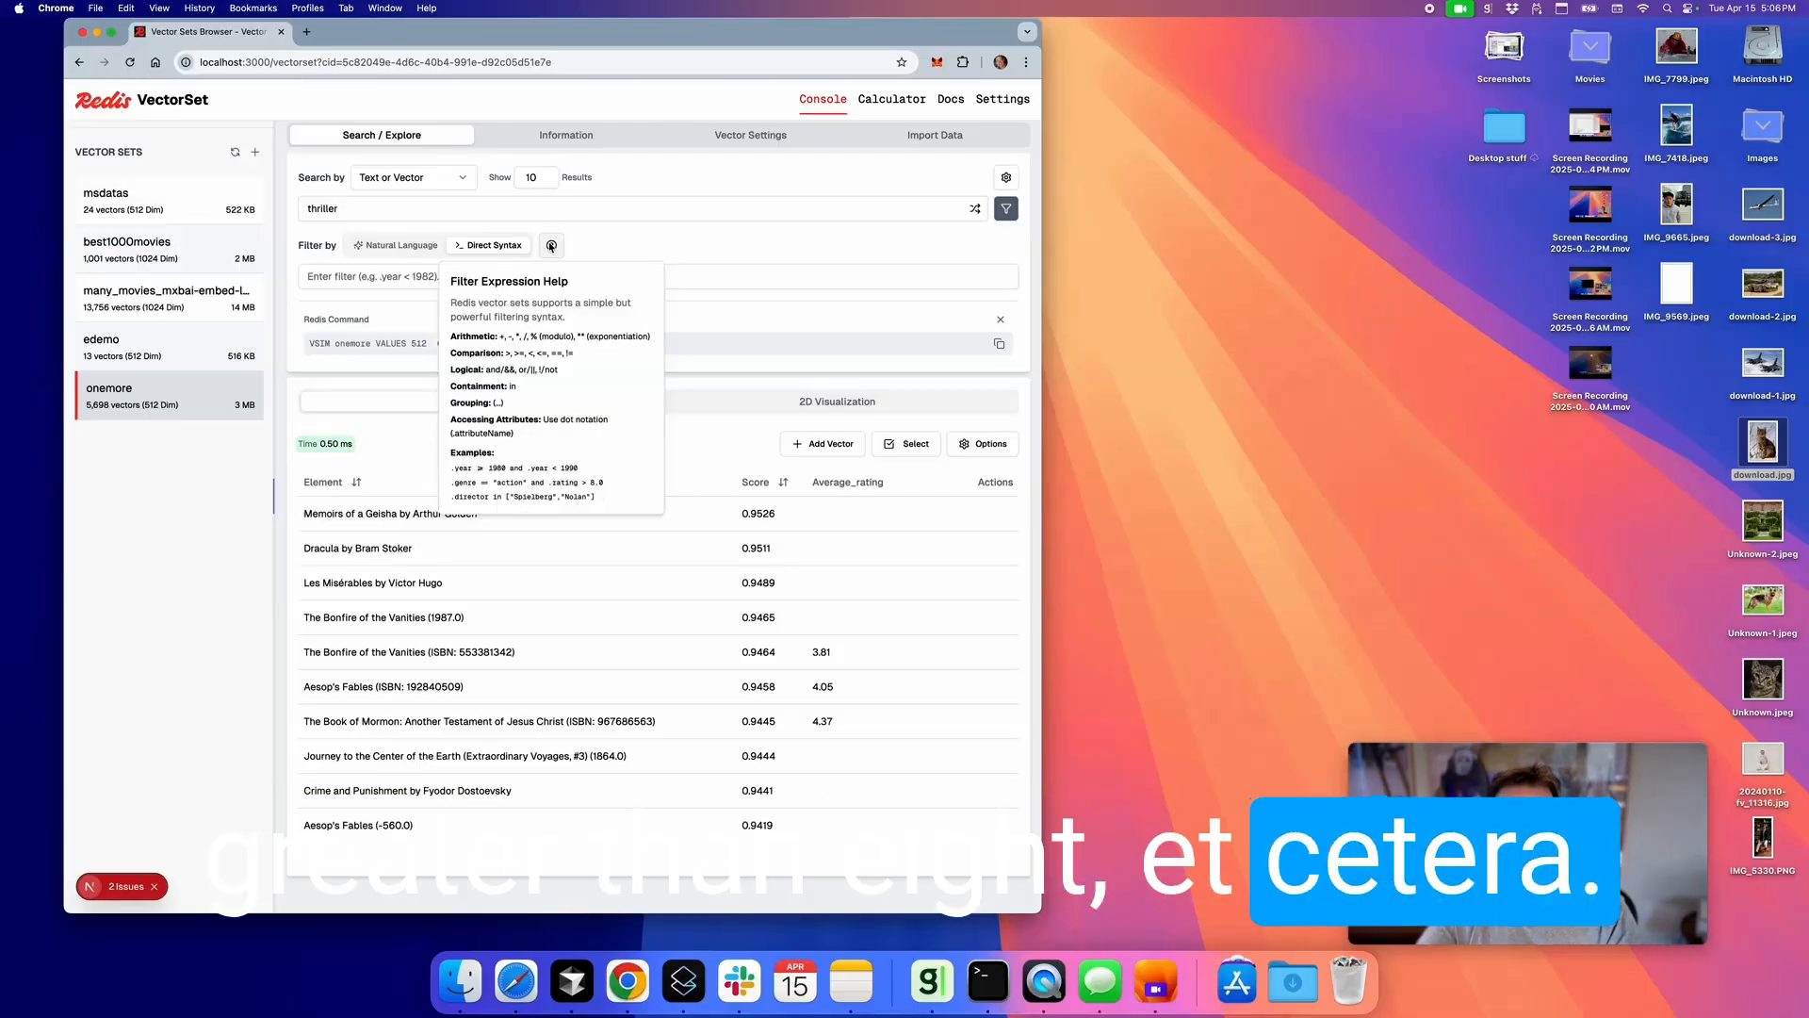
left_click(450, 278)
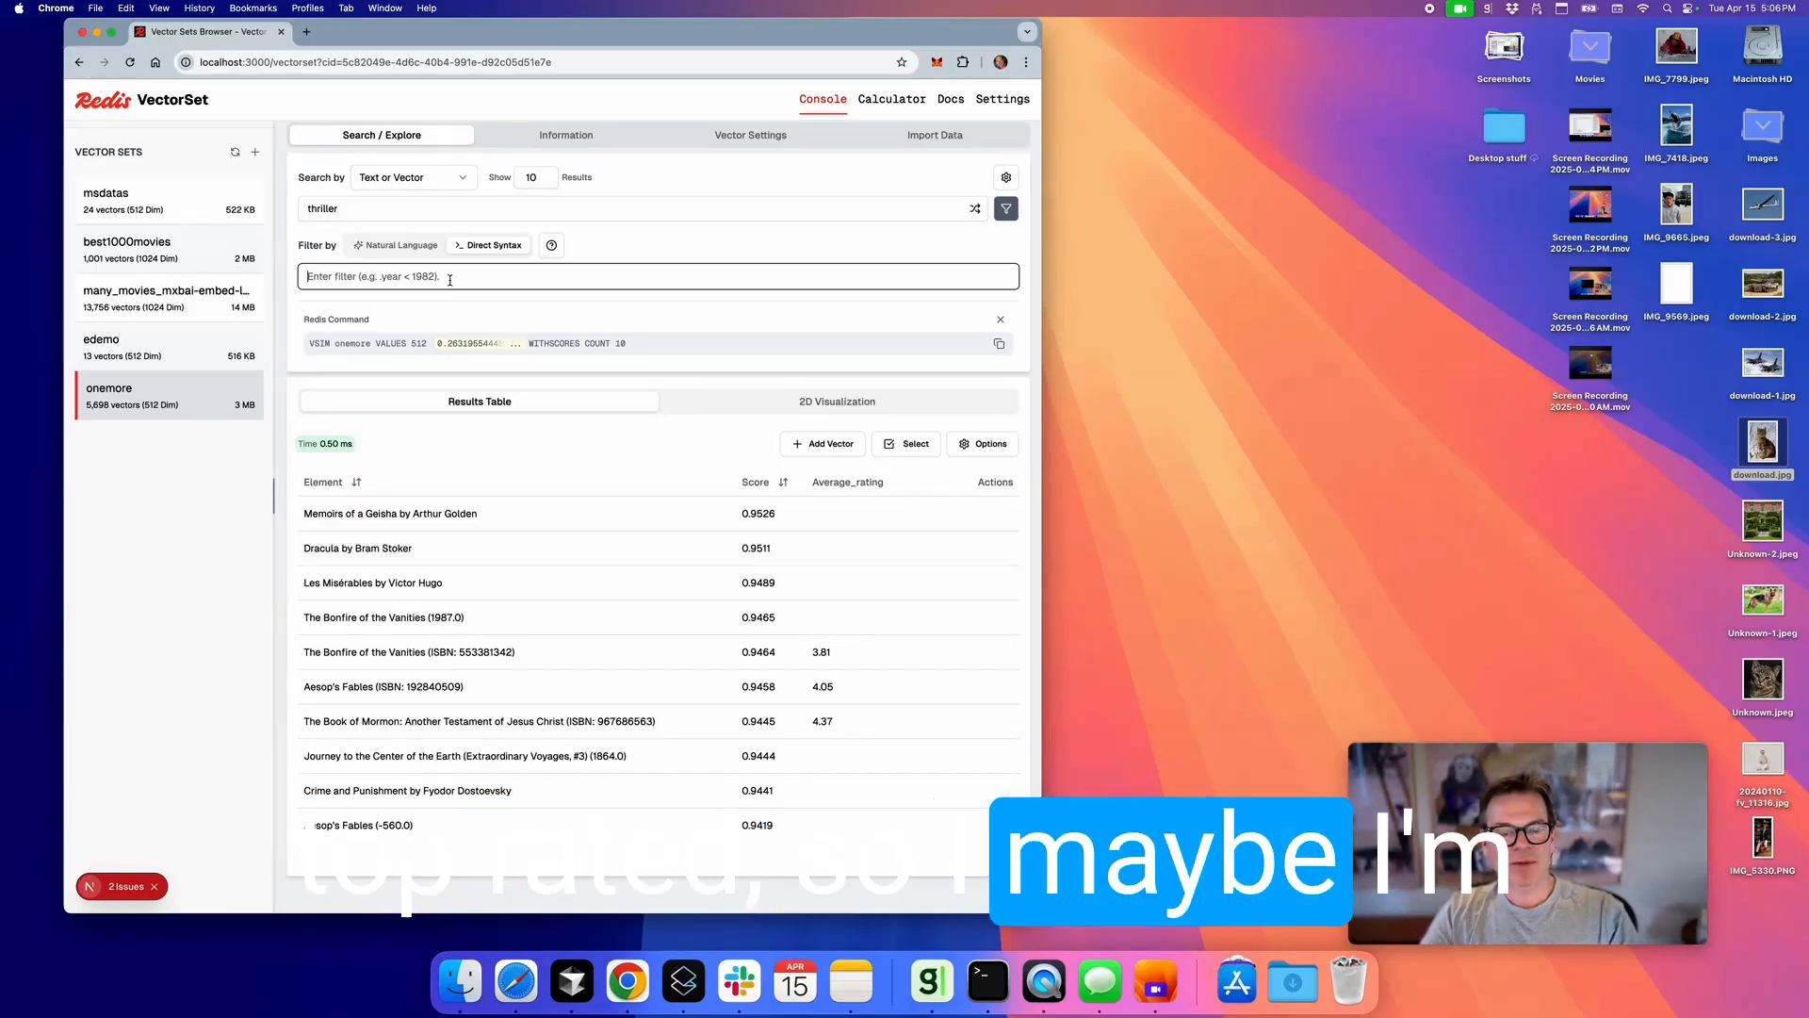
type(".")
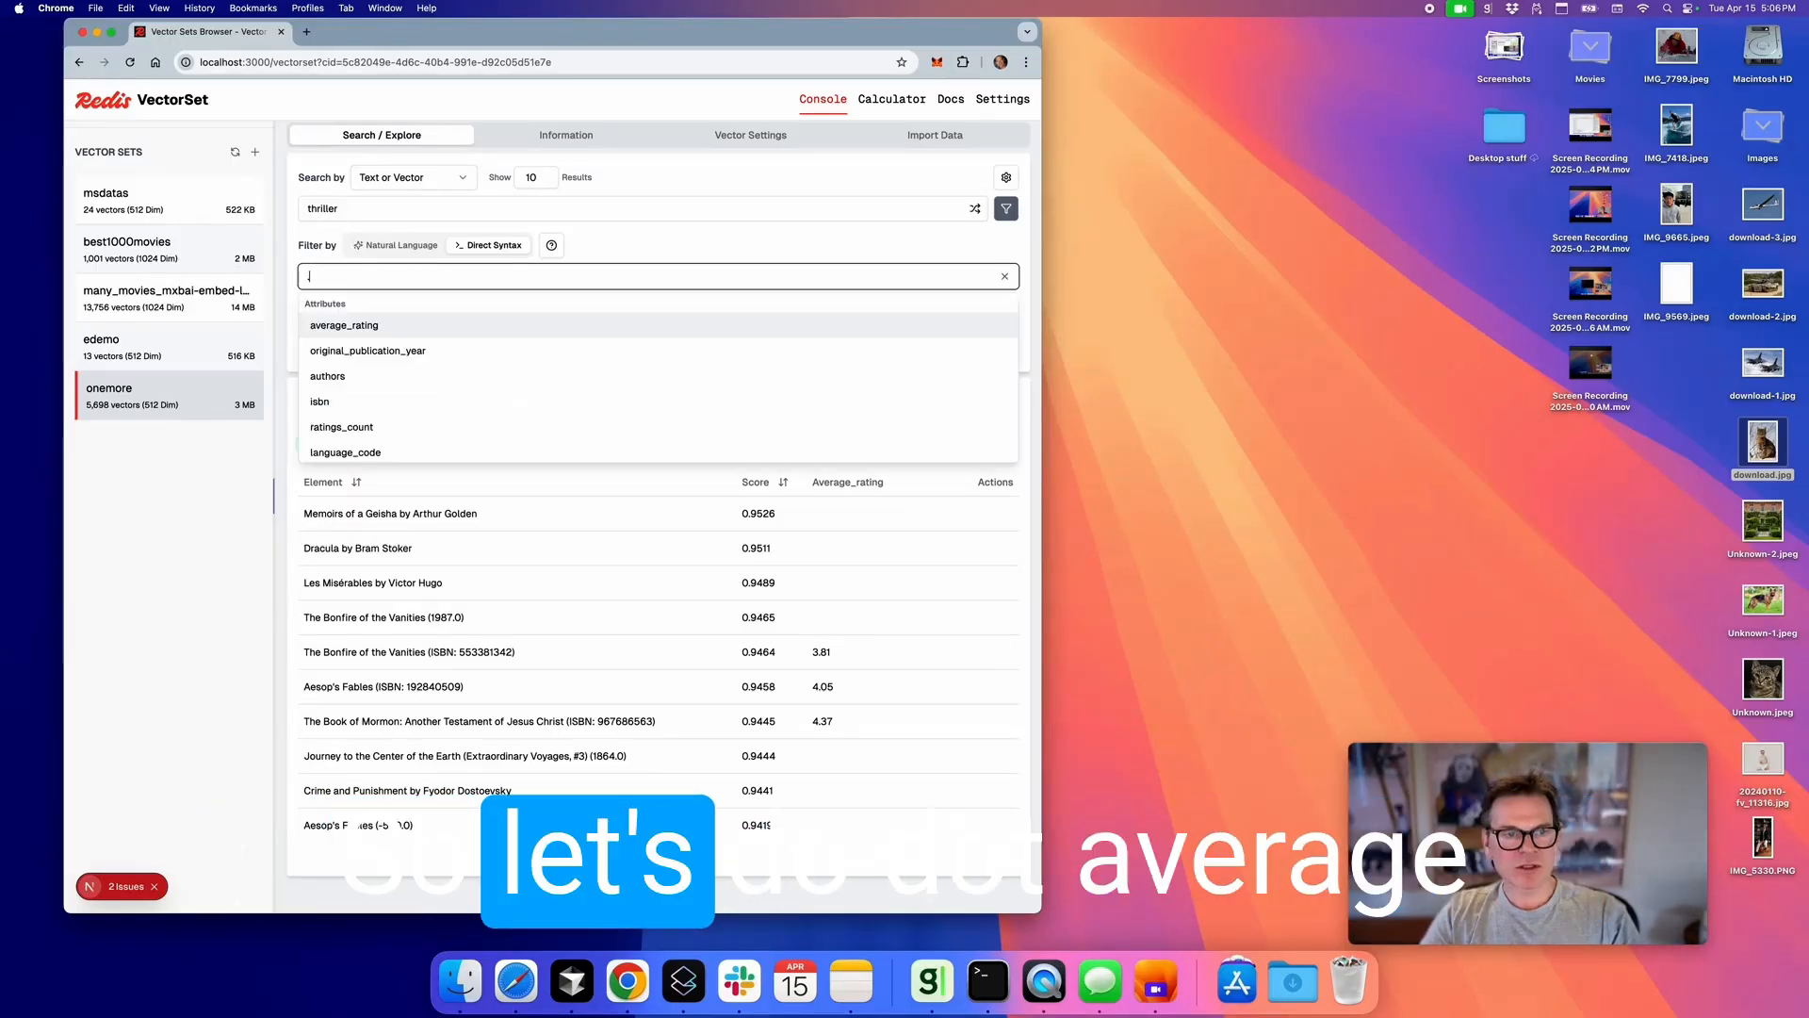
key("Return")
type("> 4")
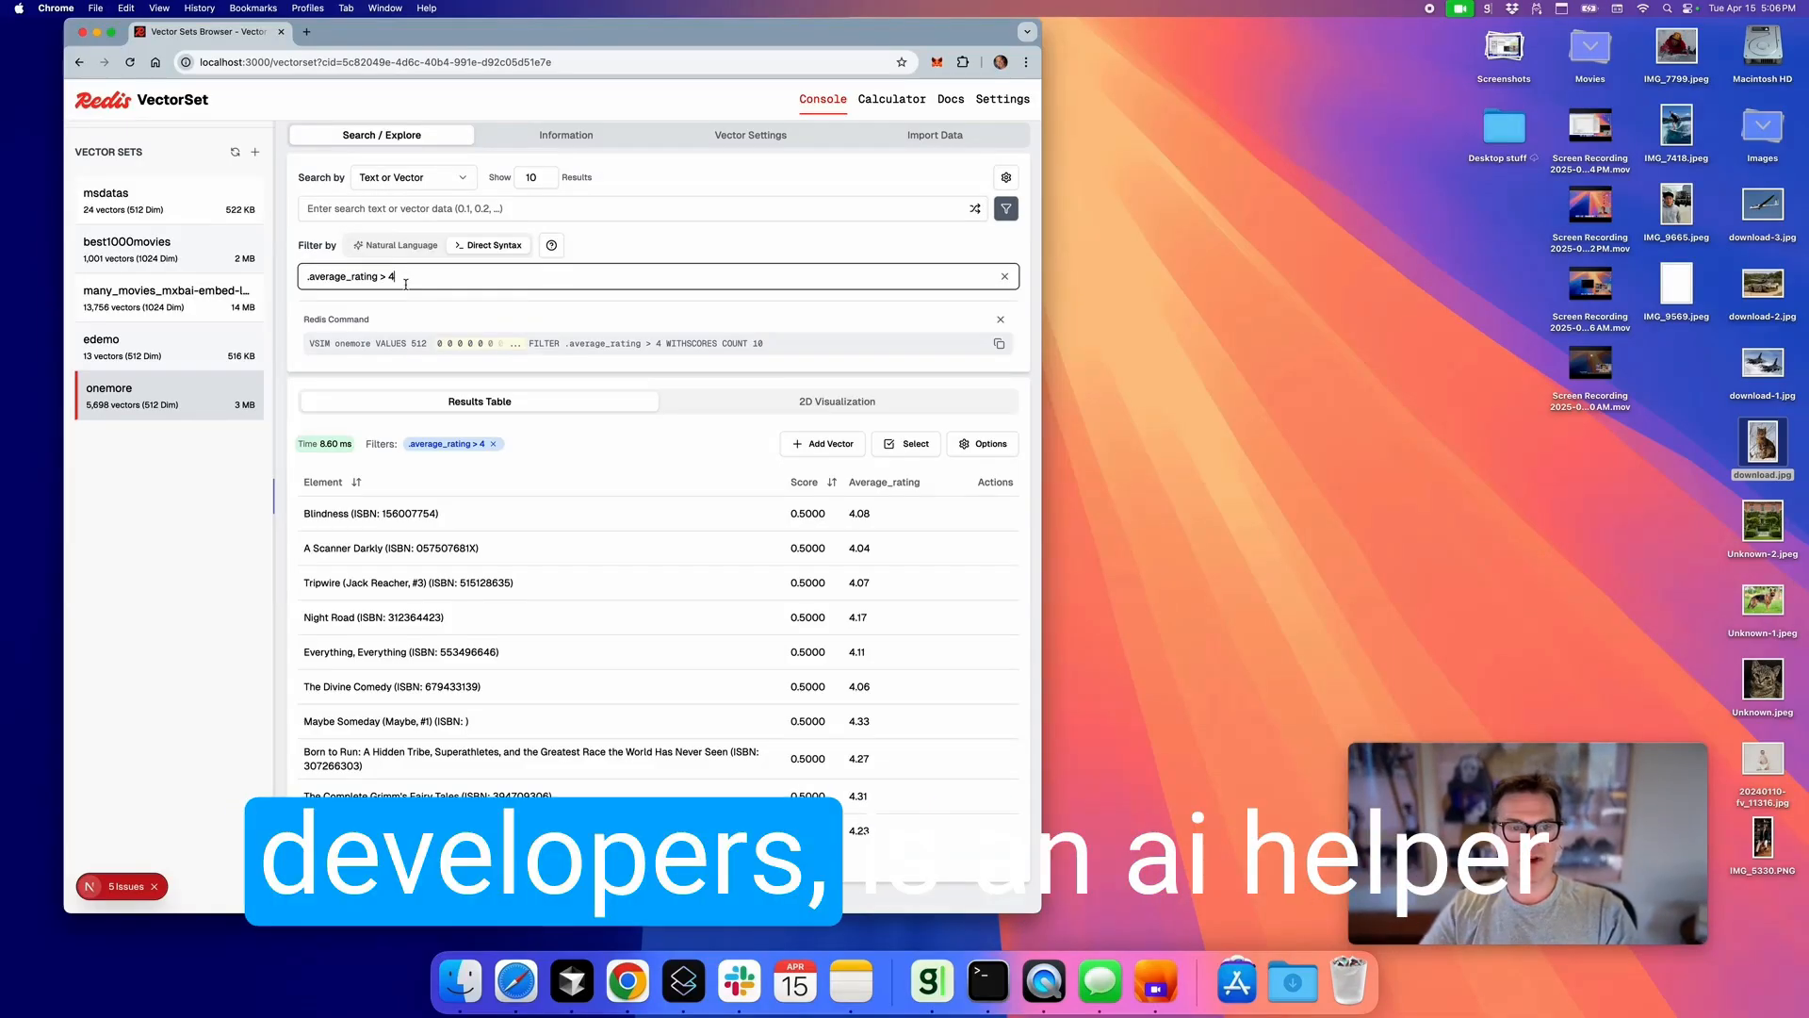
Switch the filter to natural-language mode and examine the generated filter expression for the onemore set
left_click(412, 247)
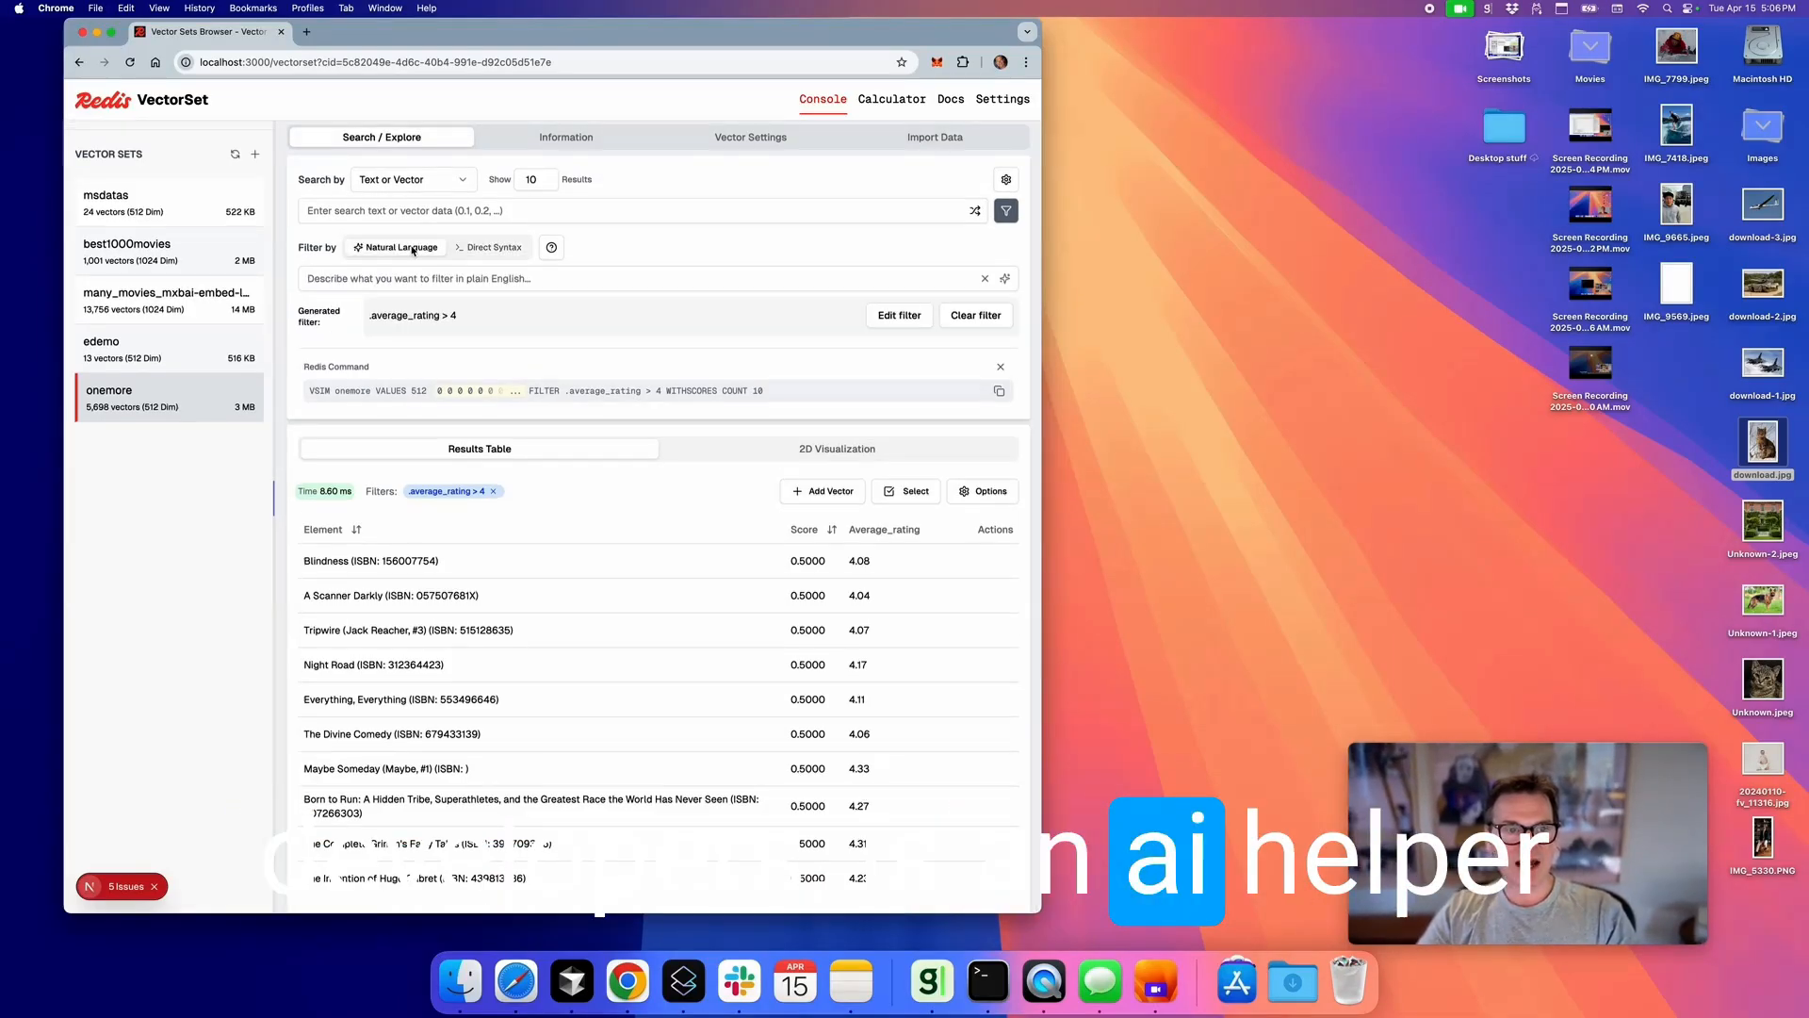
left_click(491, 346)
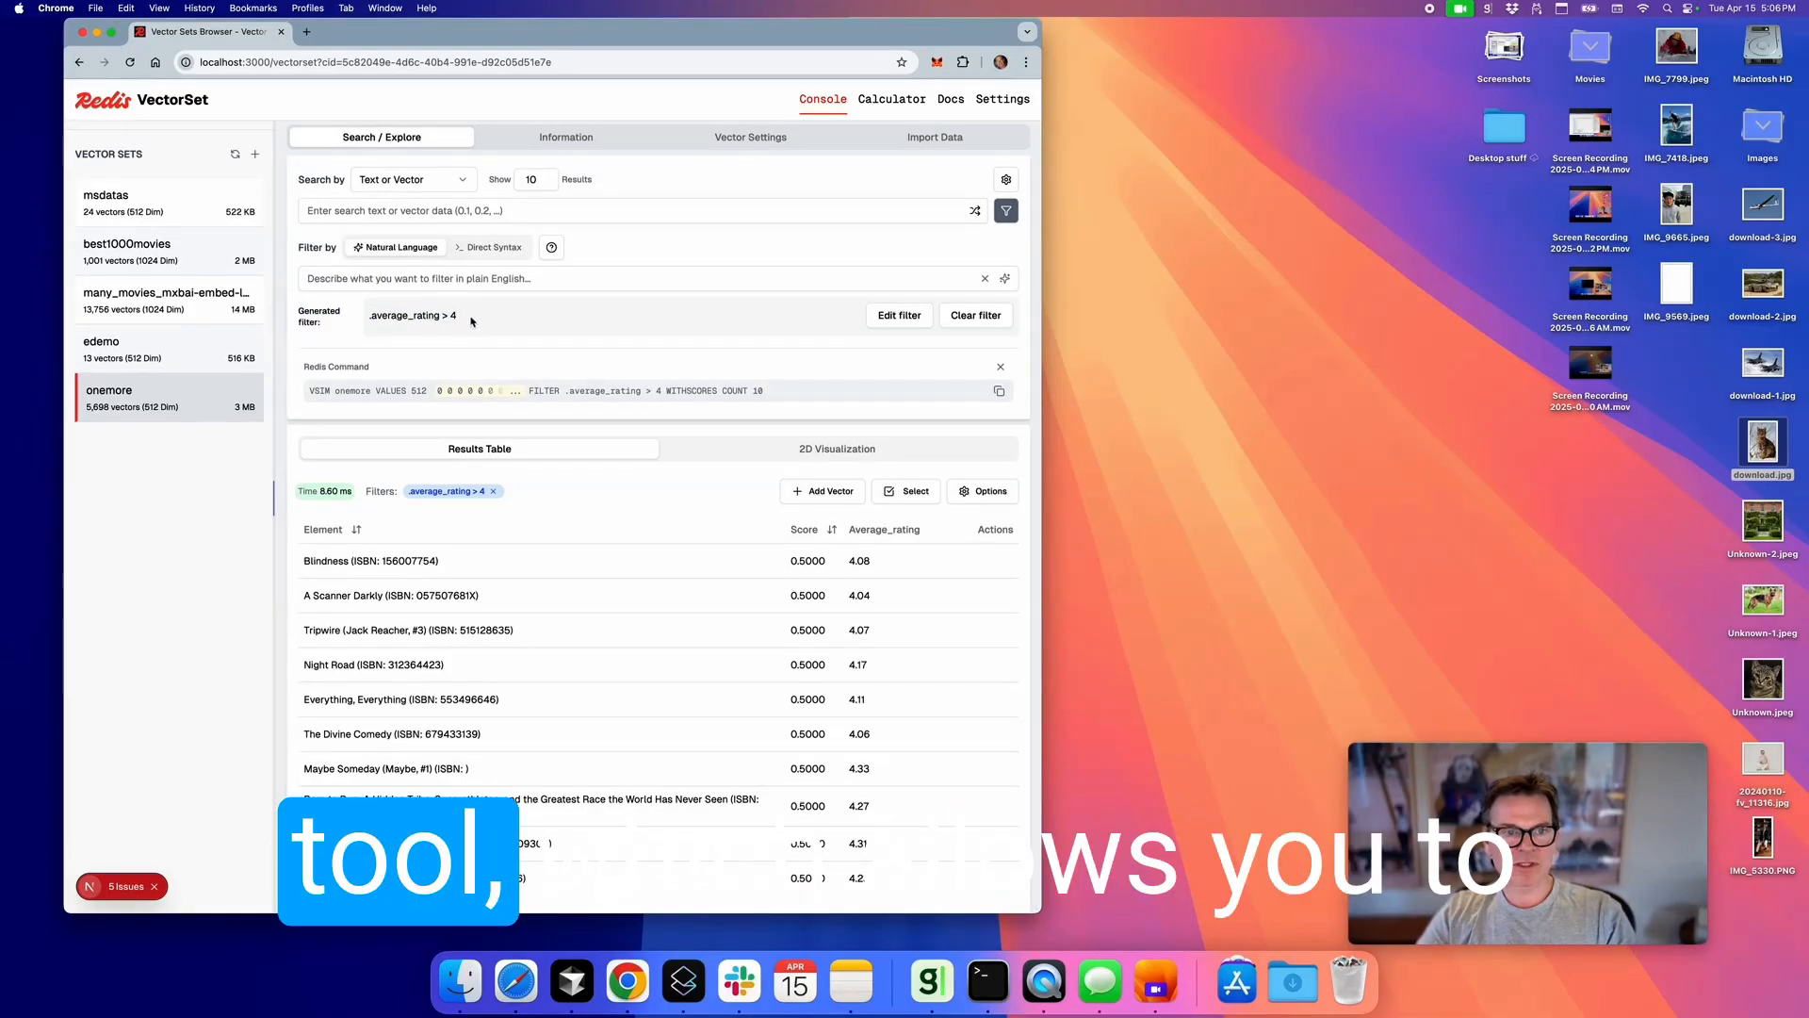
left_click_drag(467, 318, 372, 317)
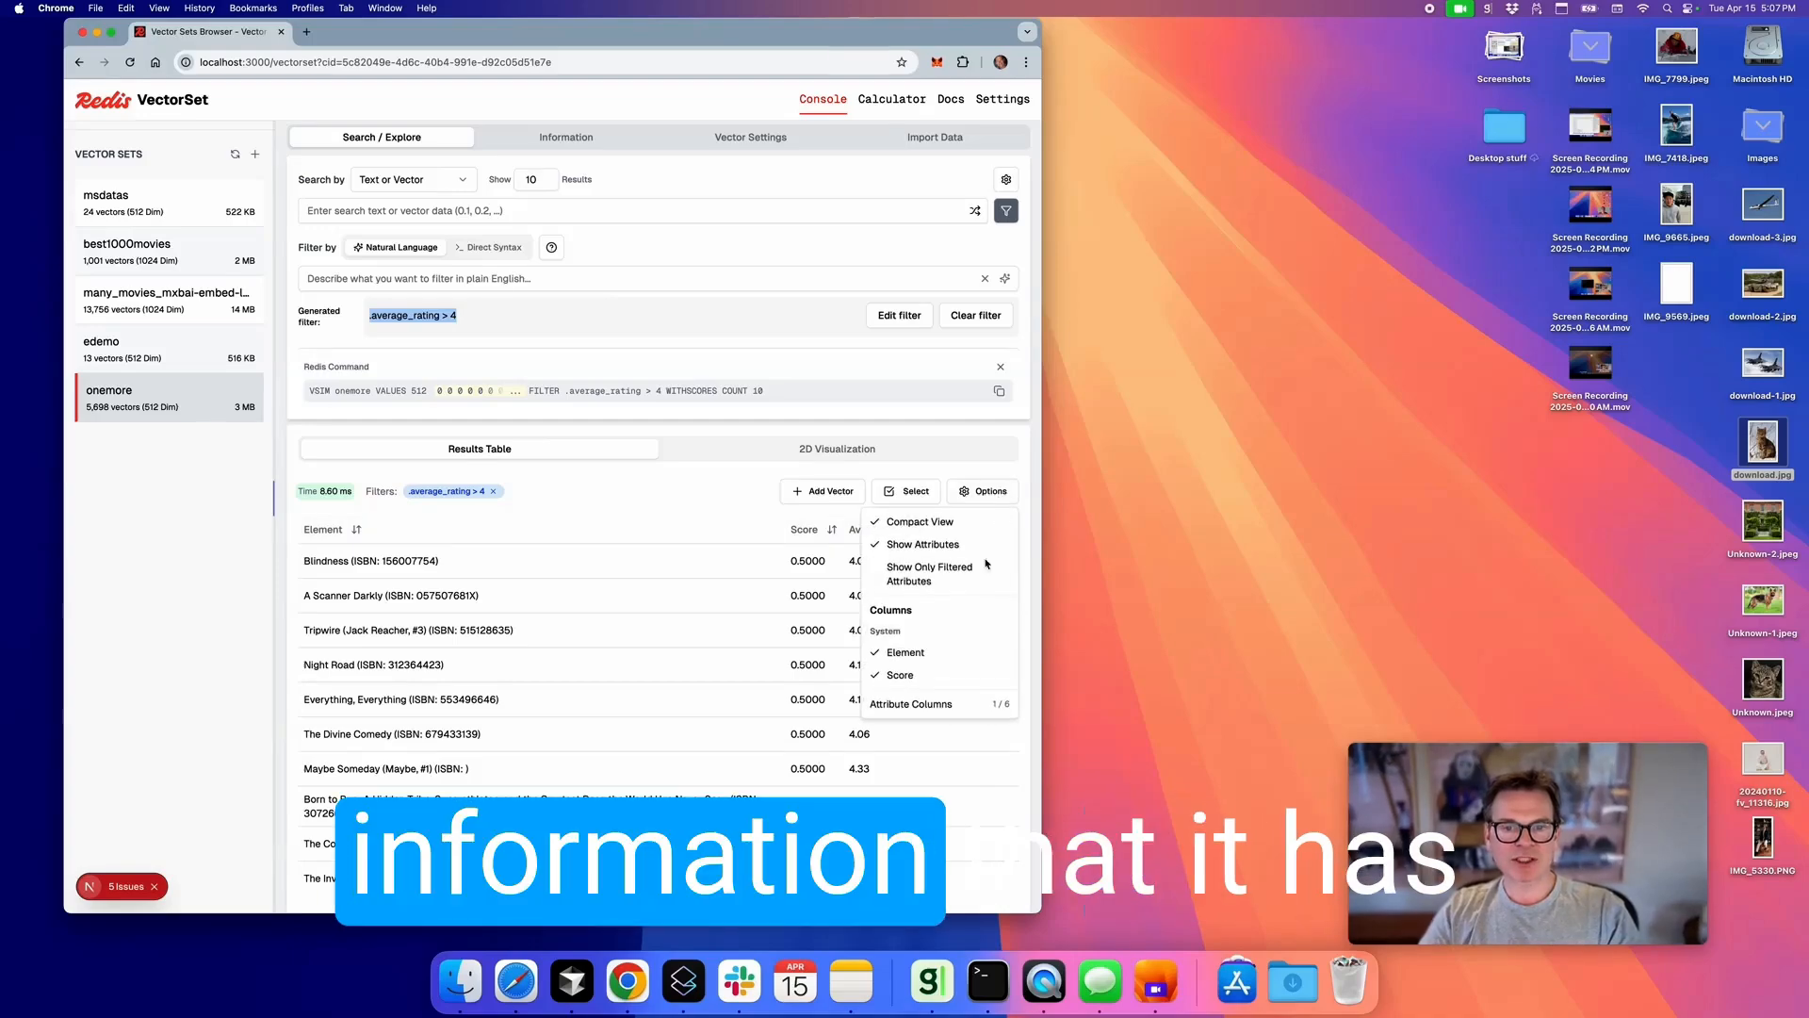
Show the Original_publication_year, Ratings_count and Language_code attribute columns in the results table
left_click(928, 704)
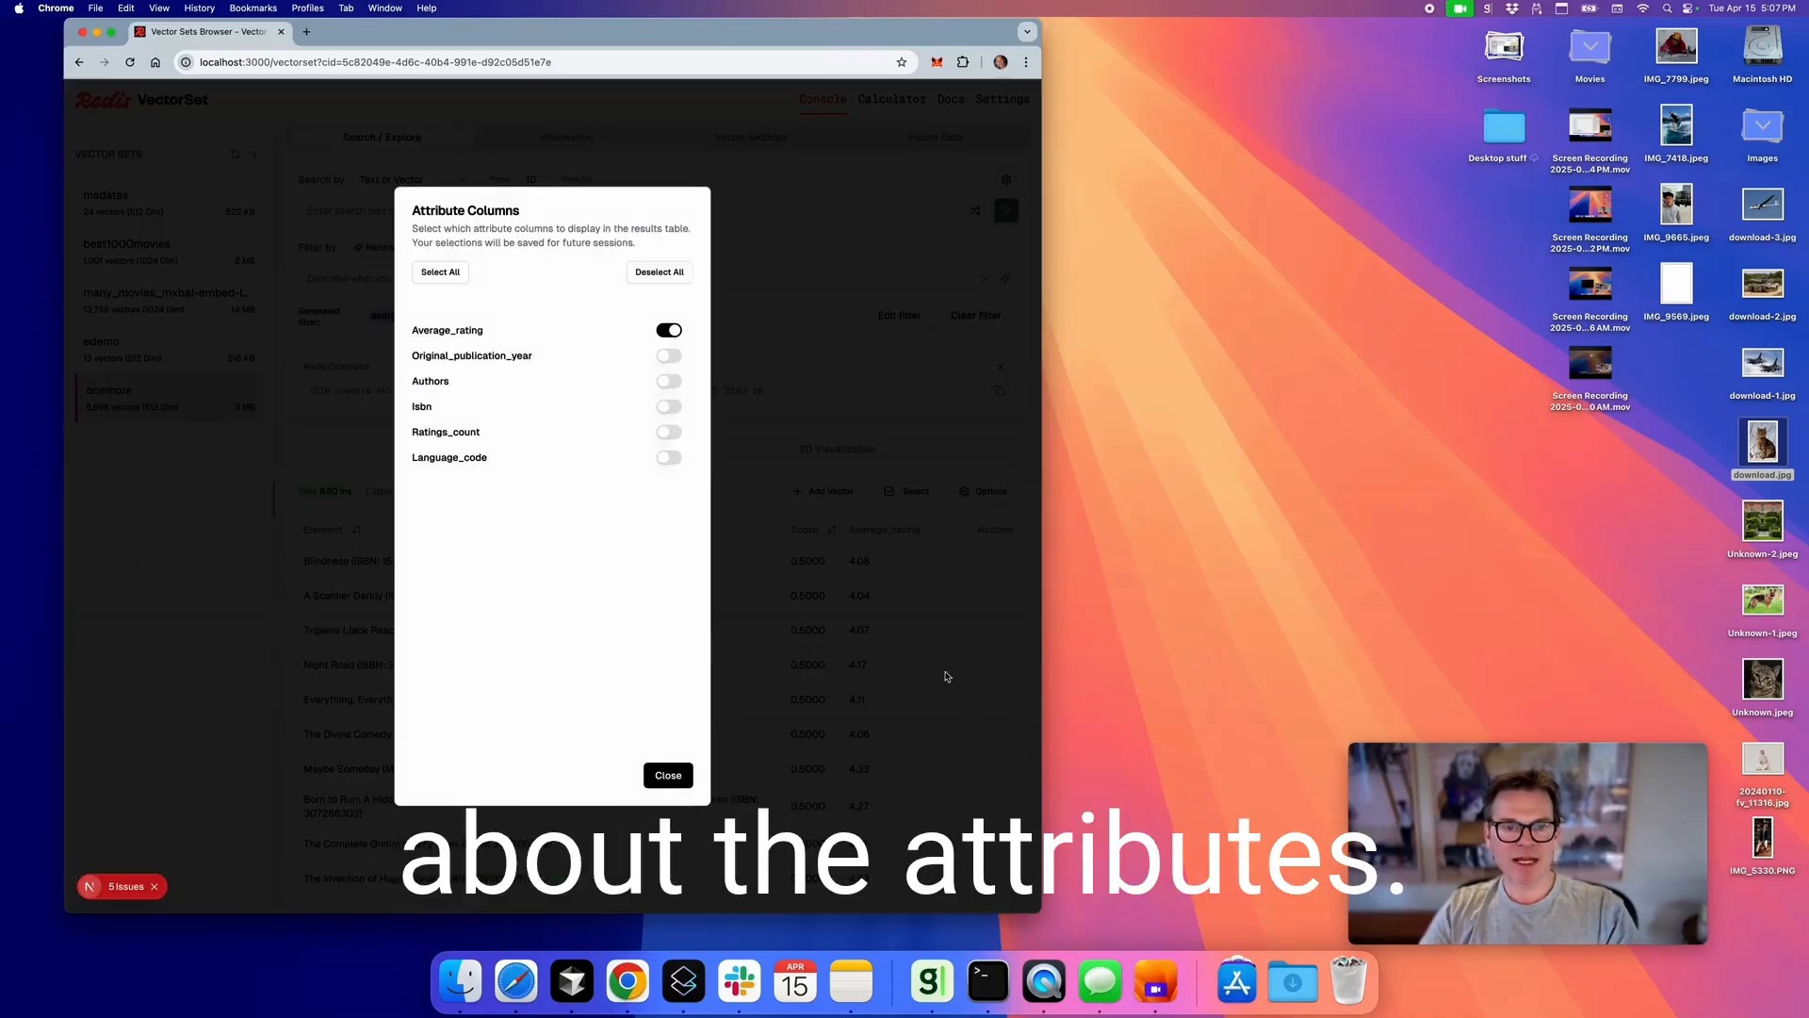
left_click(669, 356)
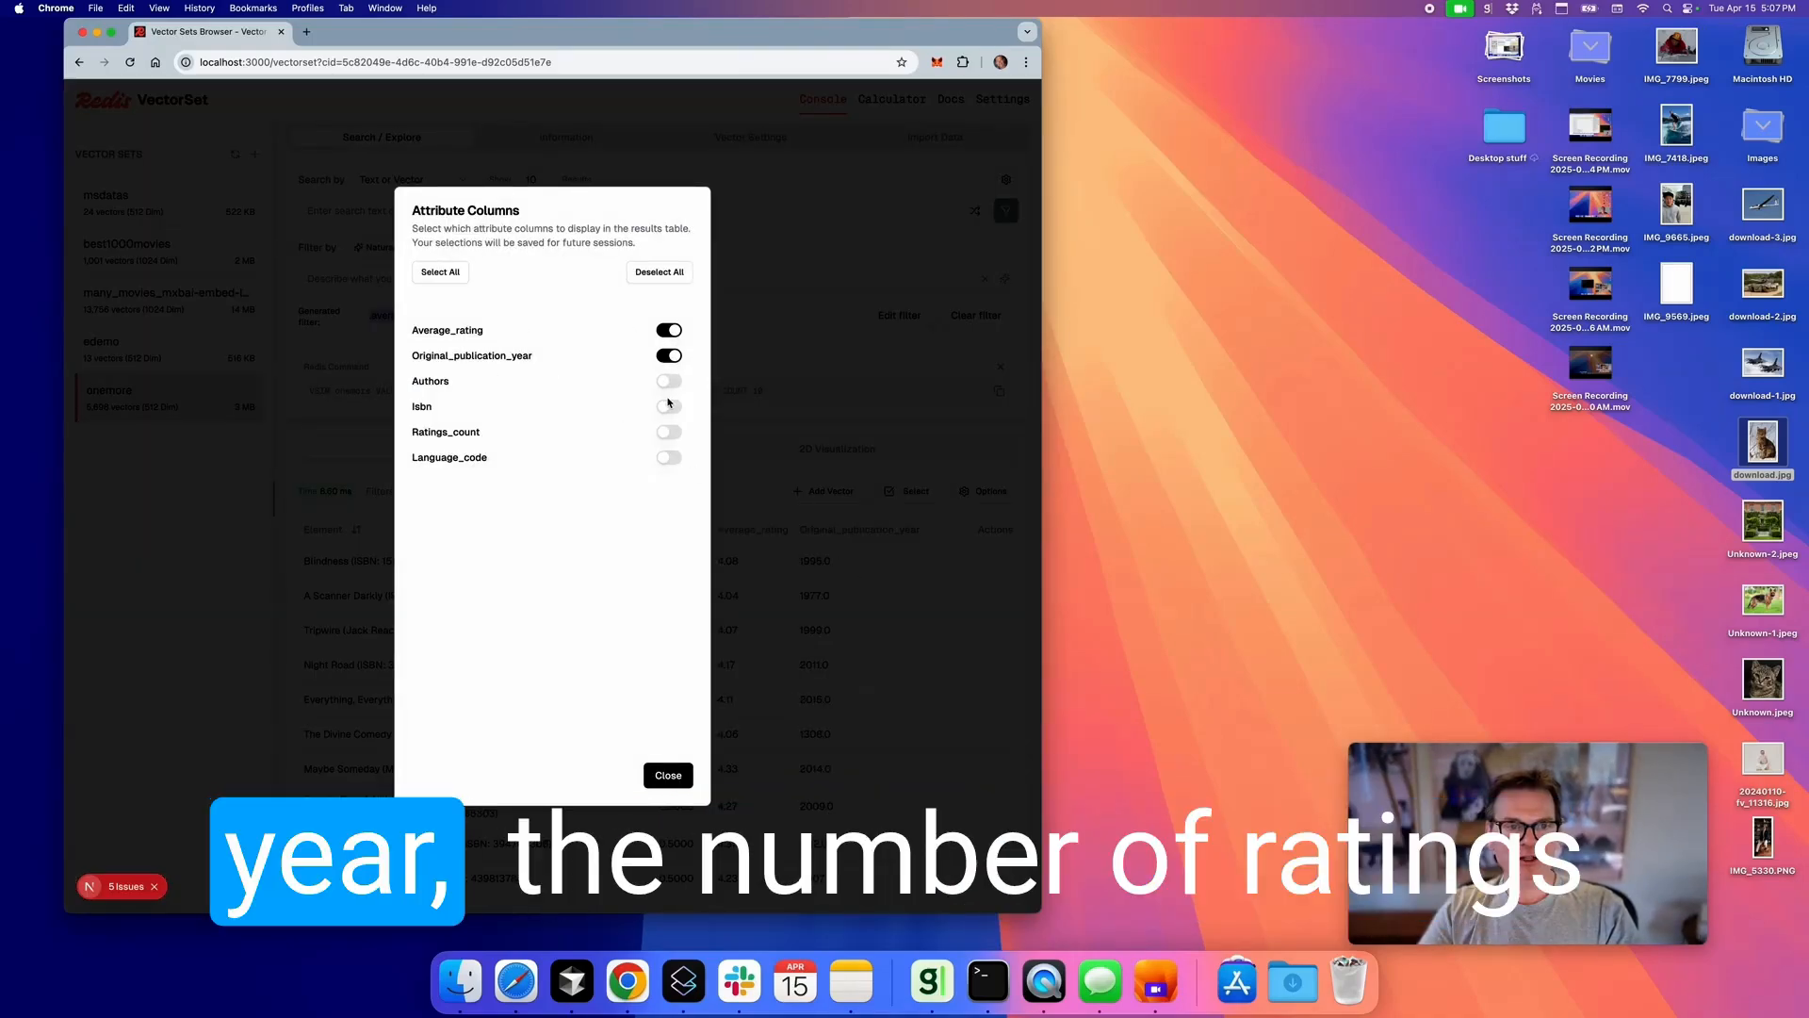
left_click(668, 432)
left_click(669, 458)
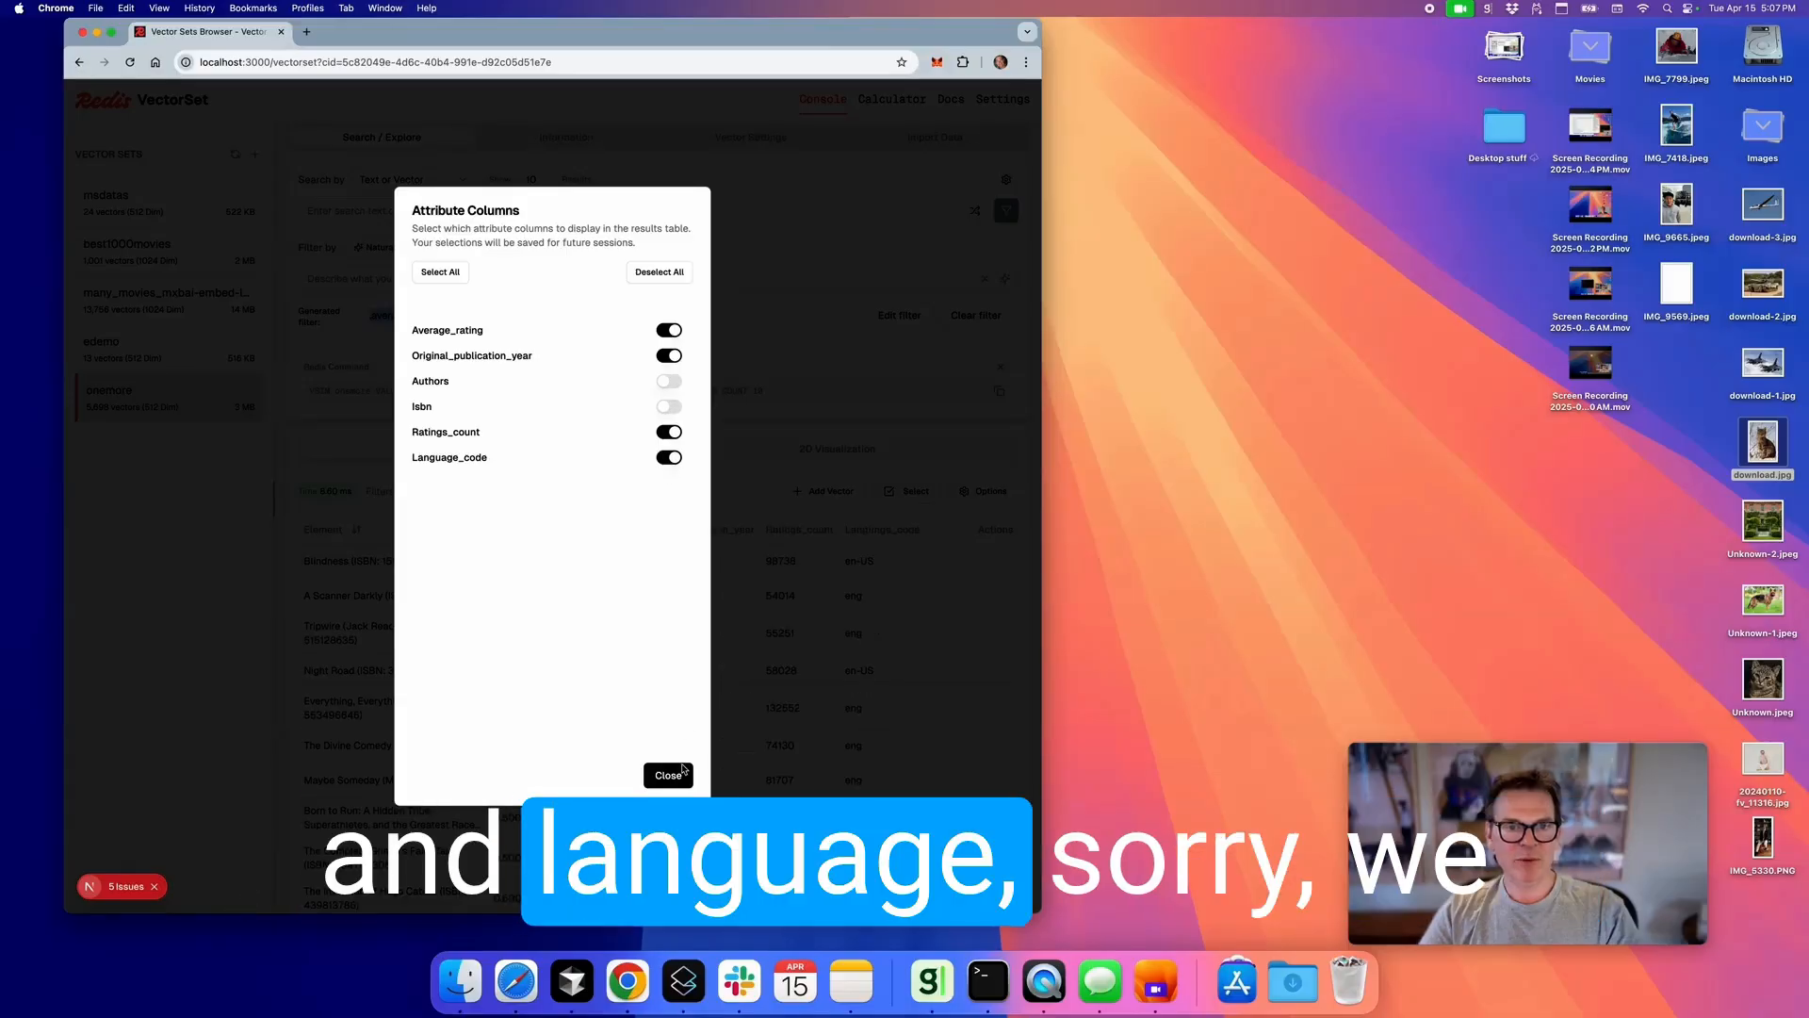
left_click(669, 776)
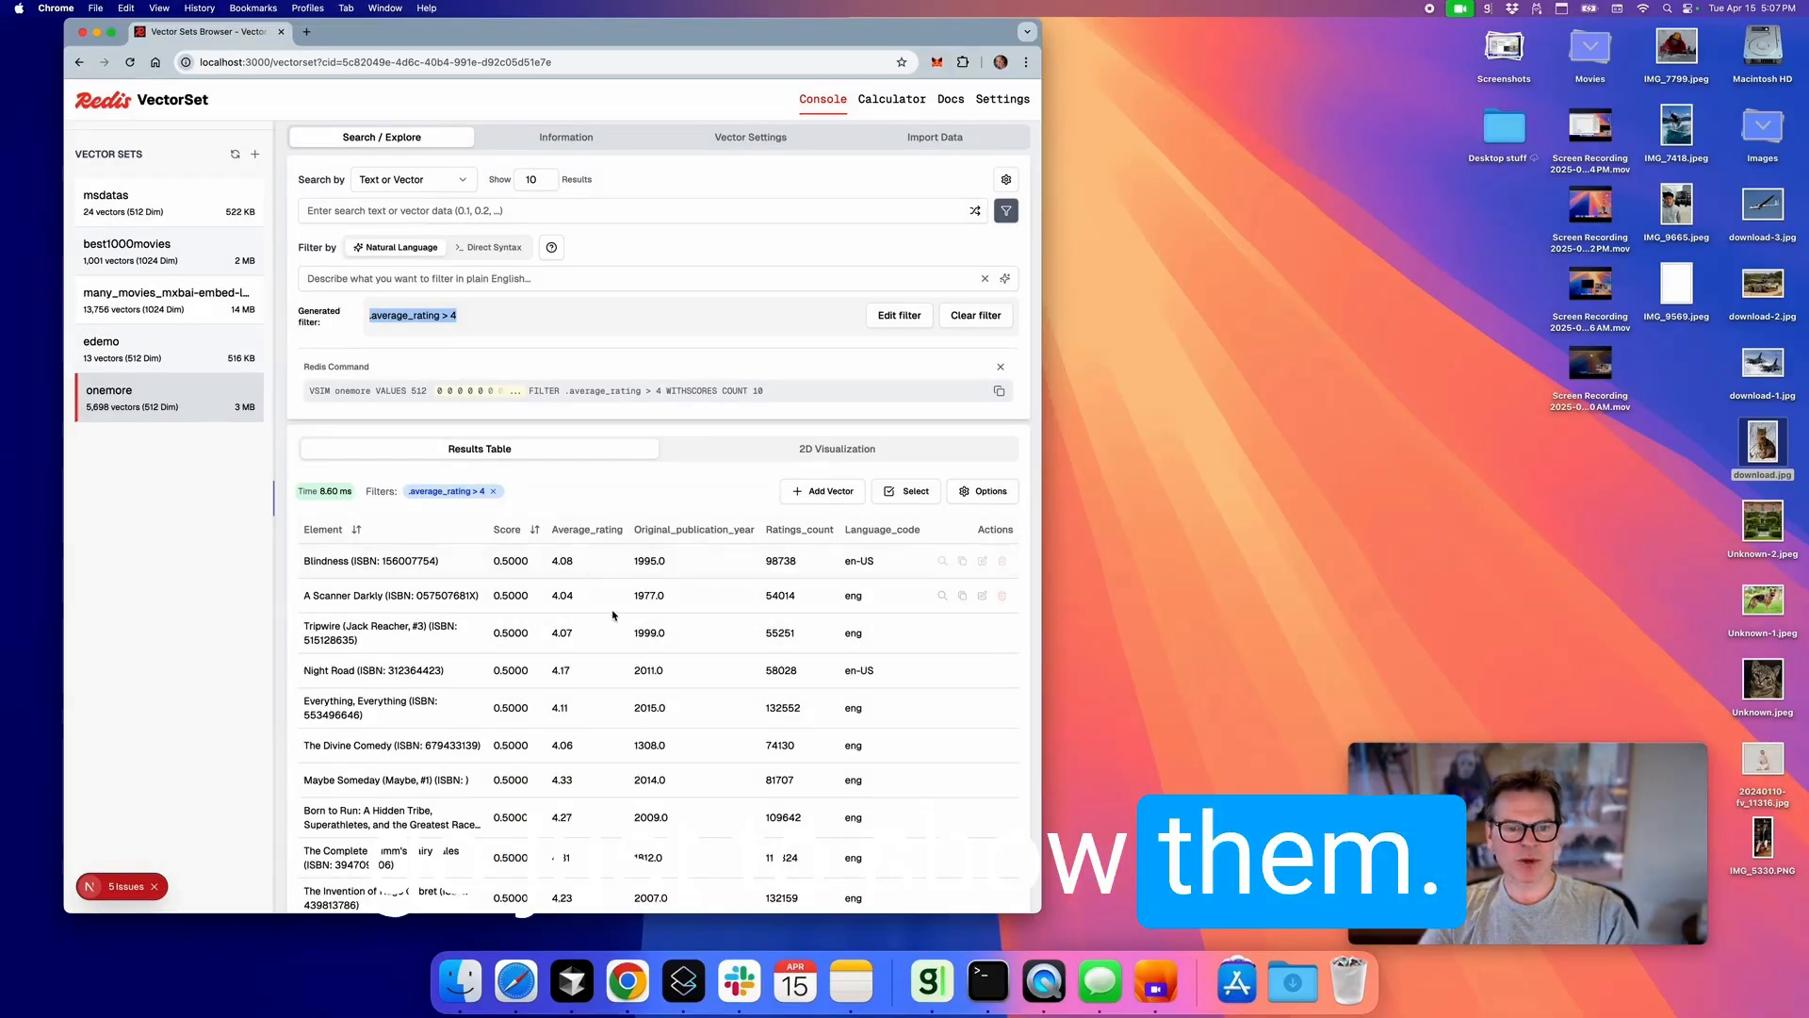
Filter the onemore set with the plain-English description "published after 1990" and examine the resulting Redis command
scroll(644, 648, "down", 1)
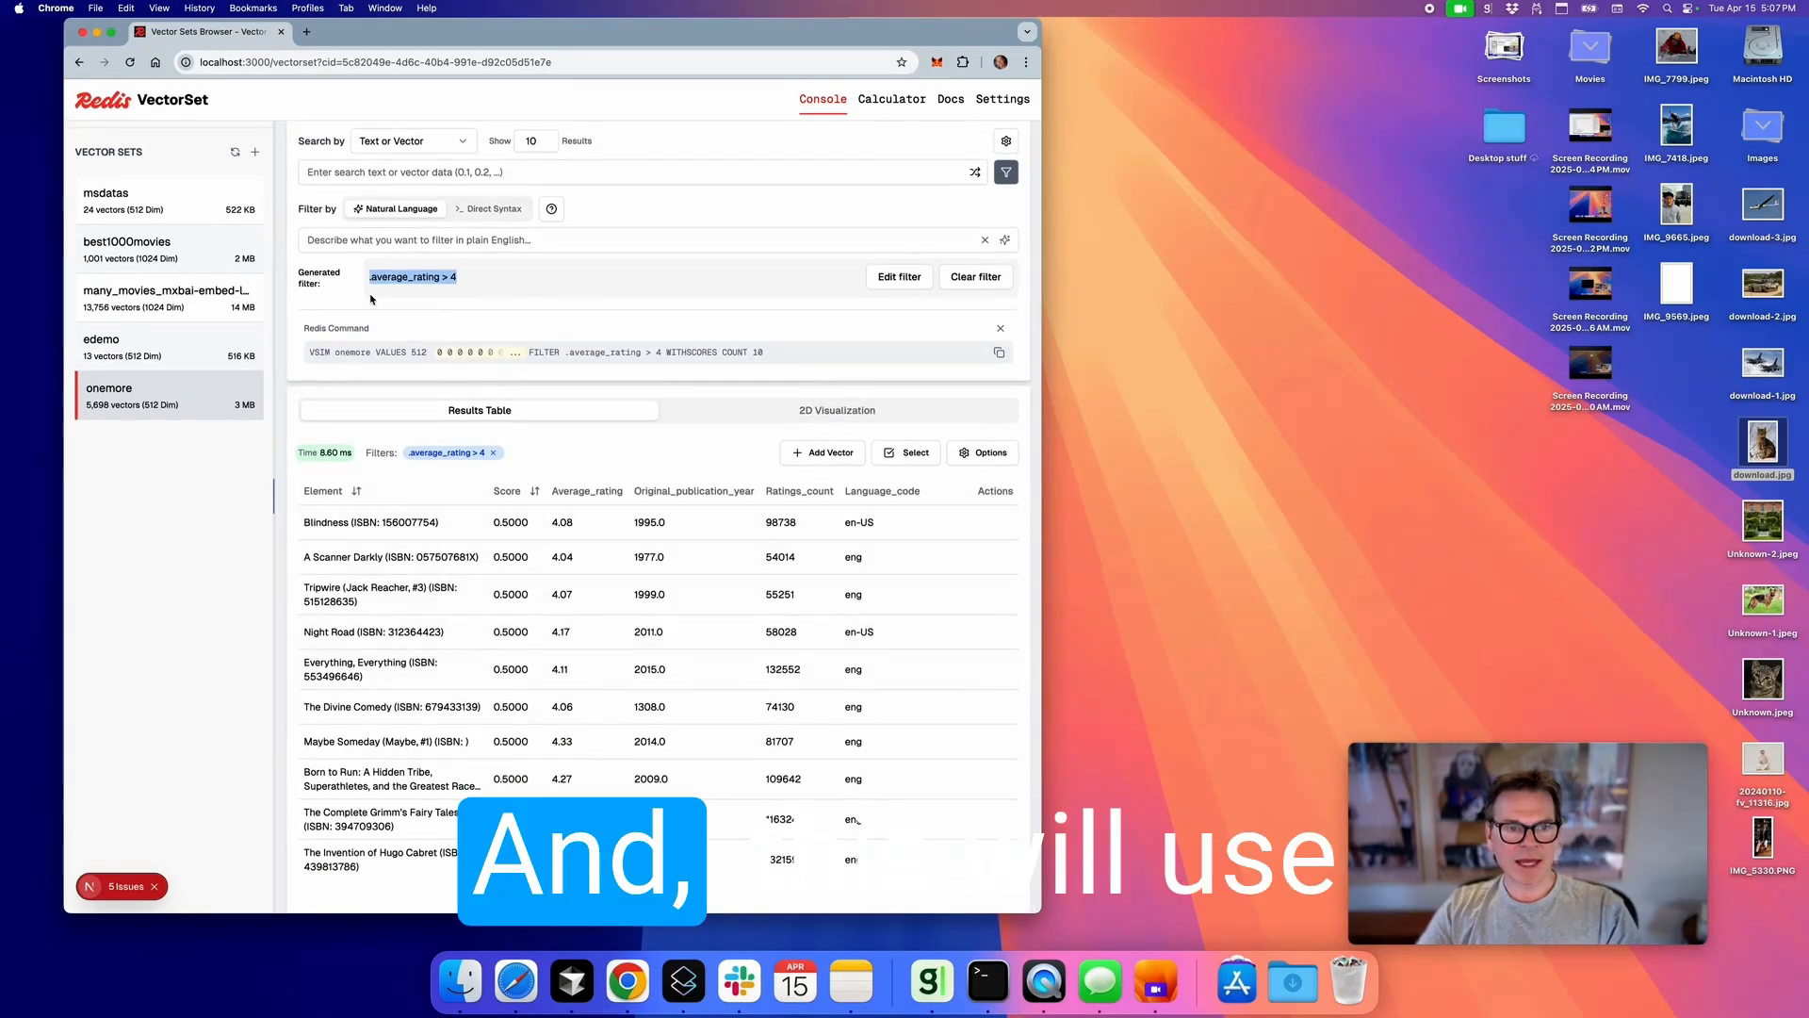
left_click(327, 272)
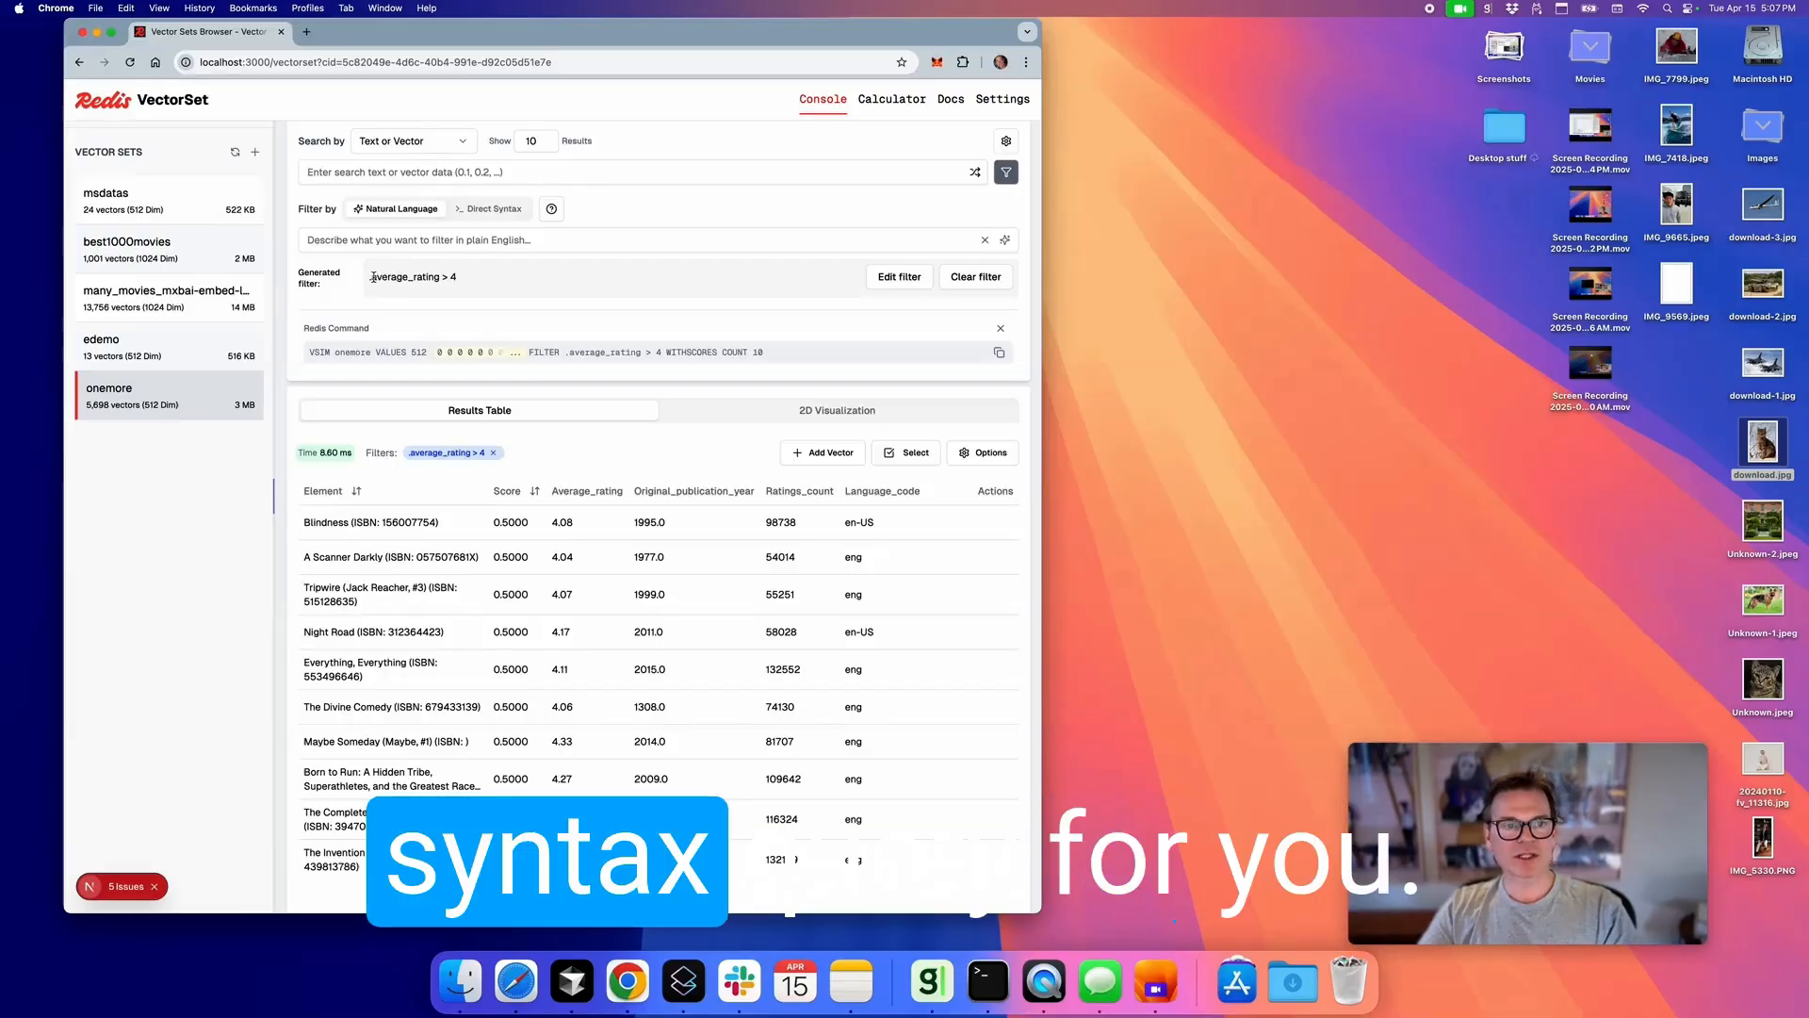
left_click(331, 241)
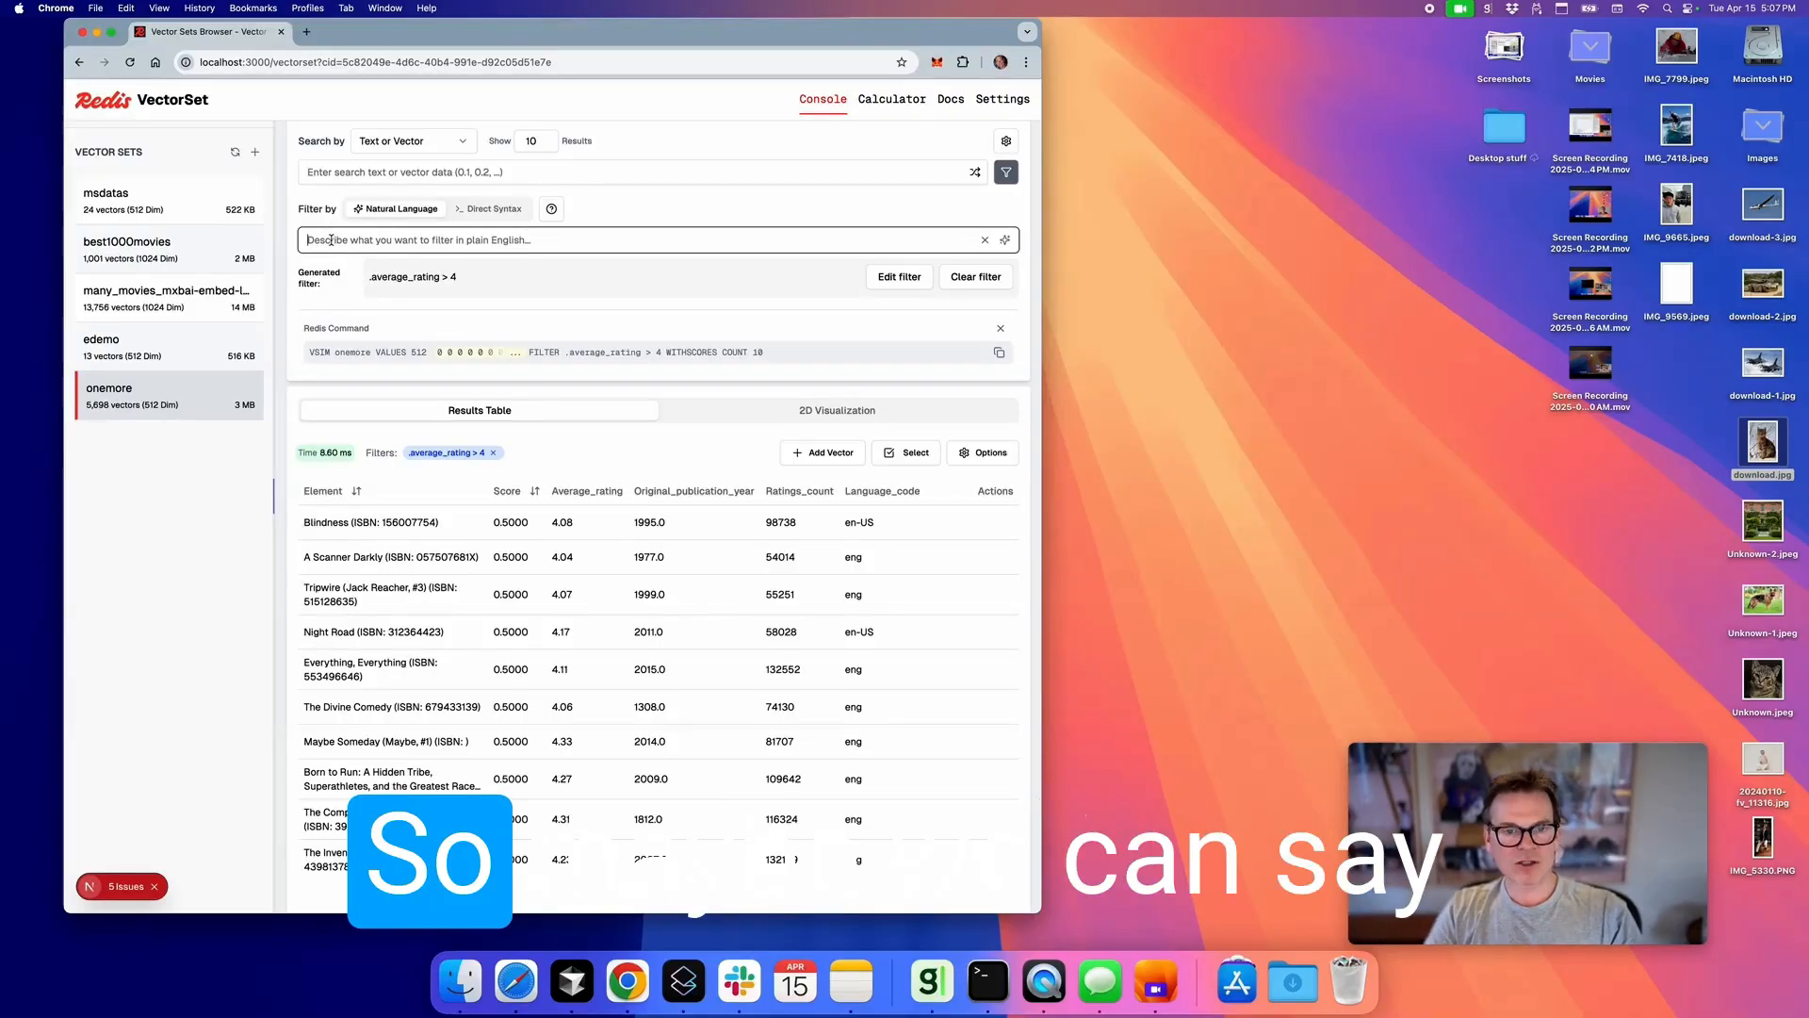
type("published af")
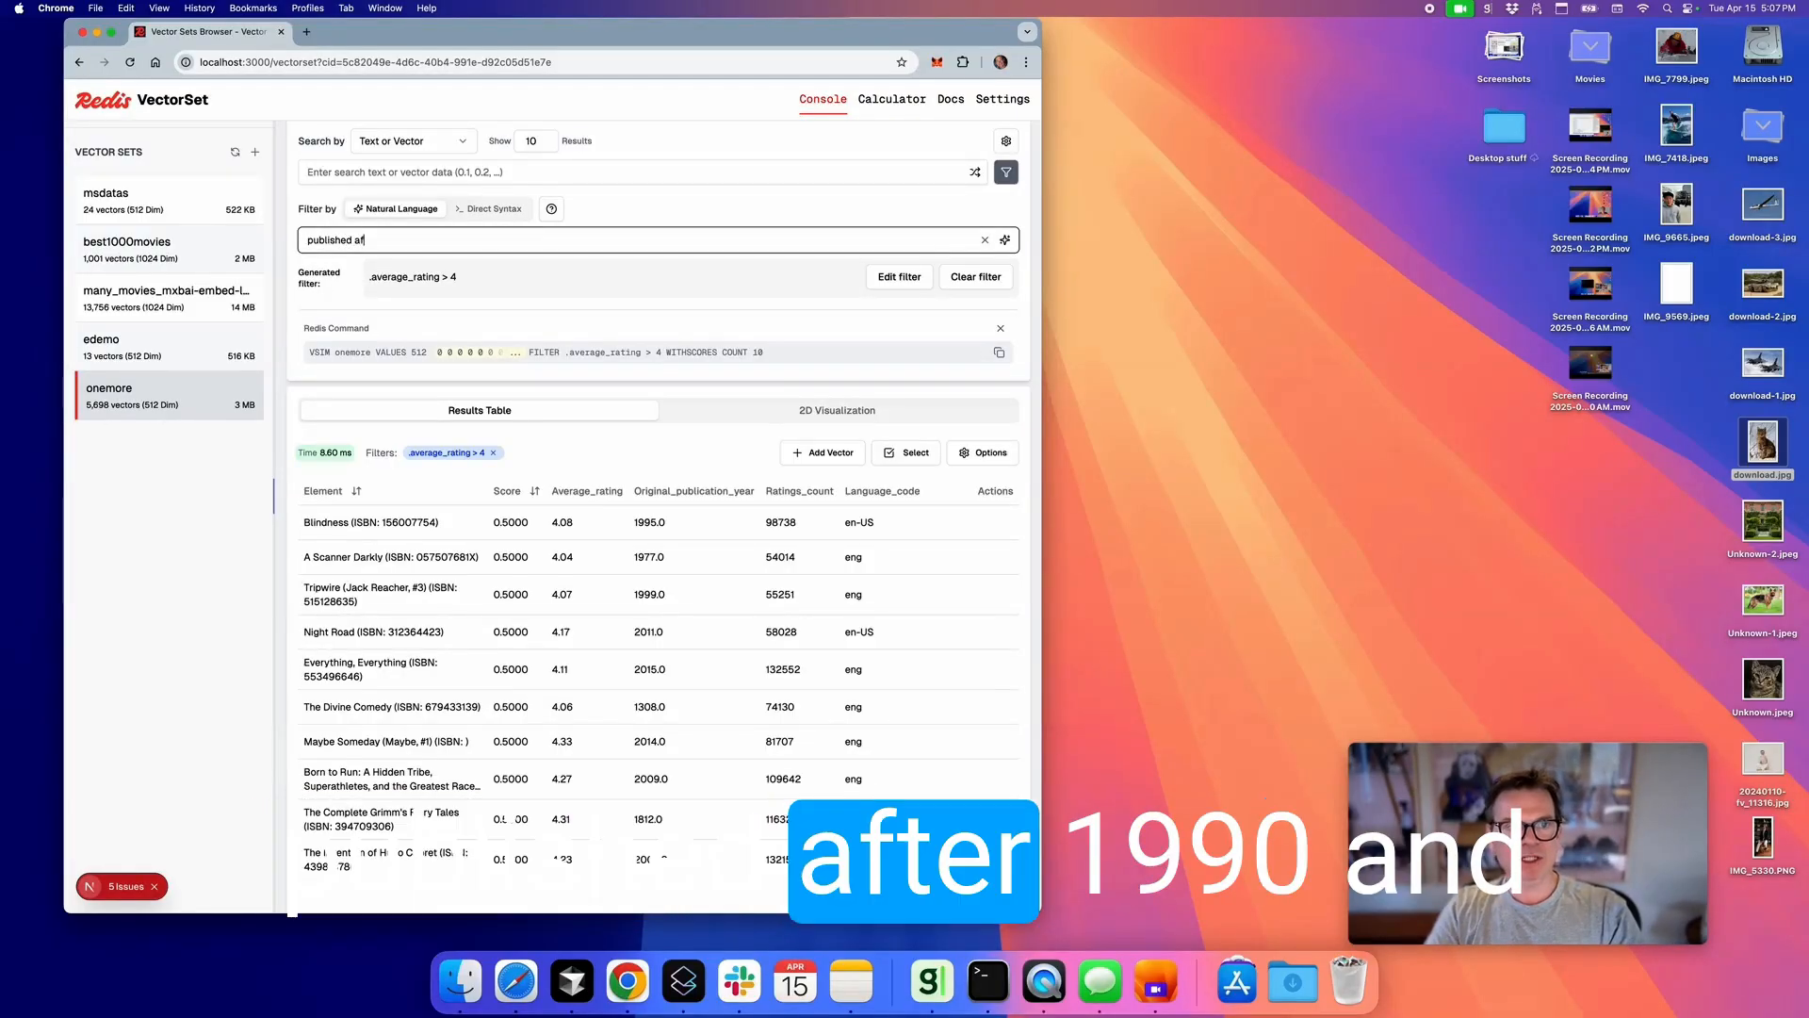
type("ter 1990")
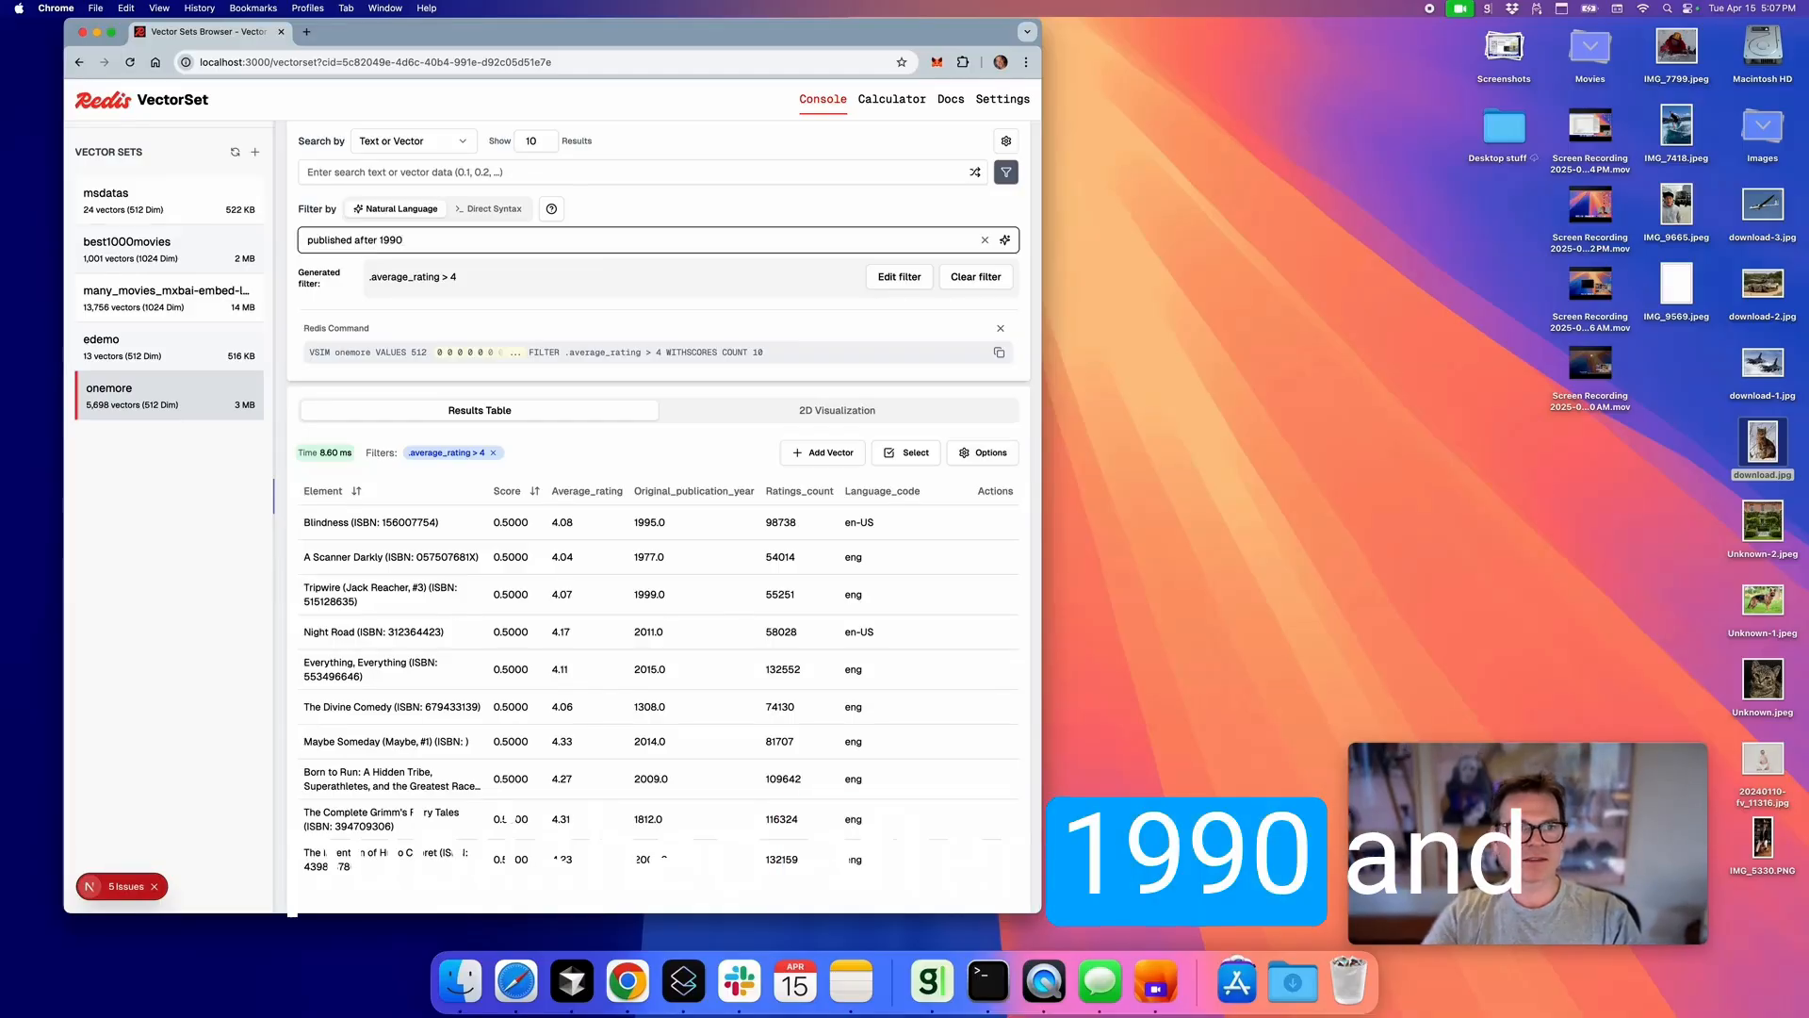
left_click(1004, 239)
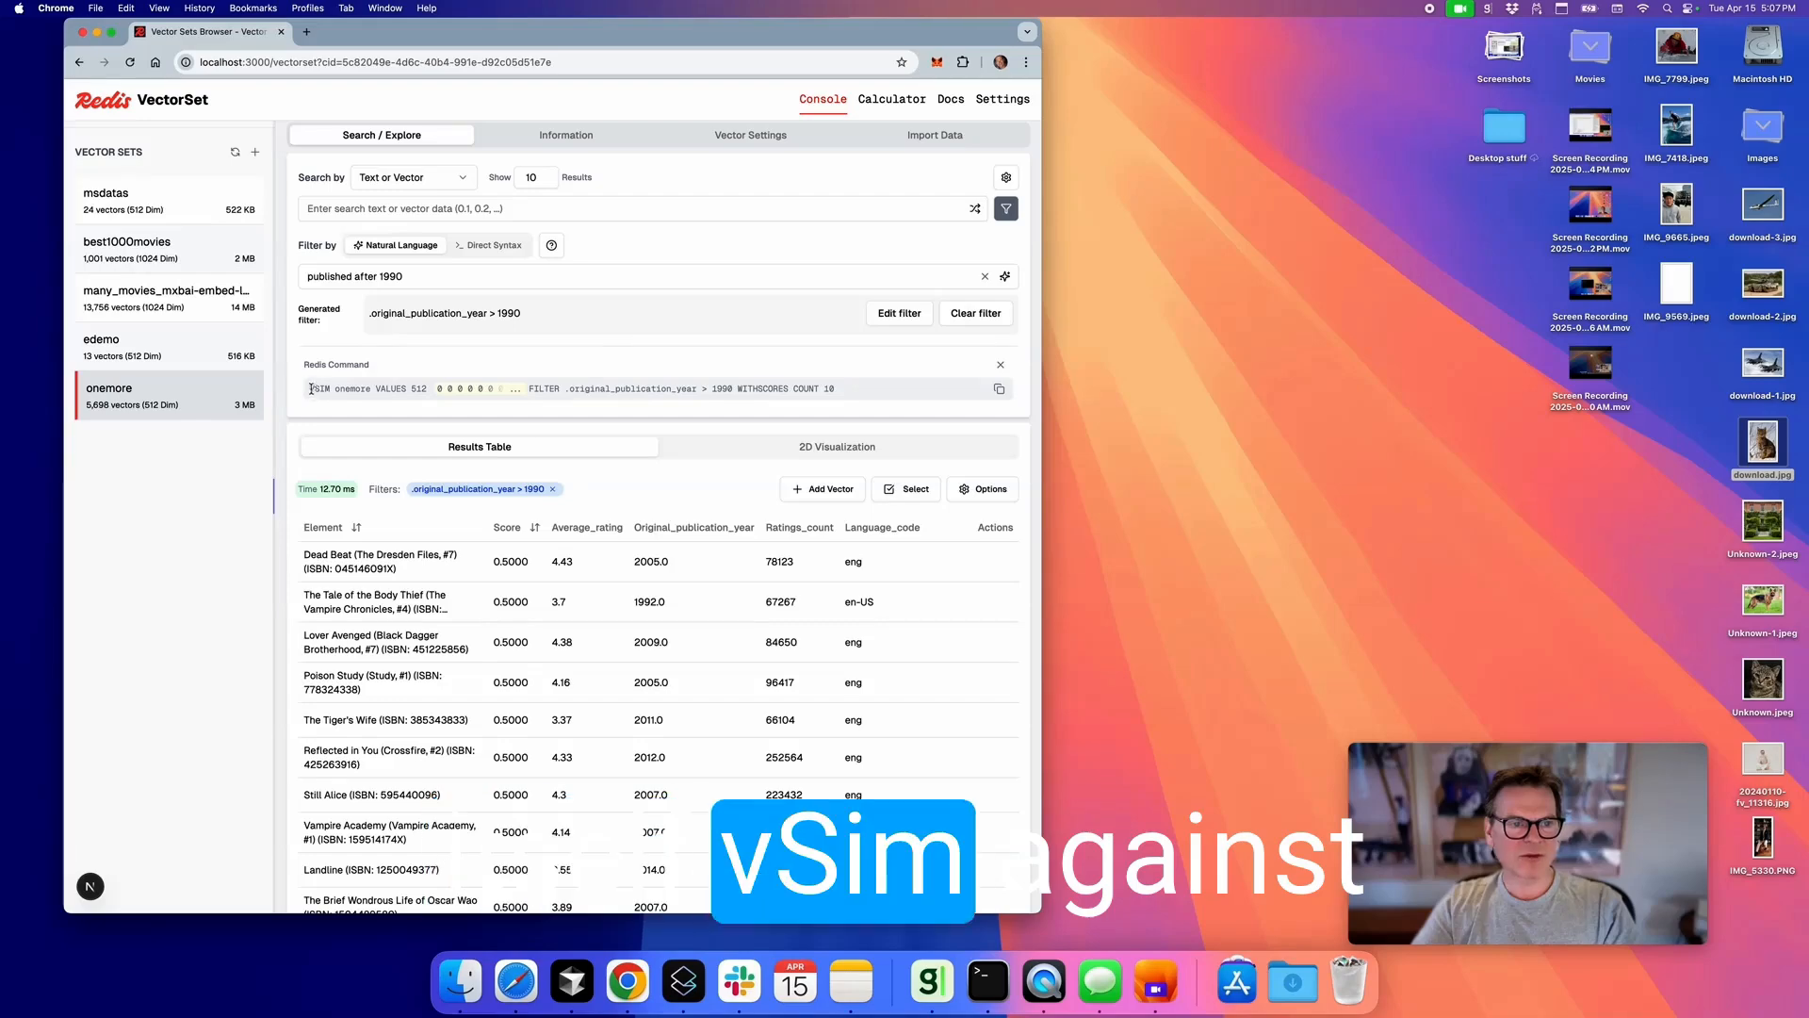
left_click_drag(310, 388, 363, 388)
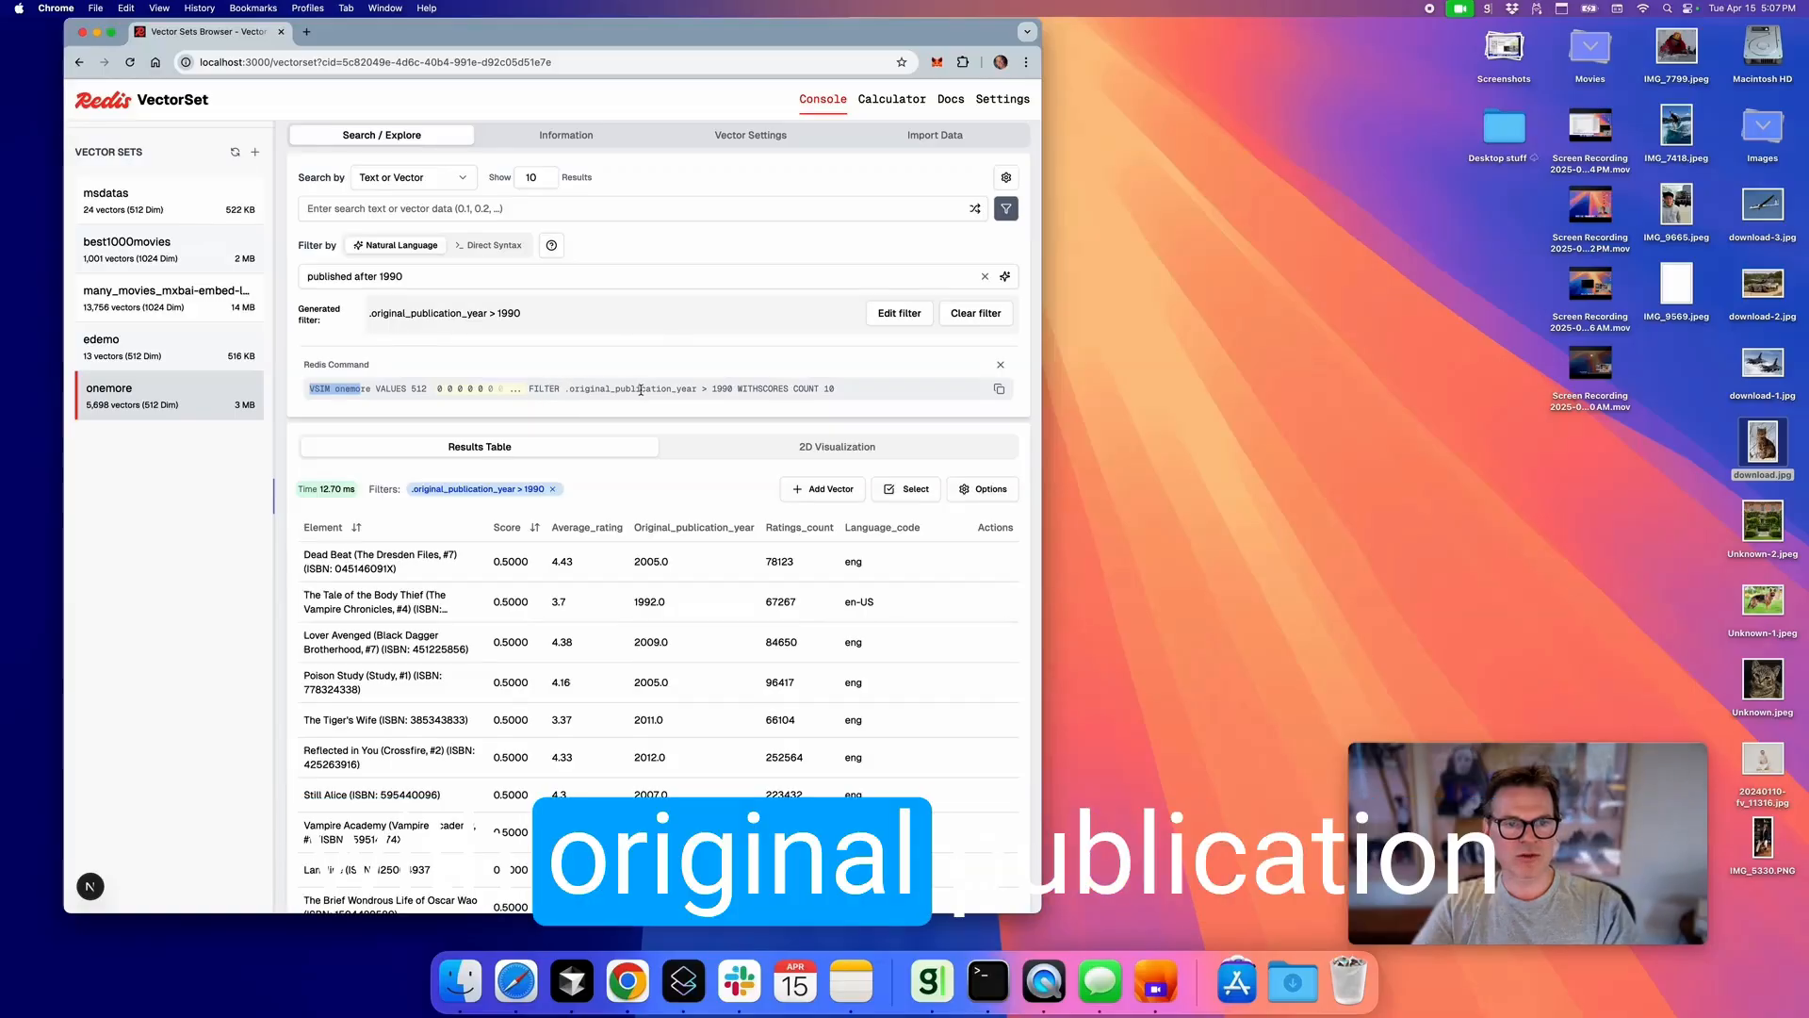
left_click(763, 388)
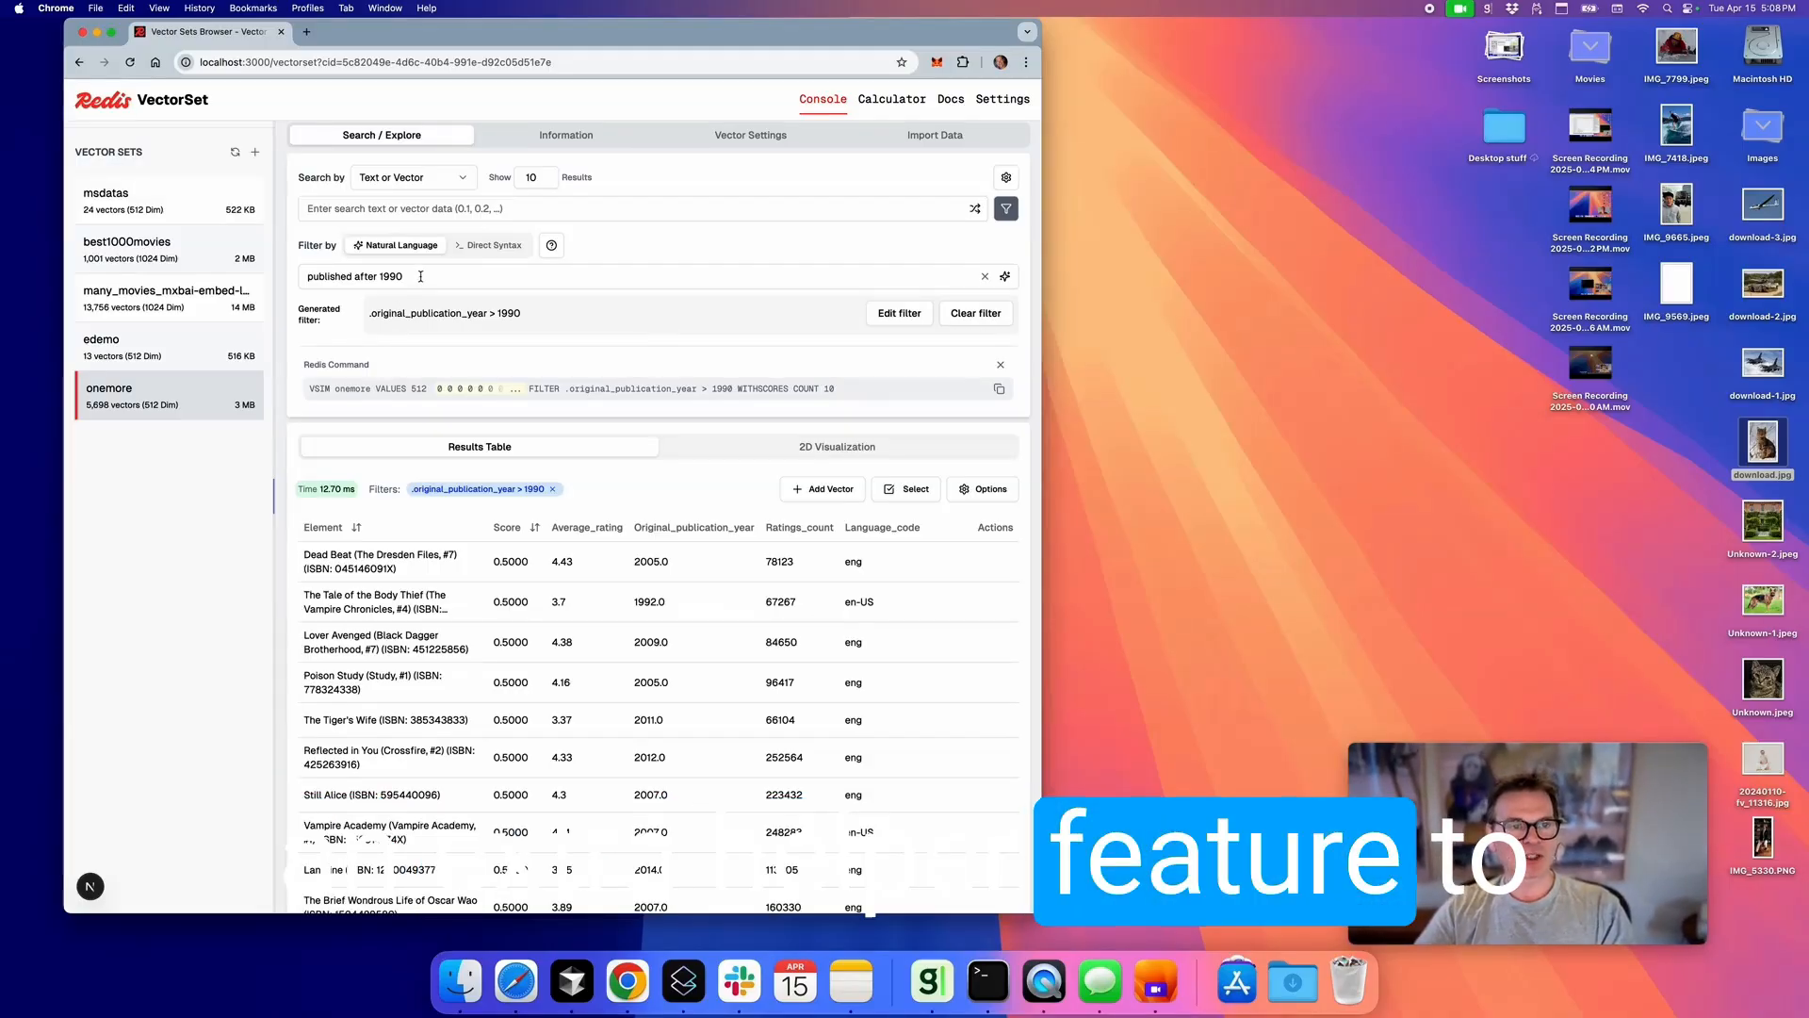
Open the attribute editor for the Dead Beat (The Dresden Files, #7) vector and view its attributes as raw JSON
left_click(733, 557)
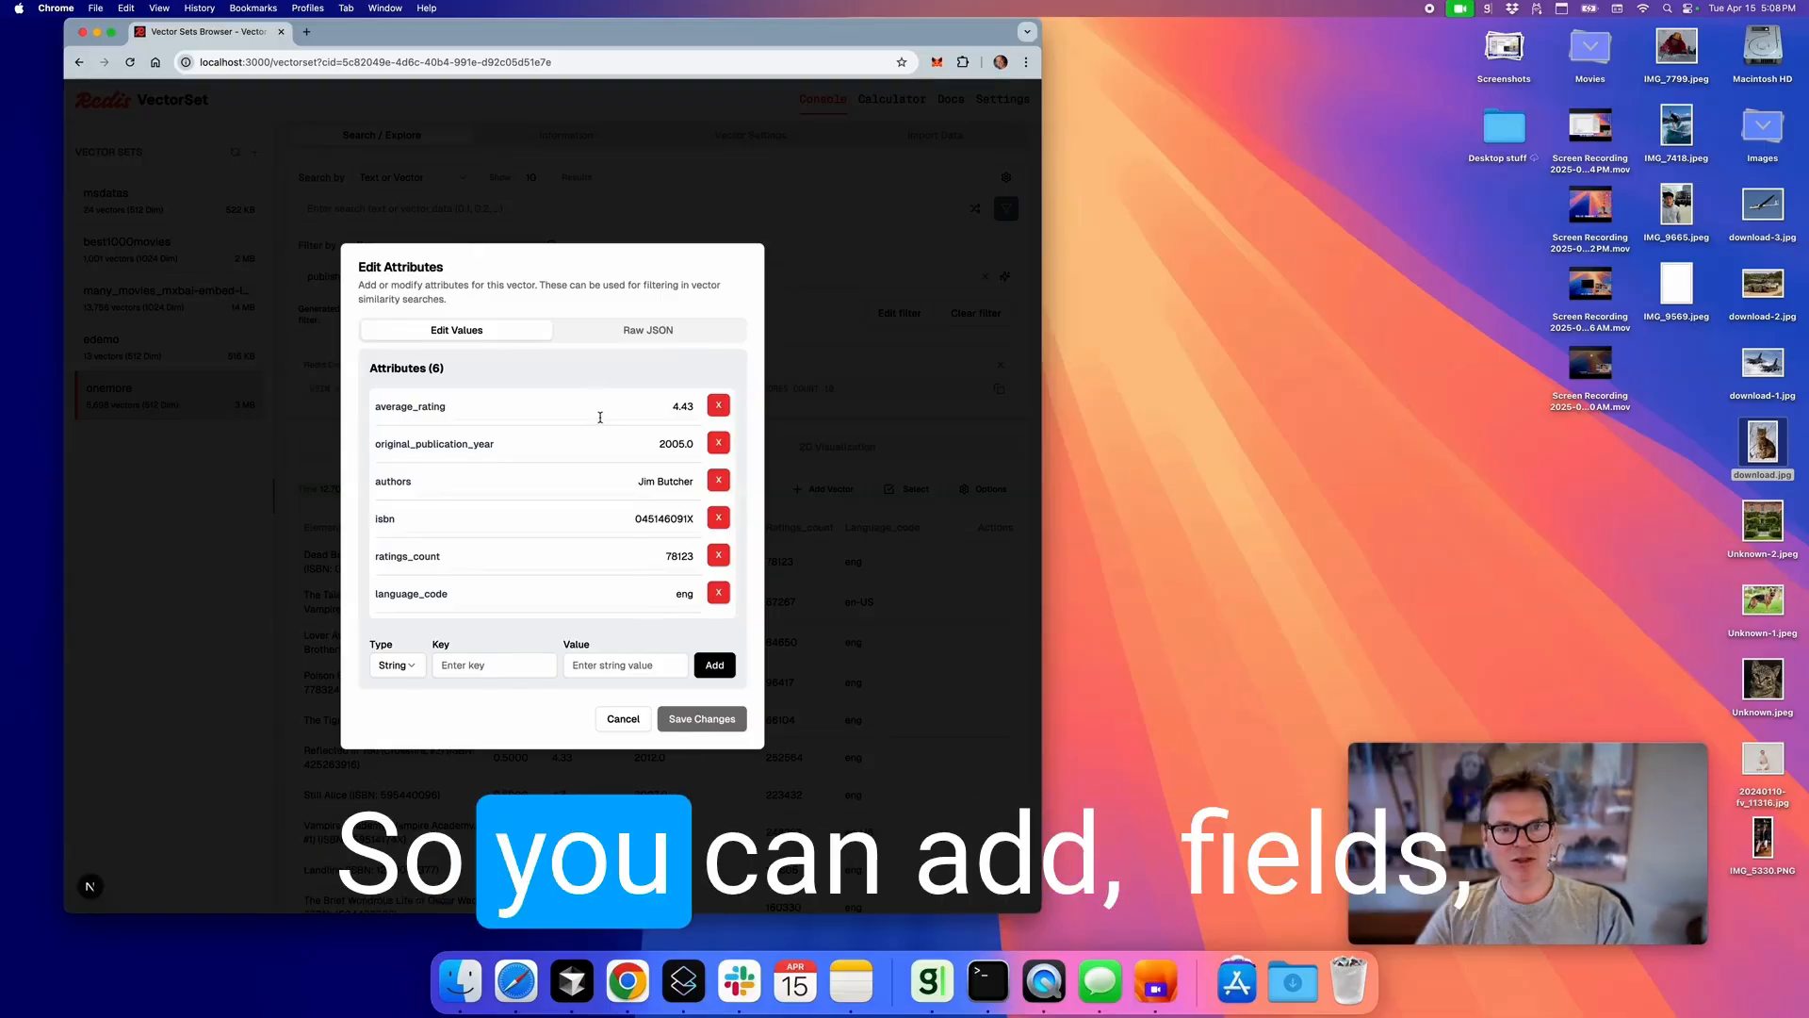
left_click(631, 332)
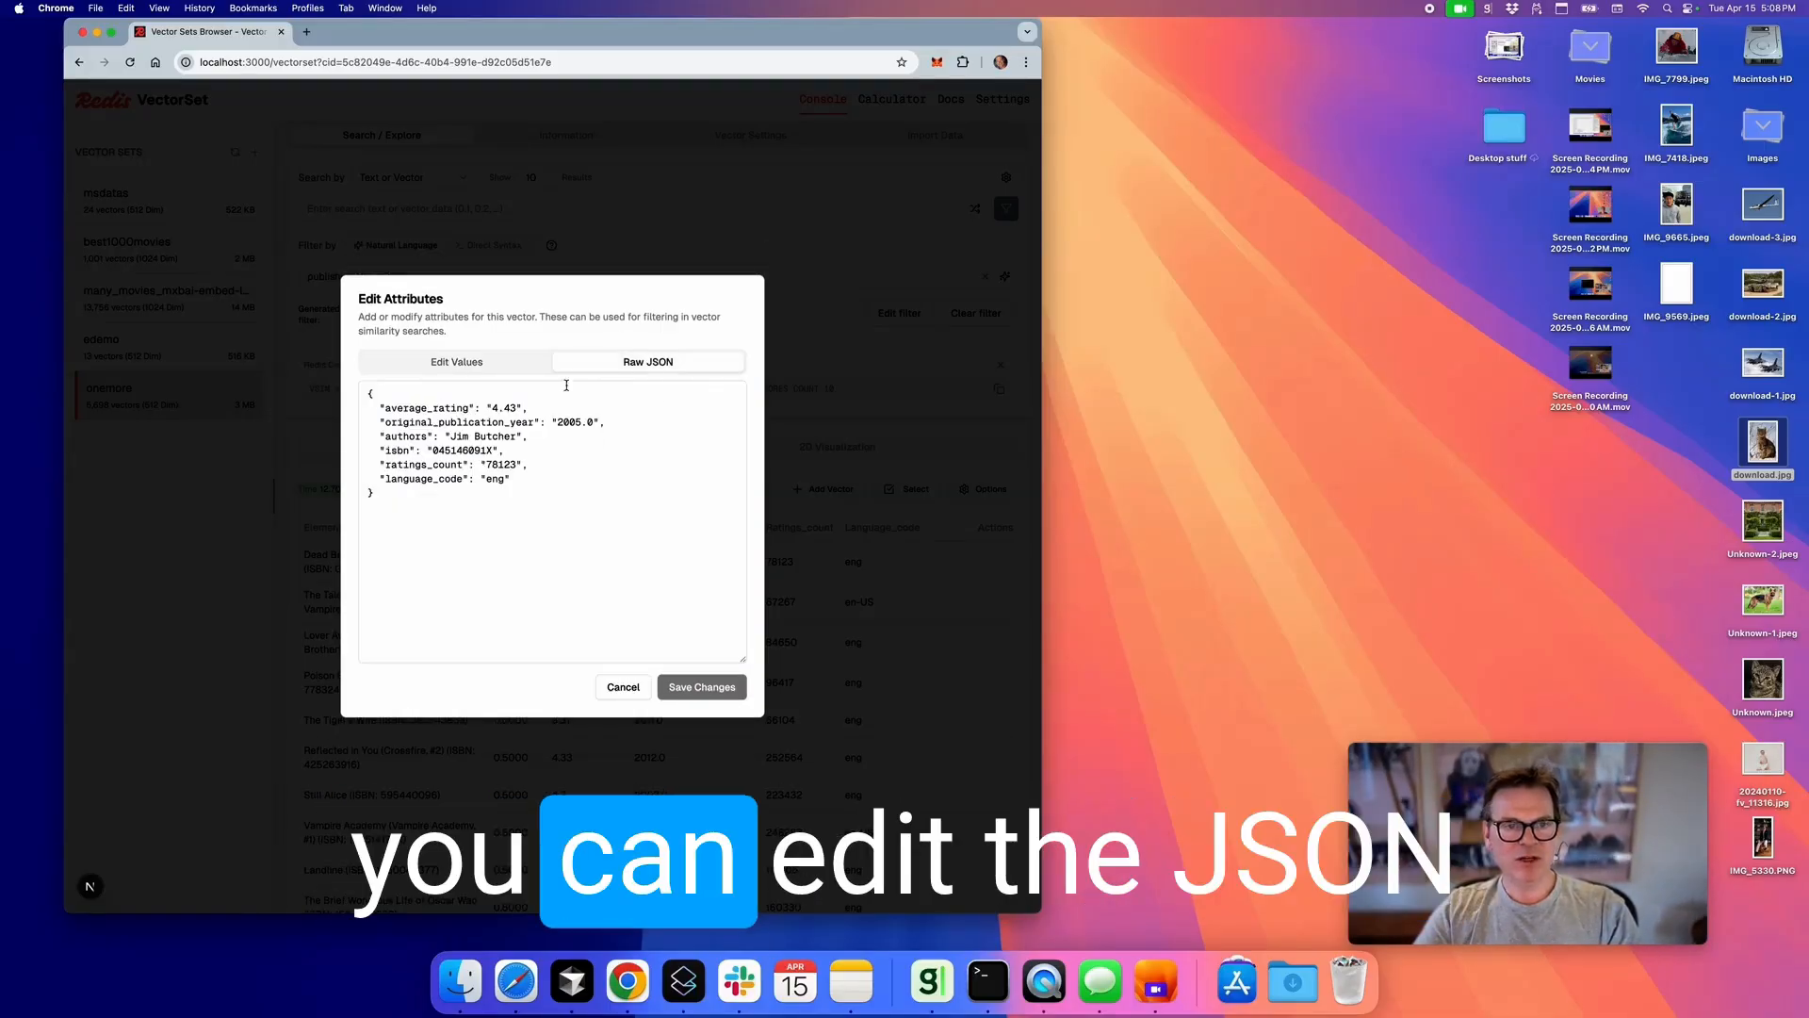